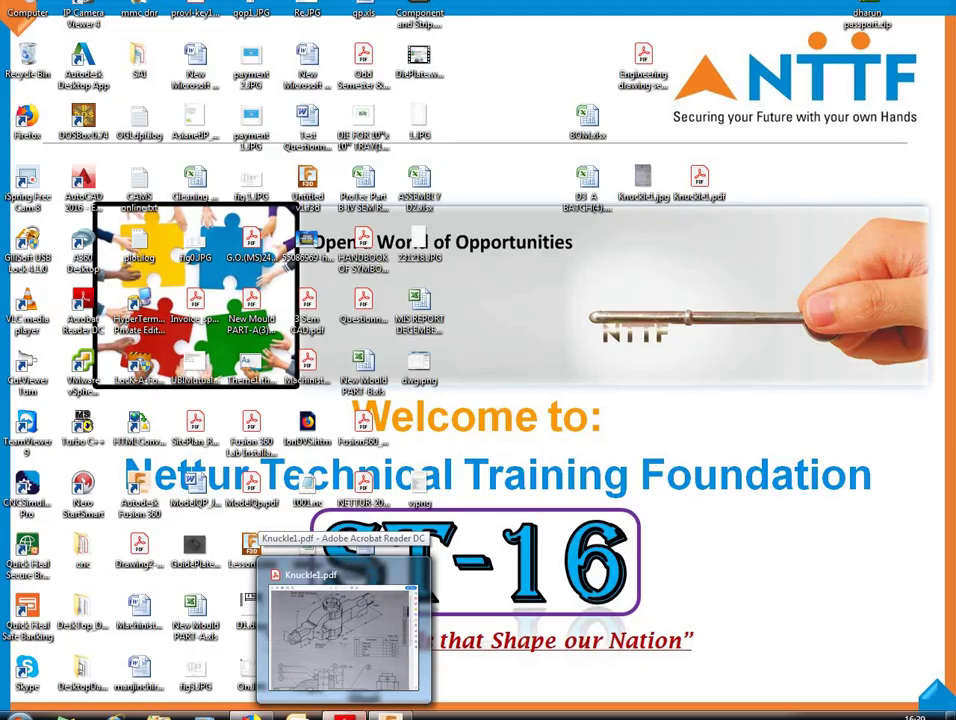
Step: View the Knuckle1.pdf drawing in Acrobat Reader, then switch back to Fusion 360
click(340, 635)
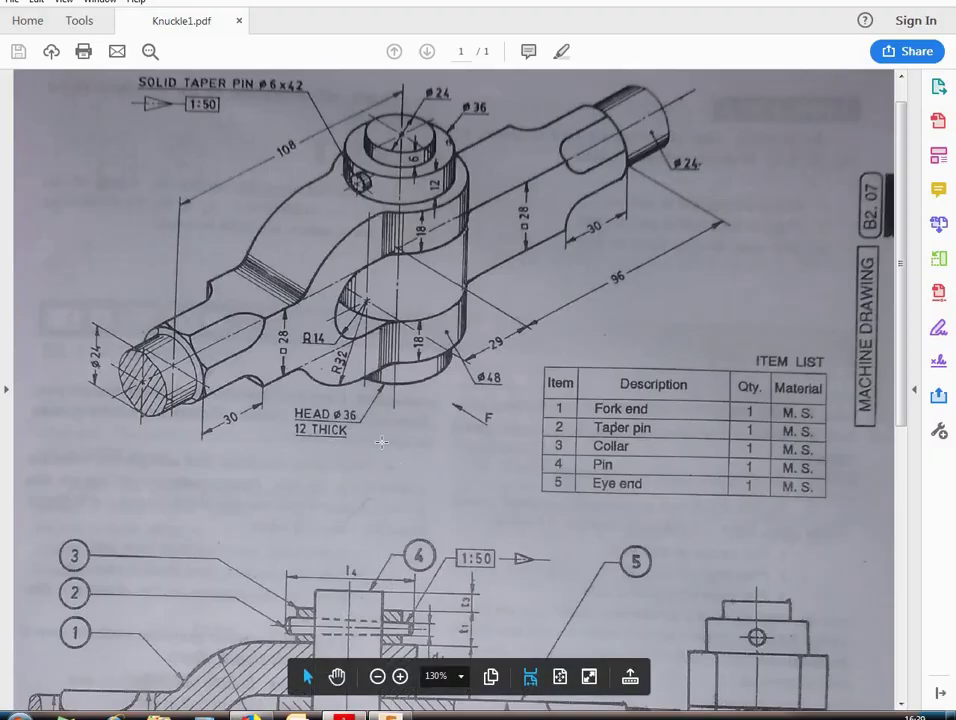
mouse_move(390, 716)
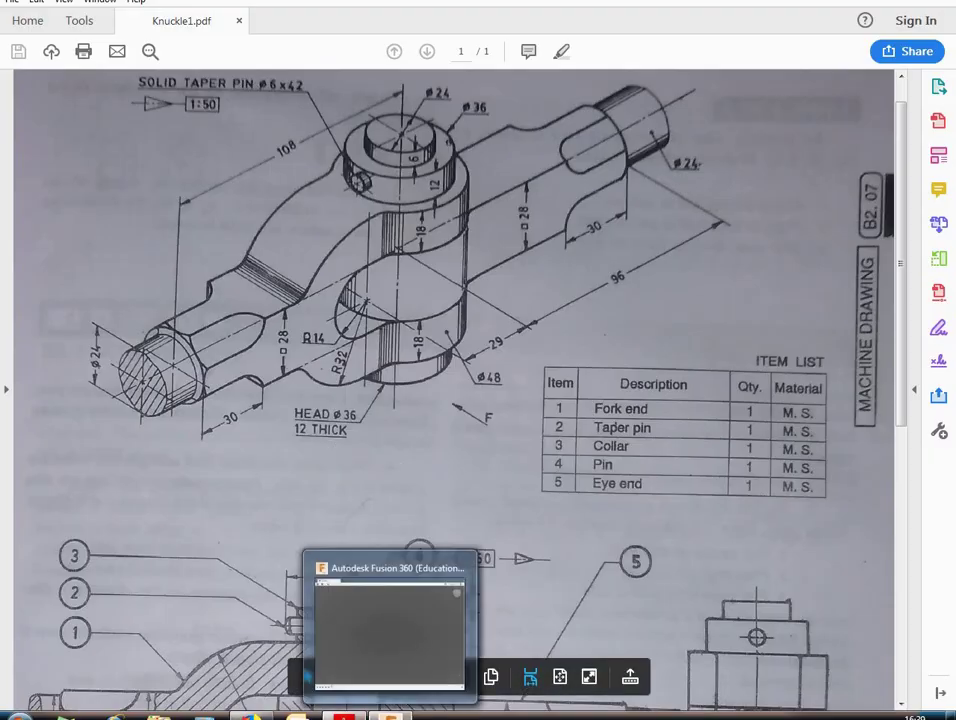
click(375, 708)
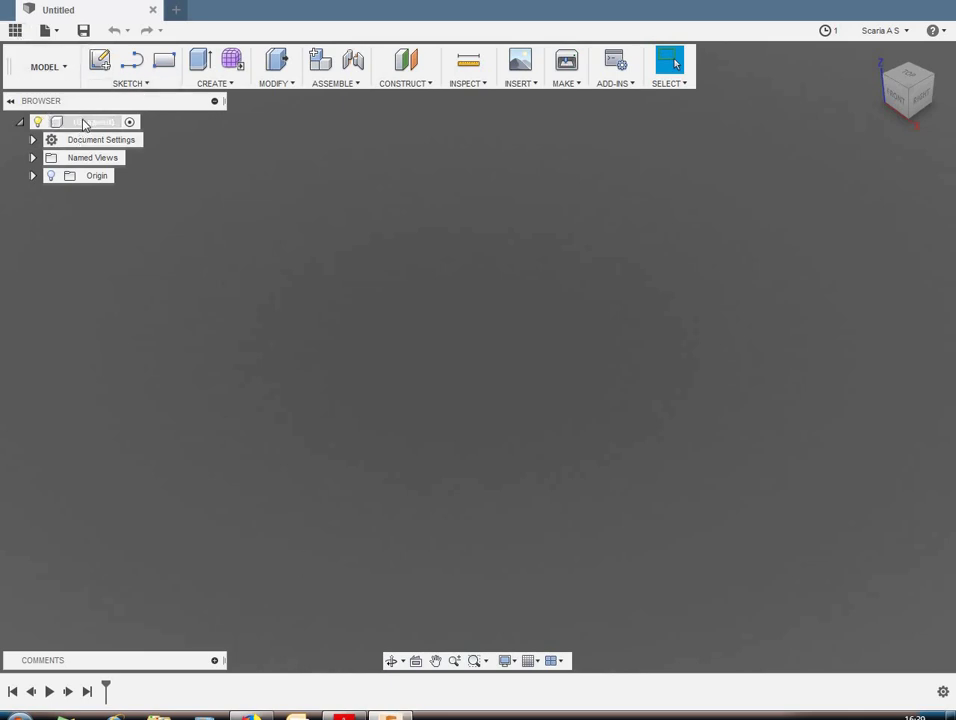
Step: Add a component under the root, rename it 'Fork end', and expand it to show its Origin
right_click(84, 123)
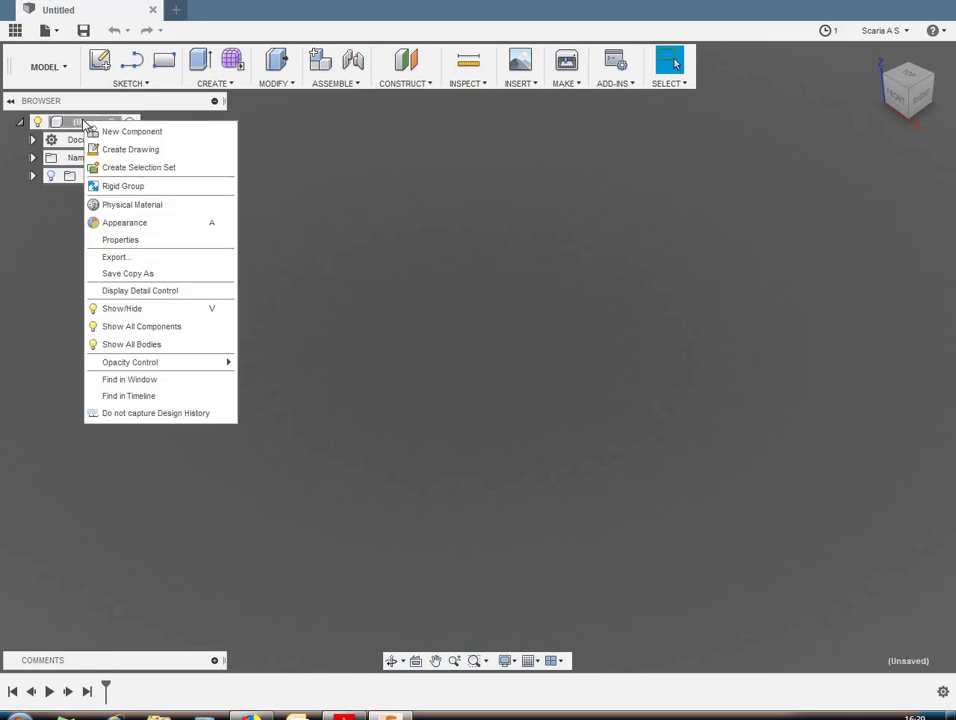
key(Escape)
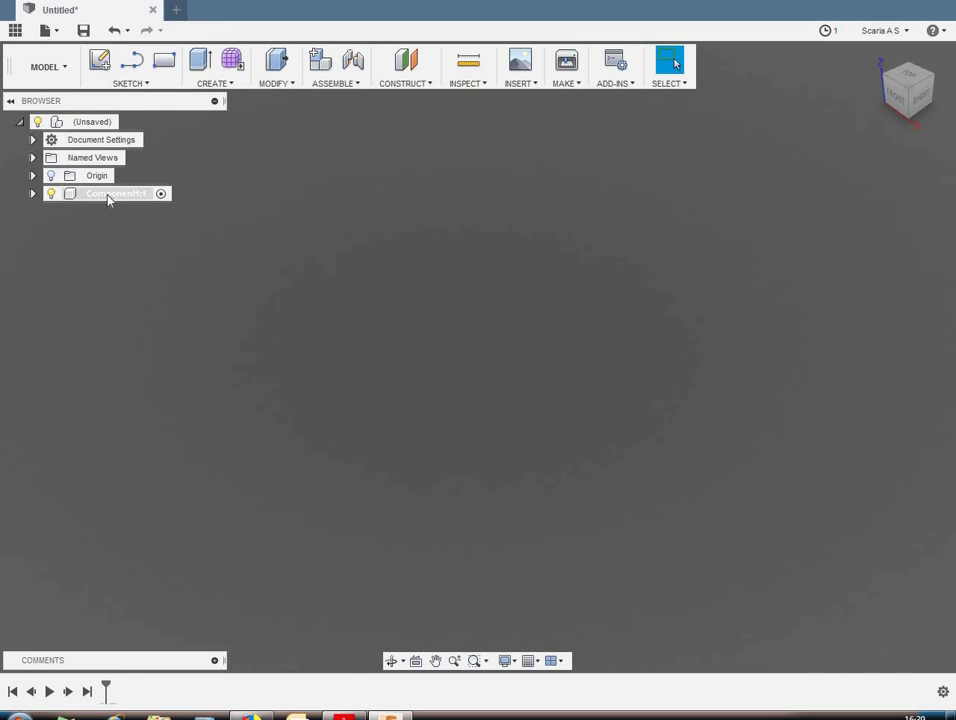
click(108, 195)
click(108, 195)
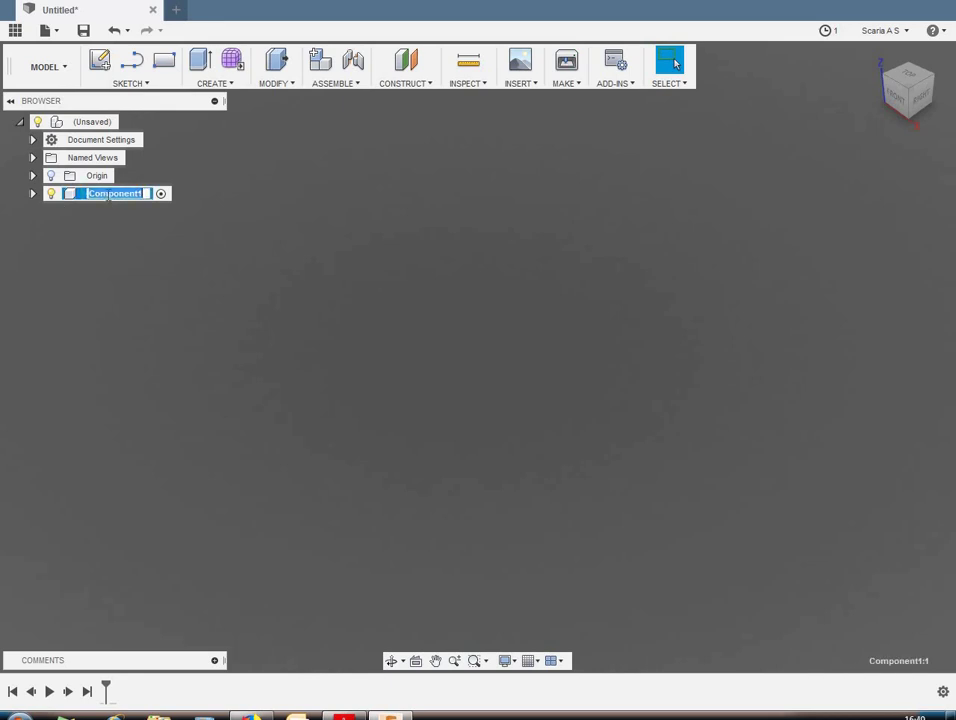
text(Fork end:1)
key(Return)
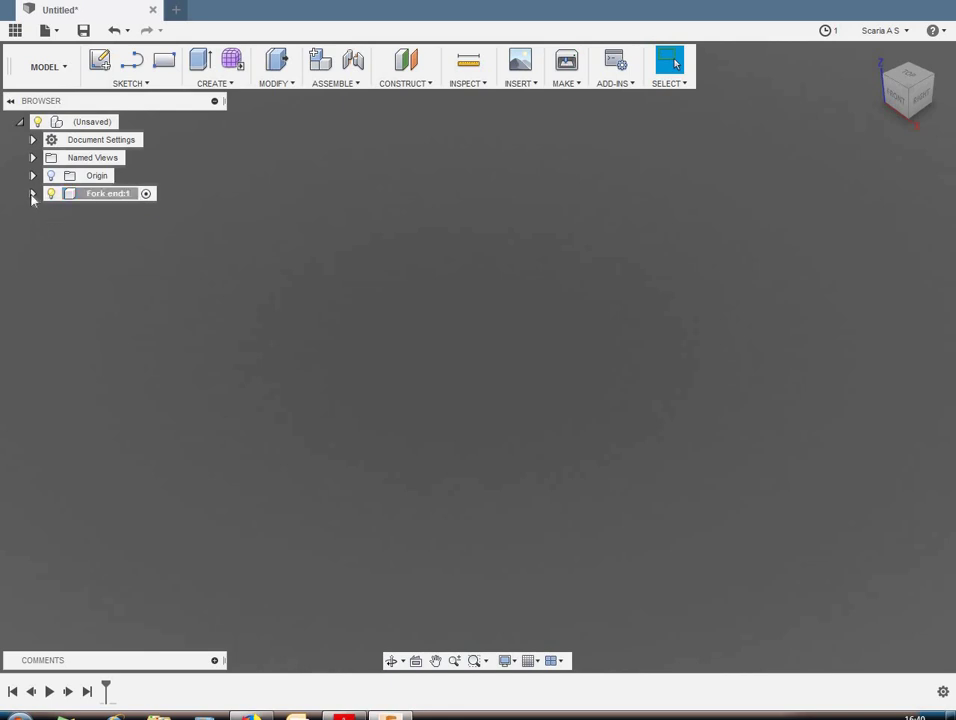
click(33, 193)
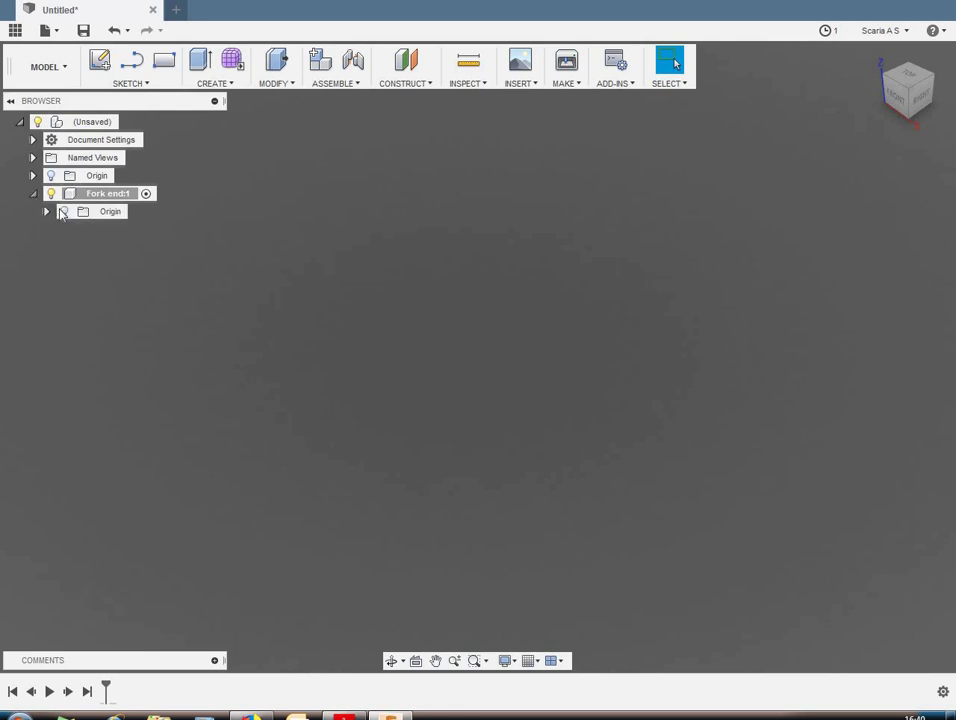
Step: Create a new sketch on the Fork end component's YZ plane
click(190, 332)
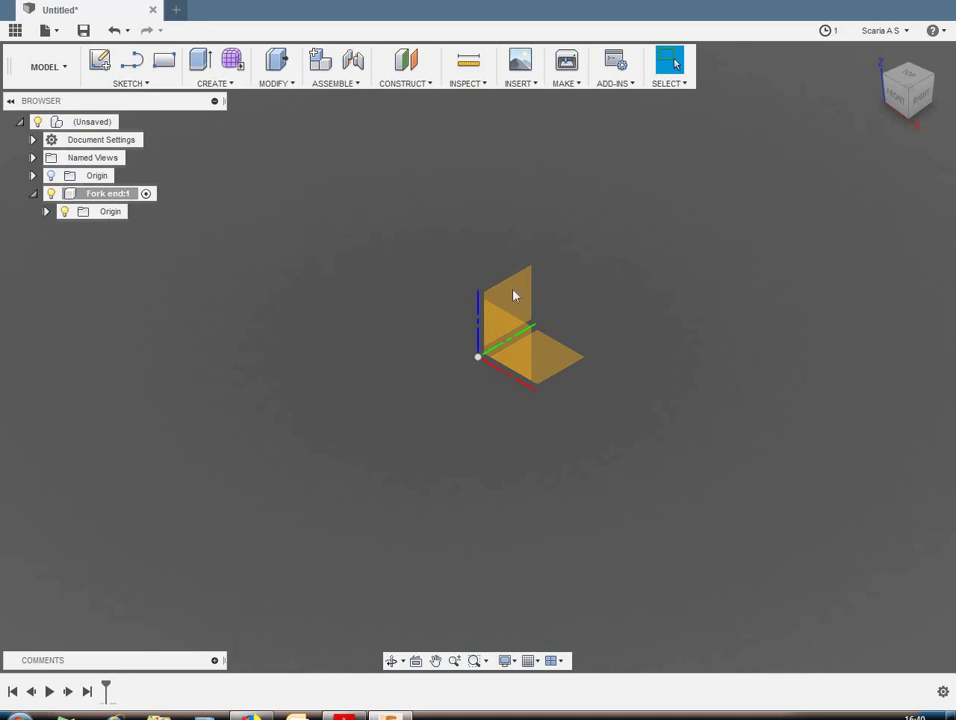
click(514, 295)
right_click(514, 295)
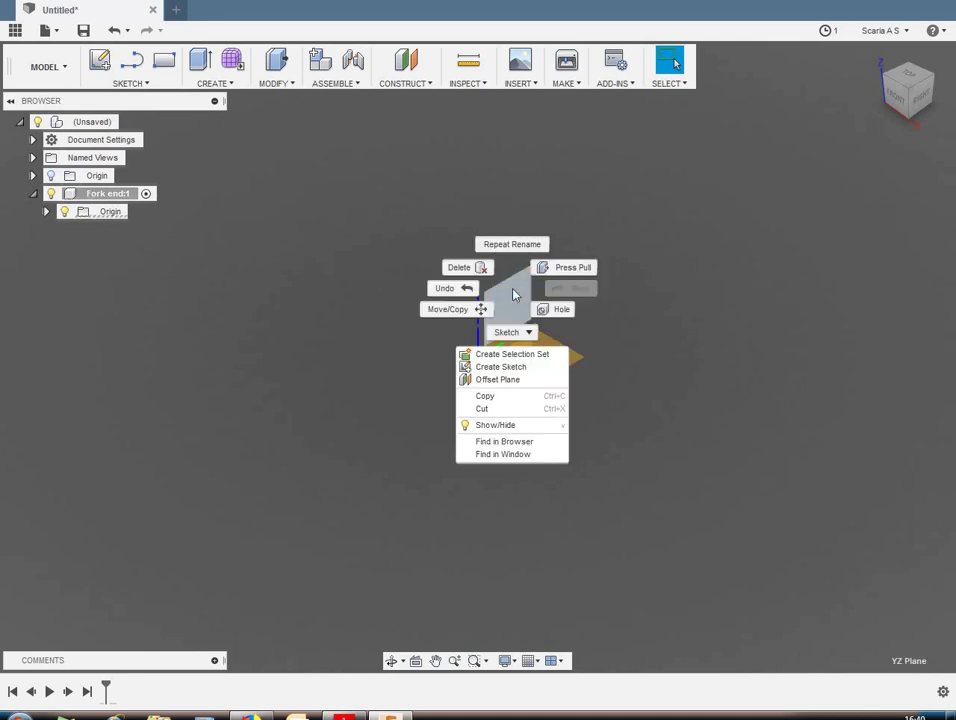
click(507, 368)
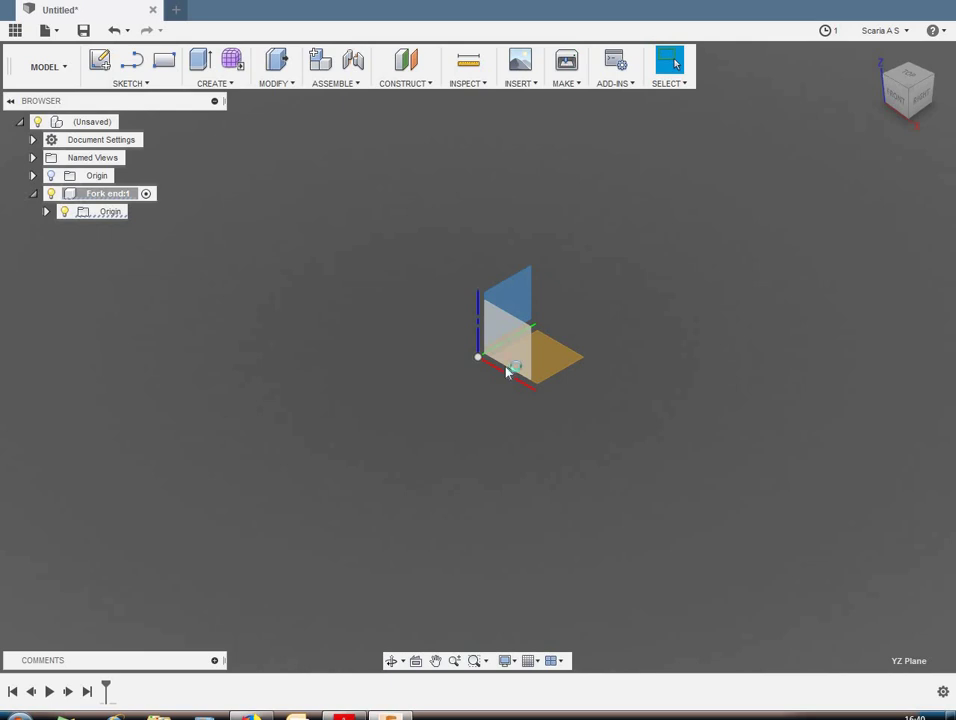
click(507, 372)
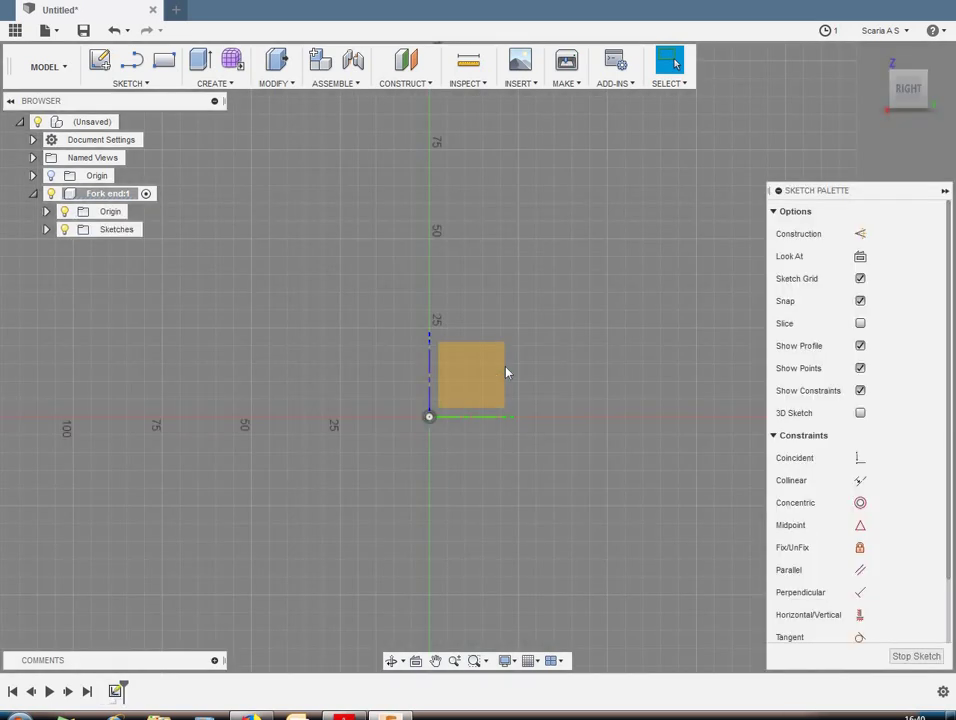
click(145, 86)
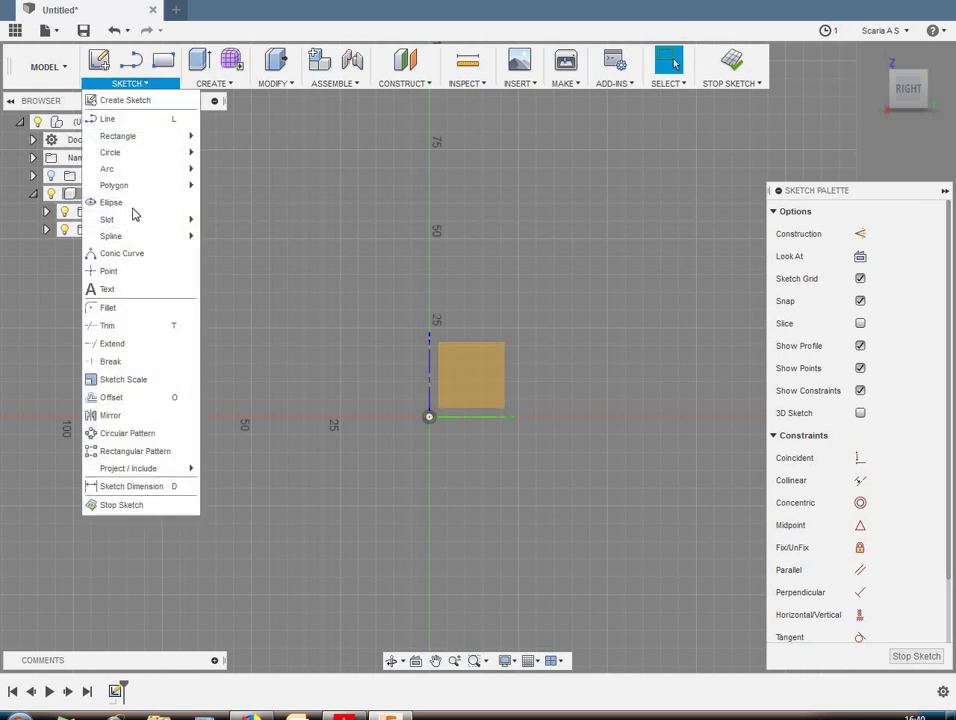
mouse_move(108, 169)
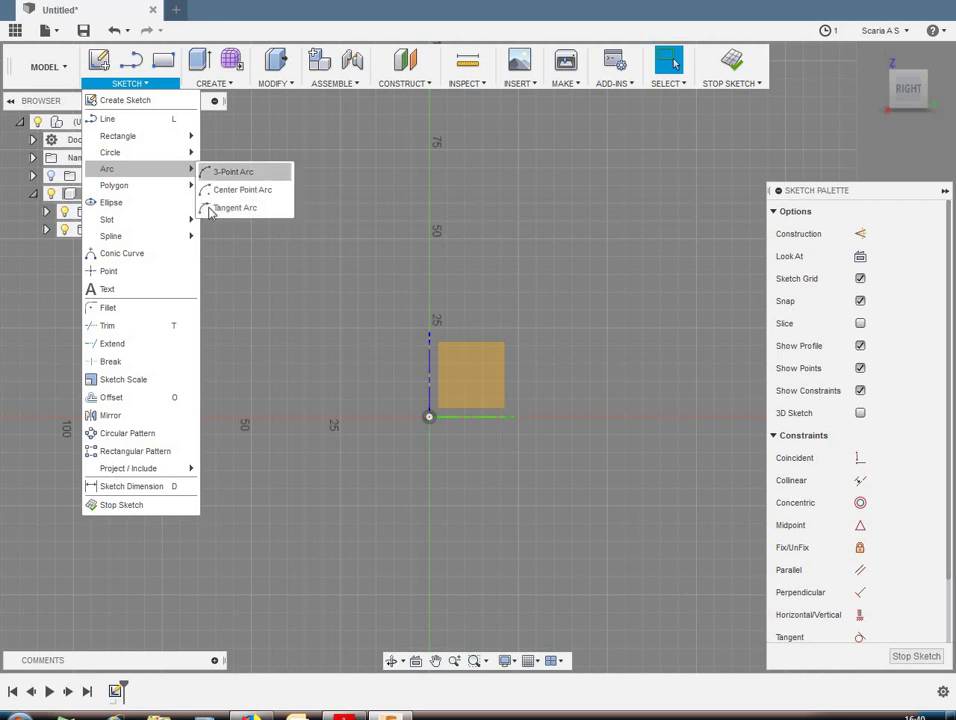
Step: Draw inner and outer concentric 180° centre-point arcs sharing a centre on the horizontal axis
click(236, 192)
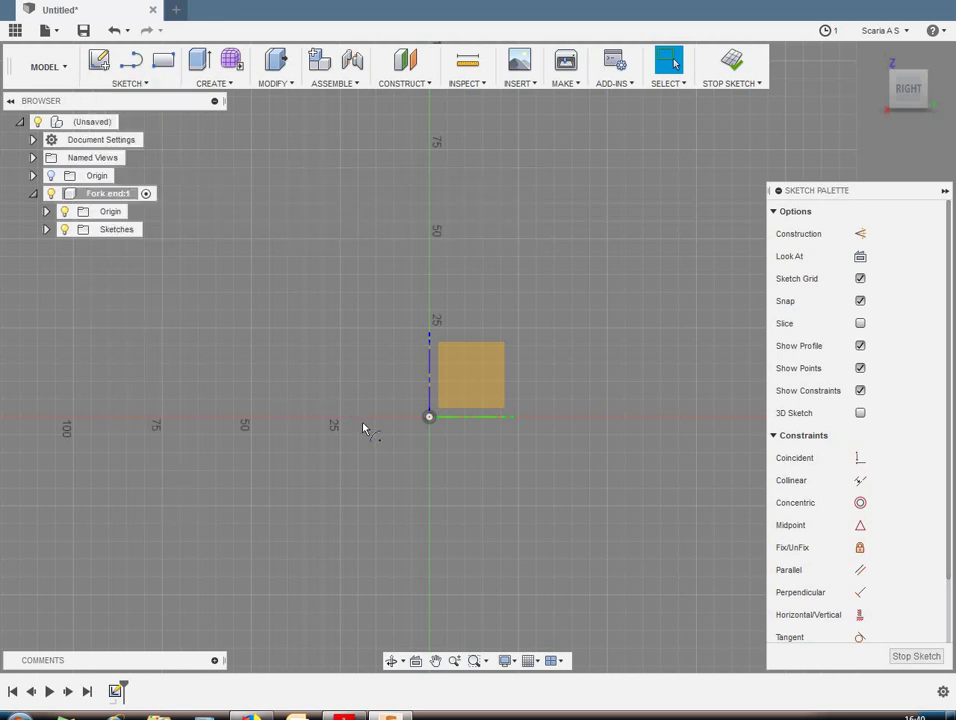
click(366, 337)
click(352, 337)
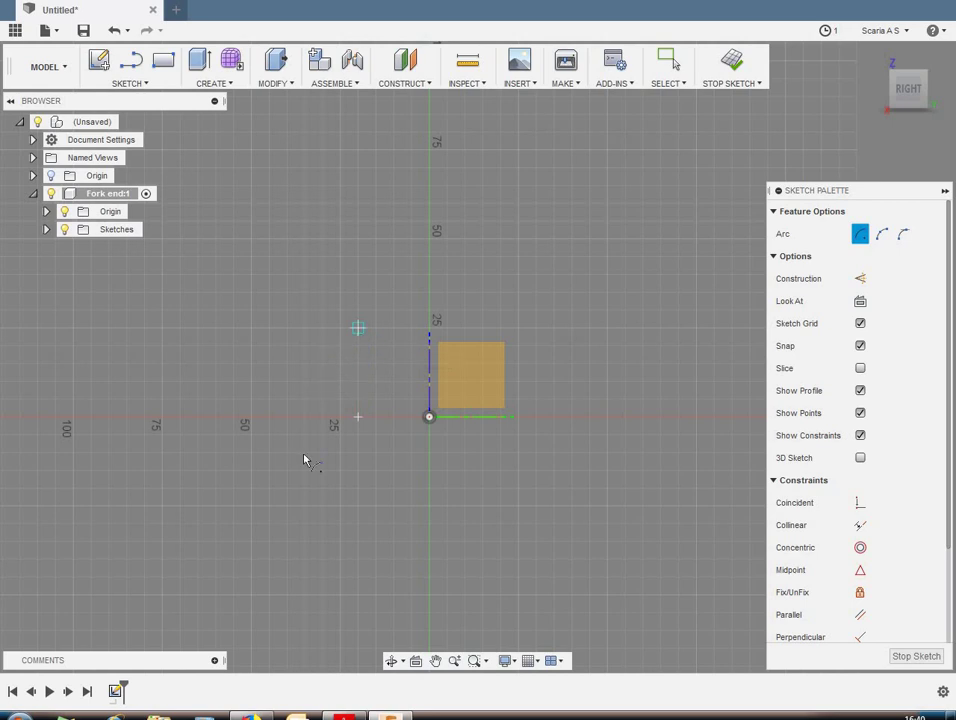
click(364, 505)
click(358, 416)
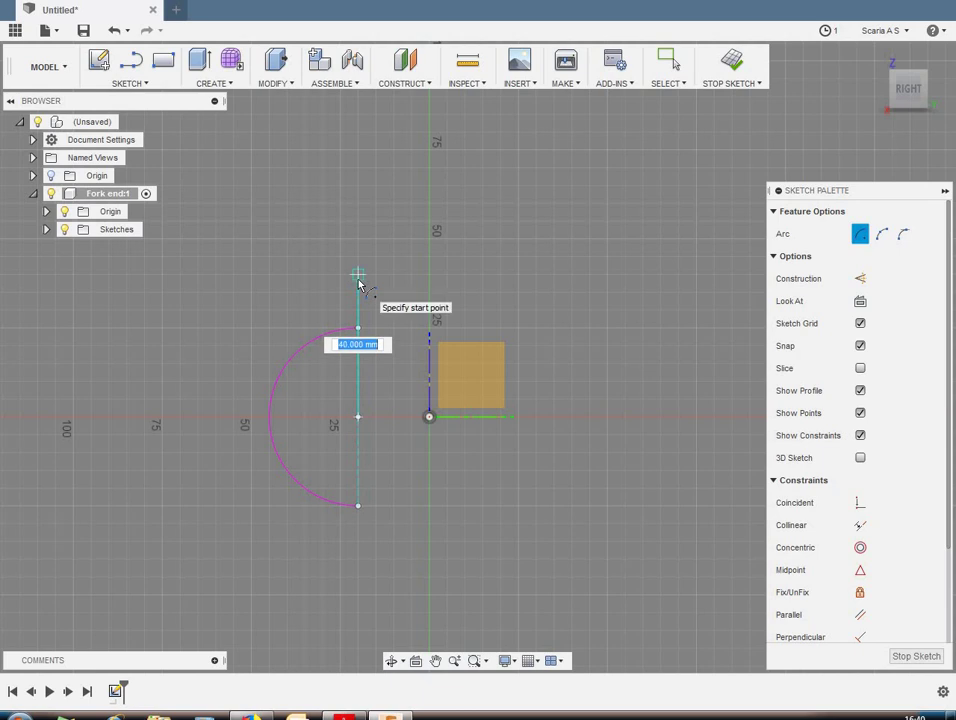
click(358, 274)
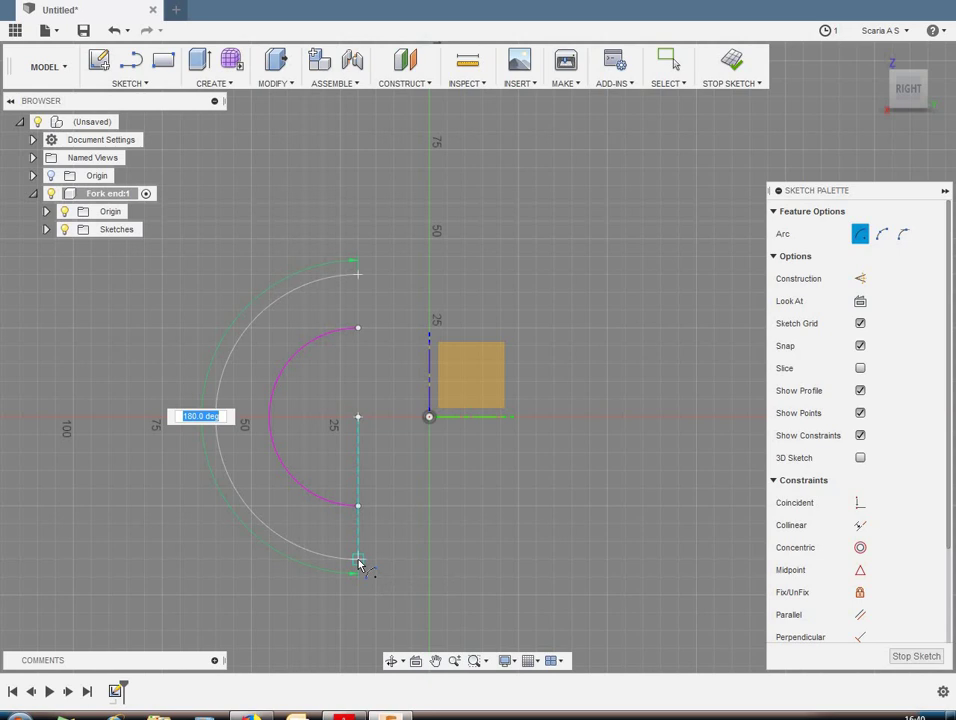
click(358, 561)
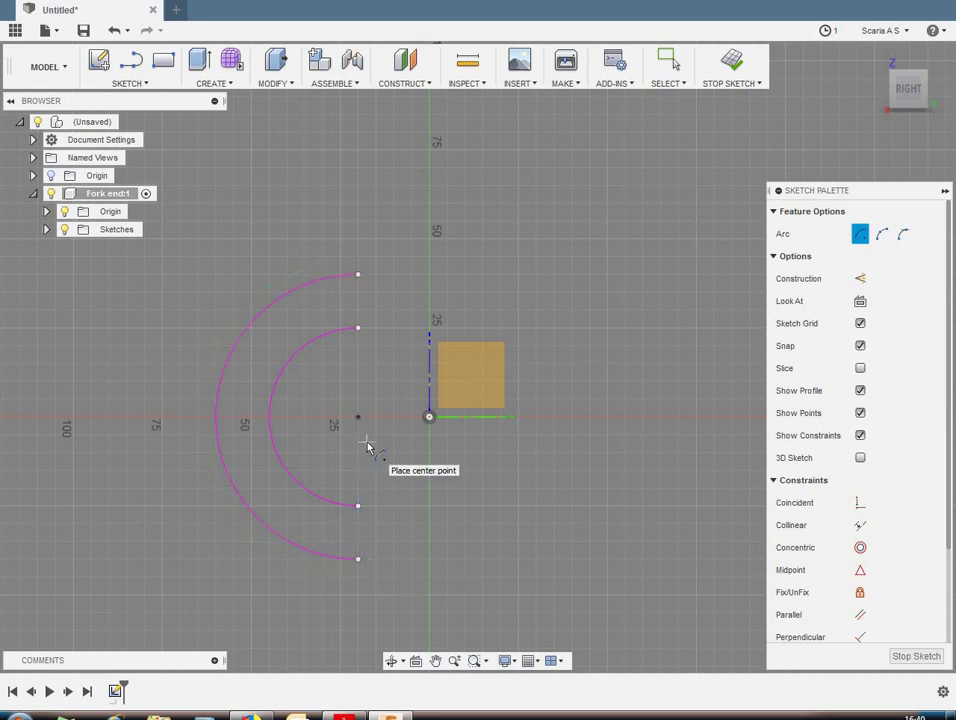
Step: Close both arc ends with horizontal and vertical lines to form the C-shaped profile
key(l)
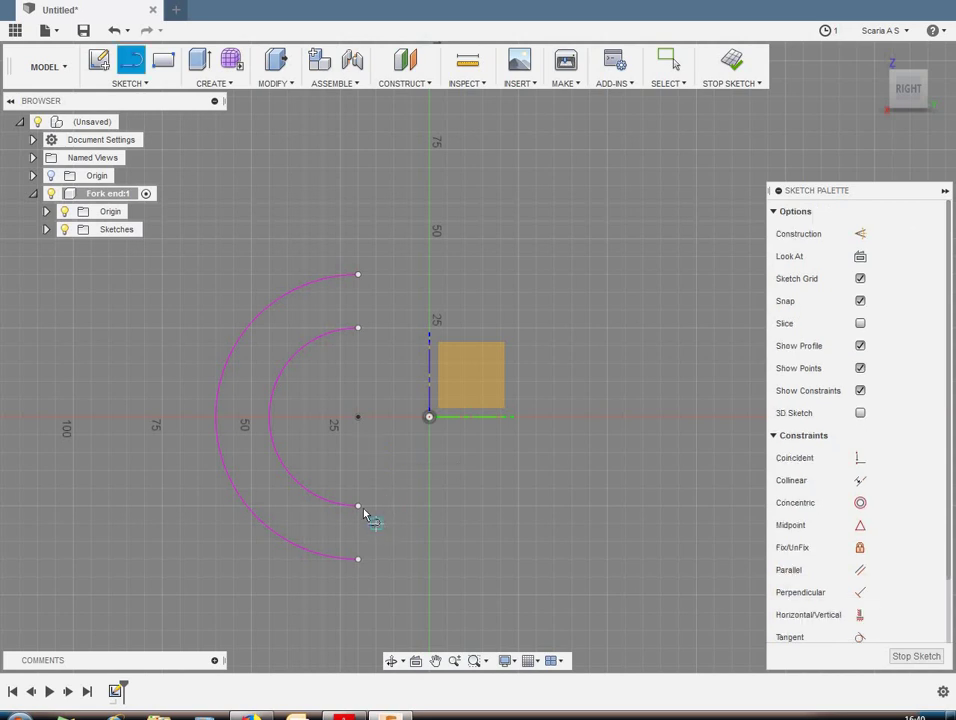
click(359, 506)
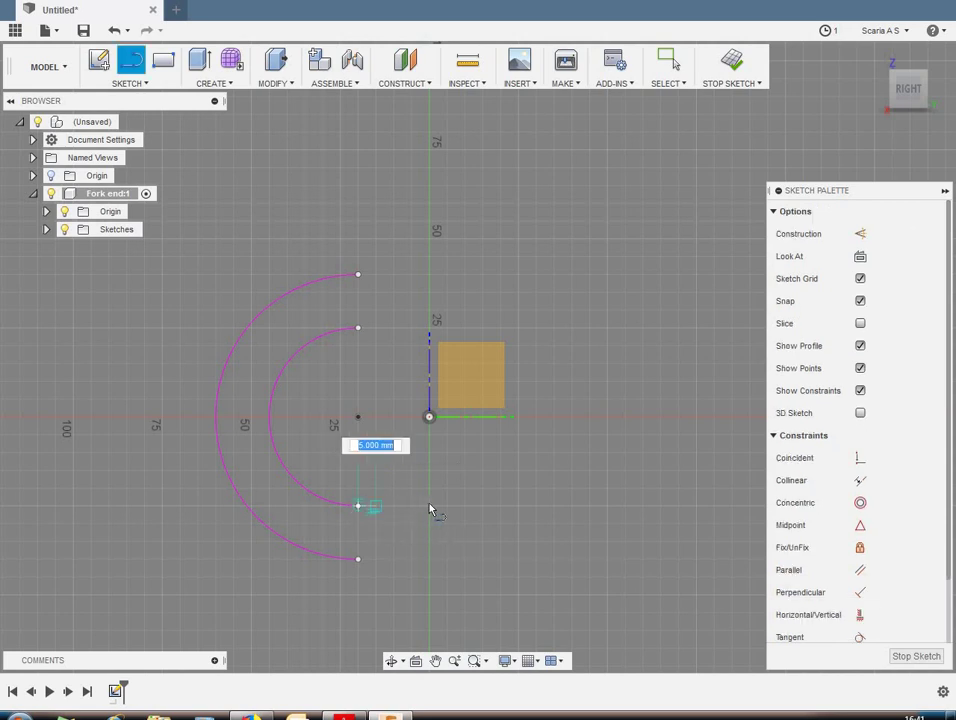
click(430, 507)
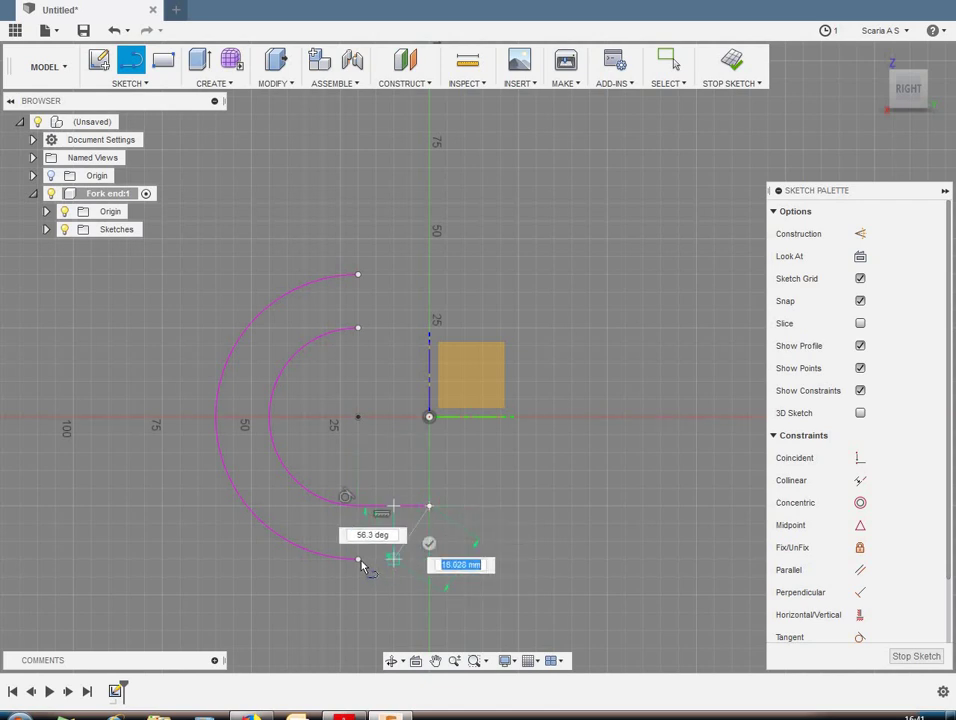
click(430, 560)
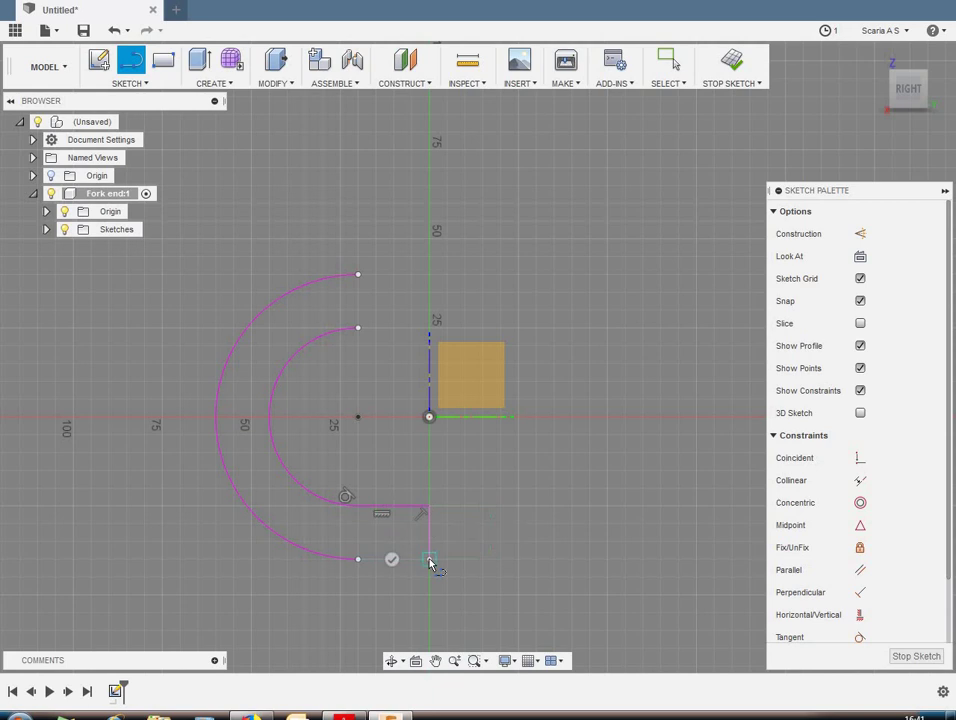
click(356, 563)
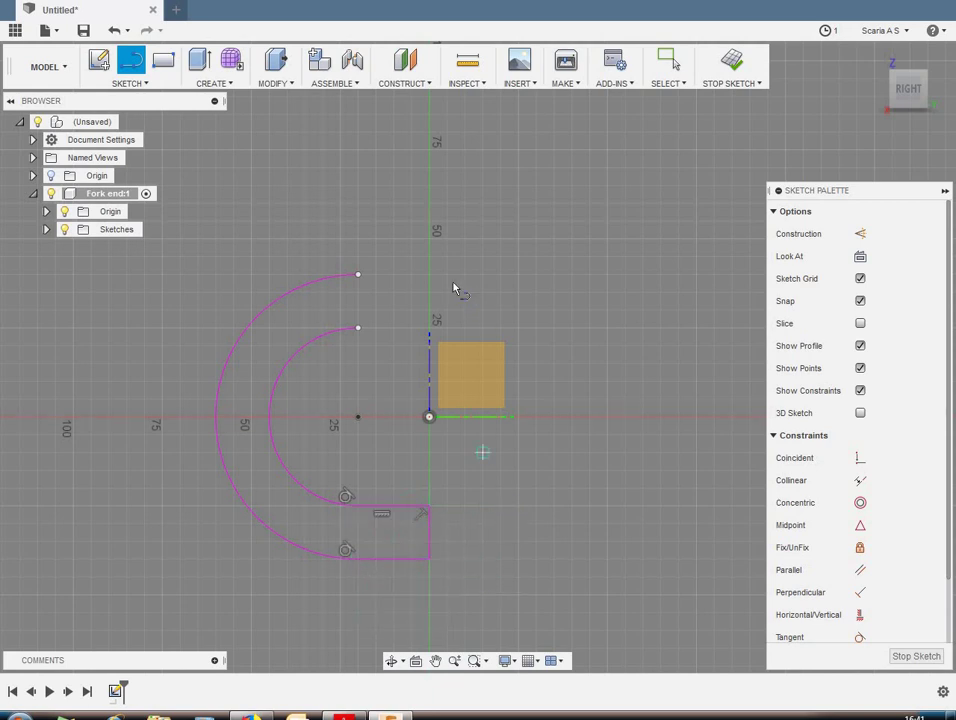
click(358, 327)
click(429, 327)
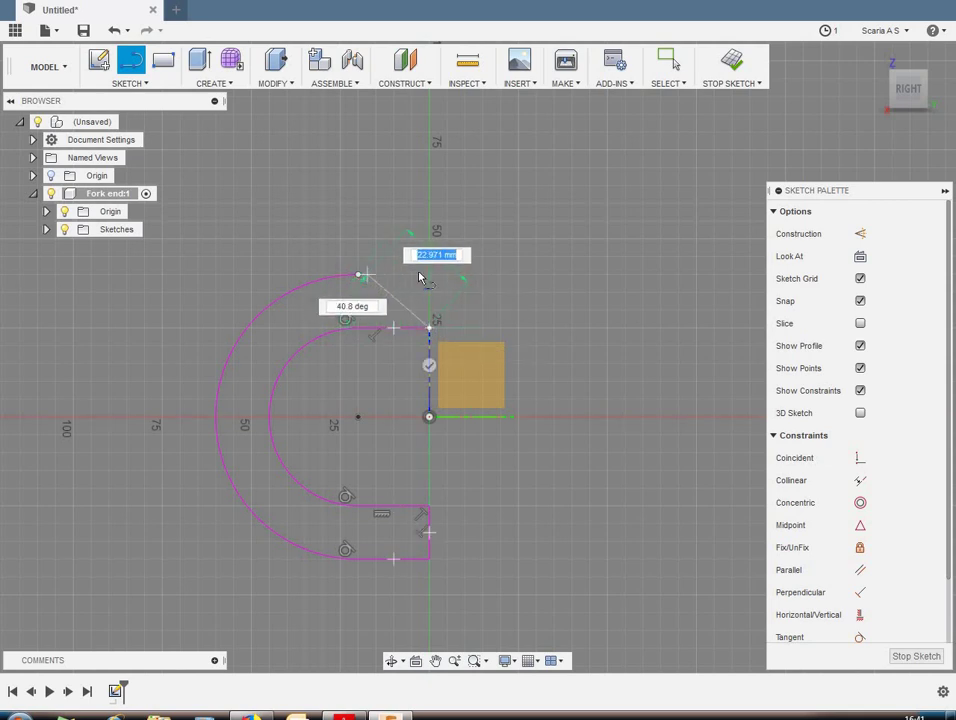
click(429, 275)
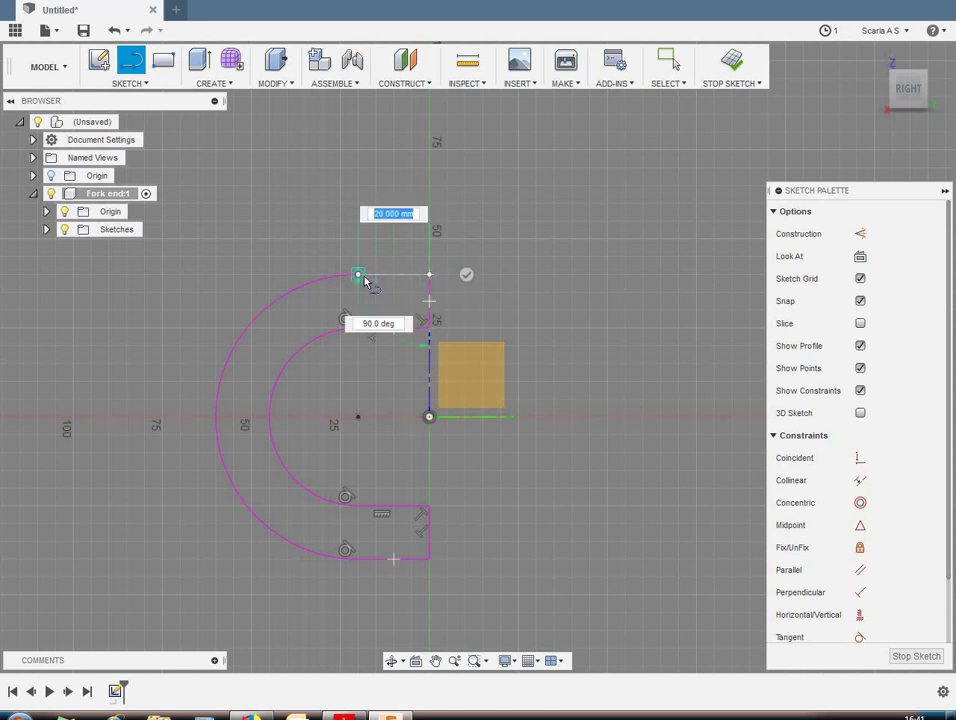
click(362, 277)
key(Escape)
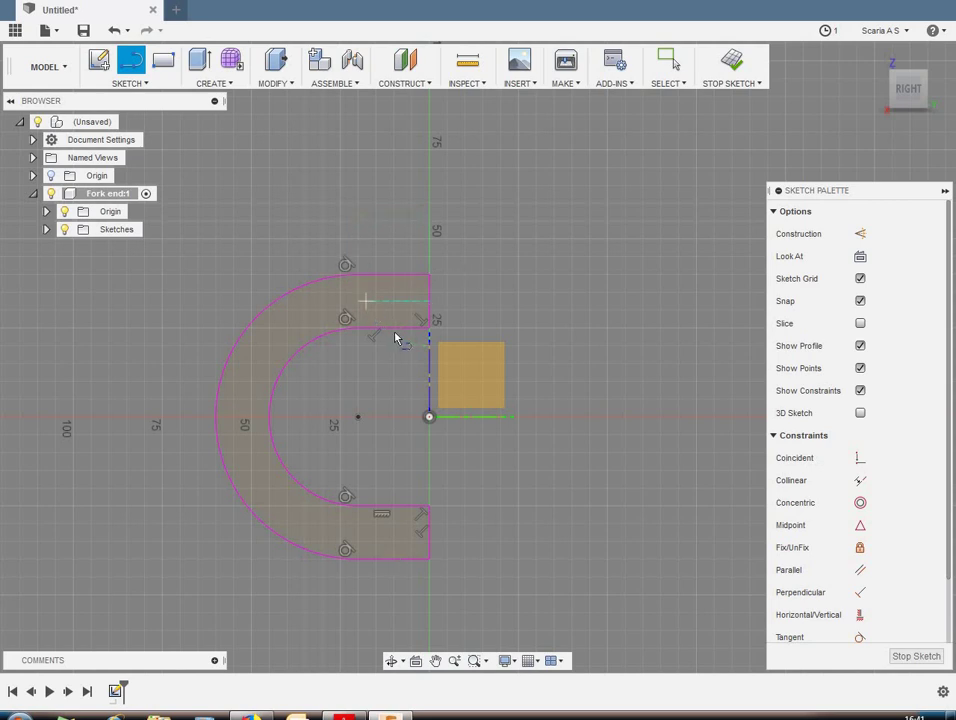
Step: Constrain the top and bottom edges of the C-shape to be horizontal
click(860, 614)
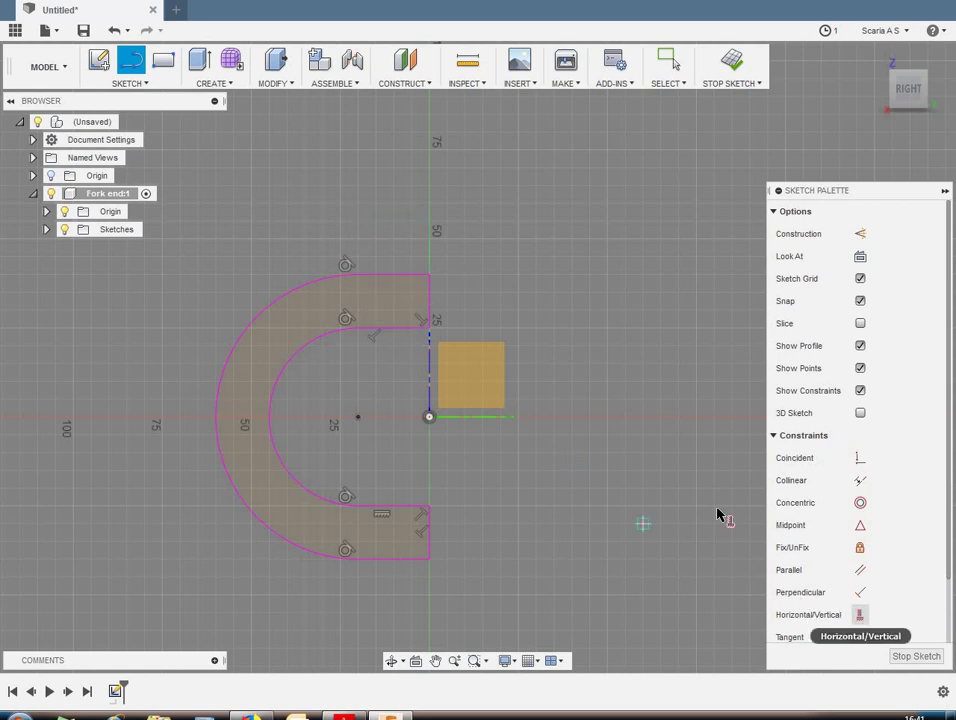
click(386, 280)
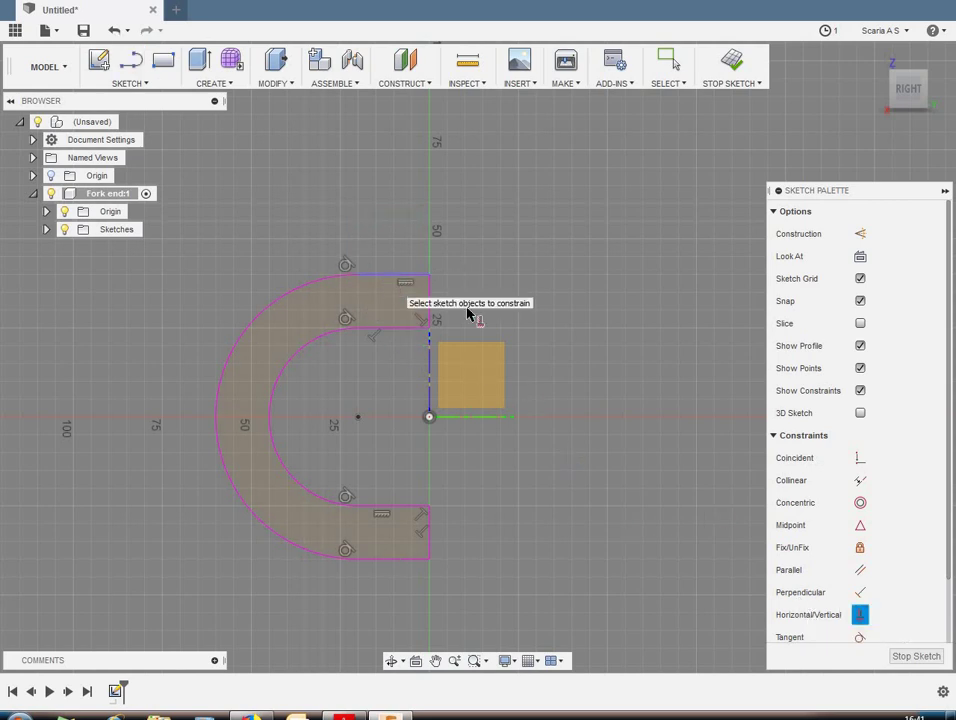
click(403, 559)
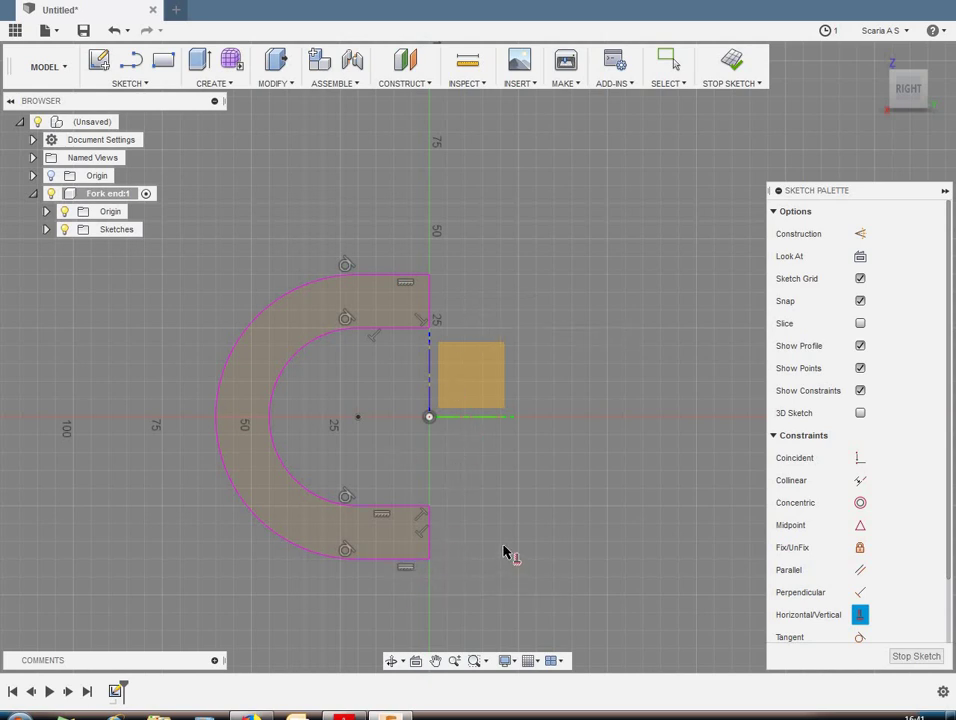
Step: Dimension the inner arc radius to 14 mm and the outer arc radius to 32 mm
key(d)
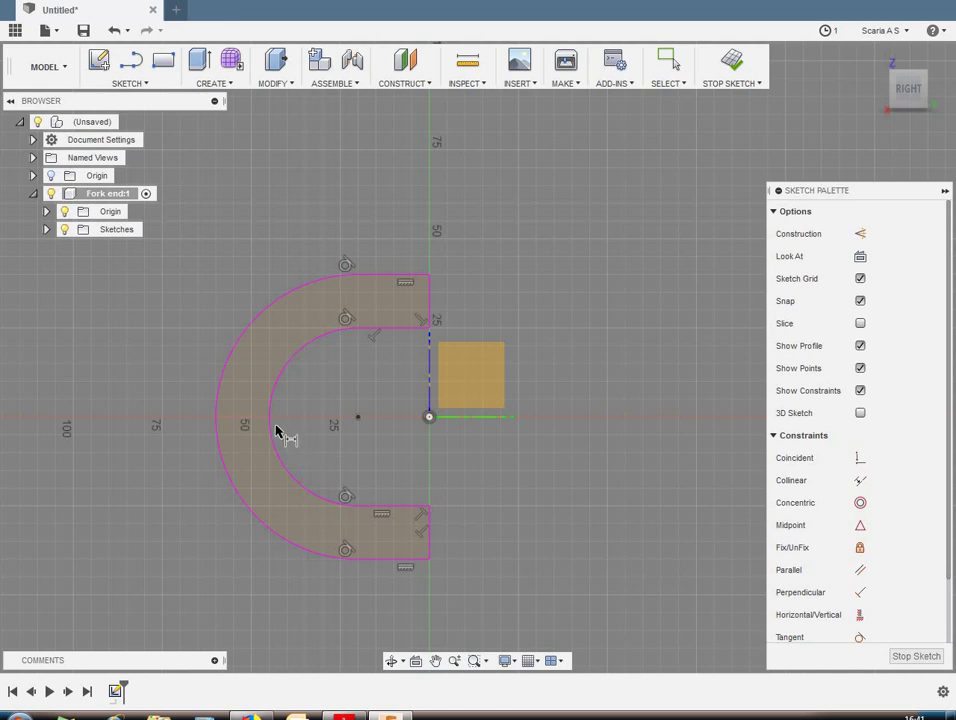
click(251, 431)
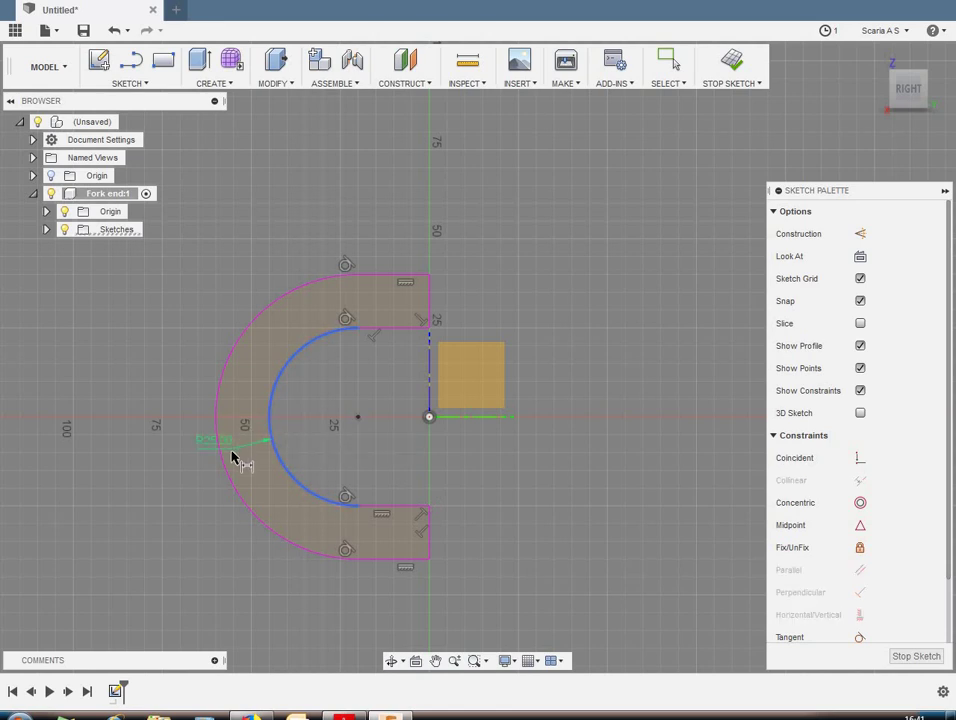
click(238, 459)
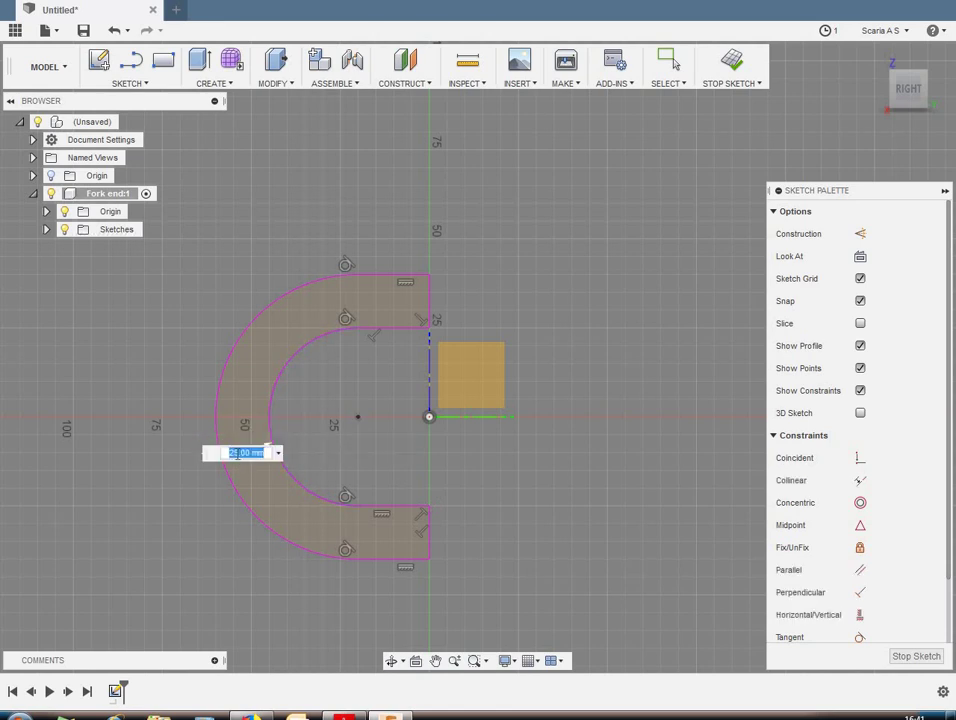
text(14)
key(Return)
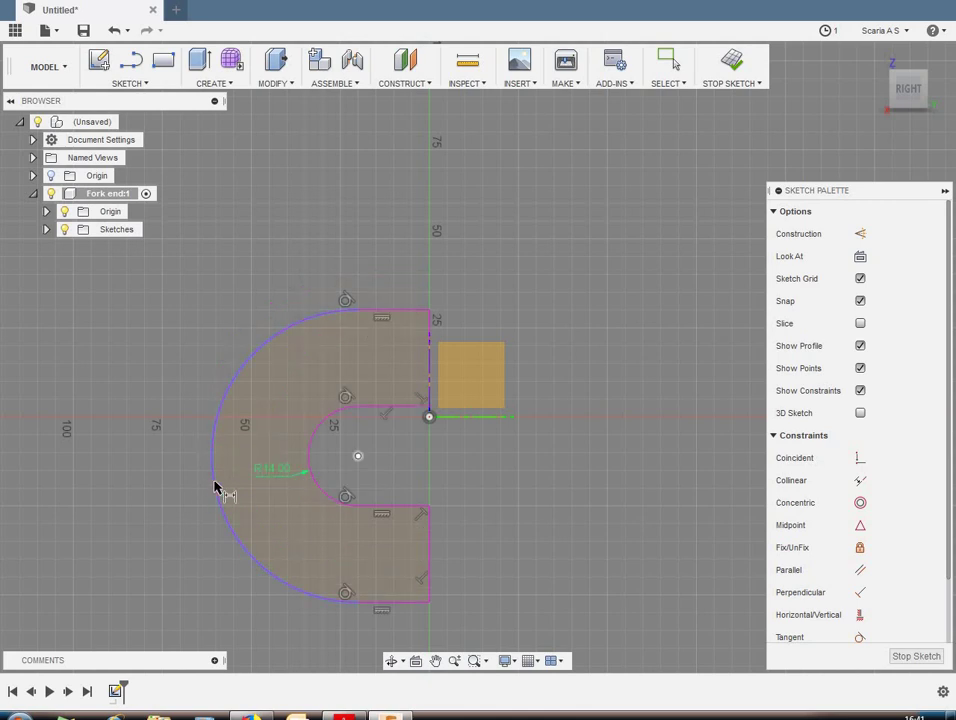
click(214, 487)
click(178, 527)
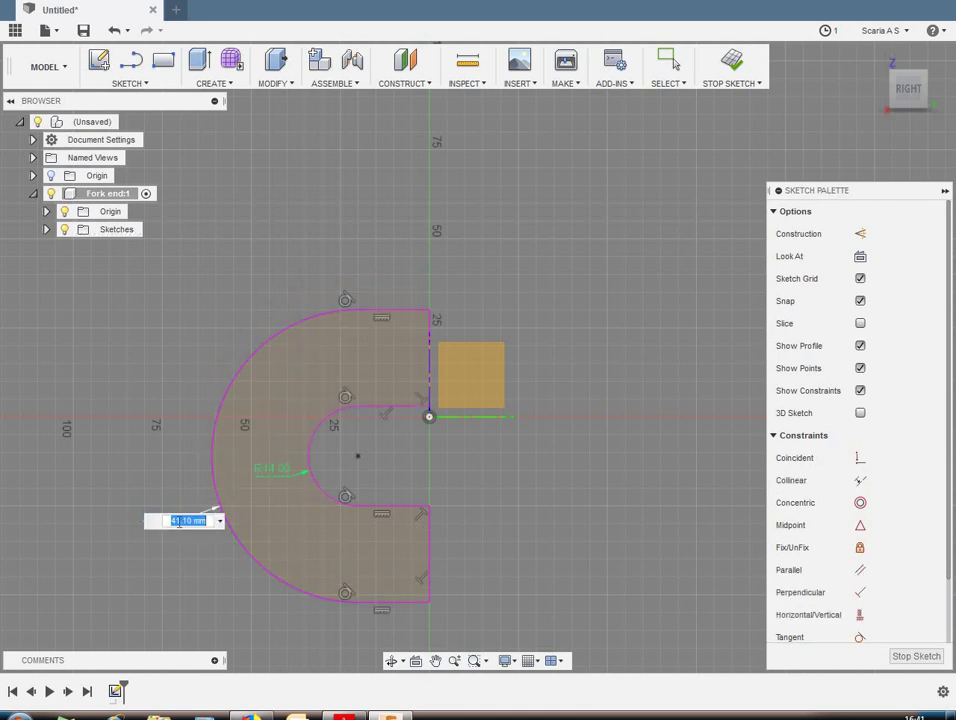
text(32)
key(Return)
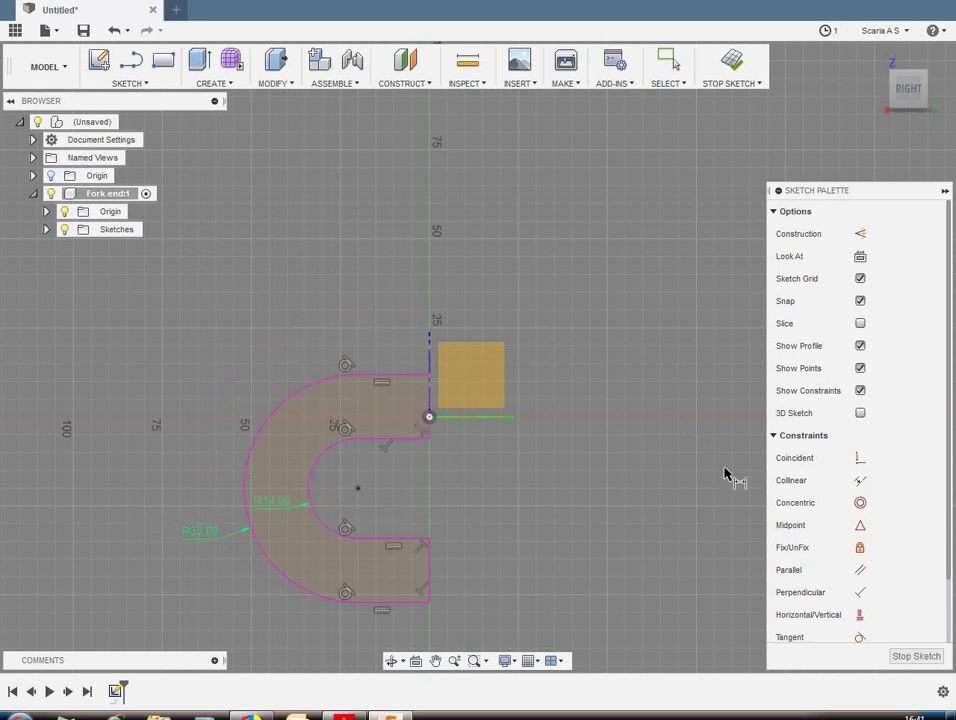
Step: Make the fork's right-hand edges coincident and collinear, then drag the profile upward
click(859, 458)
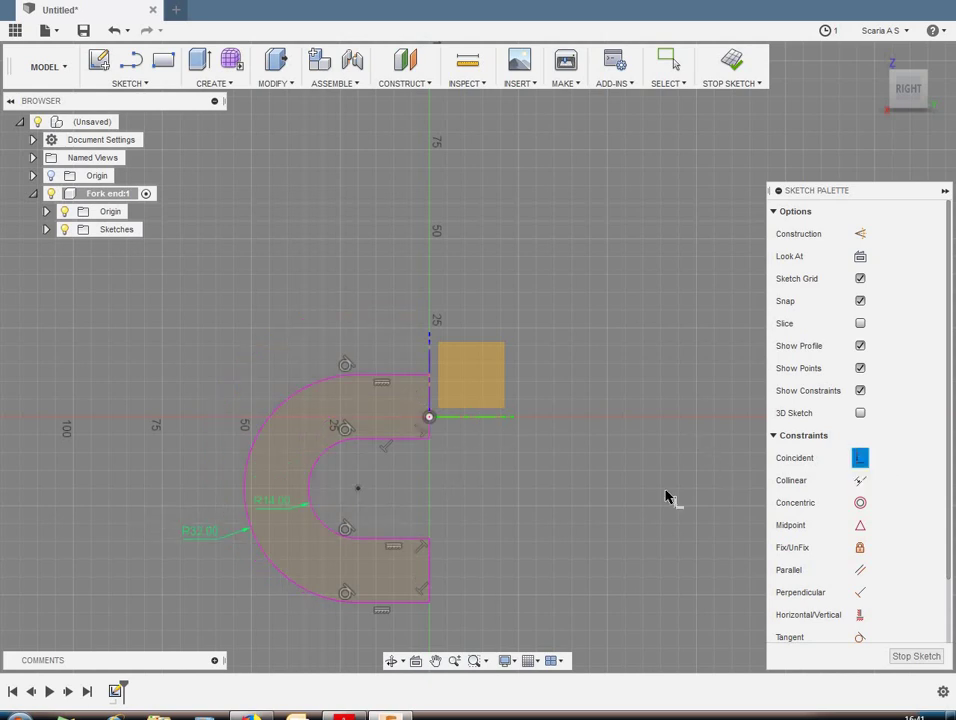
click(430, 437)
click(434, 588)
click(435, 423)
click(858, 481)
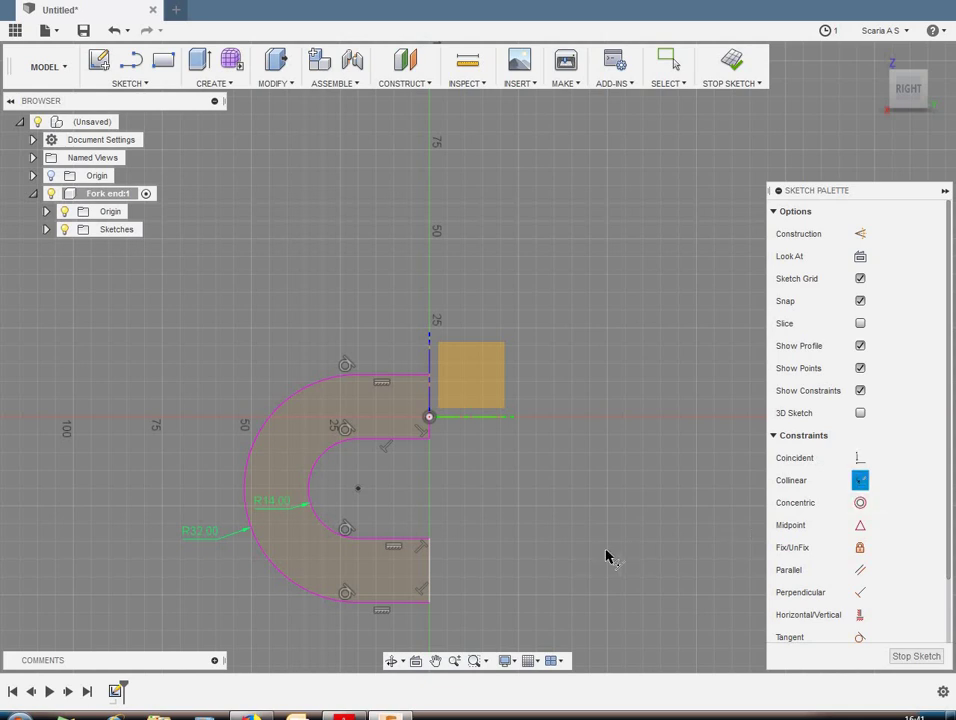
click(430, 576)
click(429, 426)
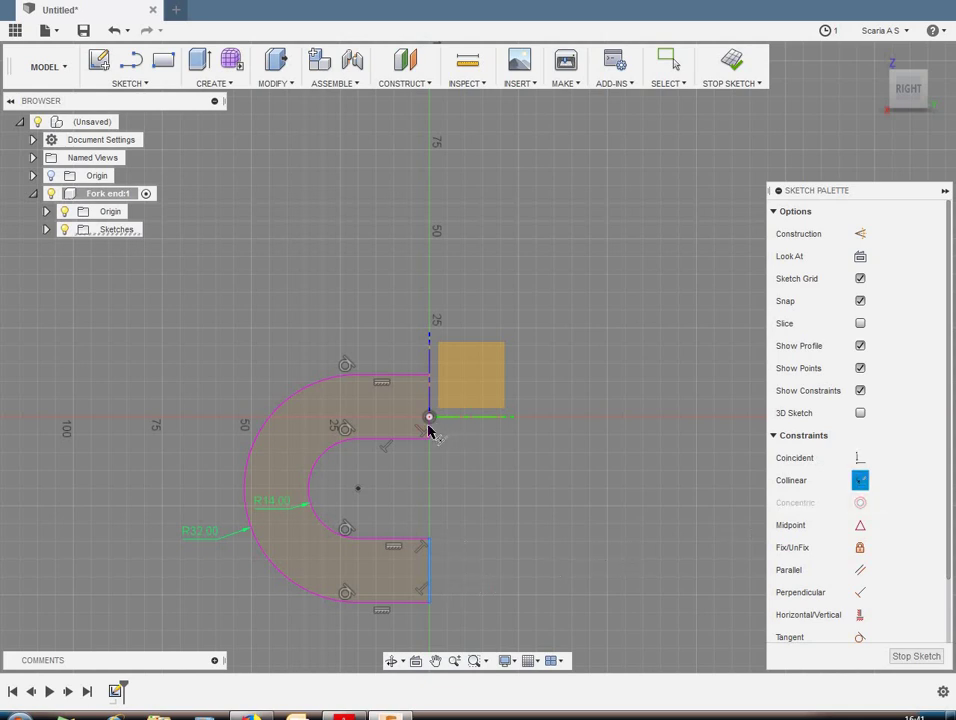
right_click(561, 420)
click(619, 418)
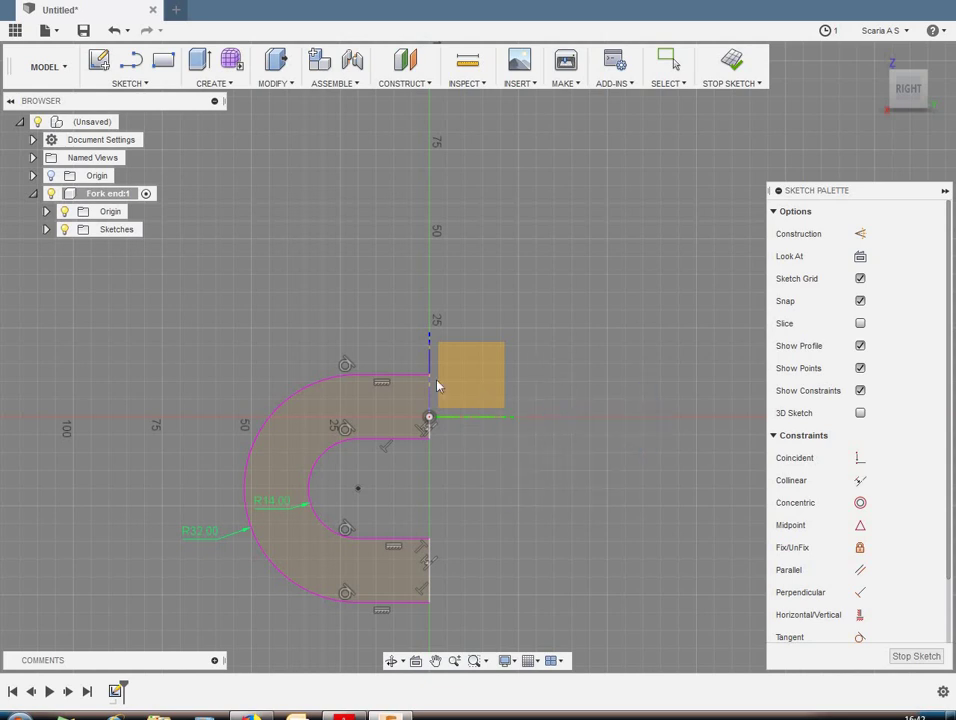
drag(409, 312, 418, 314)
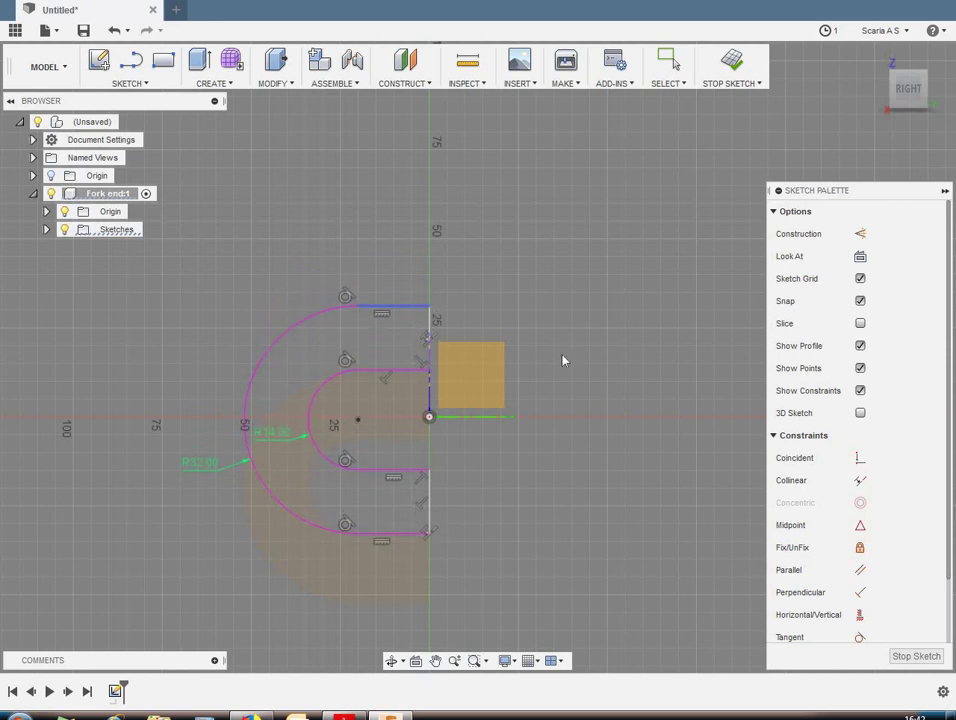
Step: Align the arc centre horizontally with the origin and dimension it 26 mm away
click(860, 614)
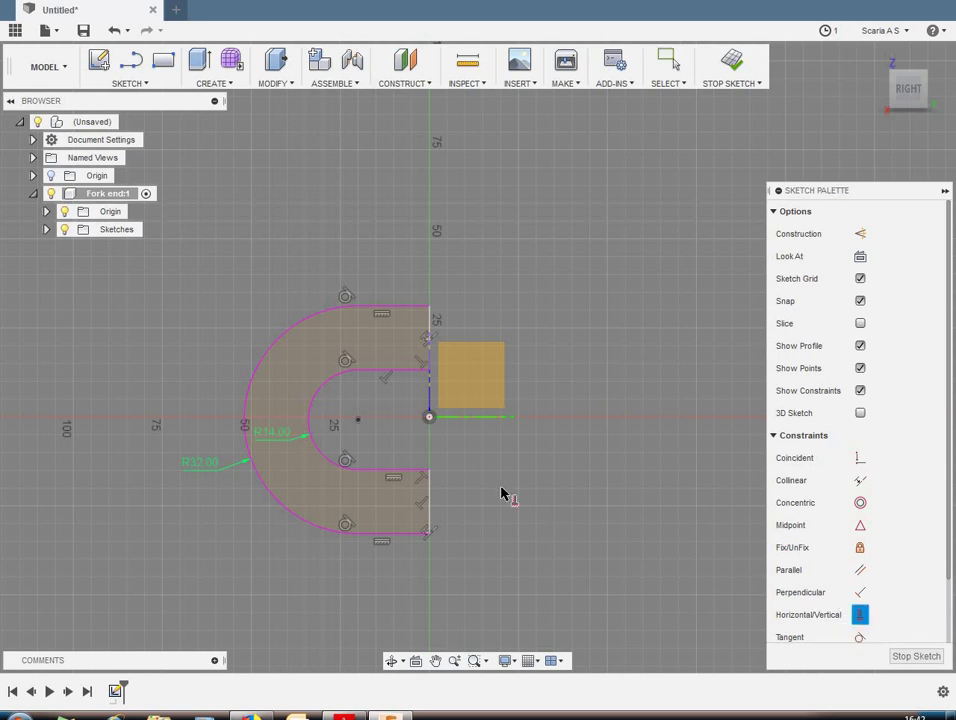
click(358, 420)
click(430, 418)
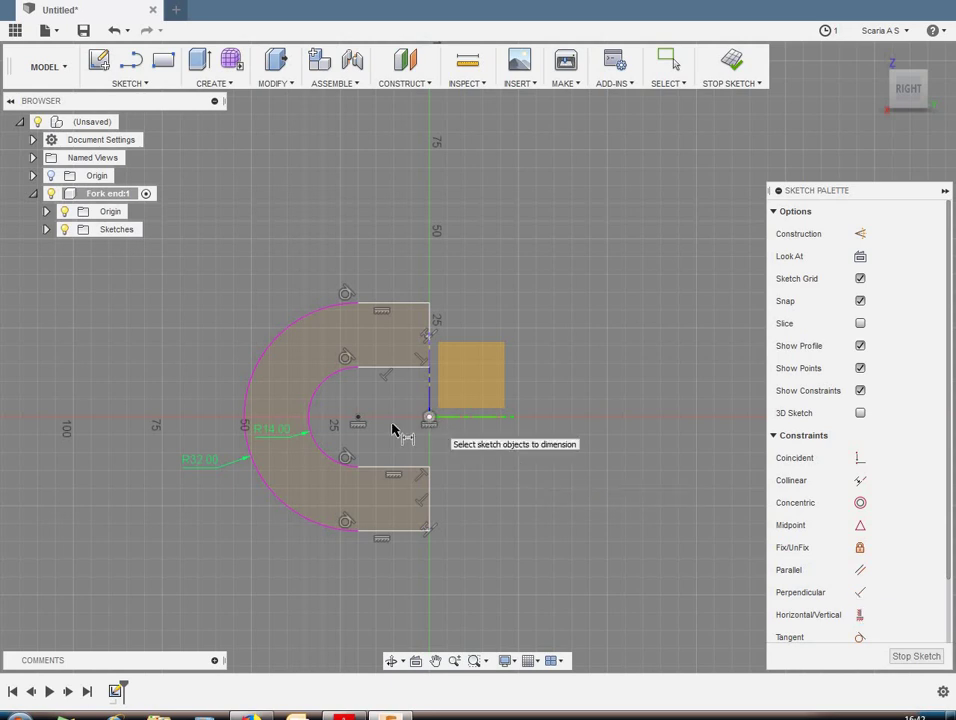
click(359, 421)
key(d)
click(359, 419)
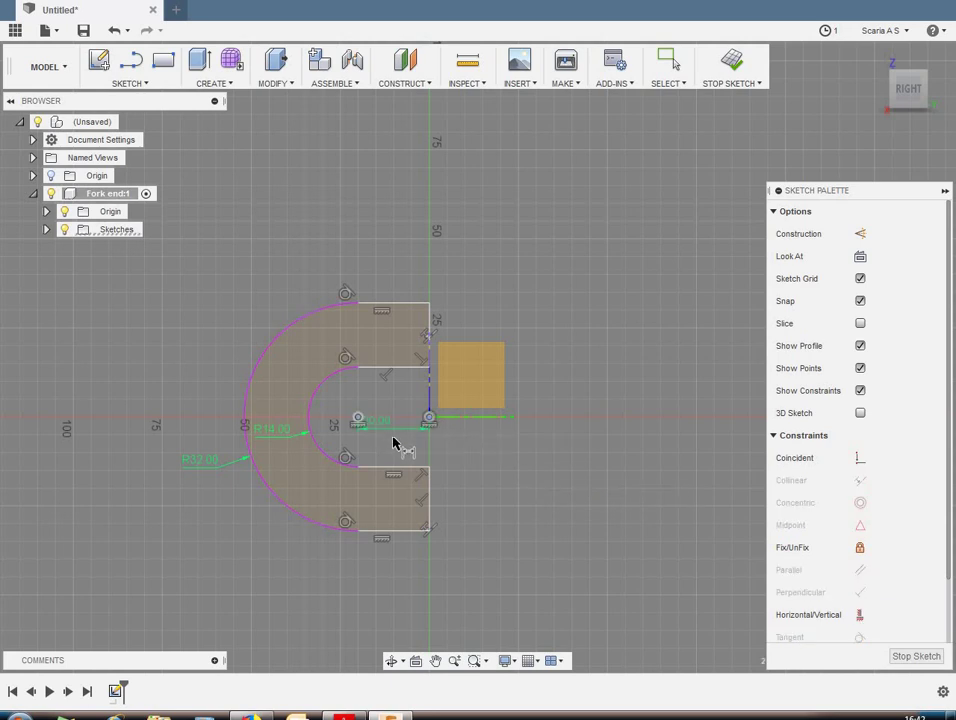
click(394, 442)
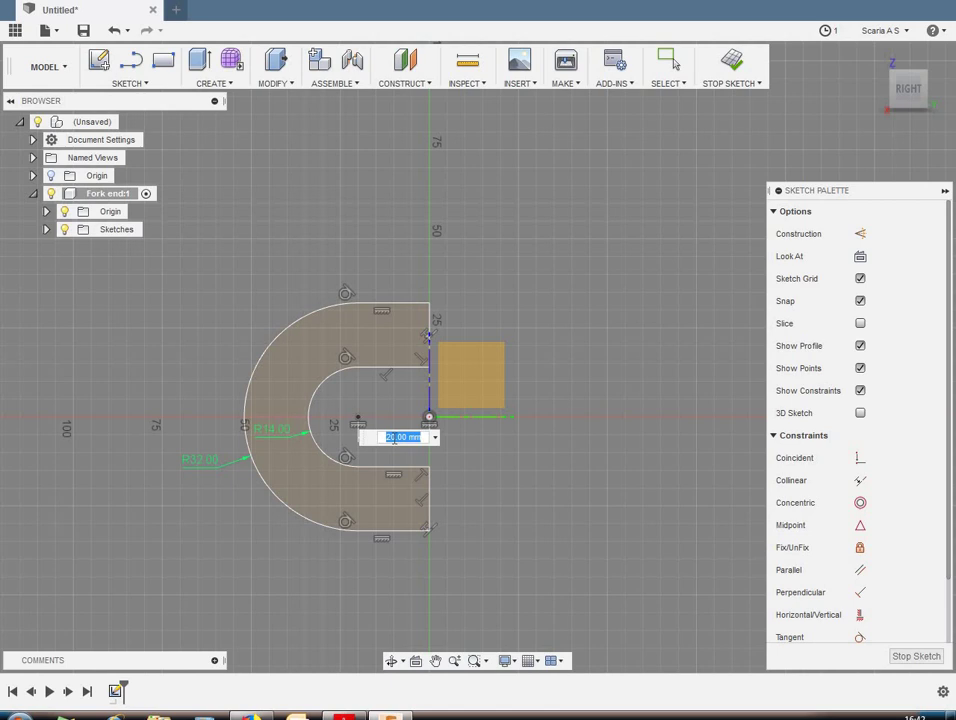
text(26)
key(Return)
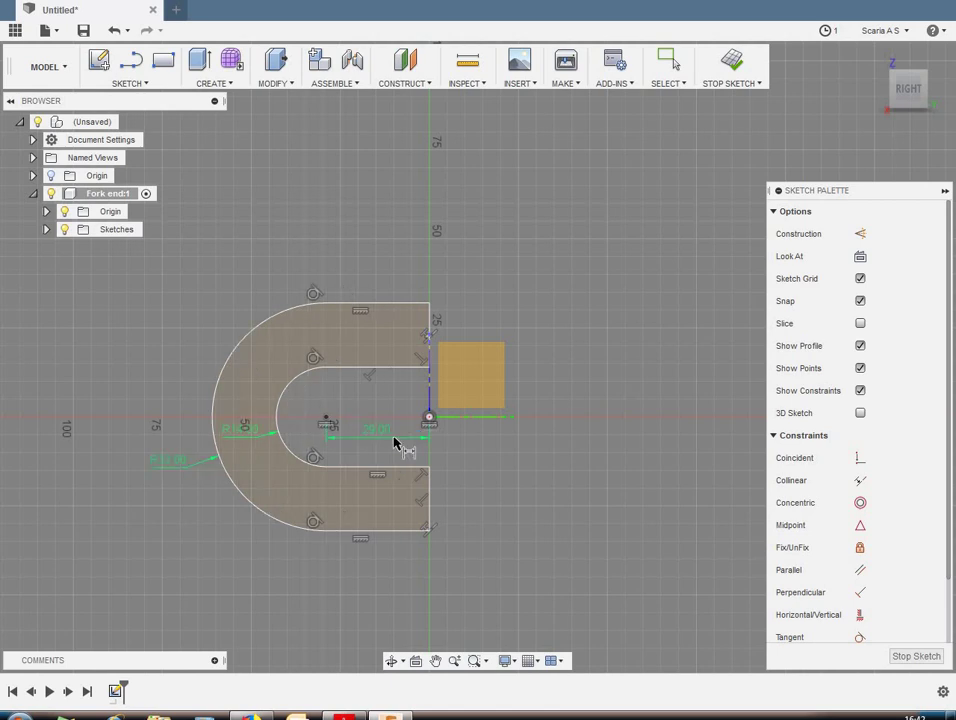
Step: Extrude the fork profile symmetrically to a 28 mm whole length, then check the drawing PDF
click(732, 62)
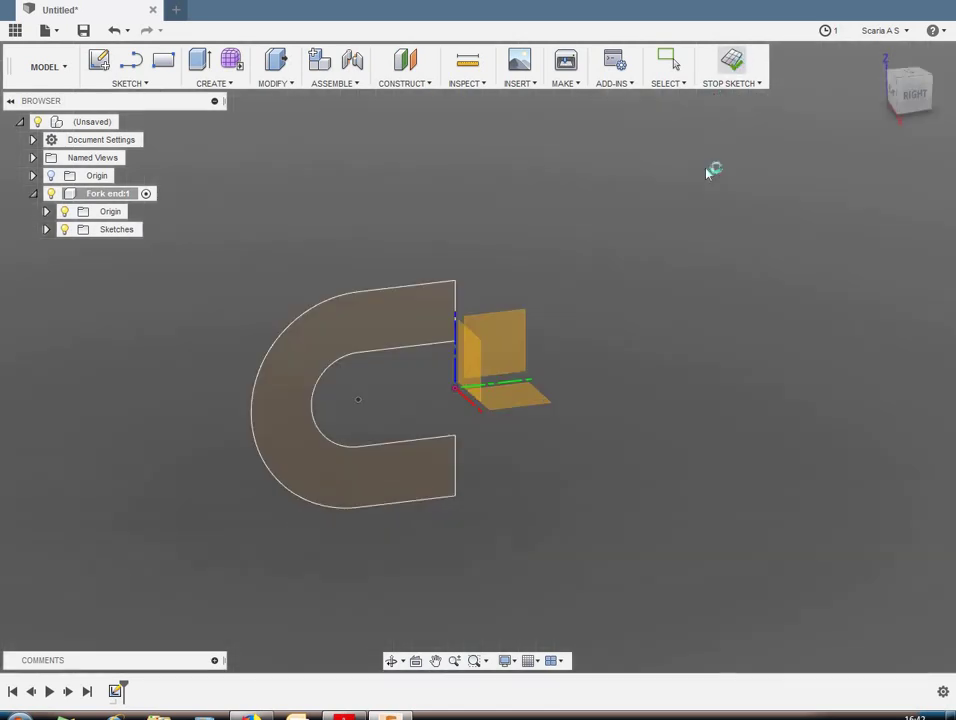
click(232, 86)
click(249, 144)
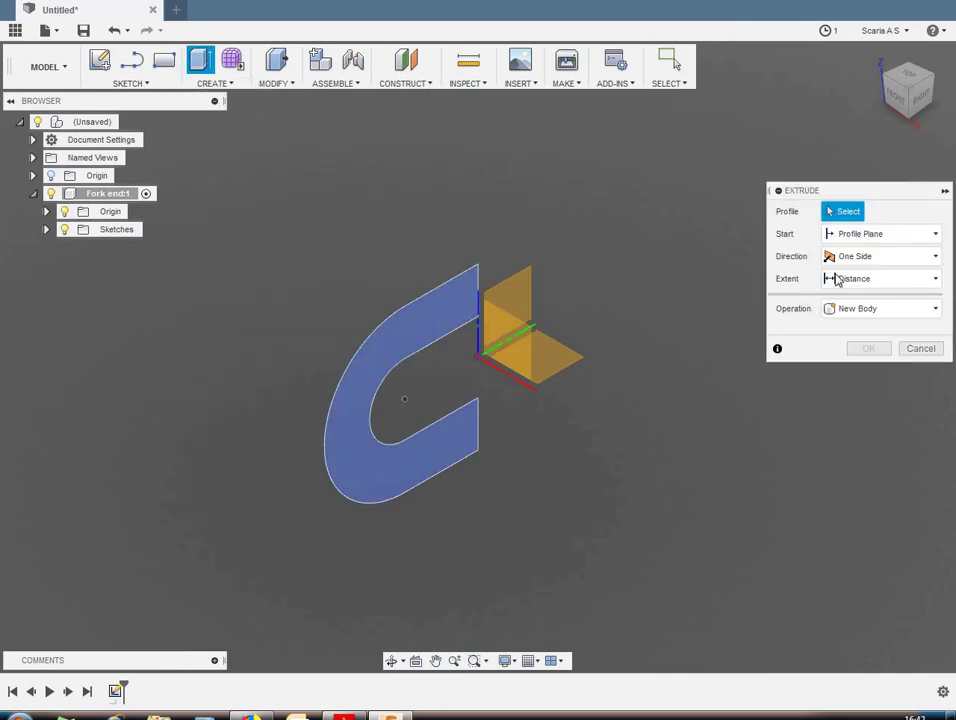
click(918, 259)
click(873, 316)
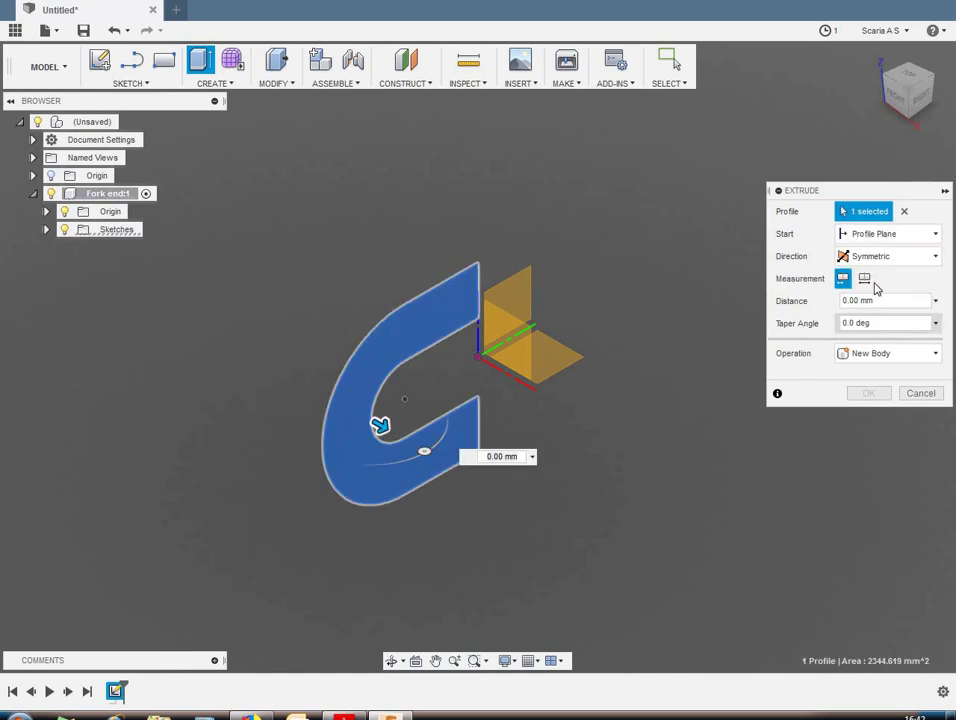
click(865, 279)
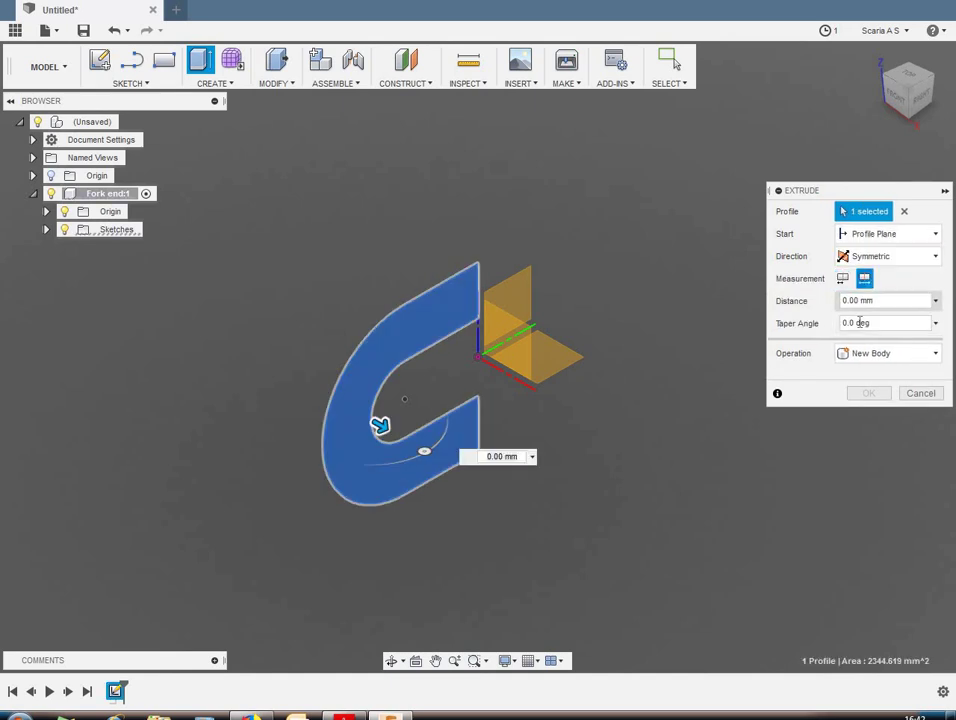
click(829, 301)
text(28)
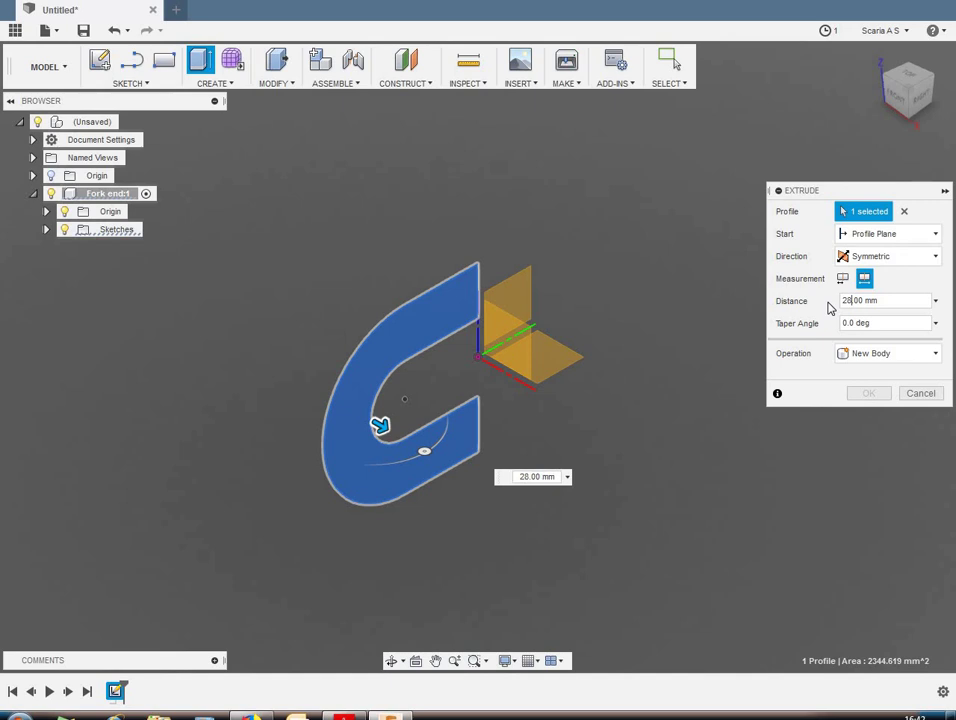
key(Return)
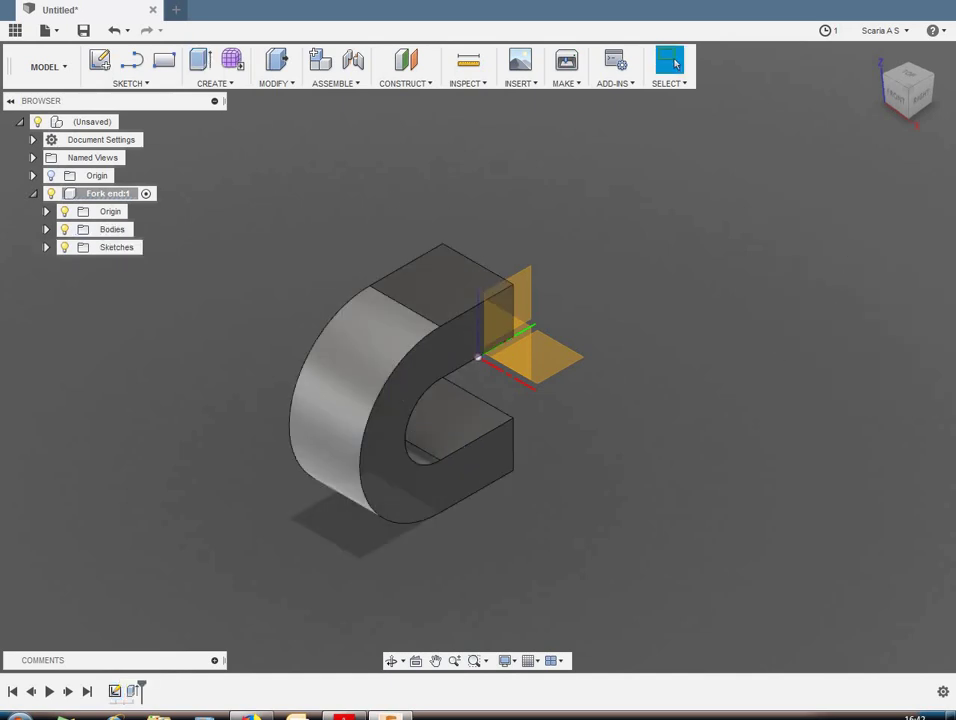
key(alt+Tab)
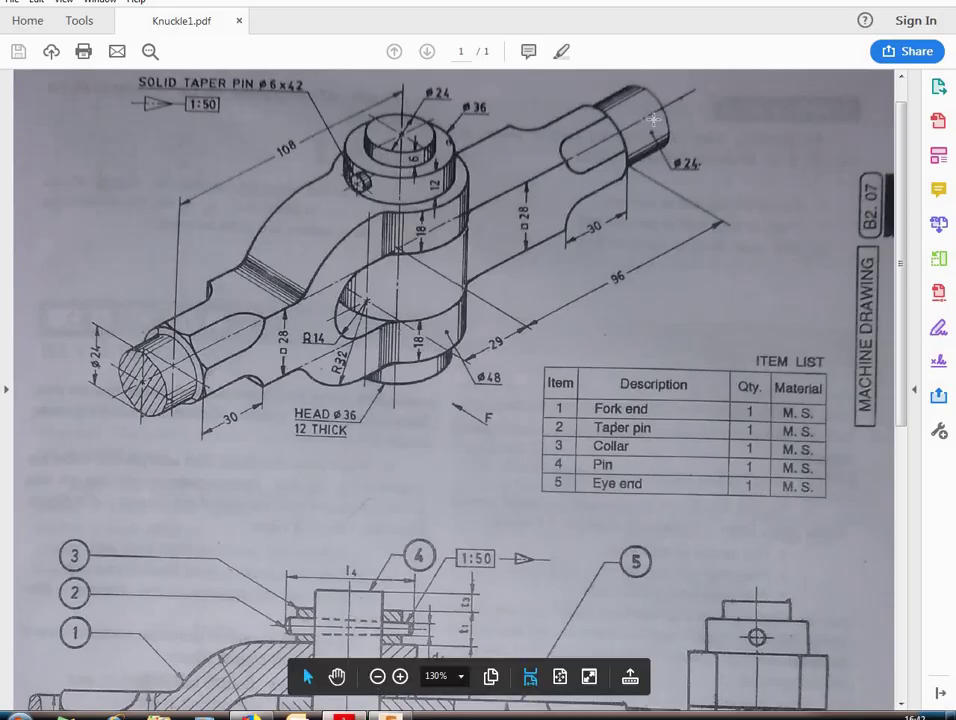
key(alt+Tab)
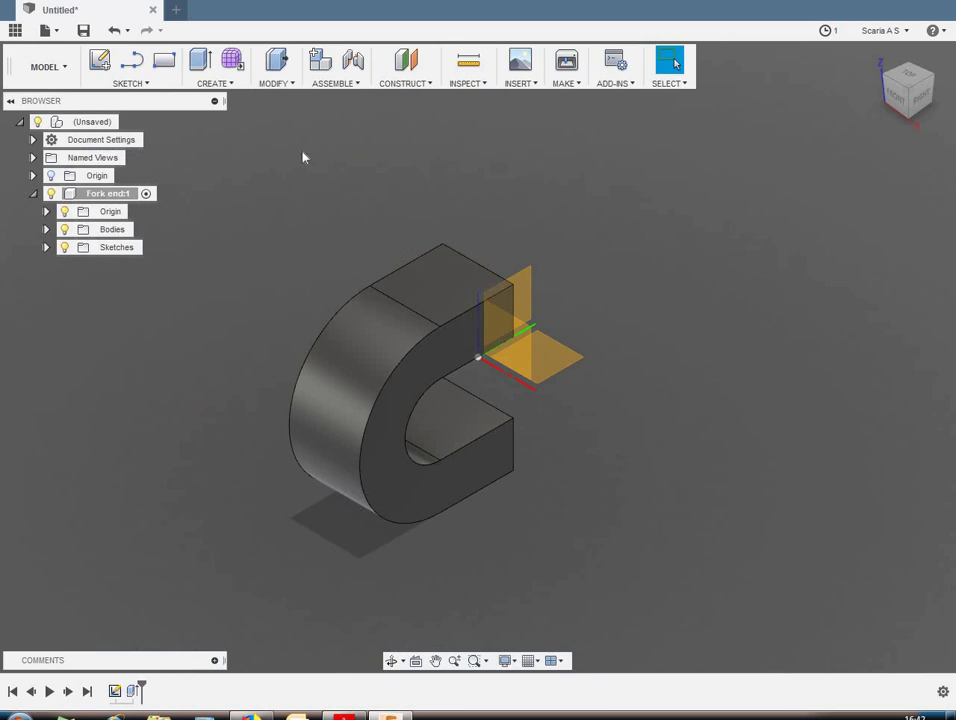
Step: Create an offset construction plane from the XZ plane and start a sketch on it
click(413, 83)
click(420, 99)
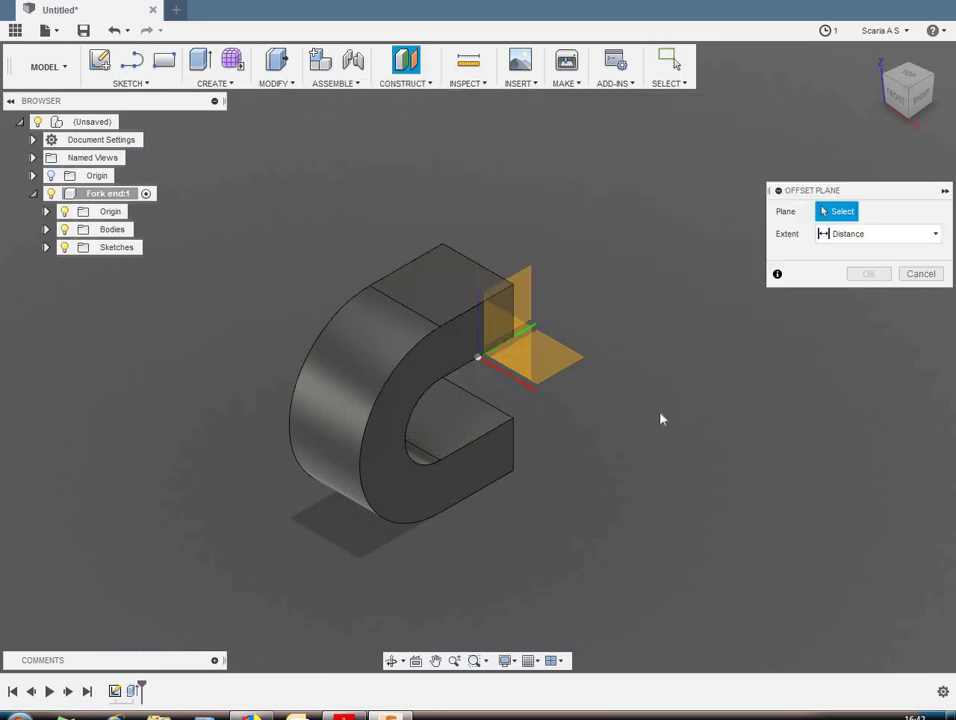
click(530, 355)
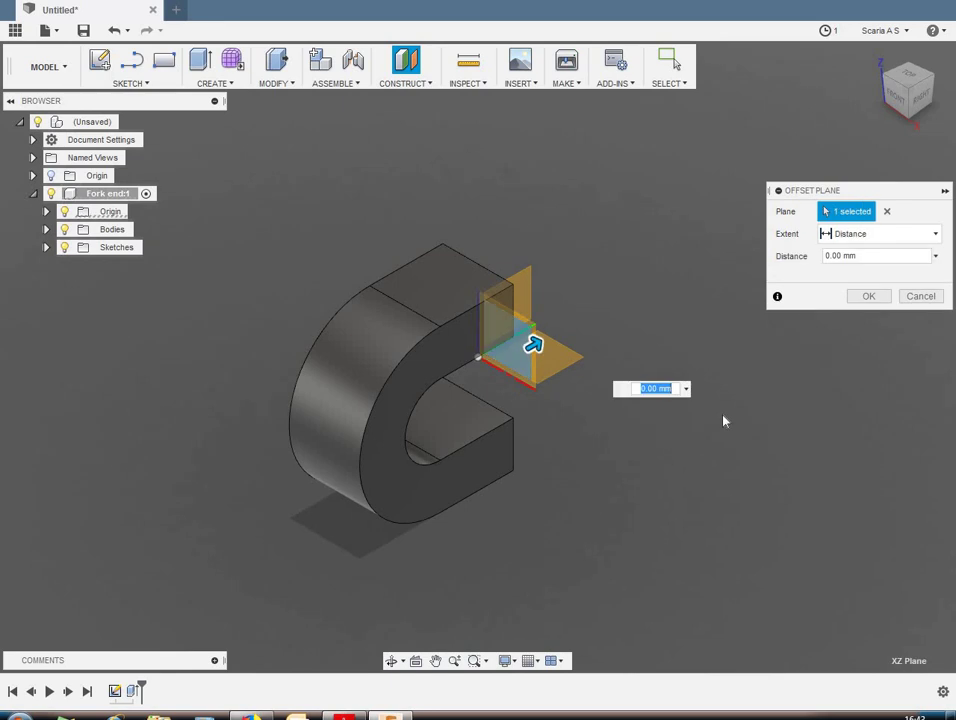
text(-)
text(08)
key(Return)
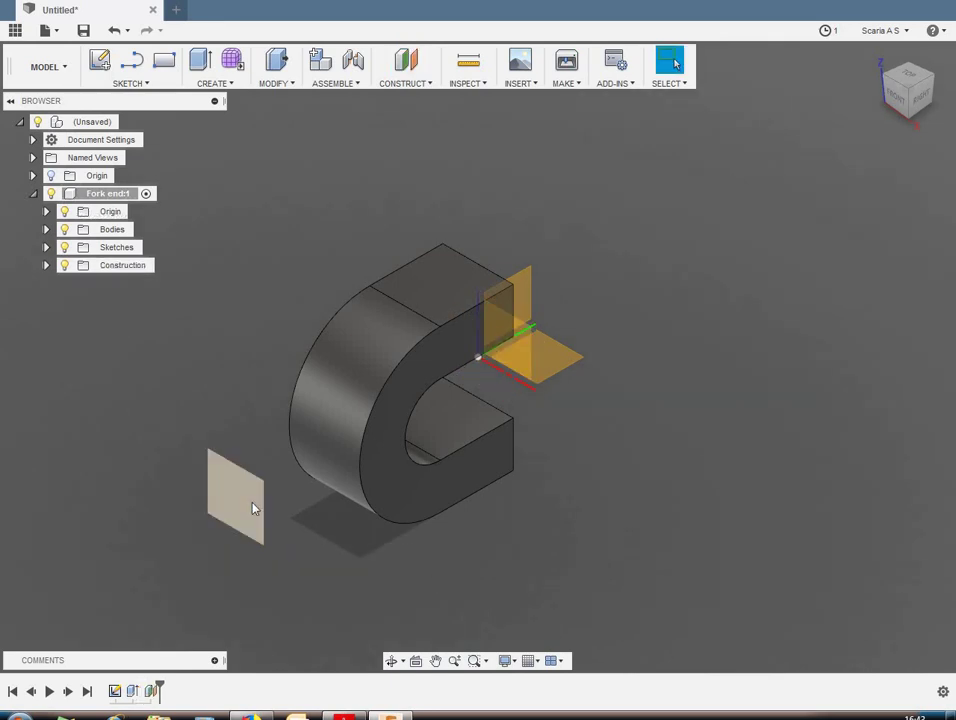
click(253, 508)
right_click(253, 508)
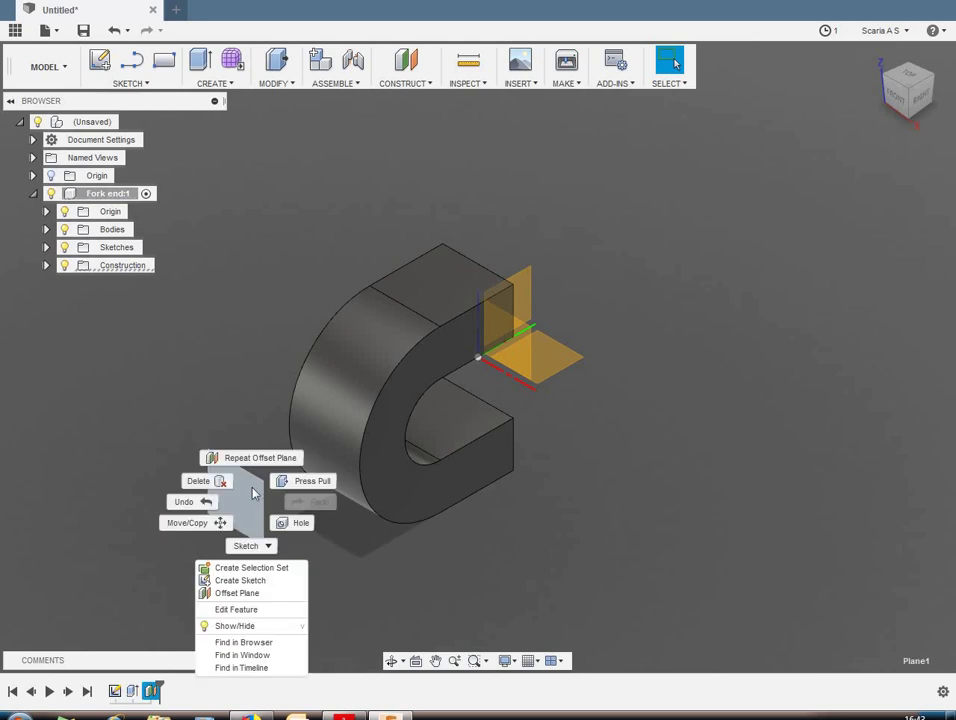
click(245, 580)
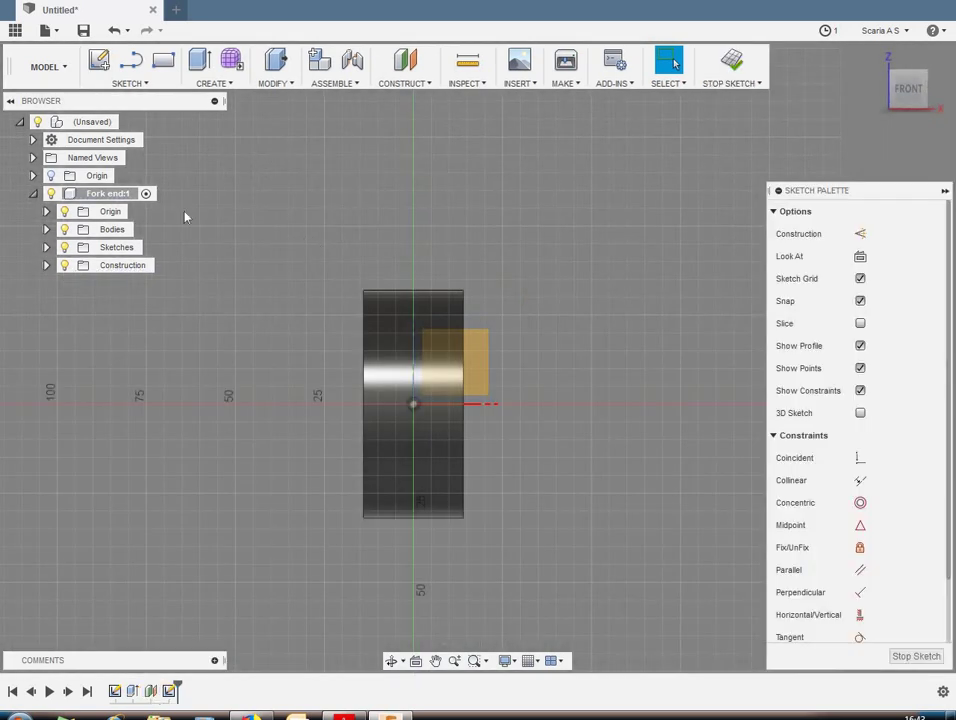
Step: Draw a 28 × 28 mm centre rectangle on the origin and finish the sketch
click(149, 84)
mouse_move(118, 136)
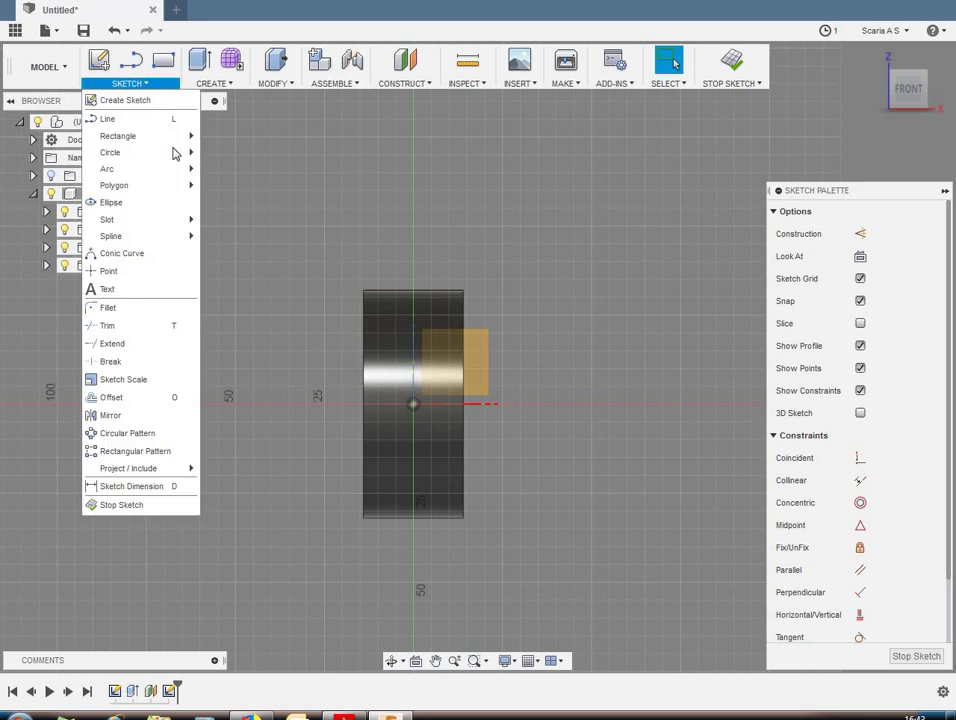
click(231, 177)
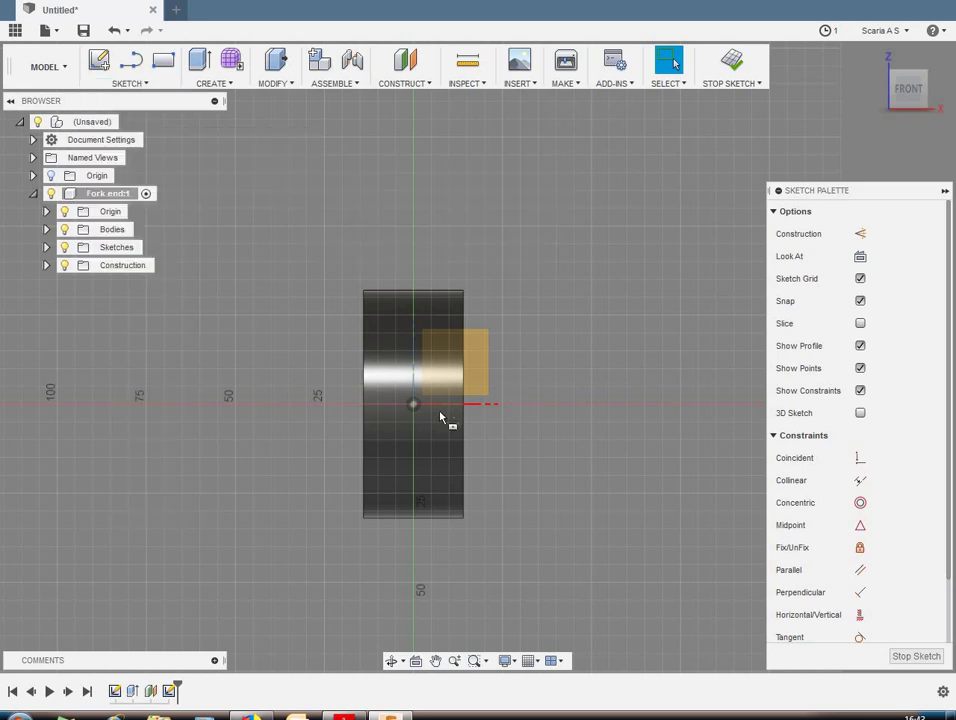
click(414, 403)
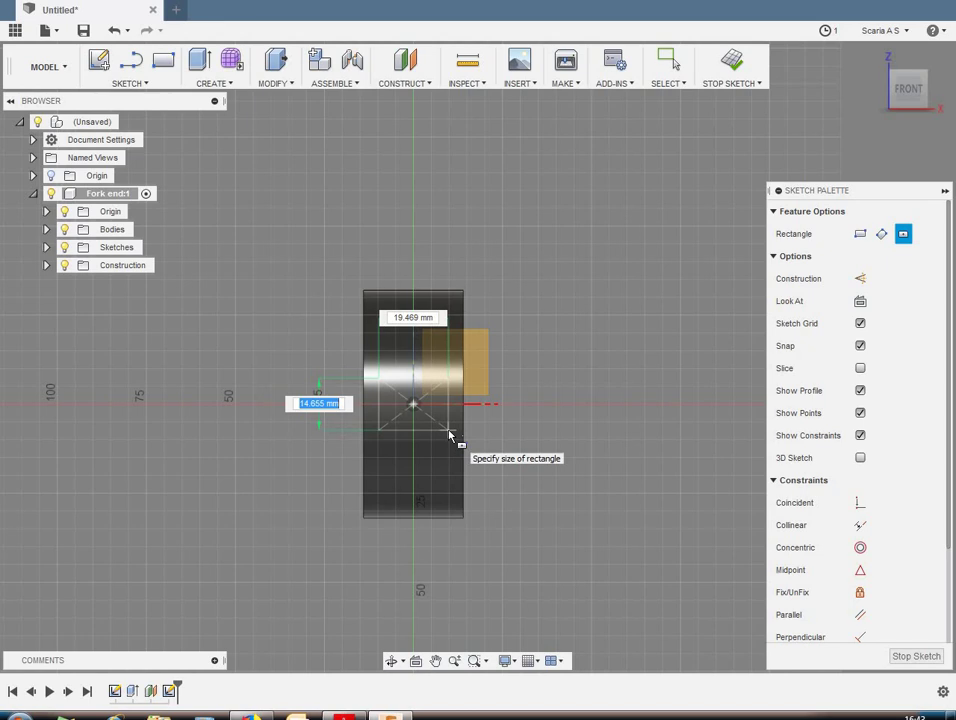
text(28)
key(Tab)
text(28)
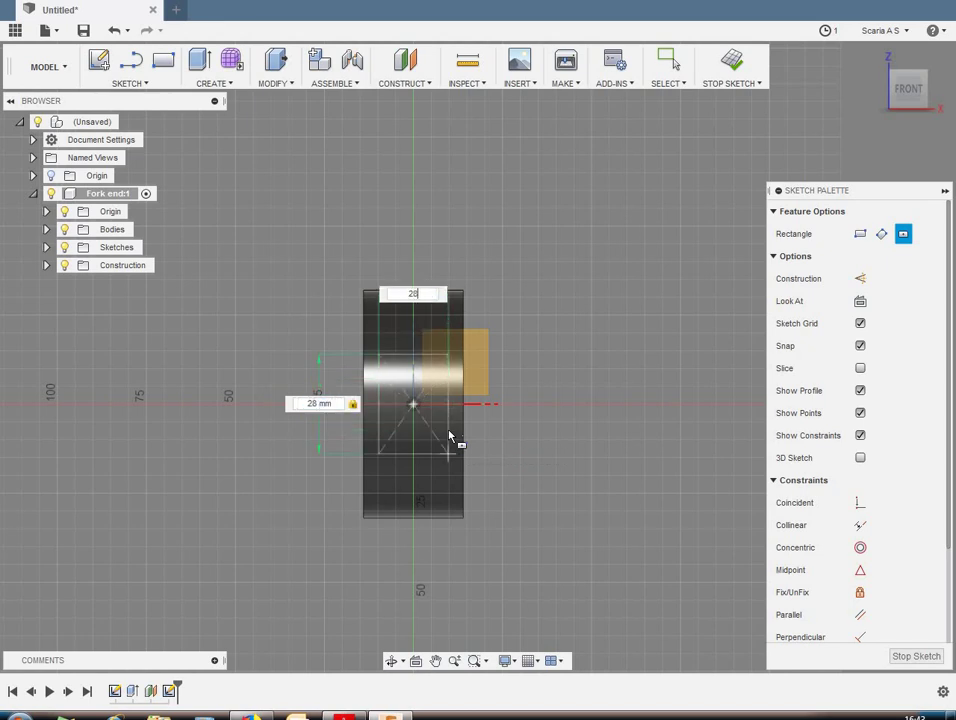
key(Return)
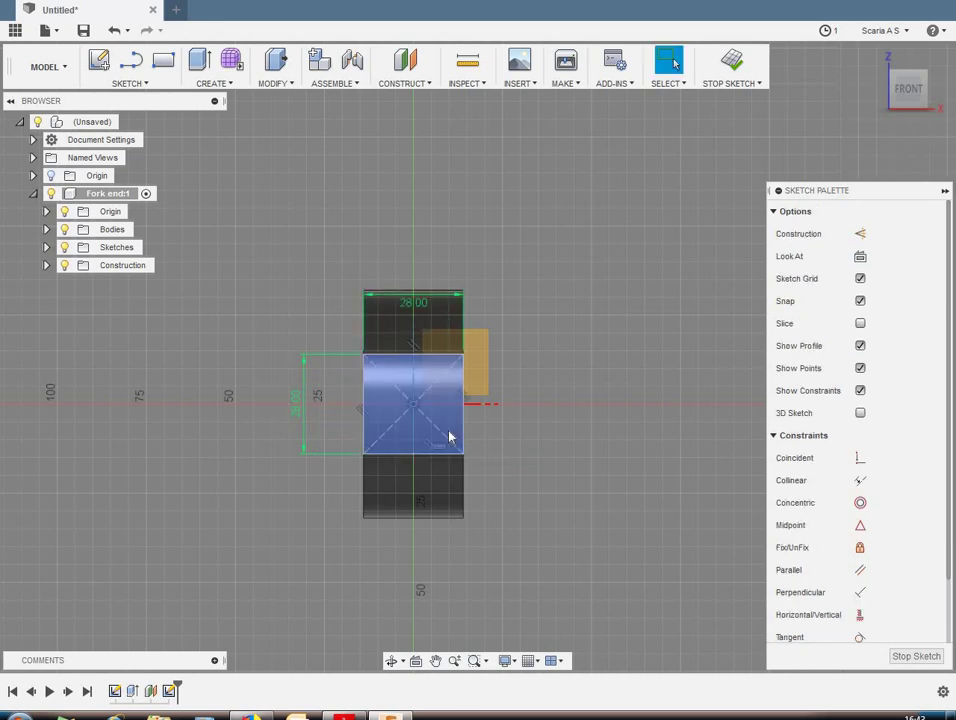
click(732, 64)
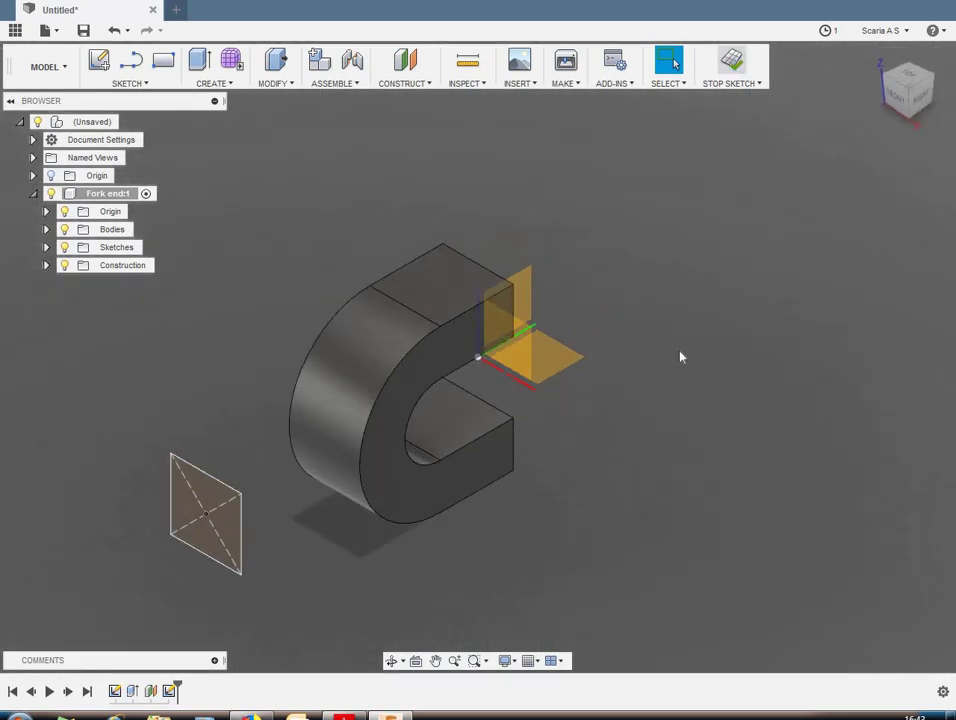
Step: Extrude the 28 mm square To Object up to the fork's curved back face, joined
key(e)
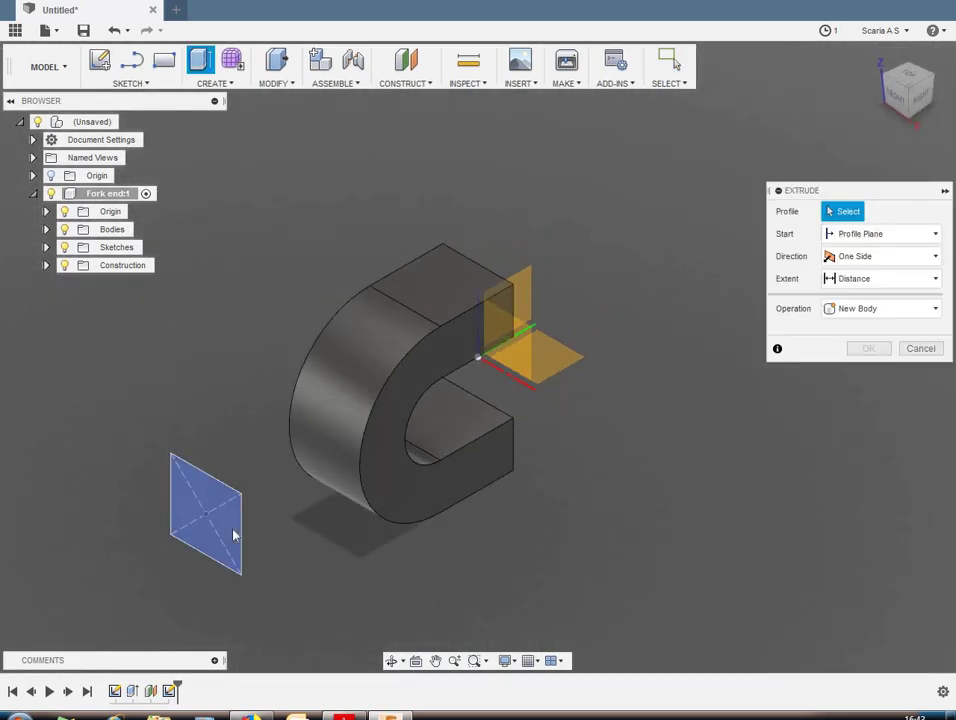
click(230, 532)
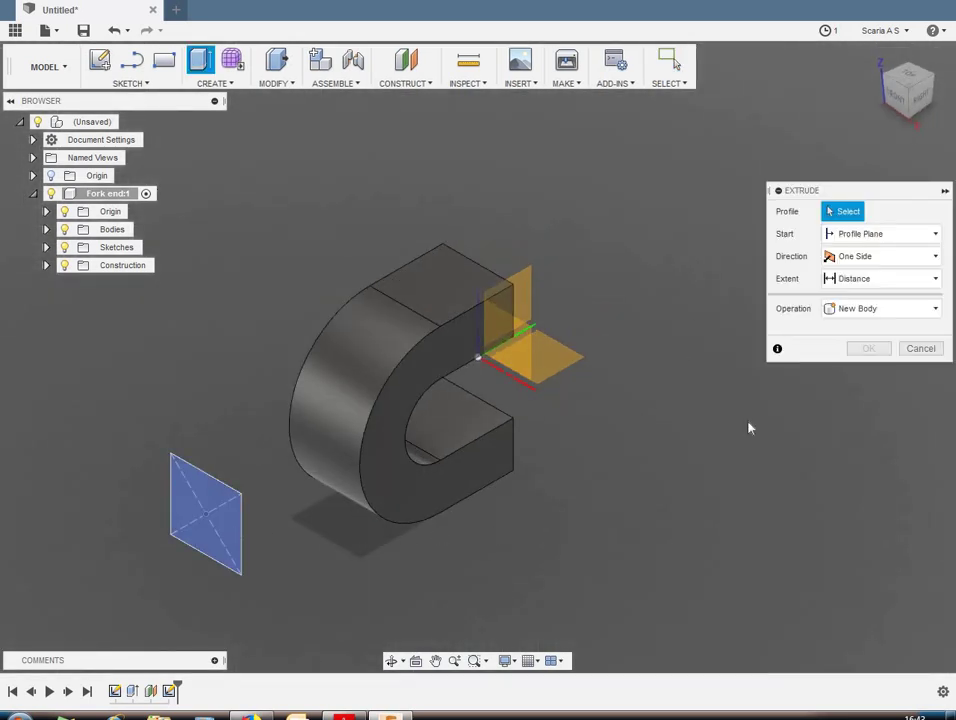
click(915, 280)
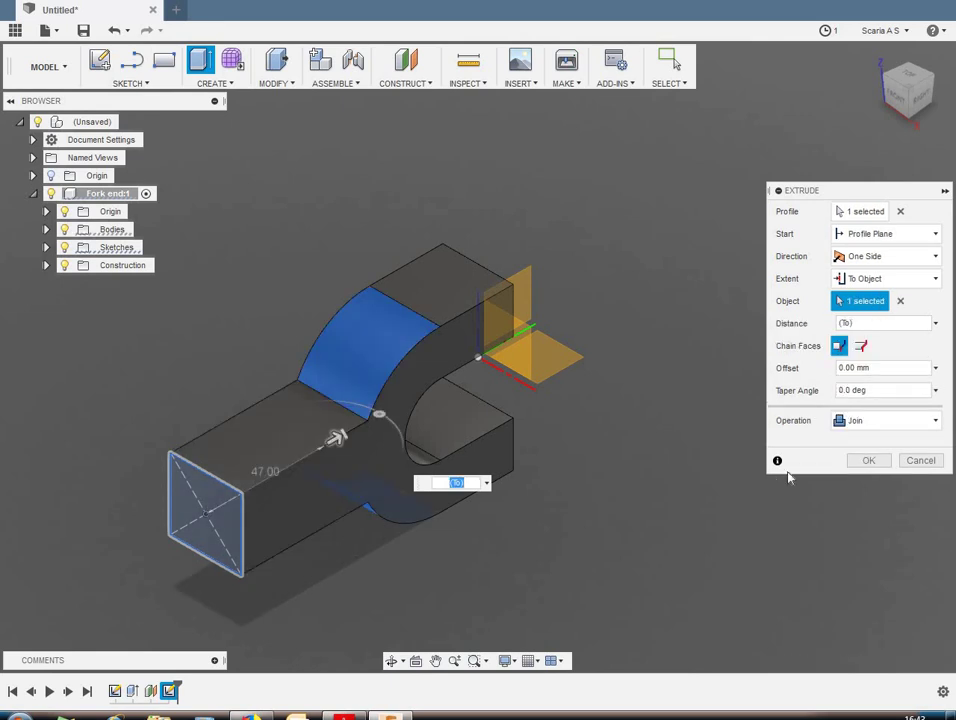
click(876, 461)
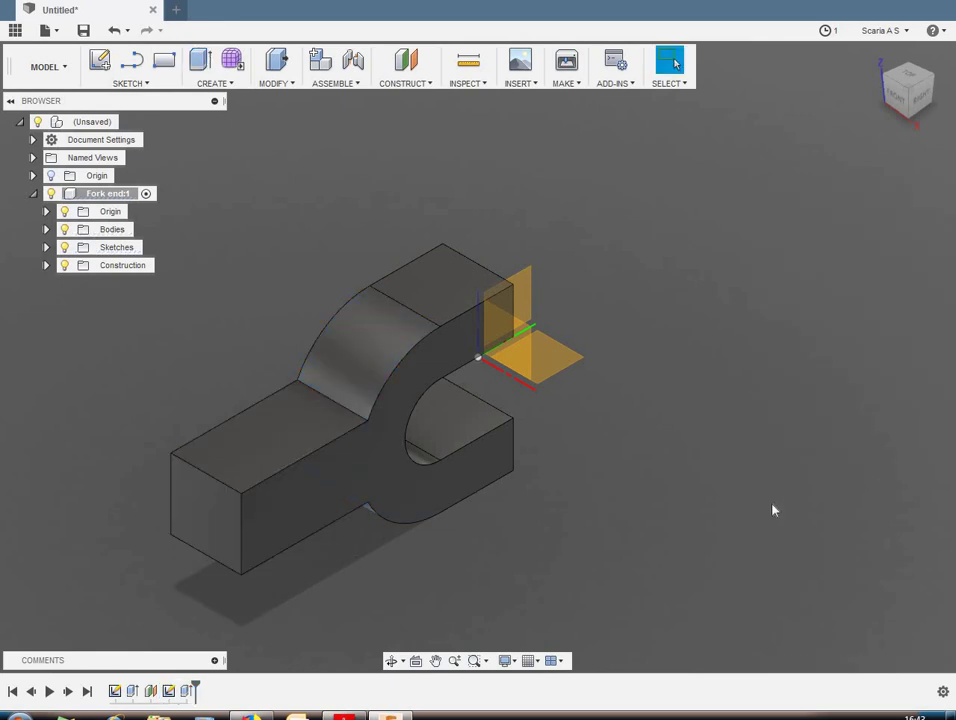
Step: Sketch a 24 mm diameter circle centred on the rod's square end face
click(209, 519)
right_click(209, 519)
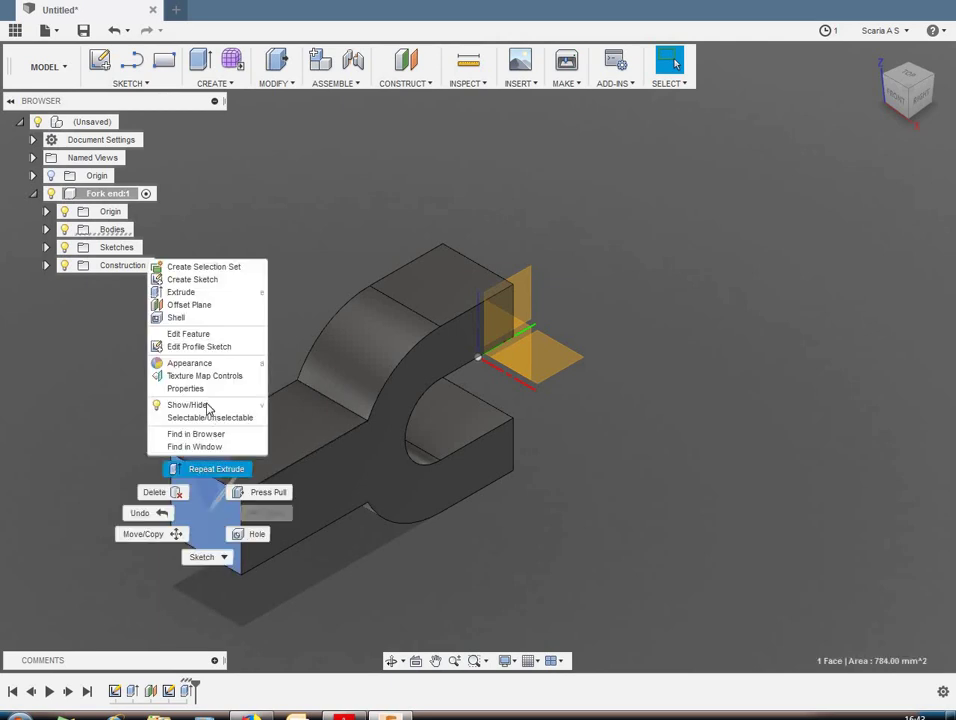
click(216, 289)
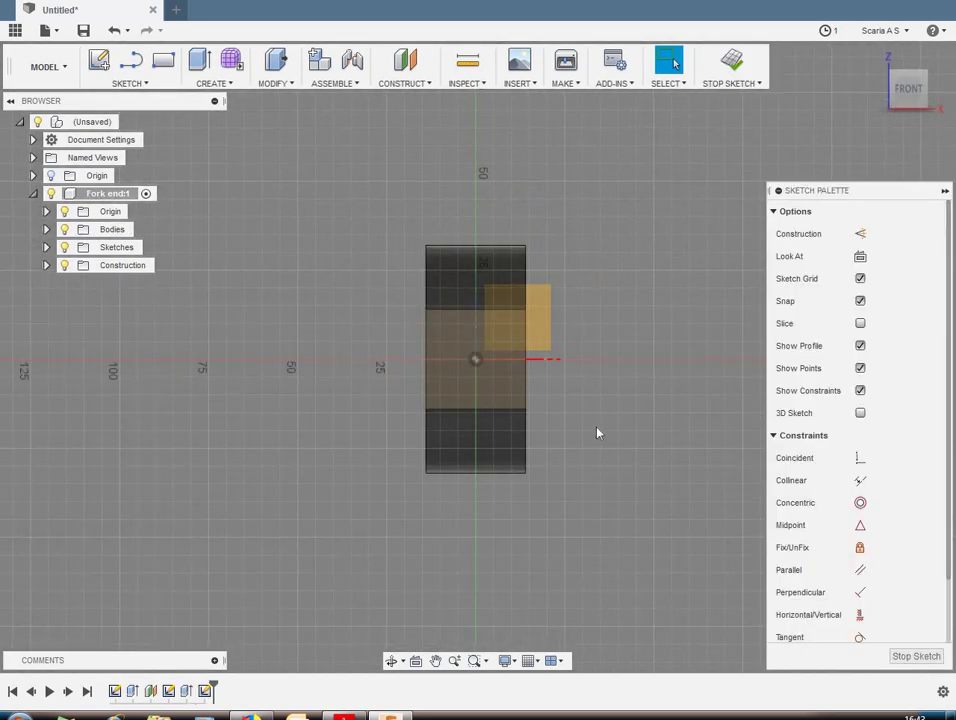
key(c)
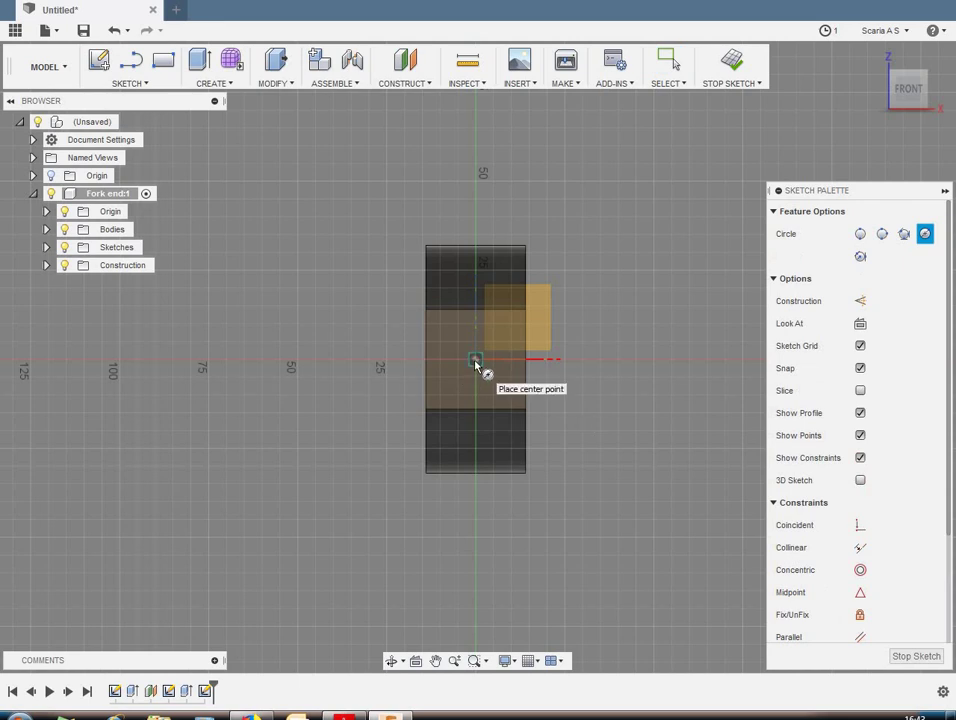
click(475, 359)
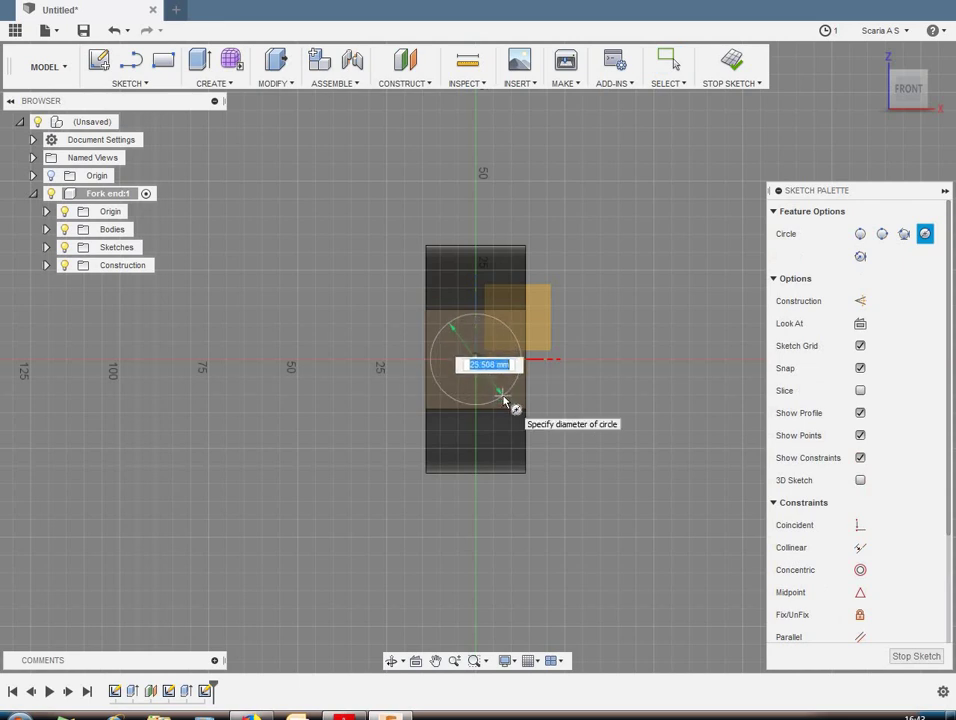
text(24)
key(Return)
key(Escape)
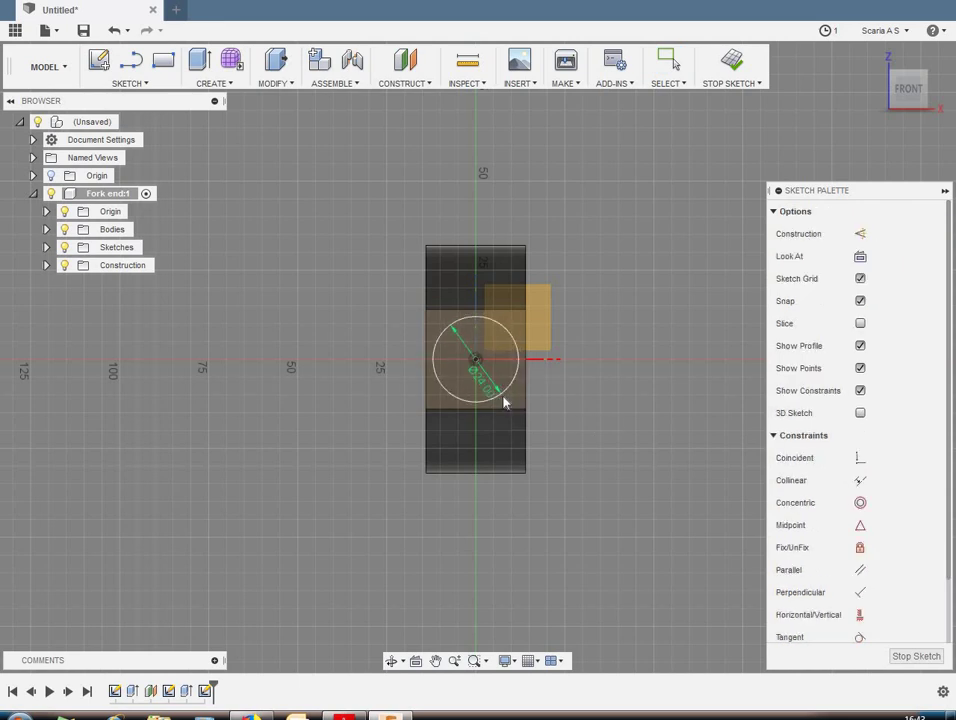
click(731, 62)
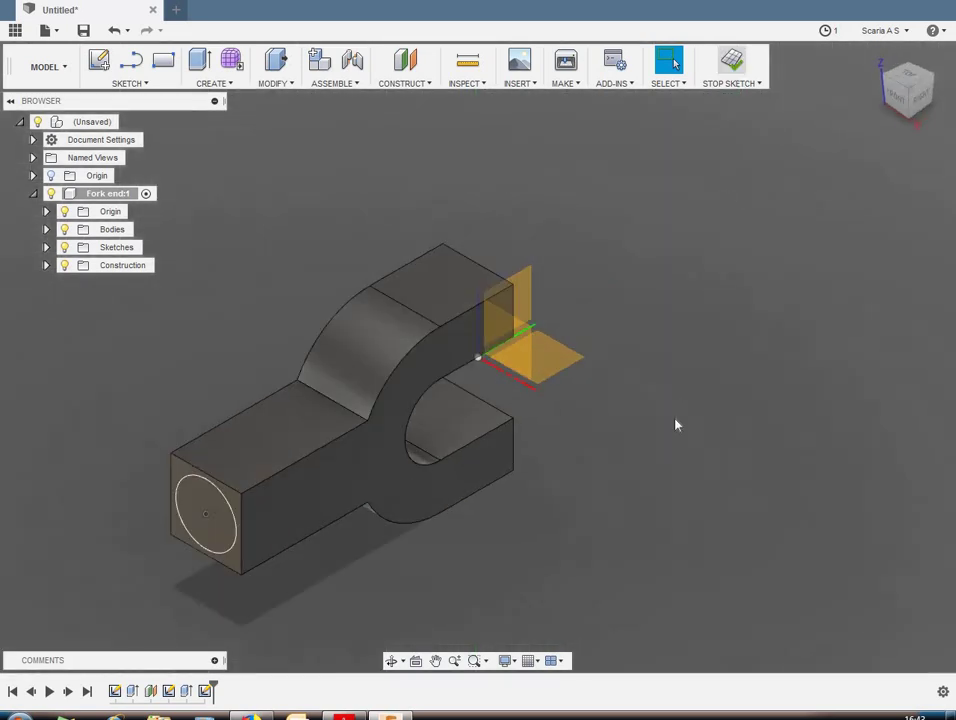
Step: Extrude the 24 mm circle 20 mm outward into a cylinder
key(e)
click(210, 515)
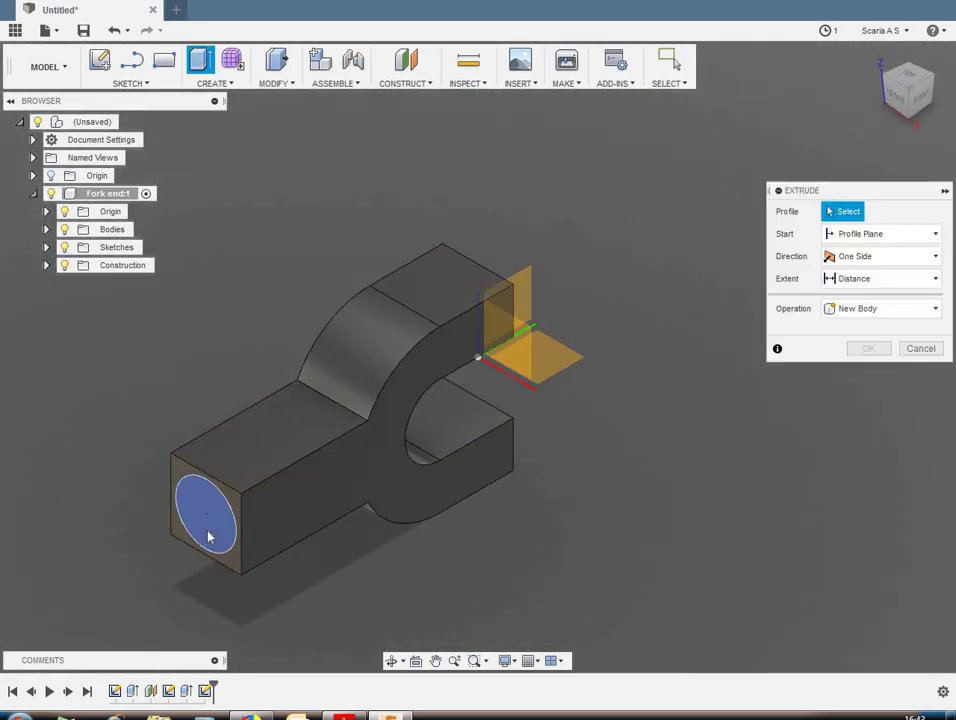
text(2)
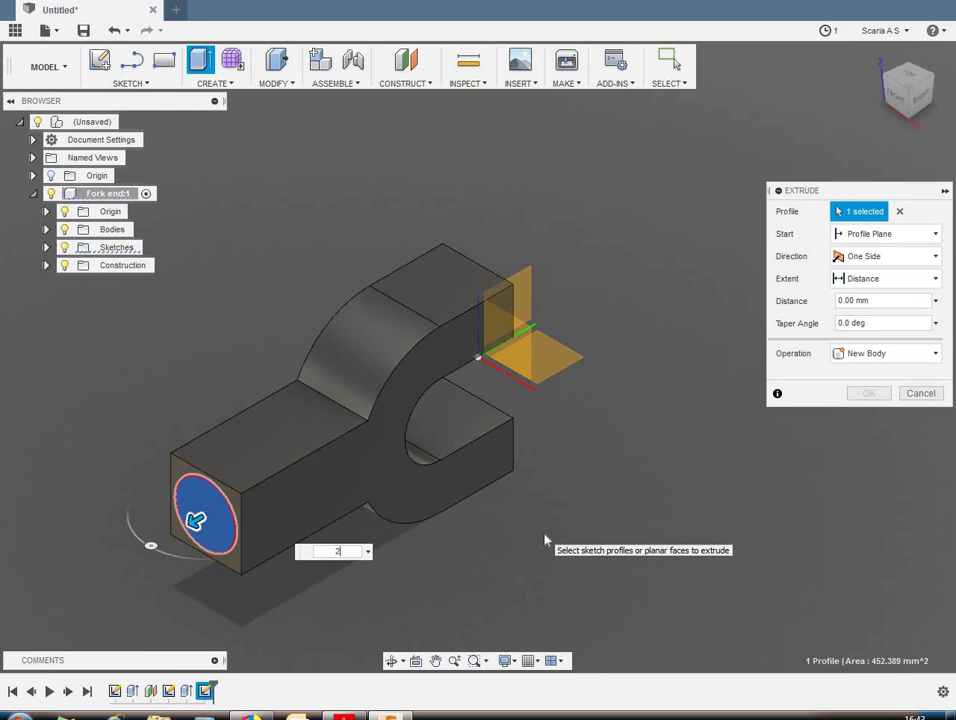
text(0)
key(Return)
scroll(258, 568, up, 2)
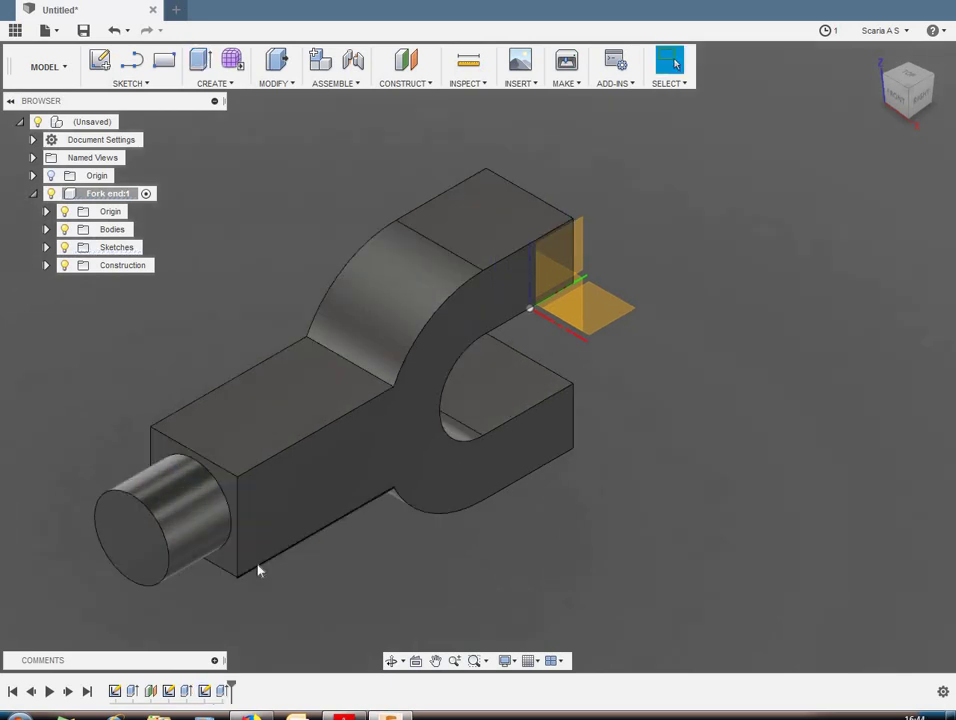
Step: On a new sketch on the rod's end face, draw an eight-sided circumscribed polygon at the origin around the cylinder
right_click(230, 489)
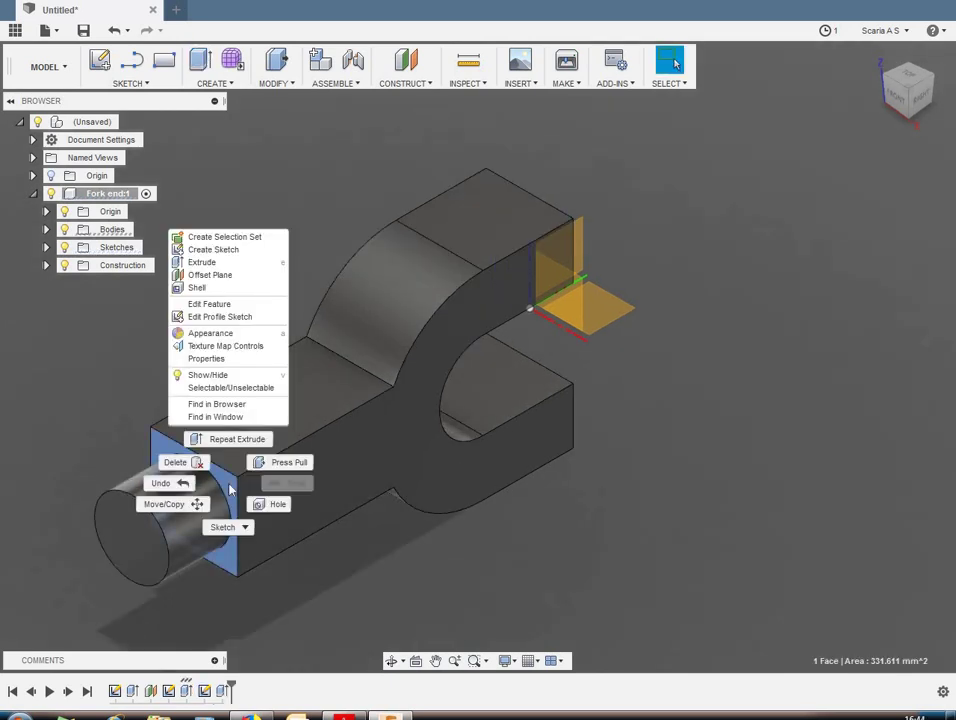
click(213, 248)
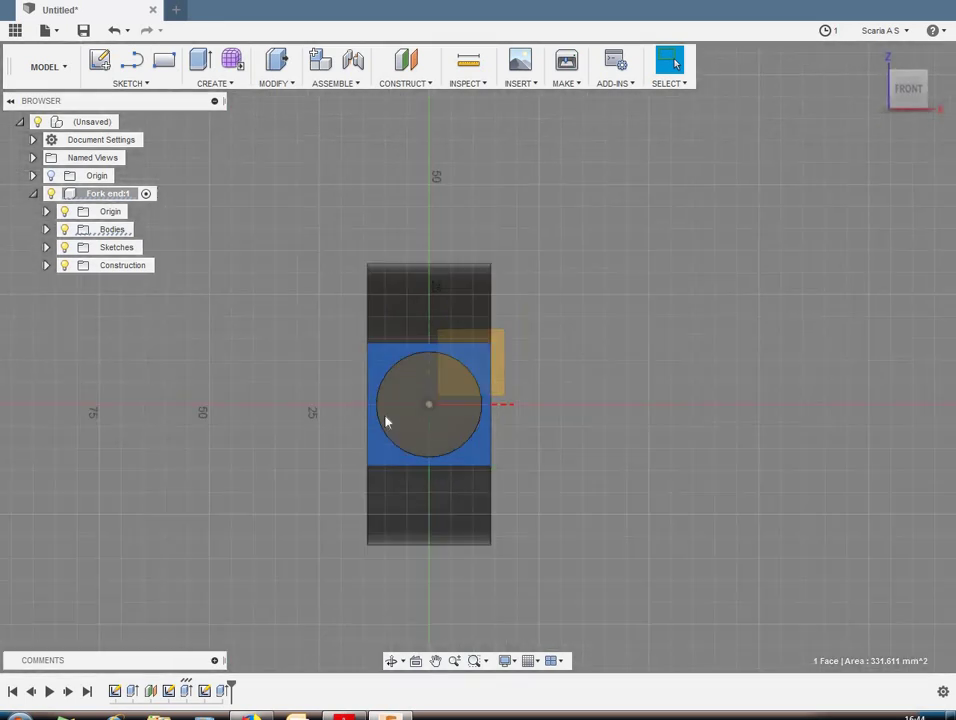
click(143, 84)
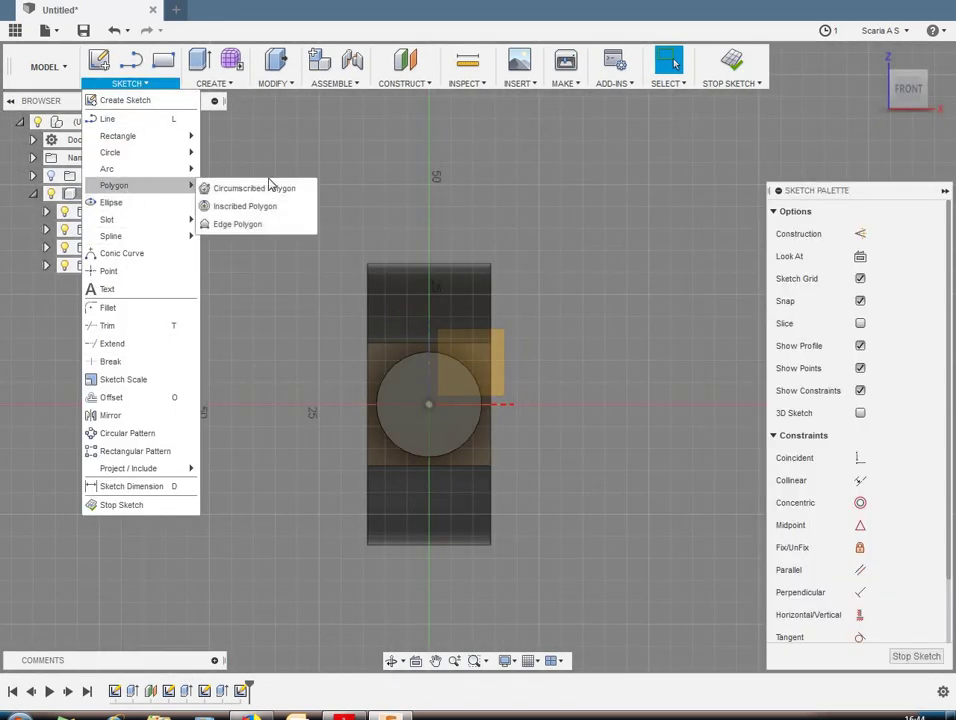
click(250, 189)
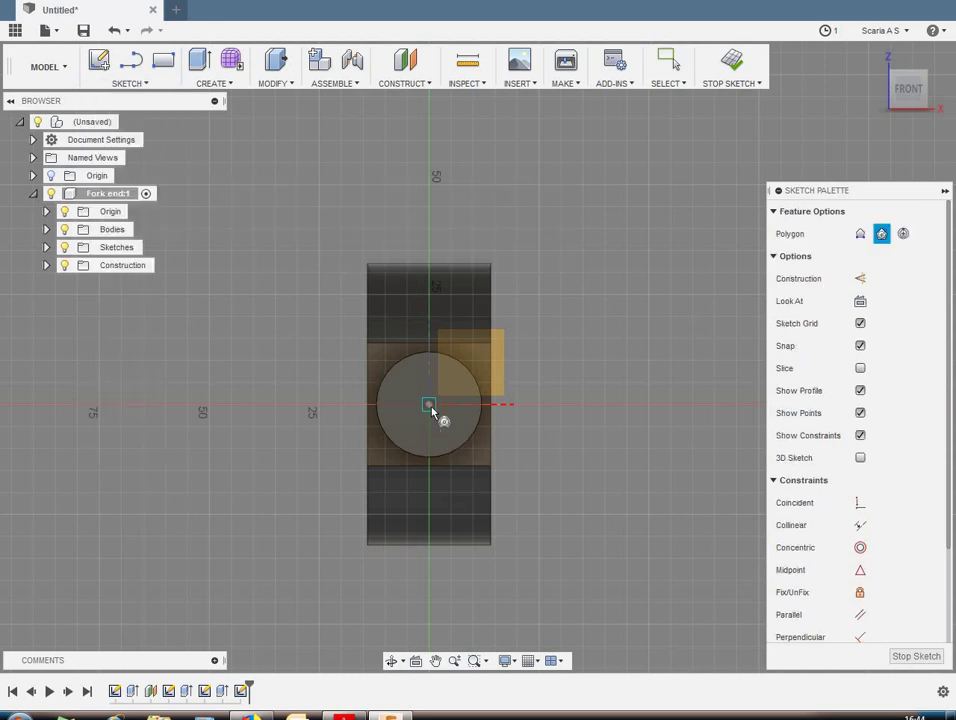
click(430, 406)
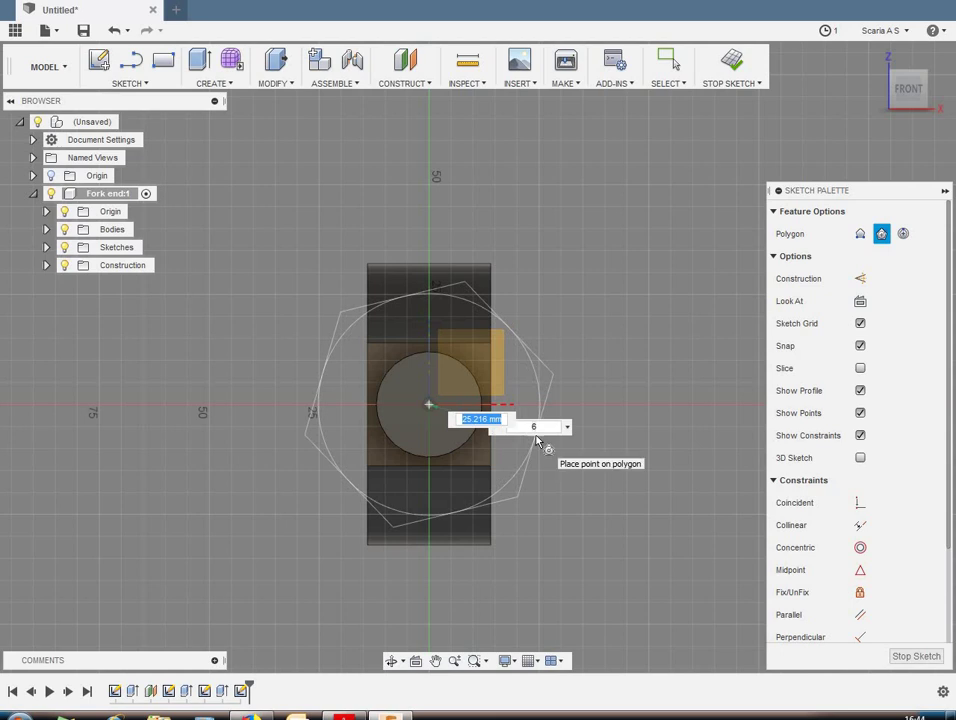
key(Tab)
text(6)
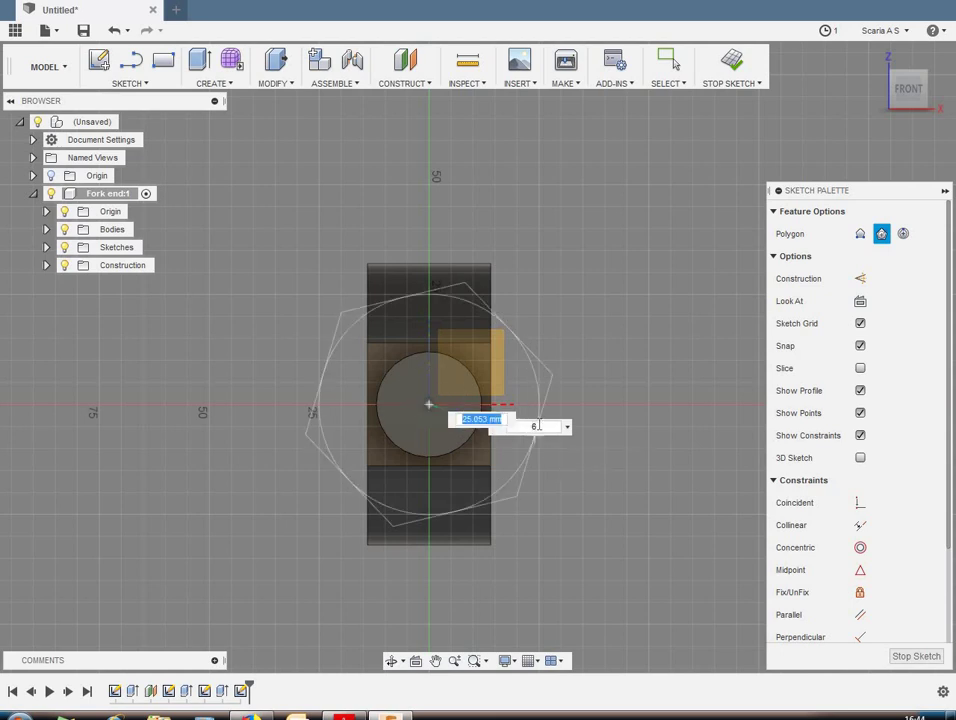
double_click(535, 426)
text(8)
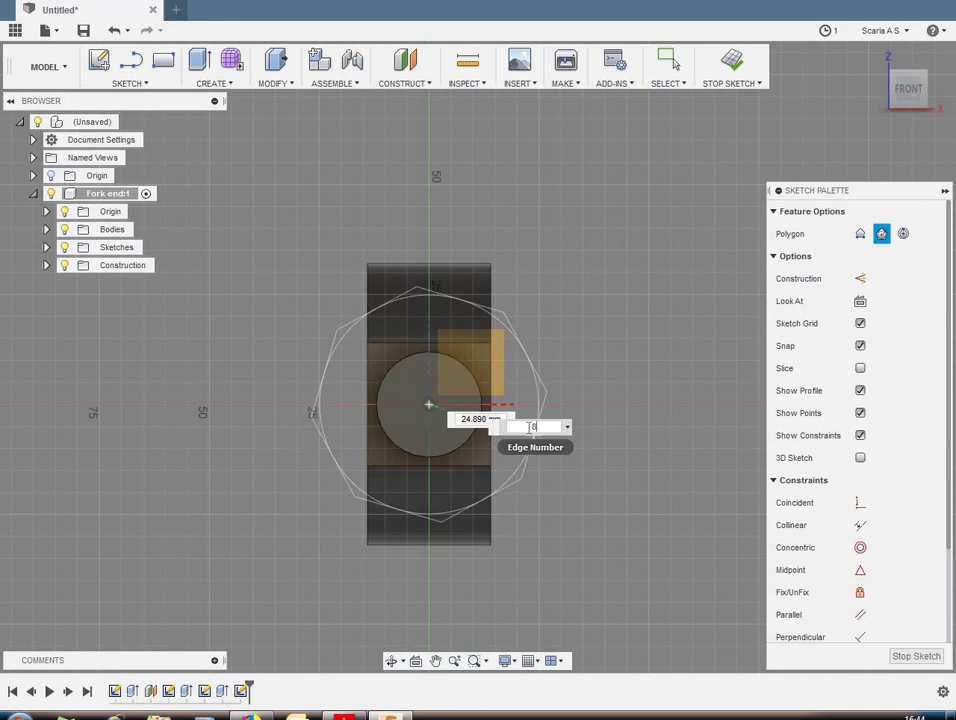
click(436, 473)
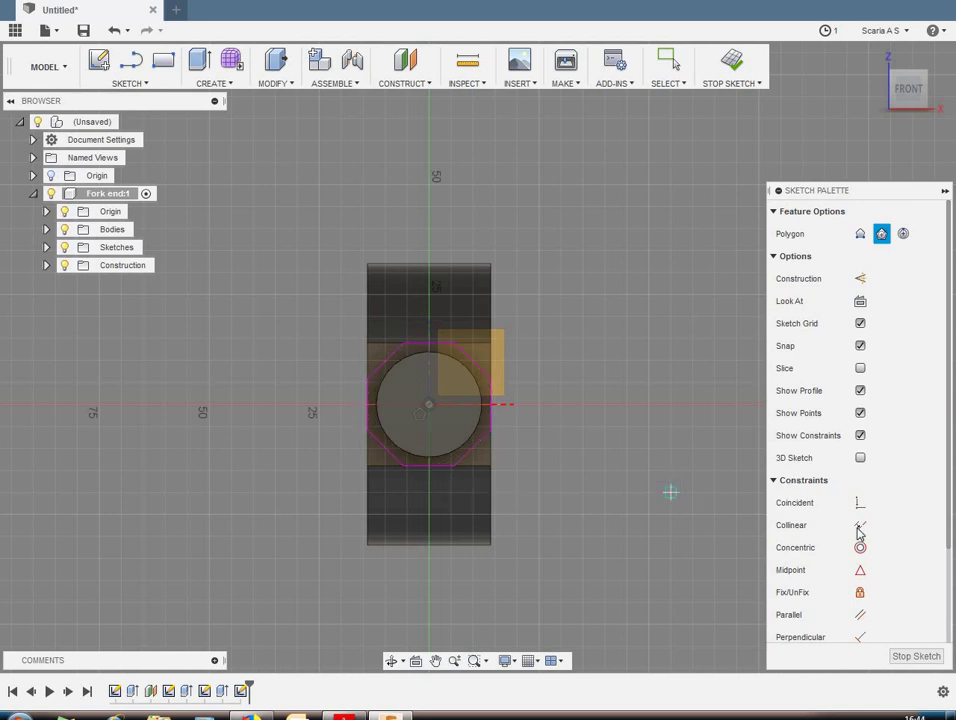
key(Escape)
Step: Make one octagon edge vertical and dimension the width between the vertical flats
click(860, 614)
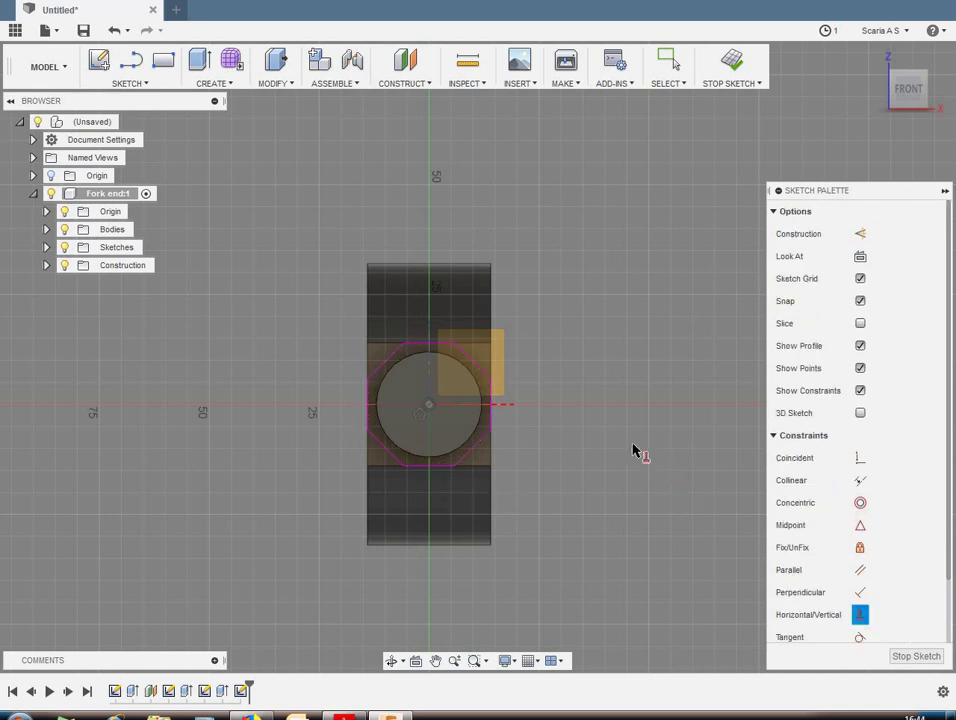
click(493, 416)
click(375, 418)
click(492, 417)
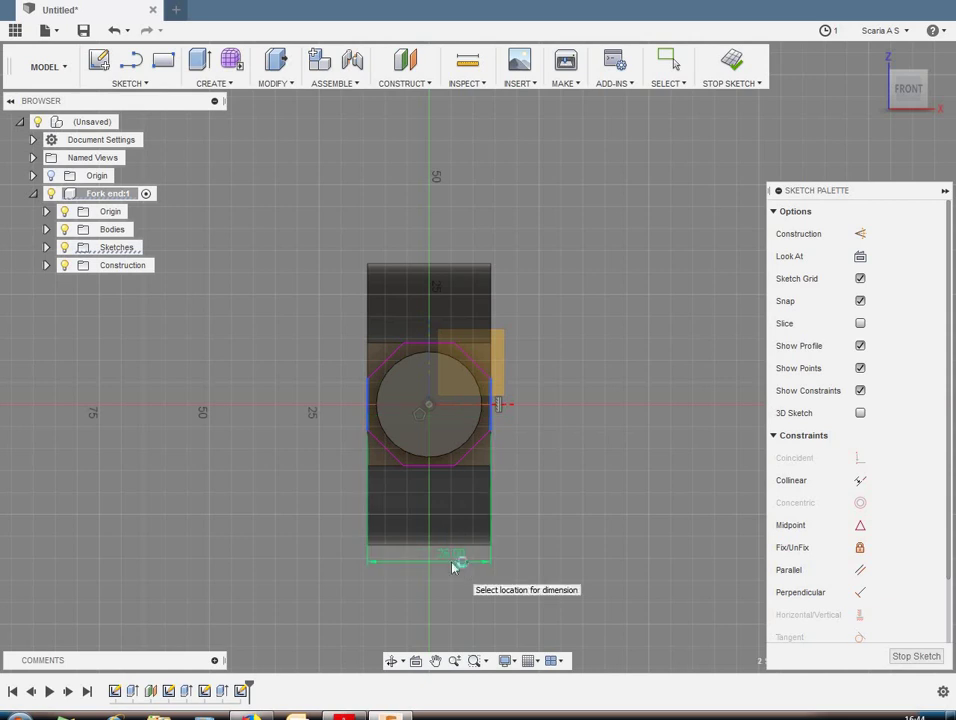
click(455, 565)
key(Return)
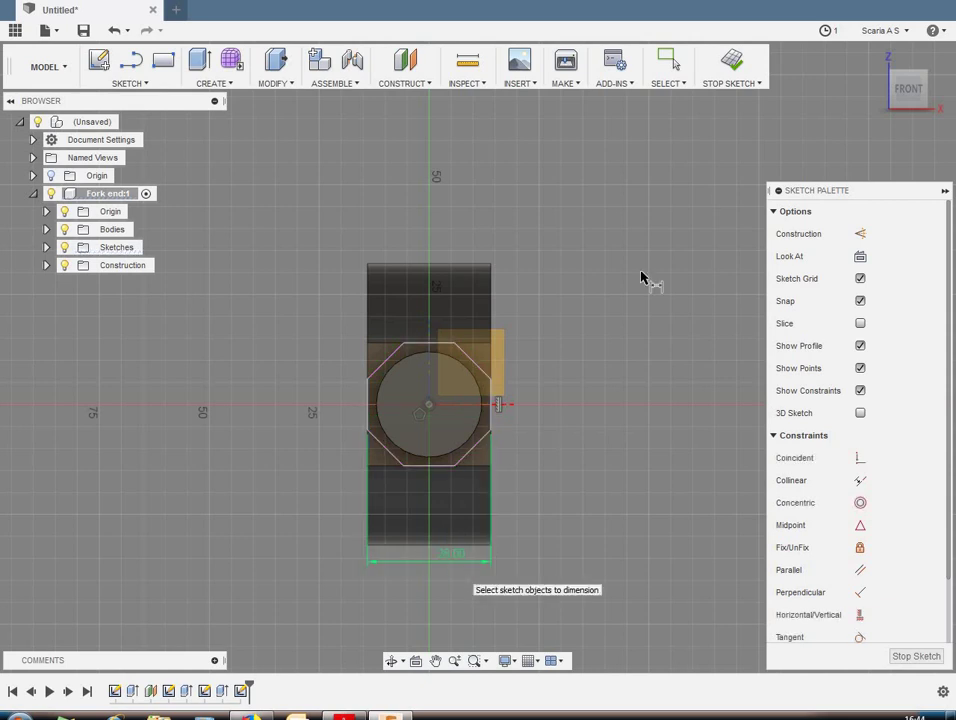
Step: Finish the octagon sketch and cut the corner regions outside it 30 mm into the shank
click(734, 64)
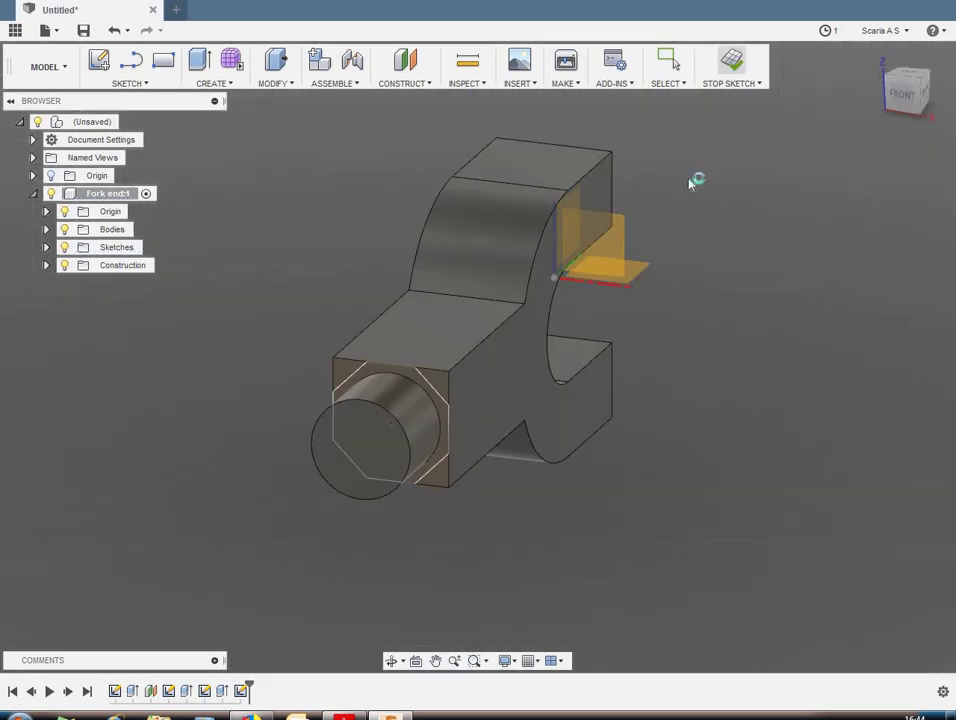
key(e)
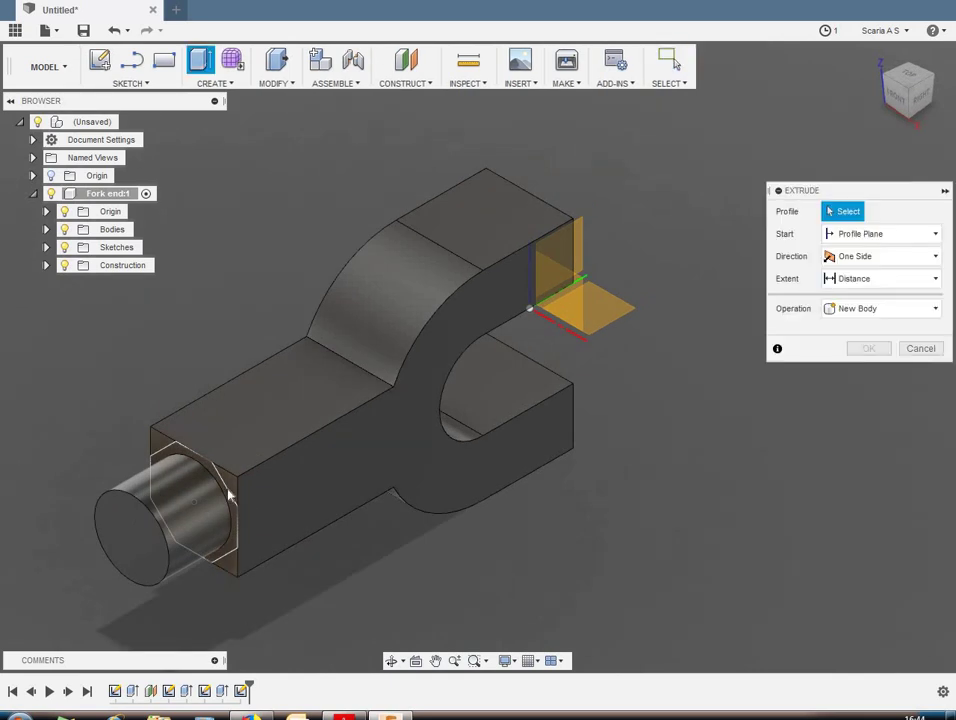
click(229, 487)
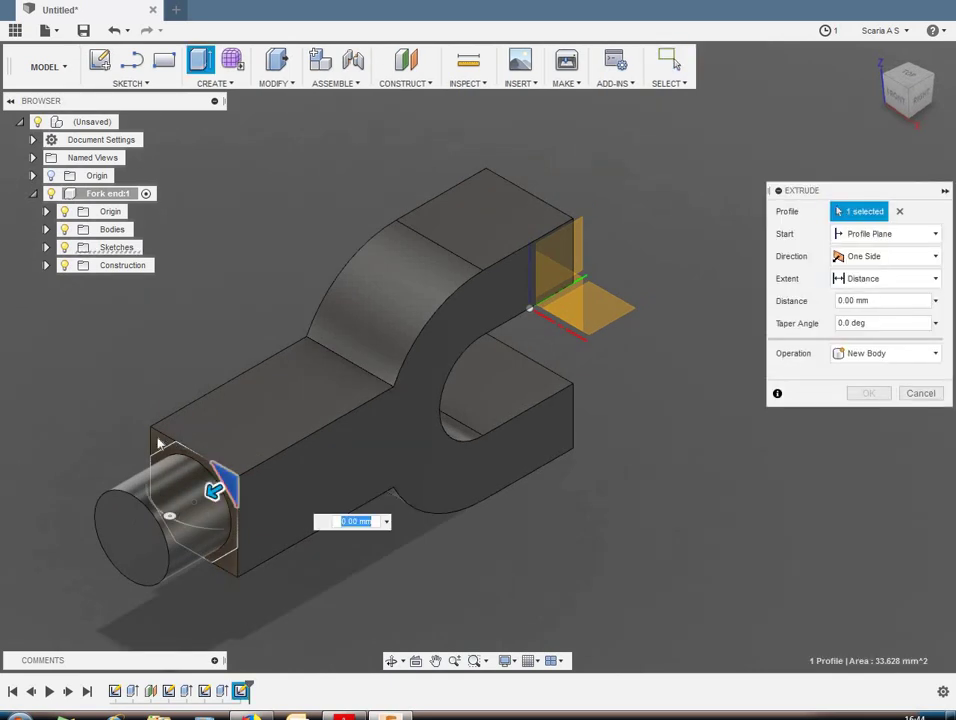
click(226, 564)
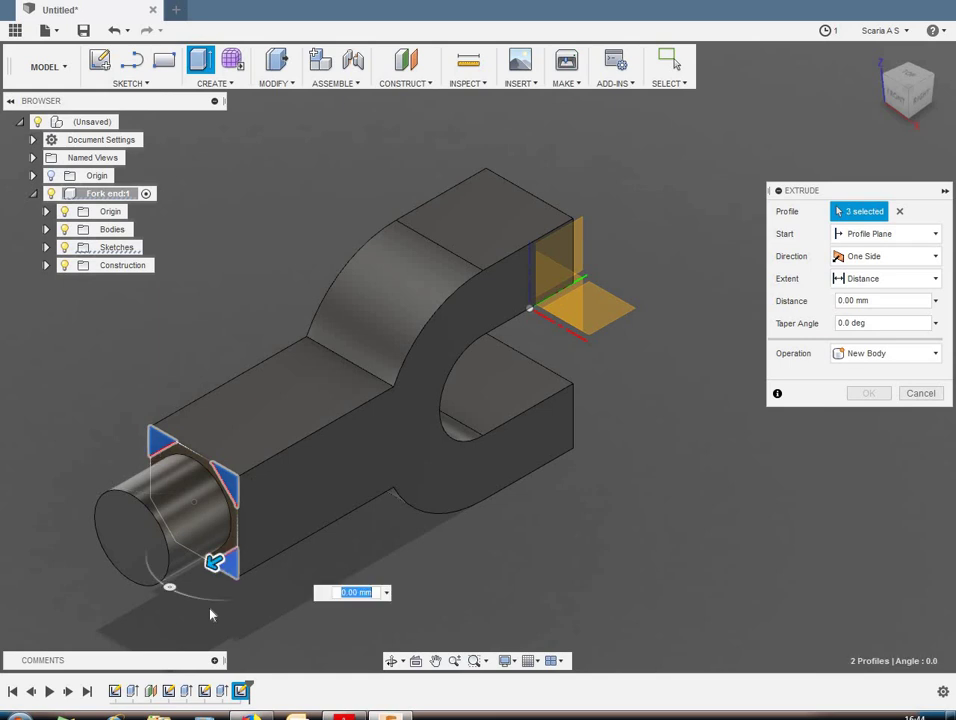
mouse_move(210, 614)
shift+middle_down()
mouse_move(300, 587)
mouse_move(356, 544)
shift+middle_up()
click(357, 540)
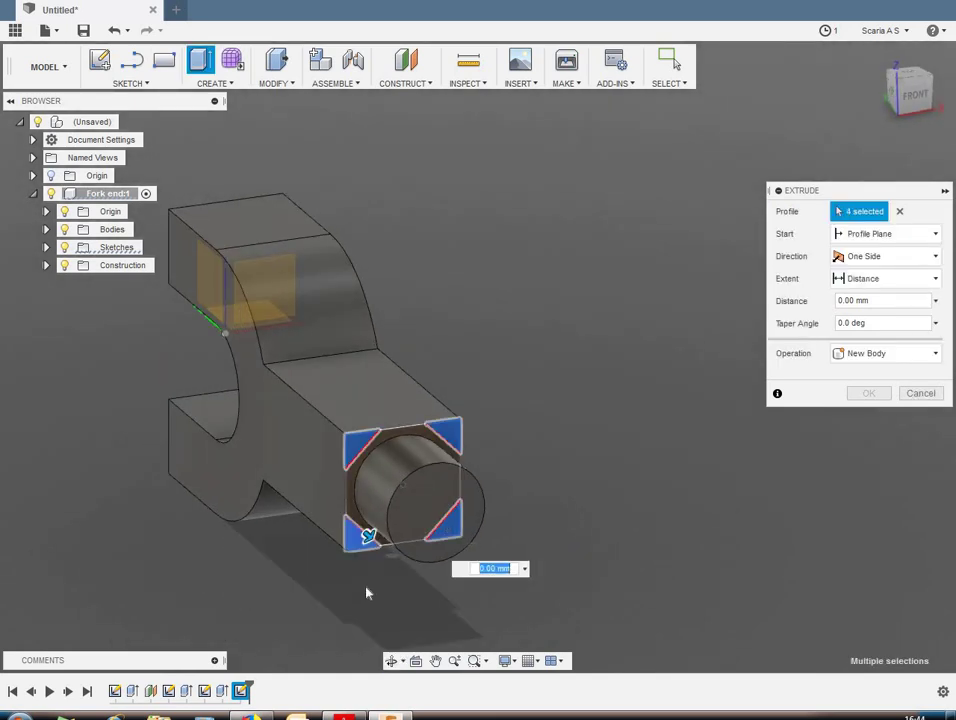
key(BackSpace)
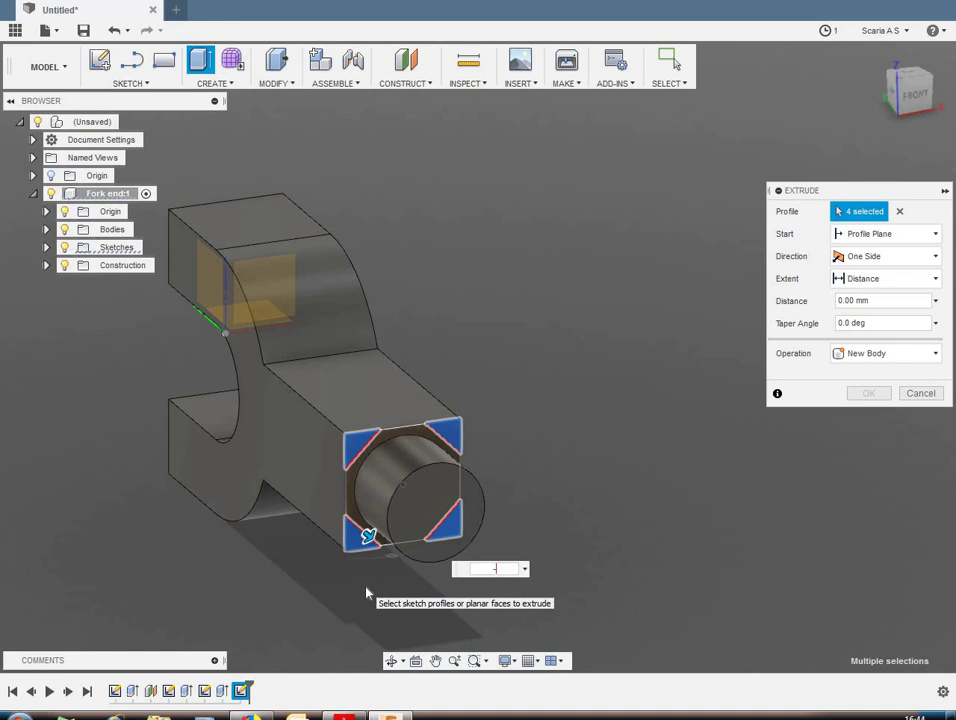
text(-30)
key(Return)
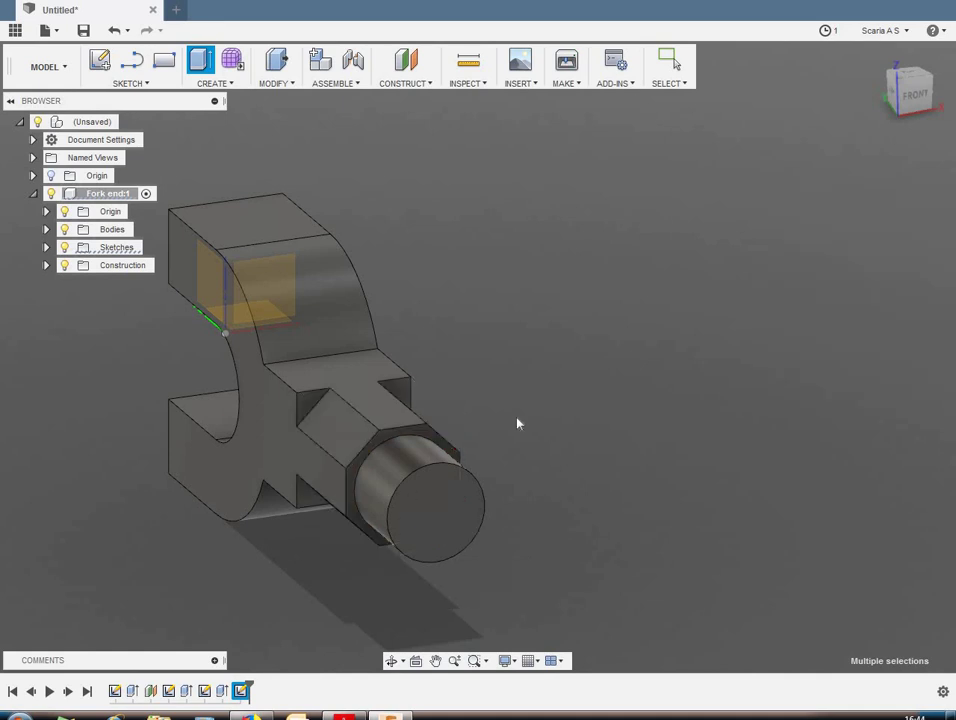
mouse_move(912, 92)
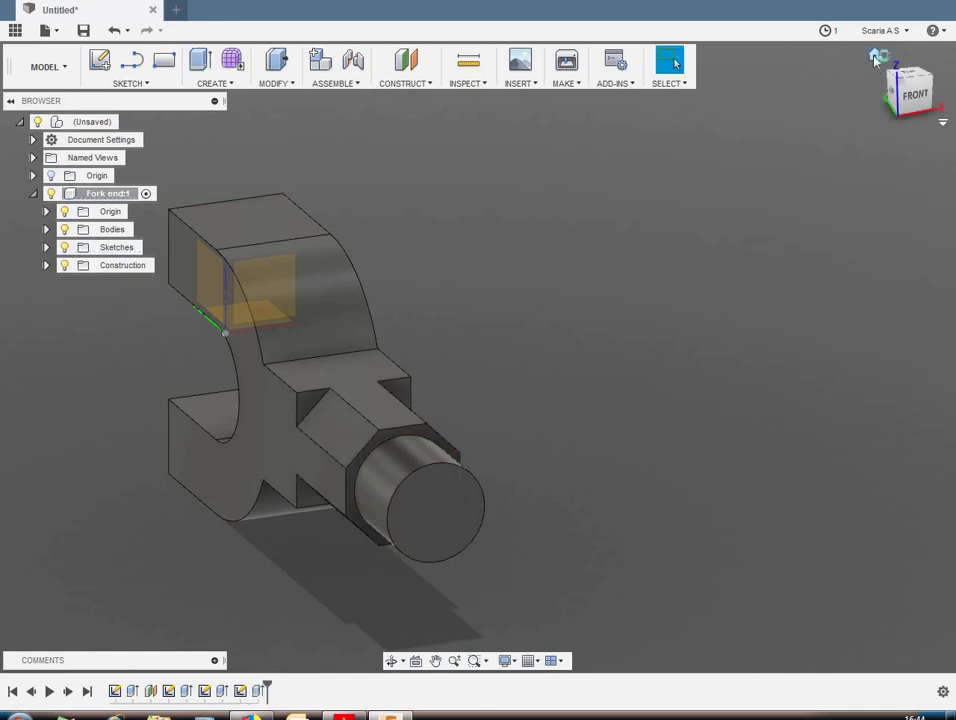
click(875, 57)
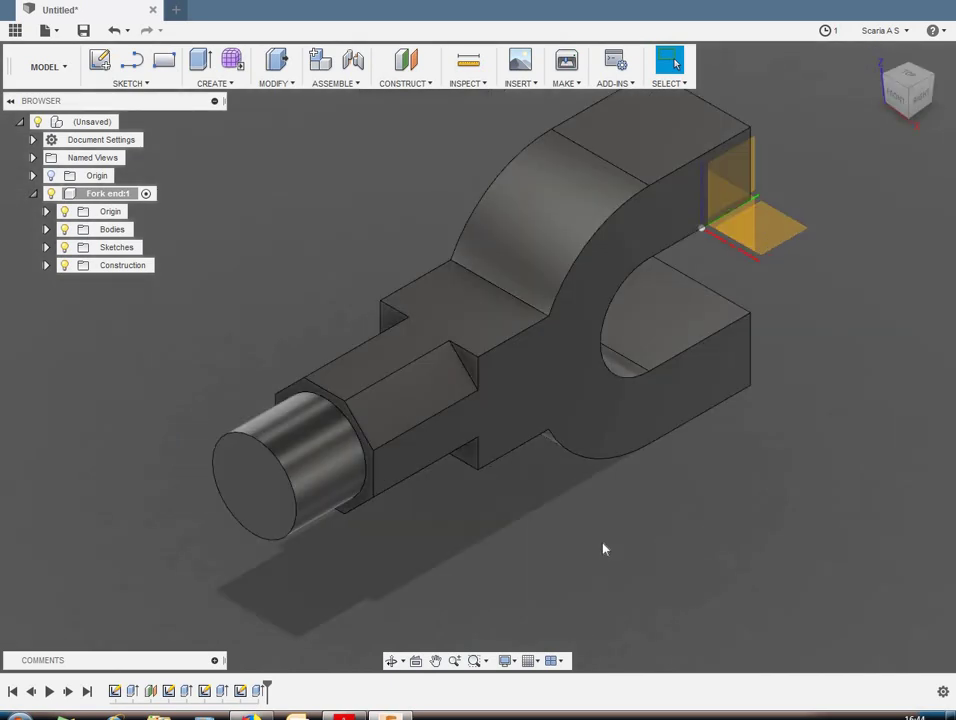
Step: Fillet the four inner notch edges between the octagonal section and shank at 5 mm
key(f)
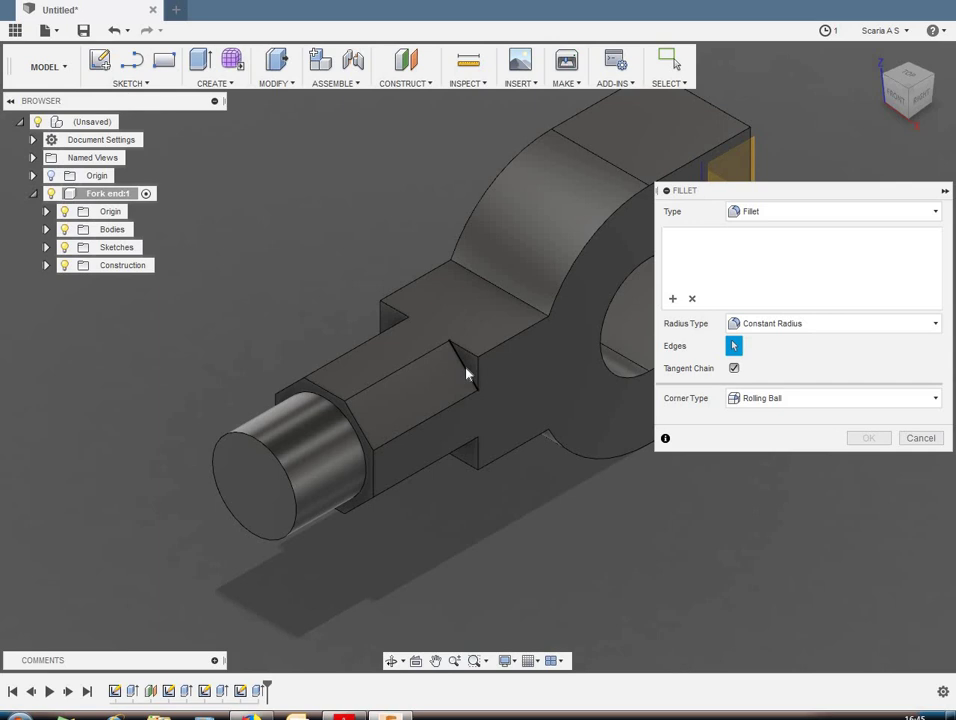
click(465, 371)
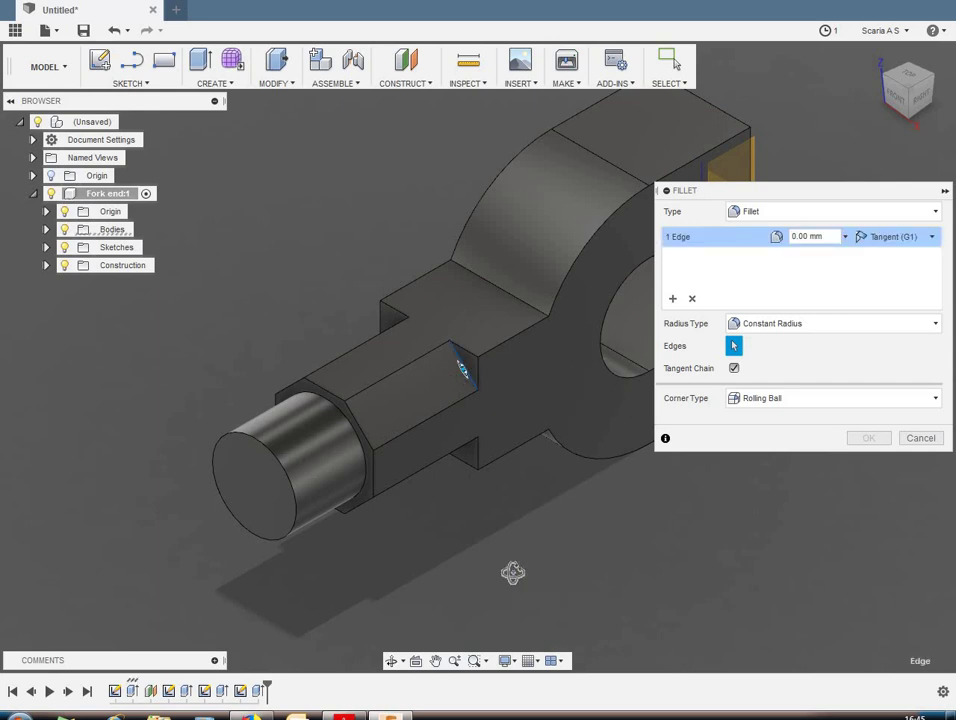
shift+middle_drag(512, 572, 531, 527)
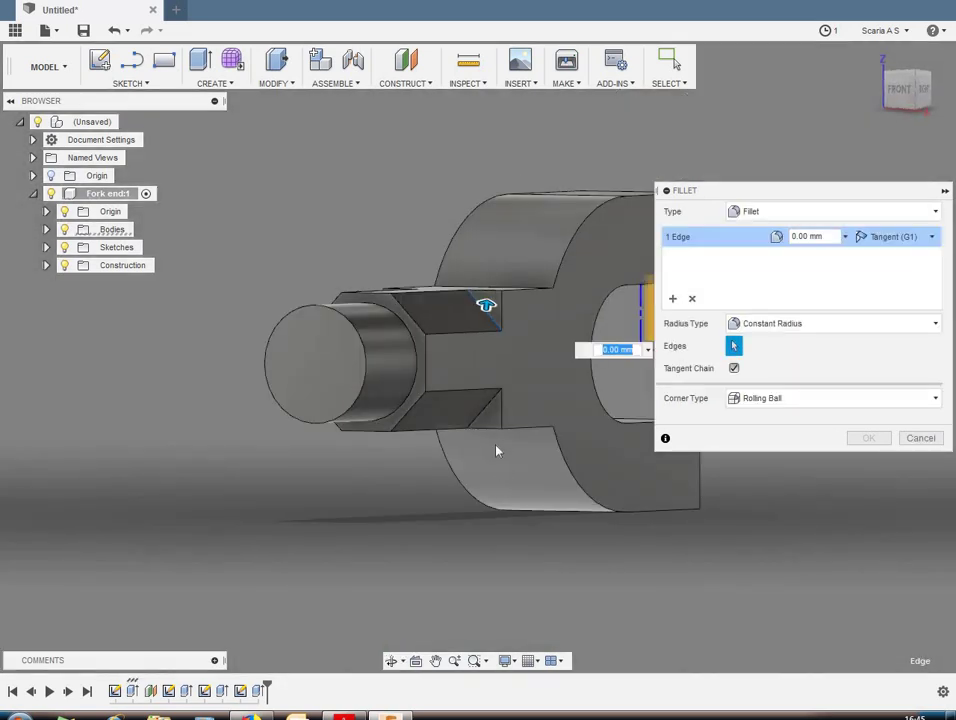
click(487, 412)
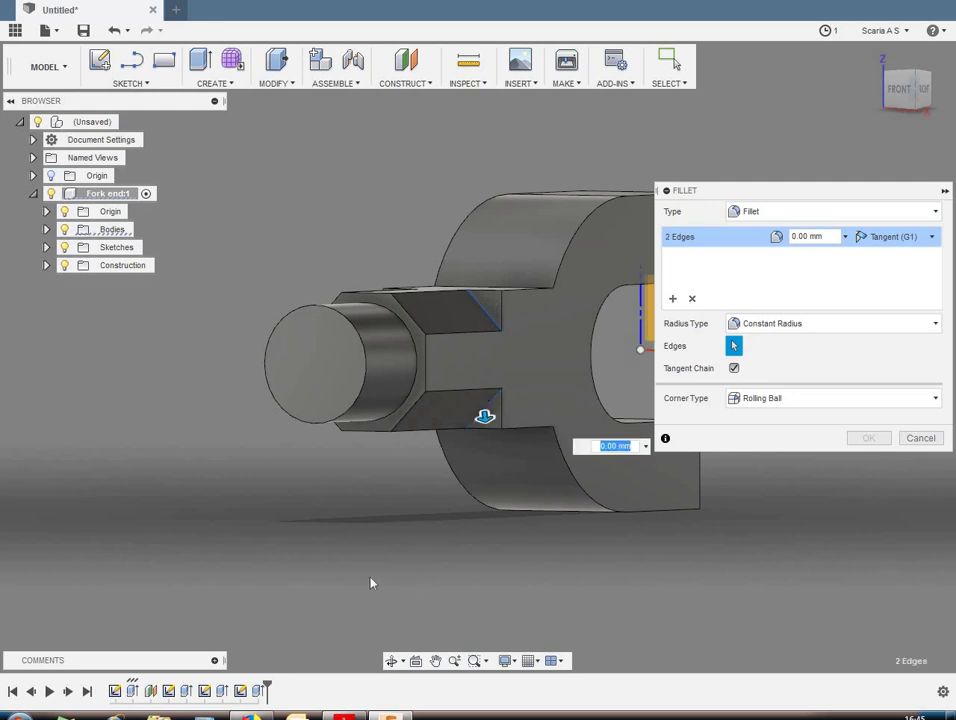
shift+middle_drag(371, 580, 484, 612)
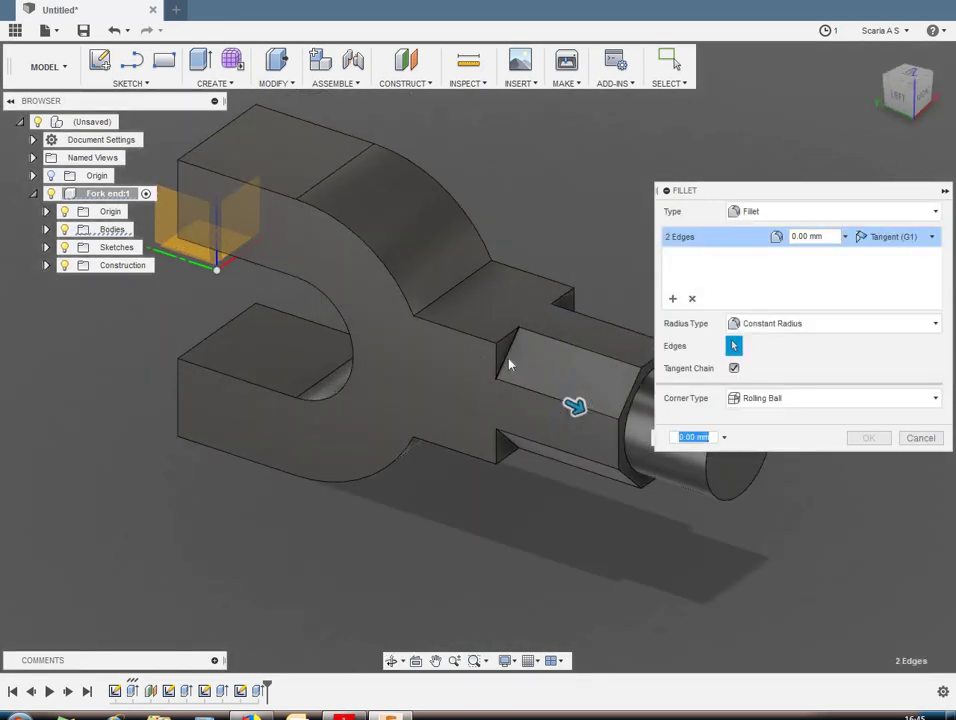
click(508, 365)
shift+middle_drag(470, 523, 470, 525)
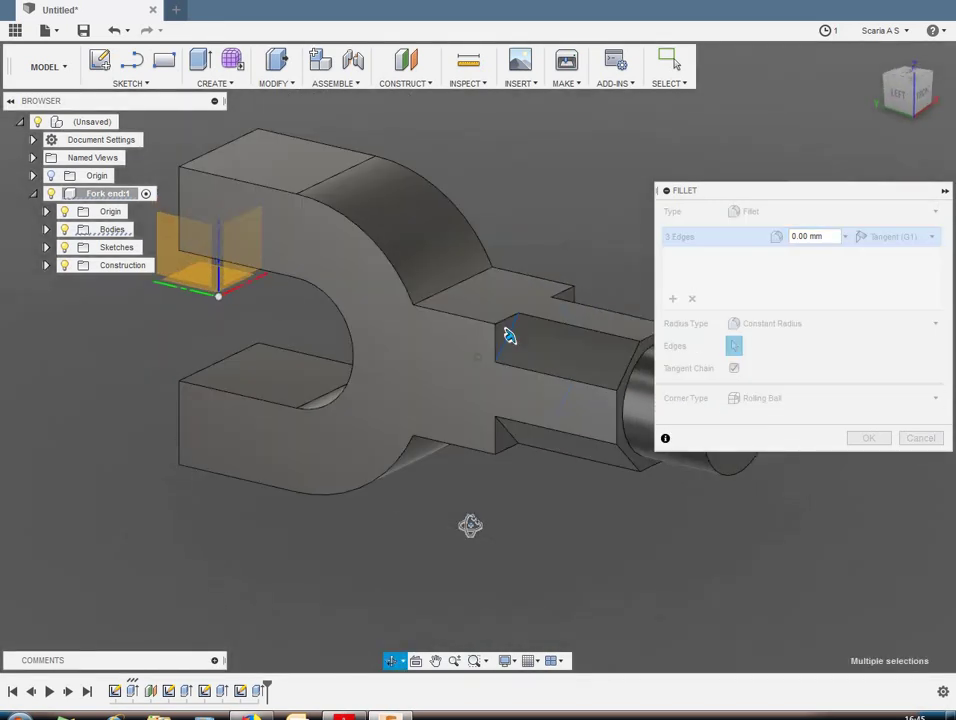
click(508, 436)
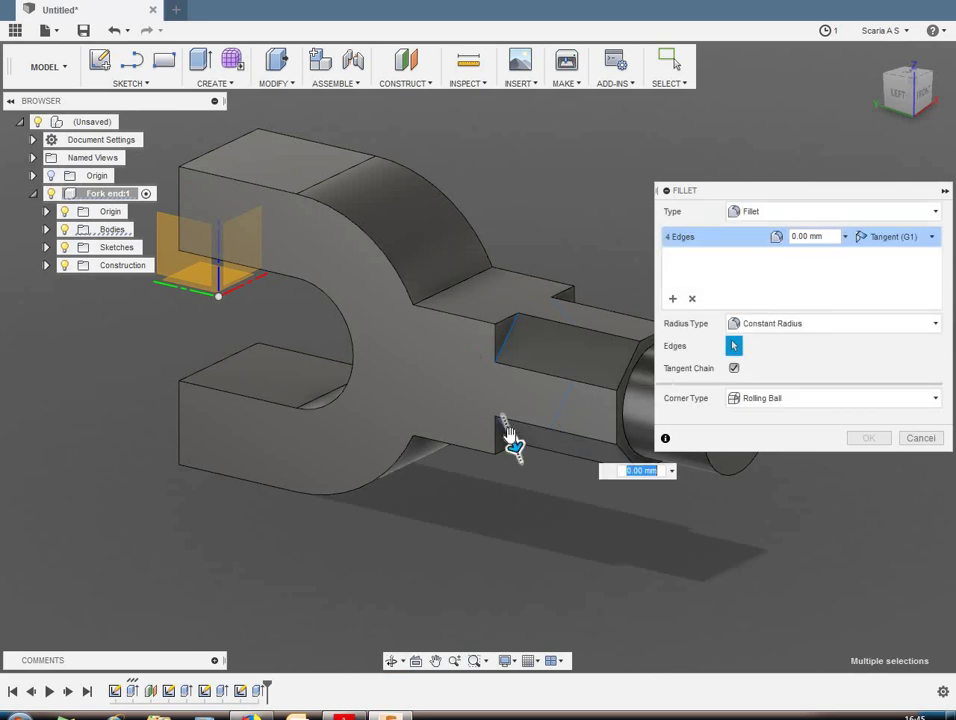
text(5)
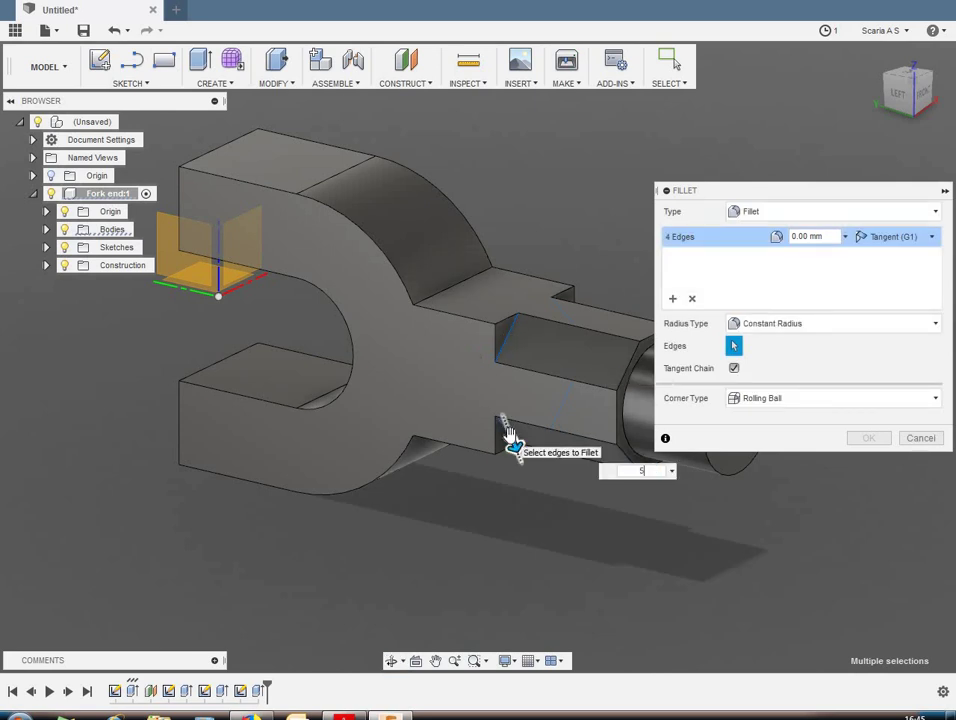
key(Return)
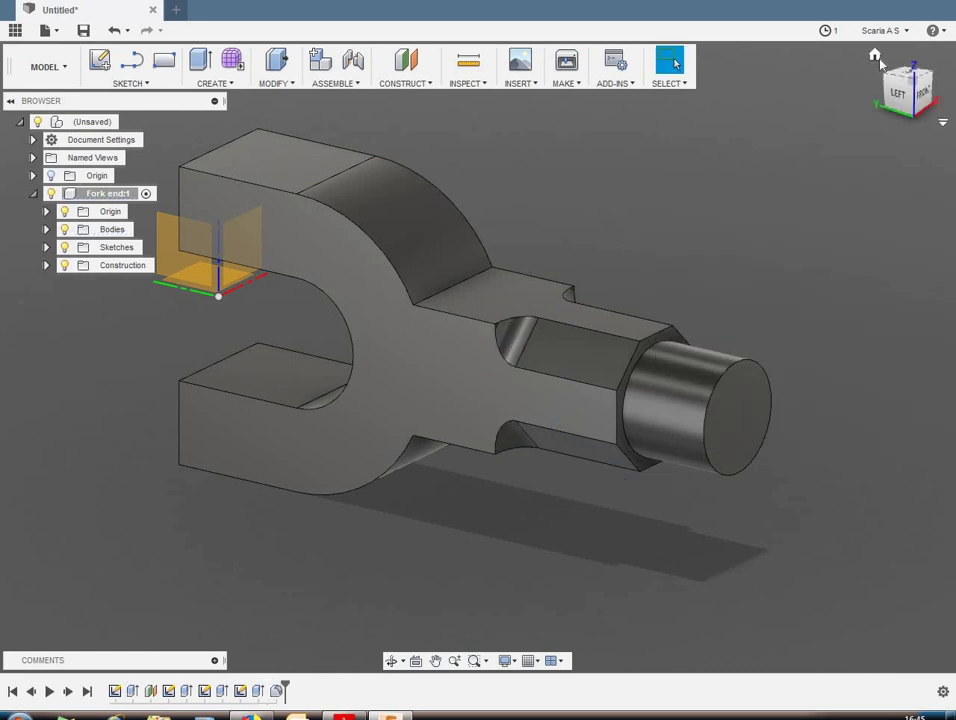
mouse_move(806, 120)
shift+middle_down()
mouse_move(666, 359)
mouse_move(737, 306)
mouse_move(659, 366)
shift+middle_up()
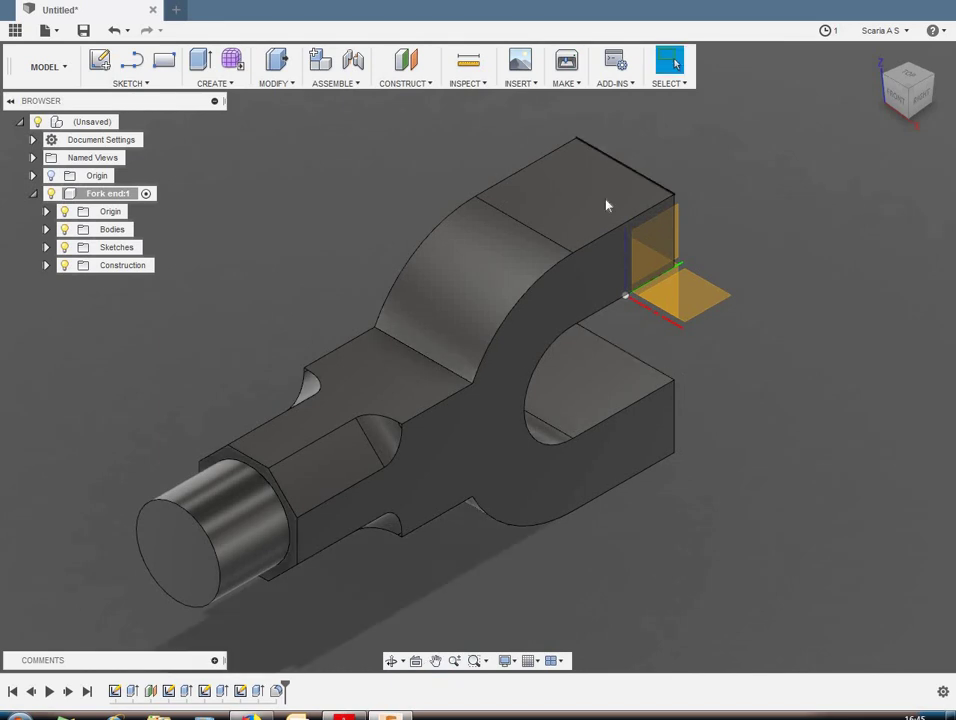
Step: Sketch a 48 mm circle at the origin on the upper fork arm's top face
click(589, 198)
right_click(590, 200)
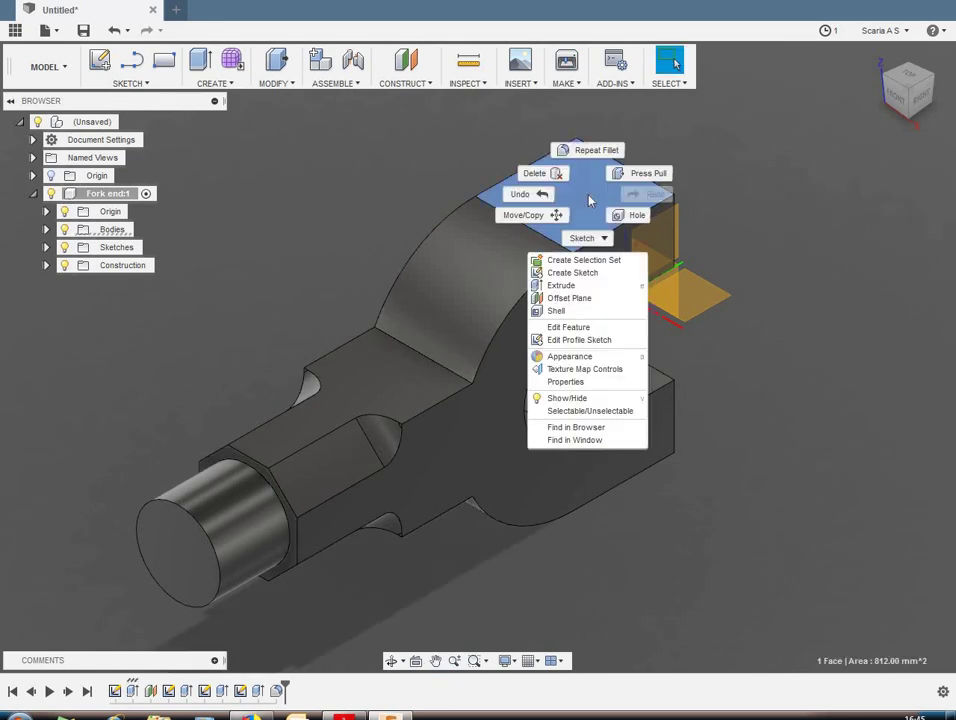
click(578, 273)
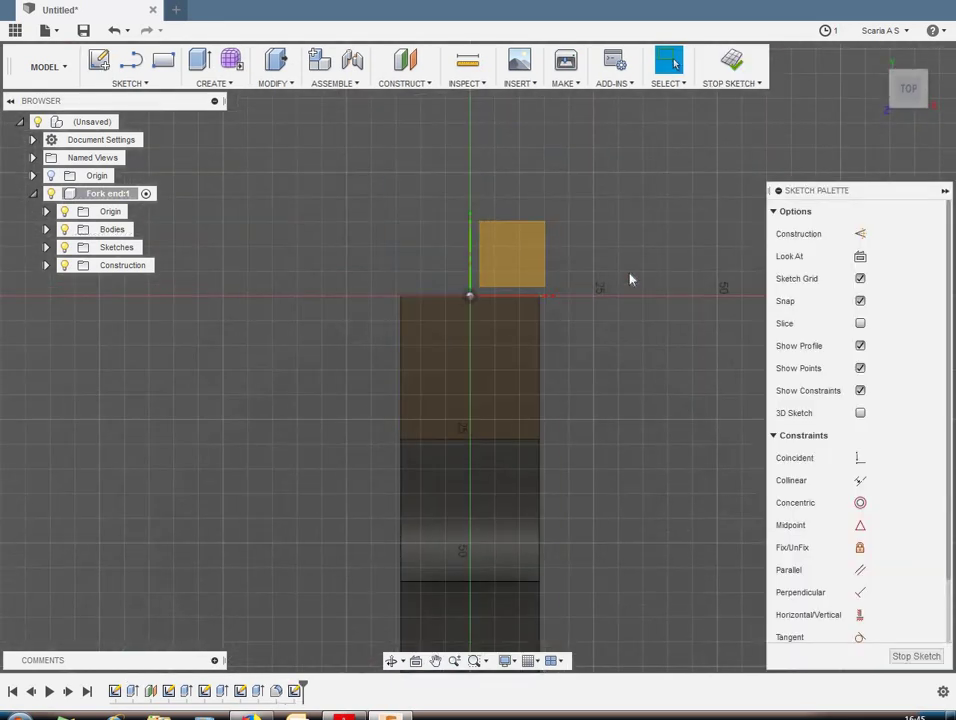
key(c)
click(469, 296)
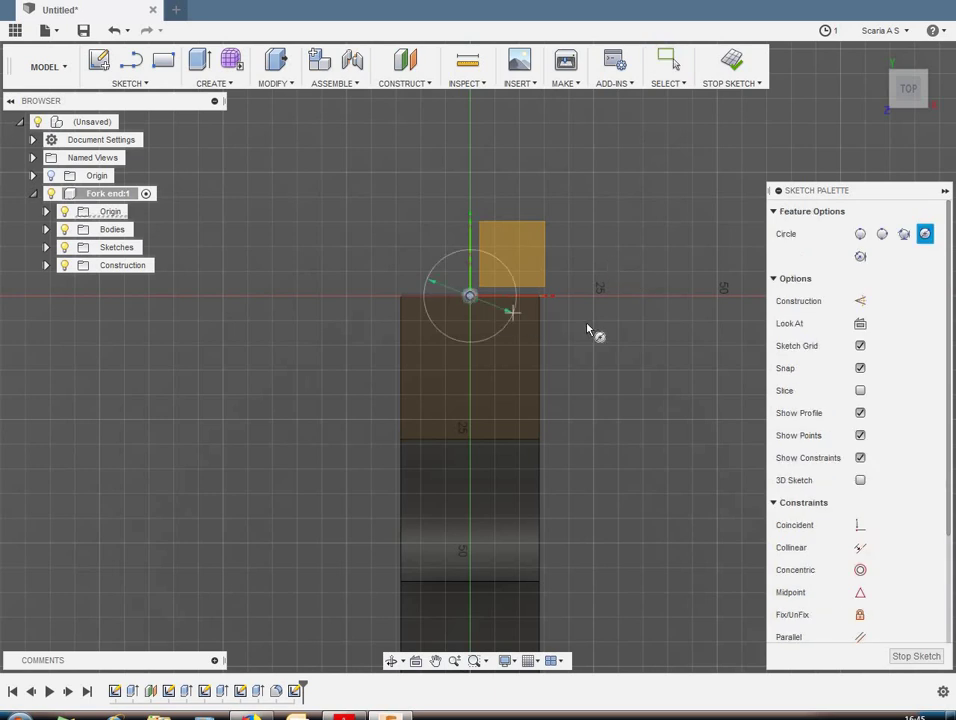
text(4)
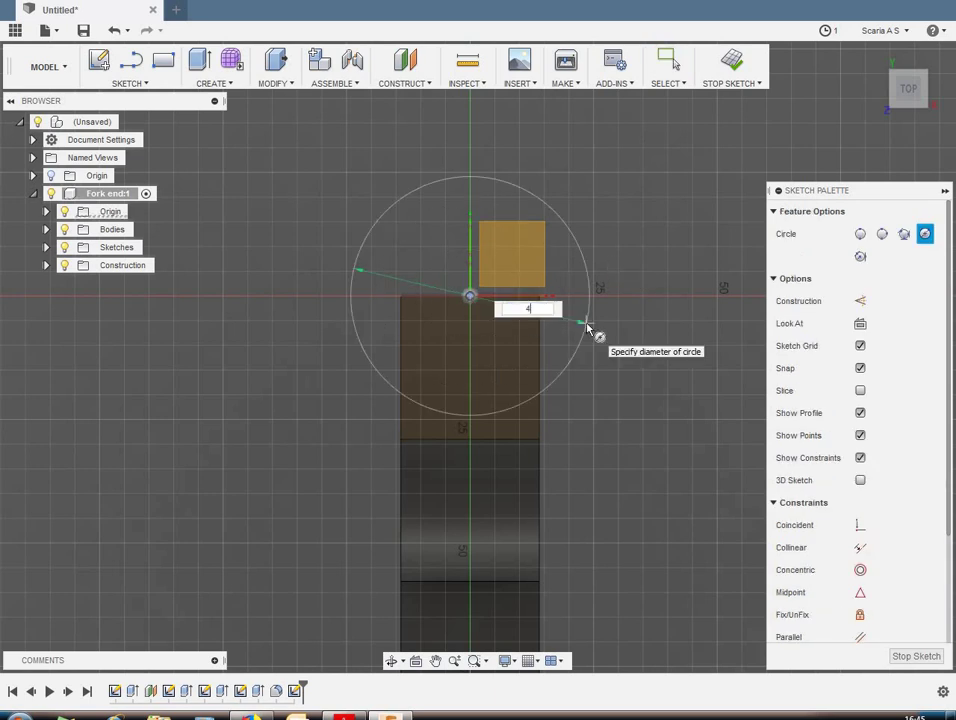
text(8)
key(Tab)
key(Return)
key(Escape)
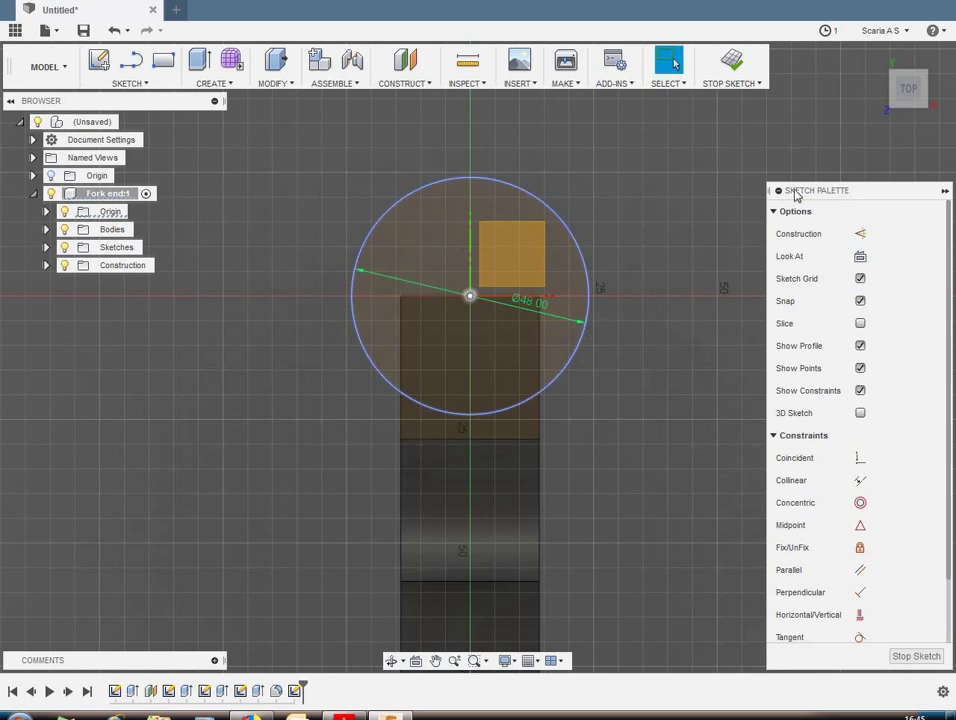
click(745, 64)
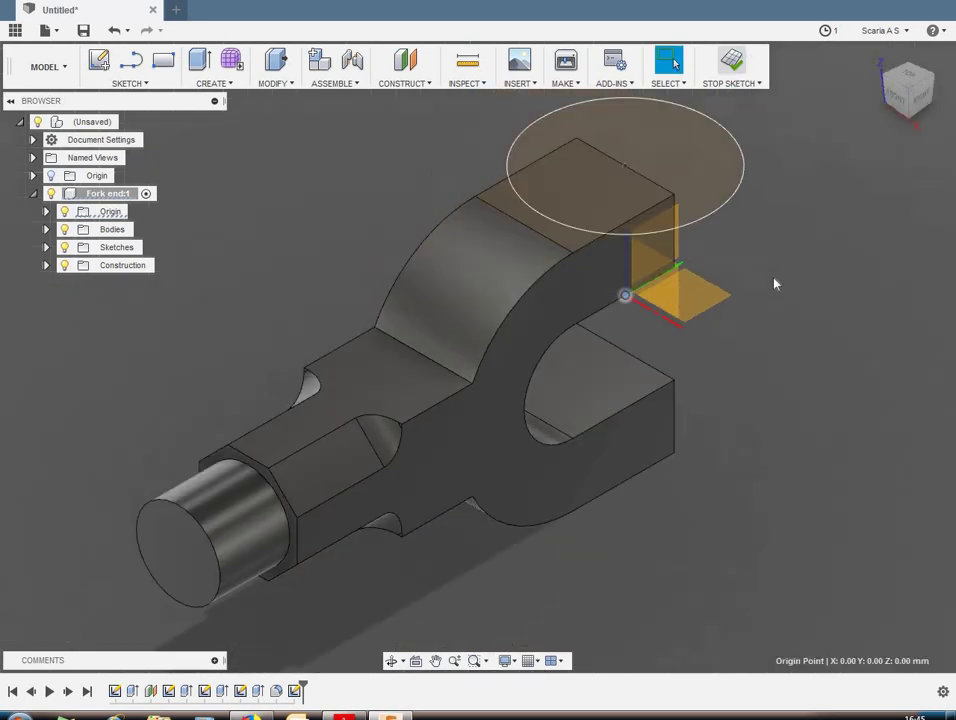
Step: Extrude the circle -16 mm as a join into the arm, then edit the depth to -18 mm
key(e)
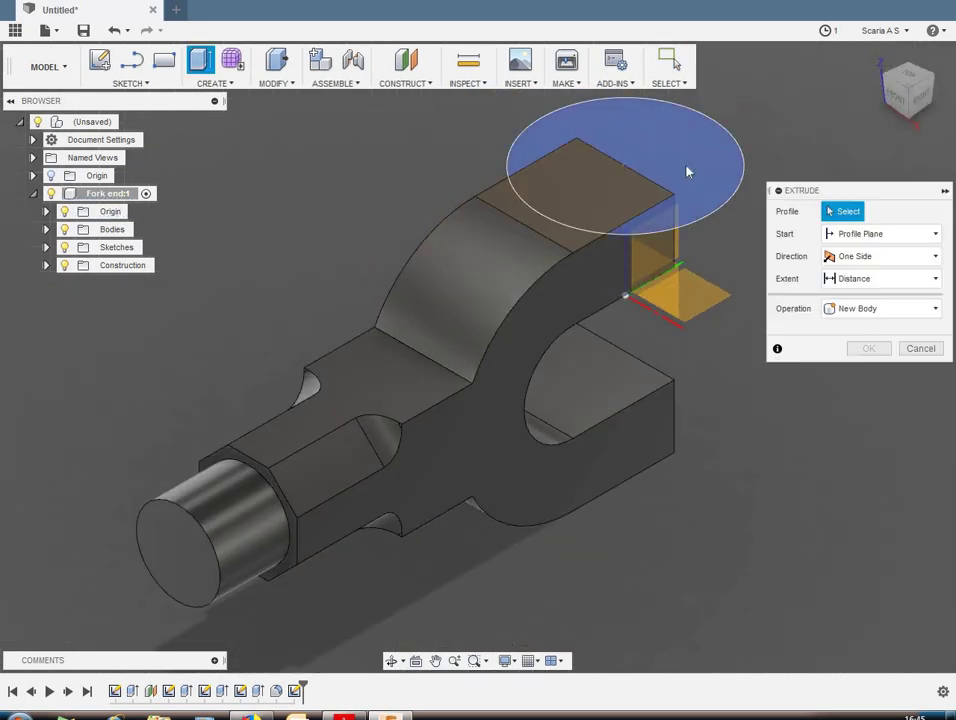
click(687, 169)
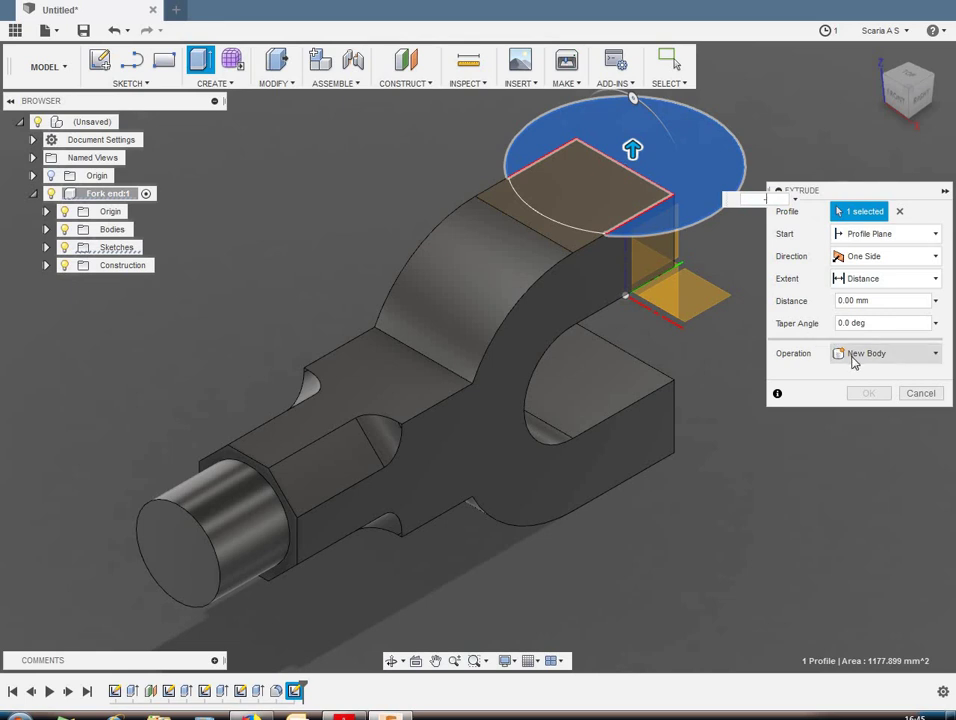
text(-16)
key(Return)
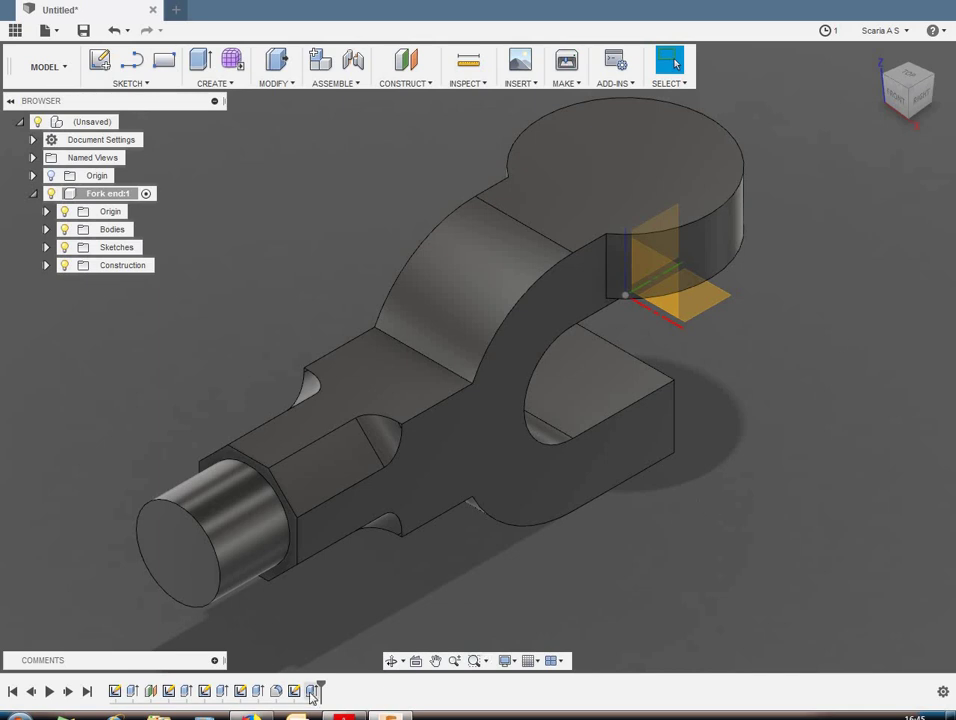
click(313, 691)
right_click(313, 691)
click(349, 543)
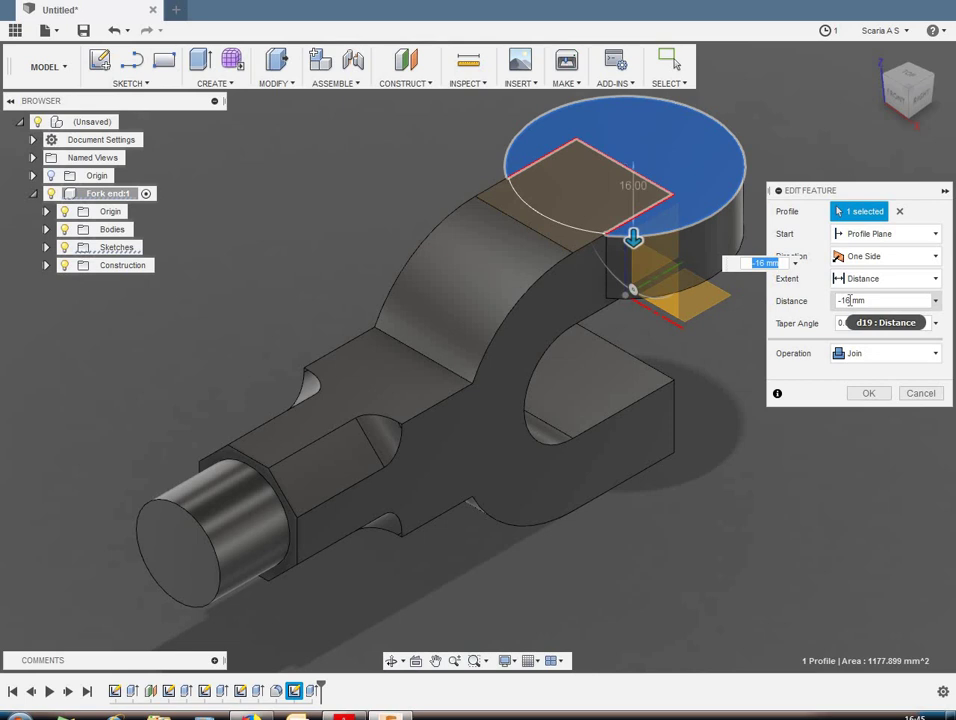
click(851, 300)
text(-18)
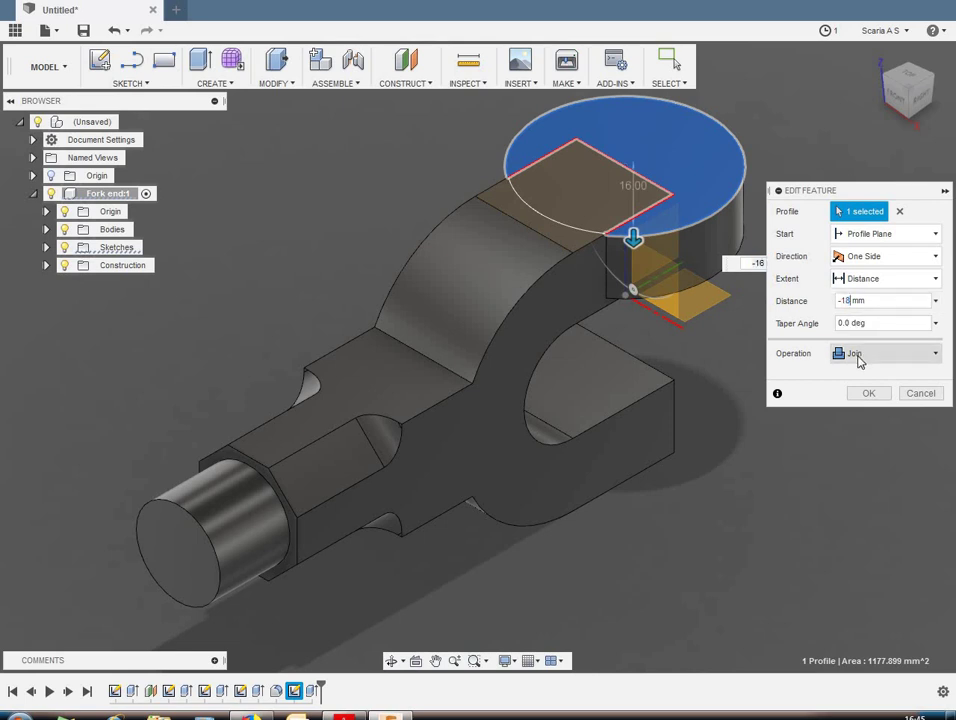
key(Return)
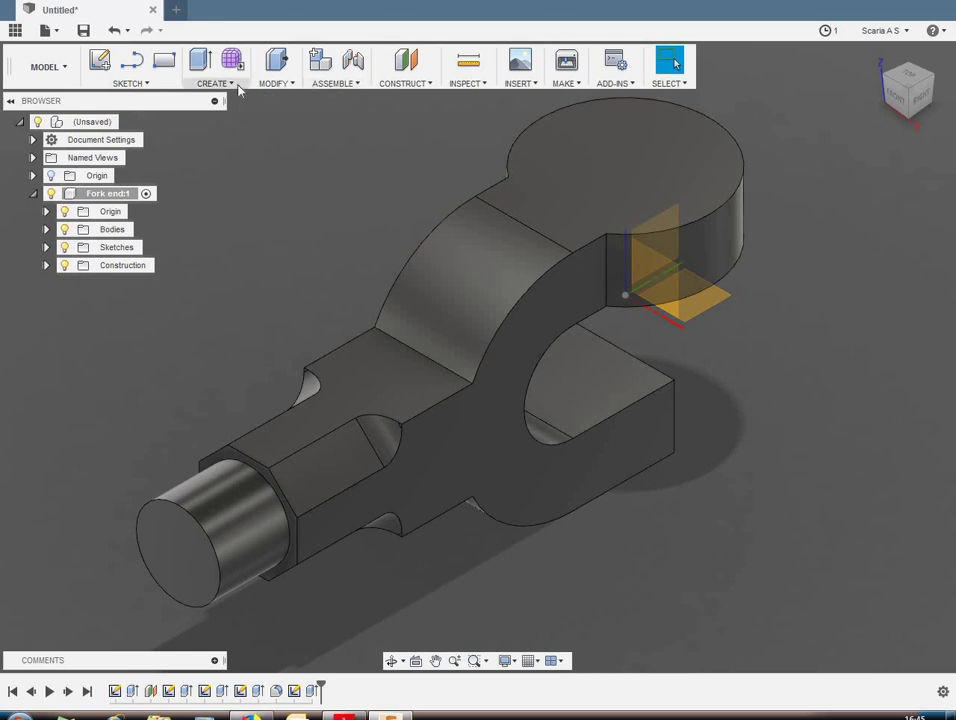
click(212, 83)
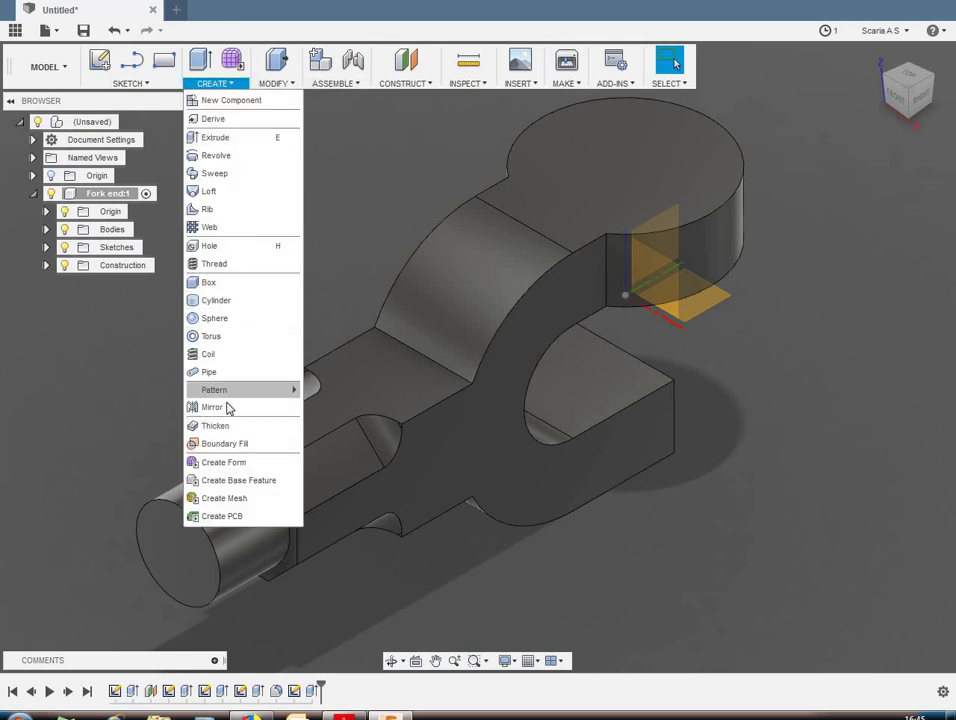
Step: Mirror the round boss extrusion as a feature across the fork's mid-plane onto the lower arm
click(222, 406)
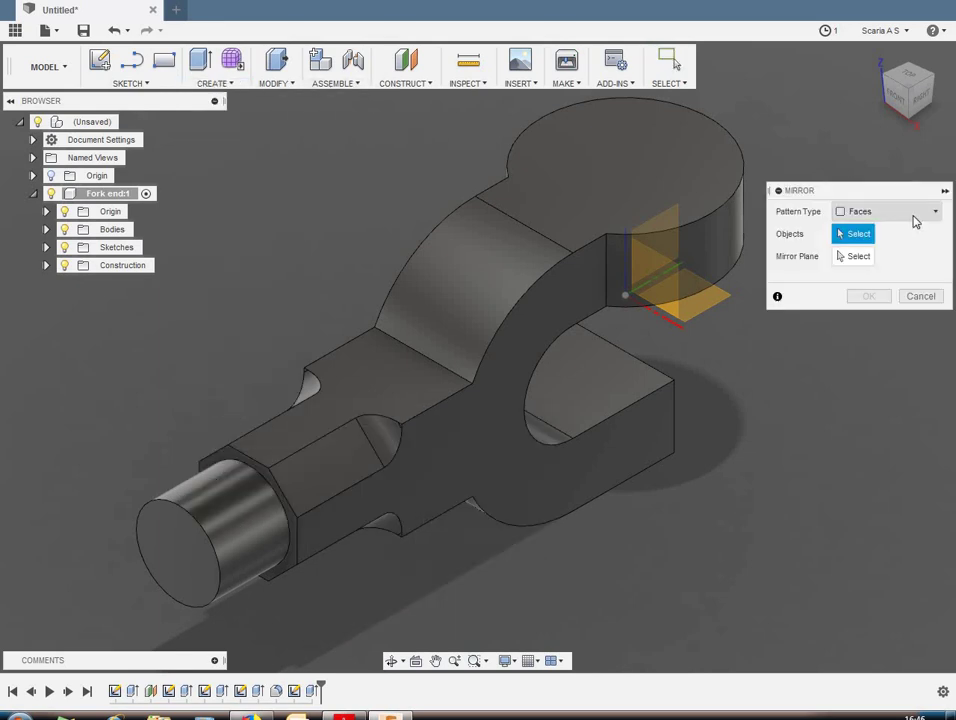
click(910, 212)
click(812, 266)
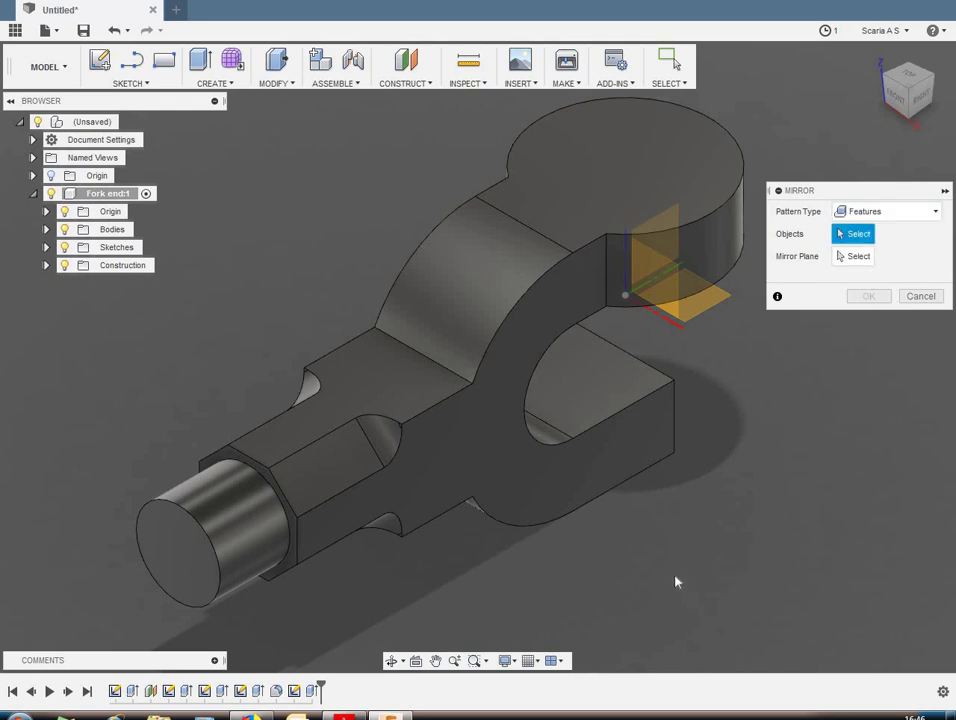
click(314, 691)
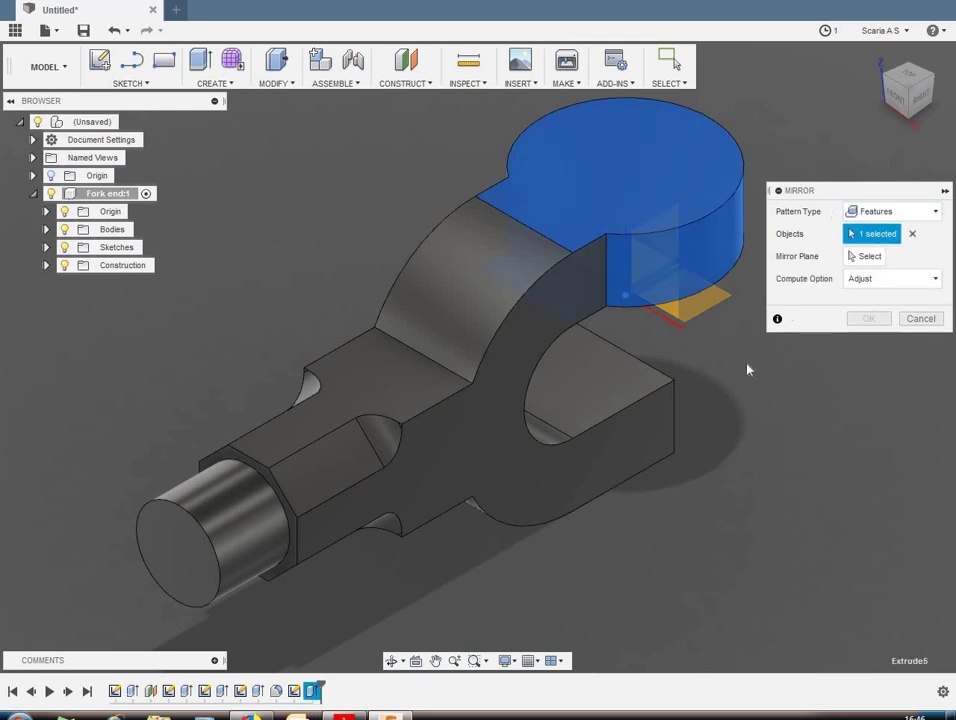
click(869, 256)
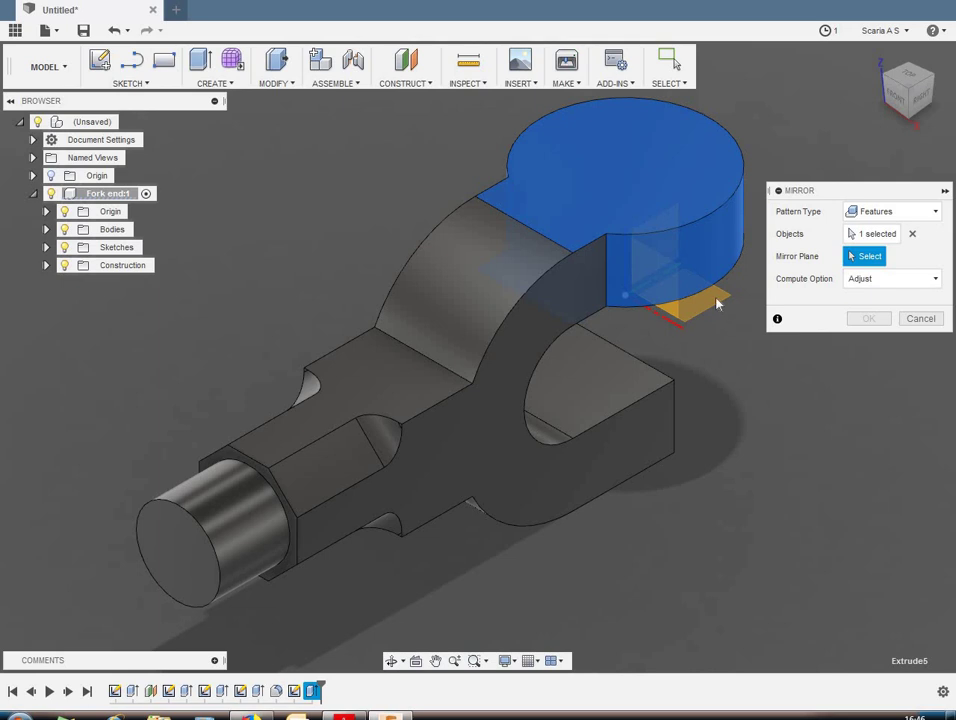
click(717, 304)
click(862, 319)
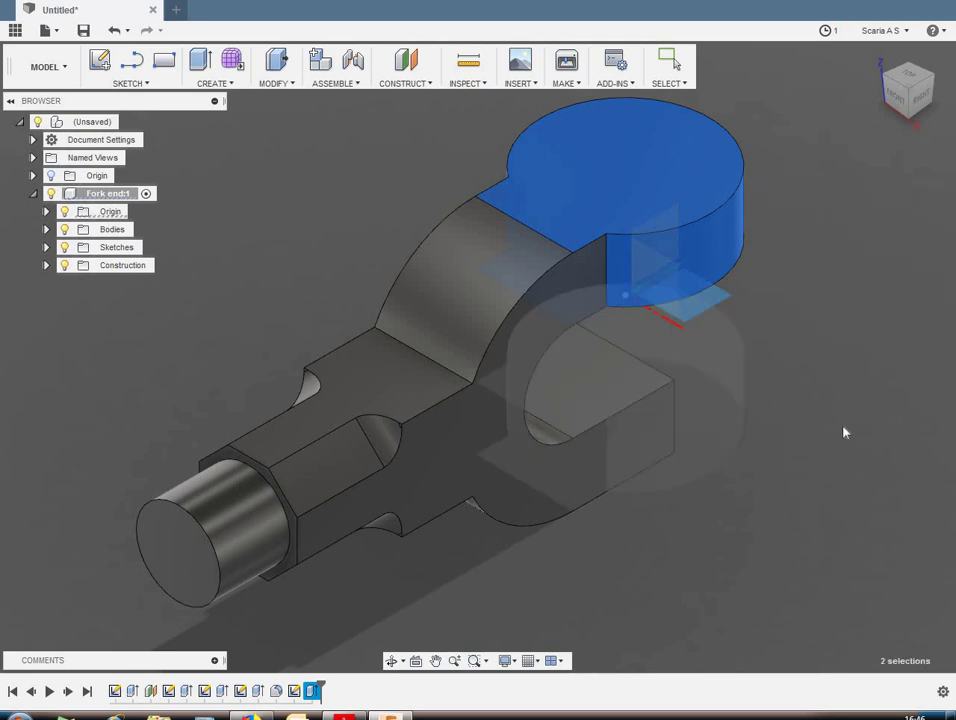
click(628, 176)
right_click(628, 176)
Step: Sketch a 24 mm circle centred on the origin on the upper eye's top face
click(621, 249)
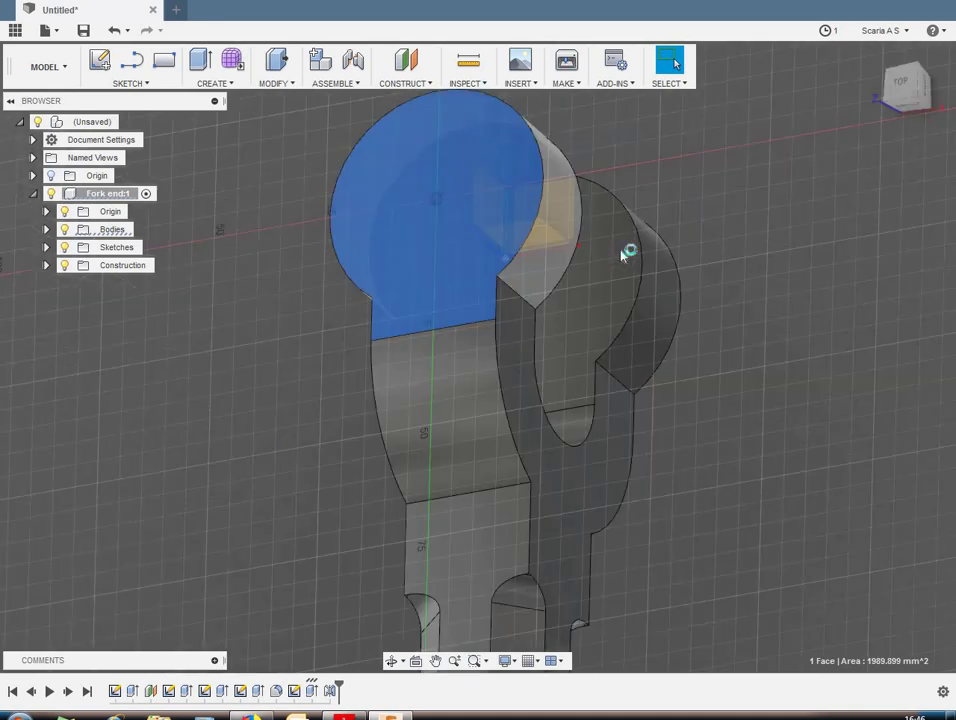
key(c)
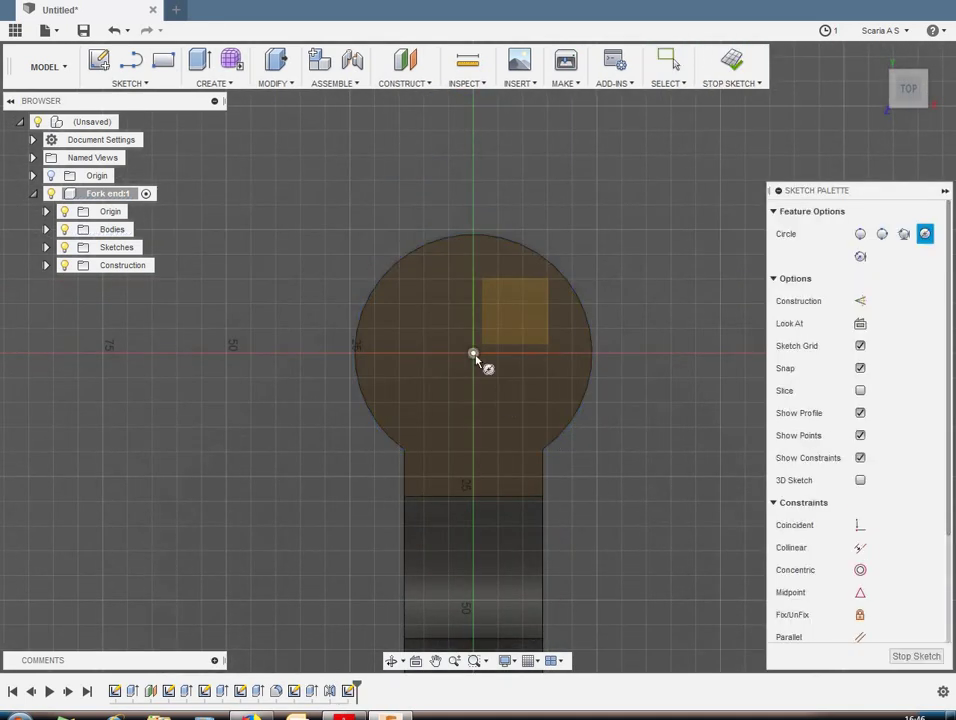
click(473, 353)
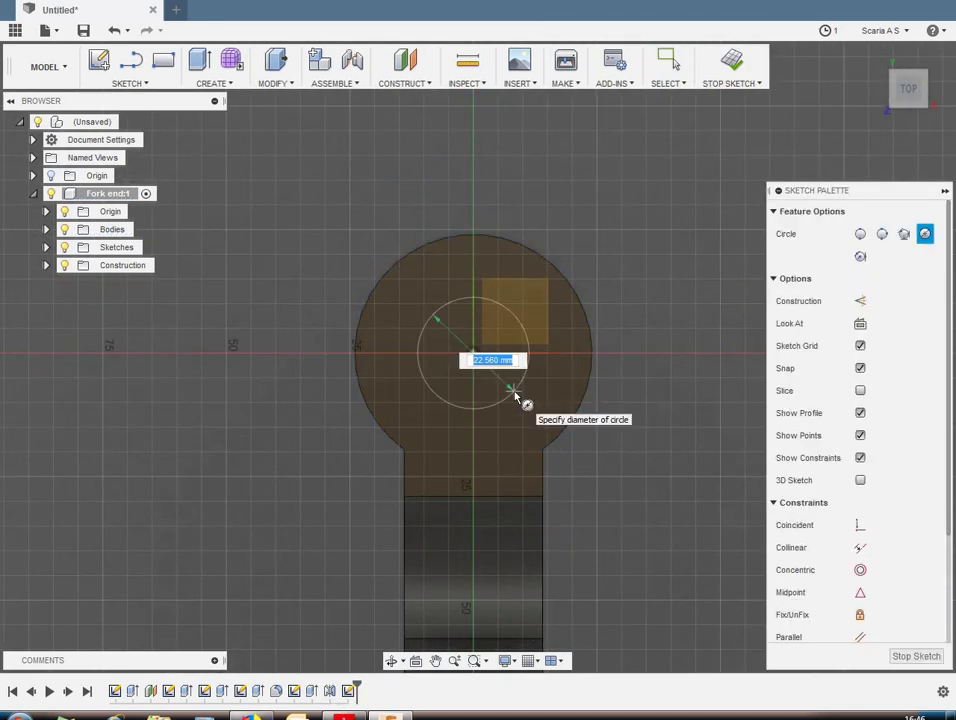
text(24)
key(Return)
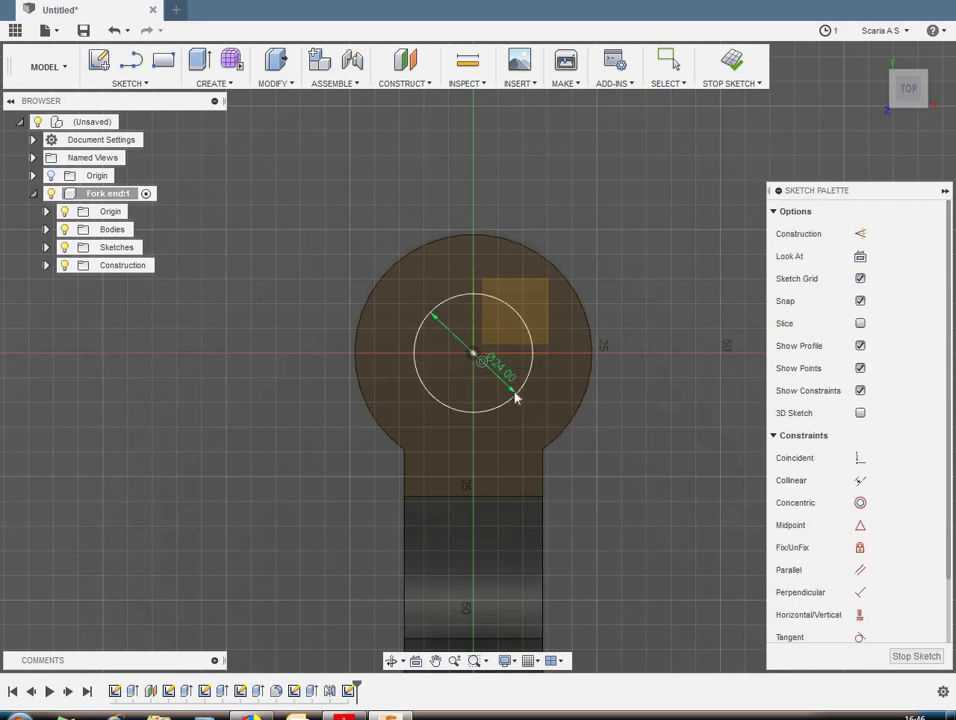
click(732, 62)
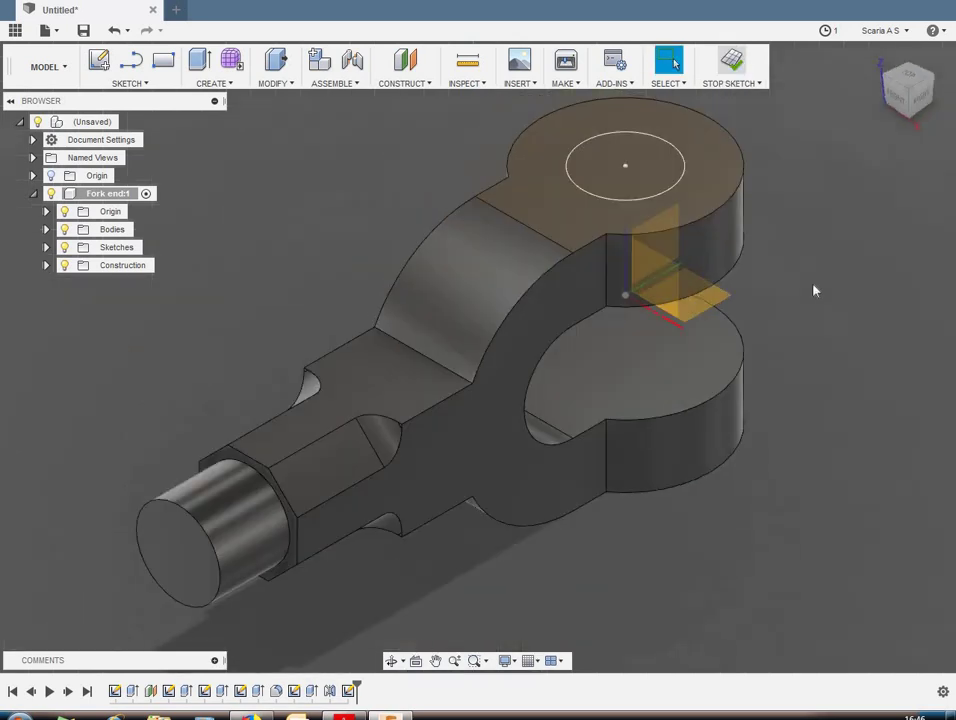
Step: Extrude the circle as a cut with extent All through both fork eyes
key(e)
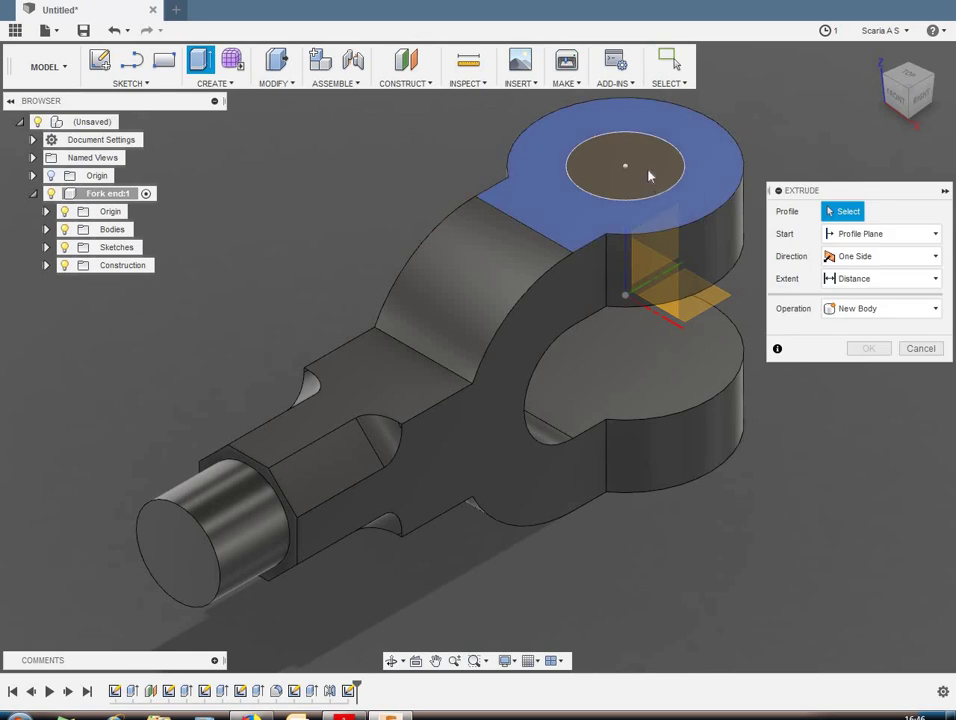
click(622, 158)
text(-15)
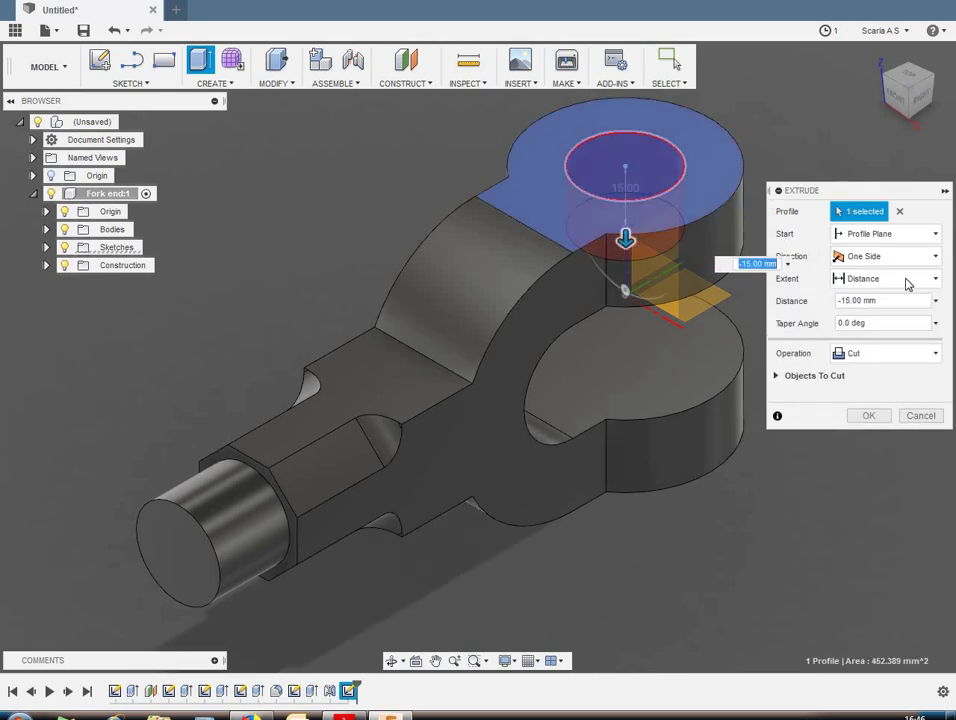
click(895, 279)
click(852, 339)
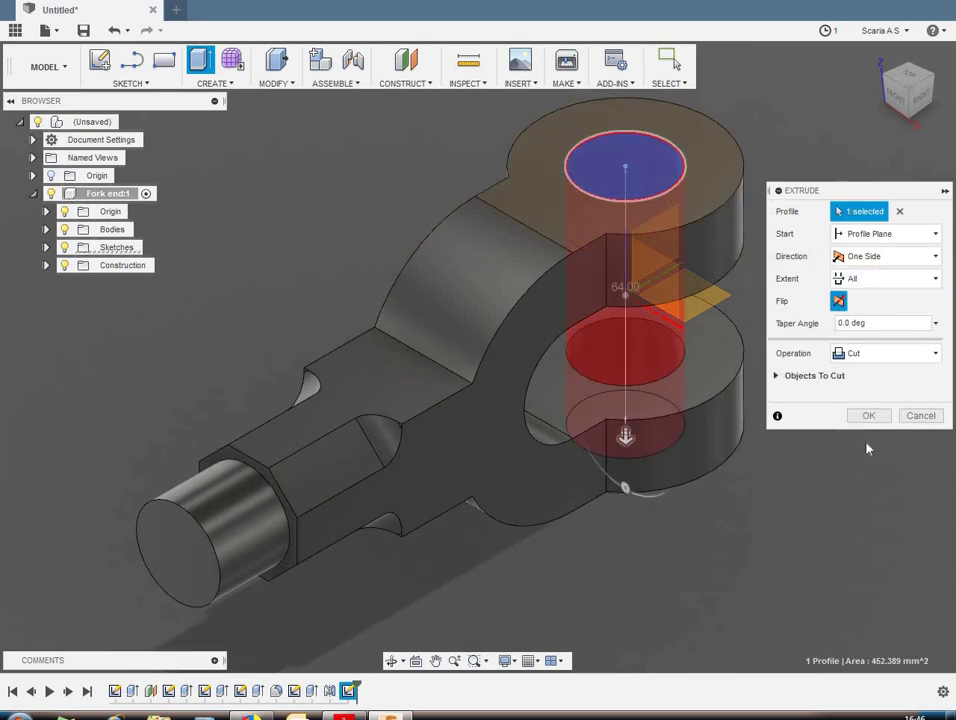
click(867, 418)
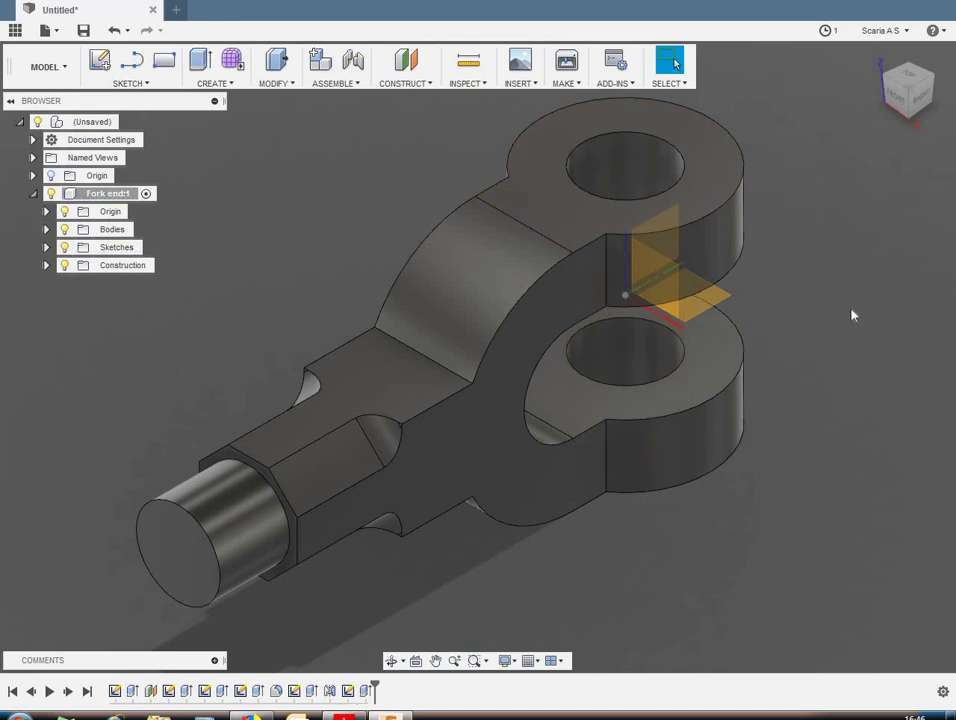
Step: Fillet six arm and eye edges where the bosses meet the fork arms at 10 mm
key(f)
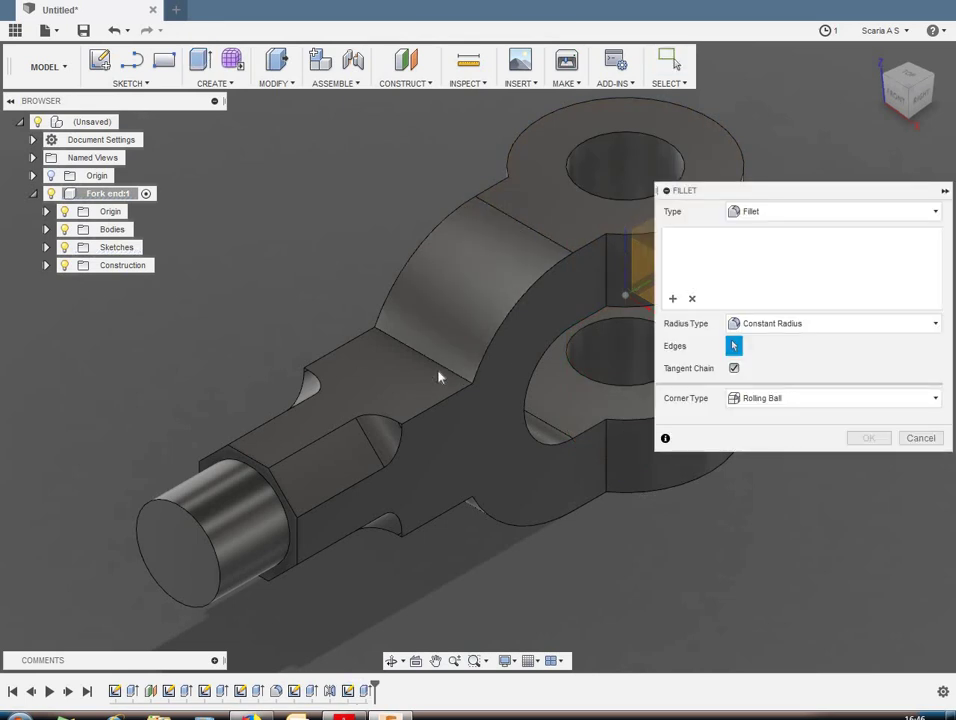
click(452, 369)
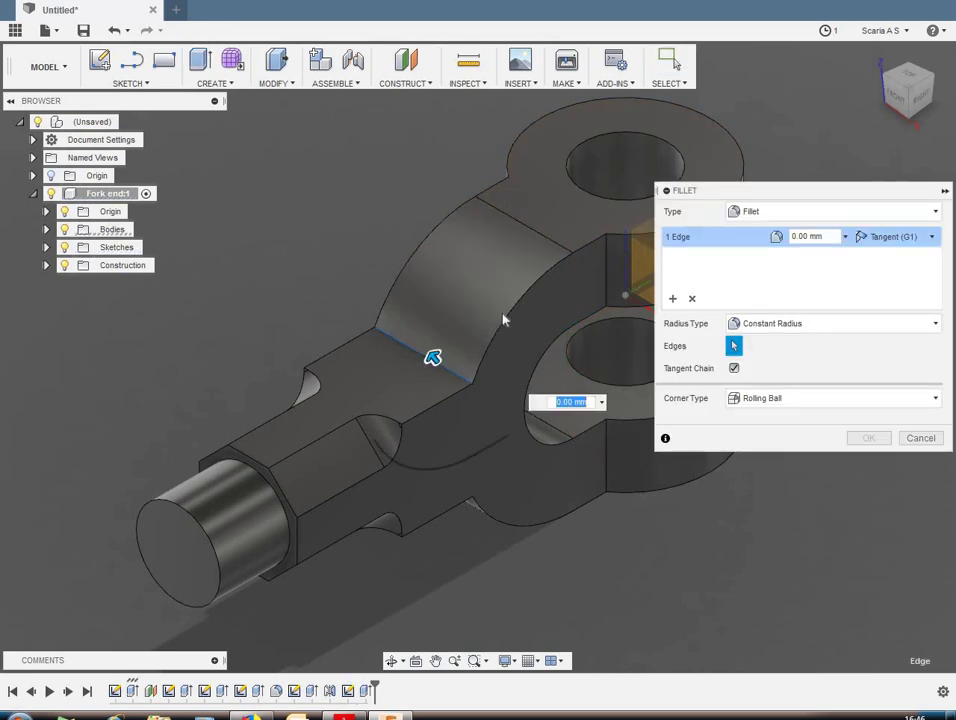
shift+middle_drag(444, 555, 455, 508)
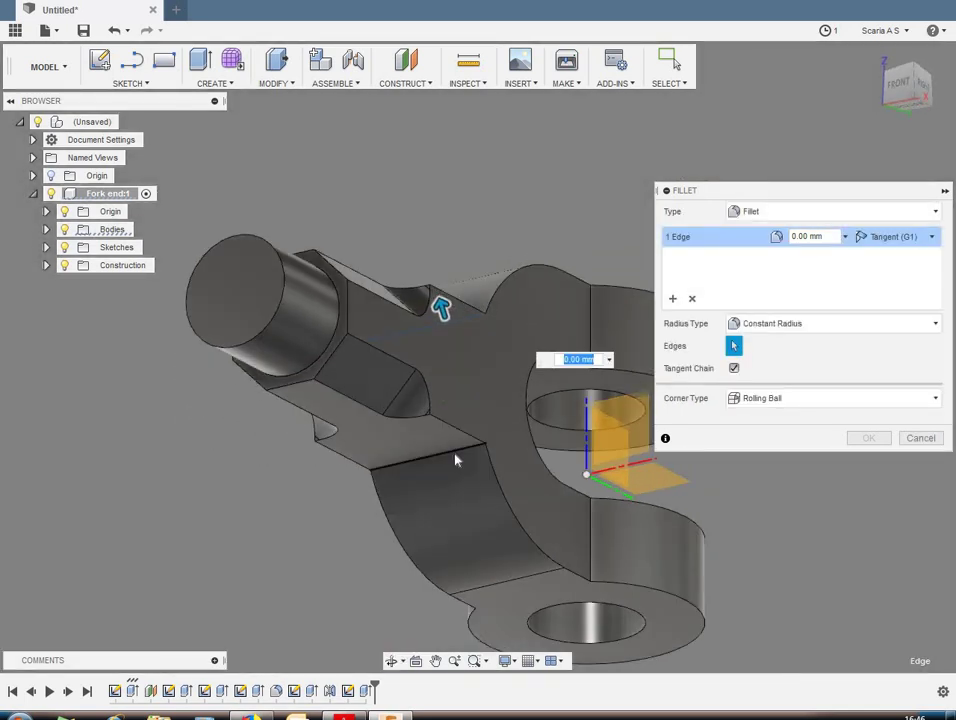
click(455, 460)
mouse_move(683, 523)
shift+middle_down()
mouse_move(663, 587)
mouse_move(604, 284)
shift+middle_up()
click(625, 490)
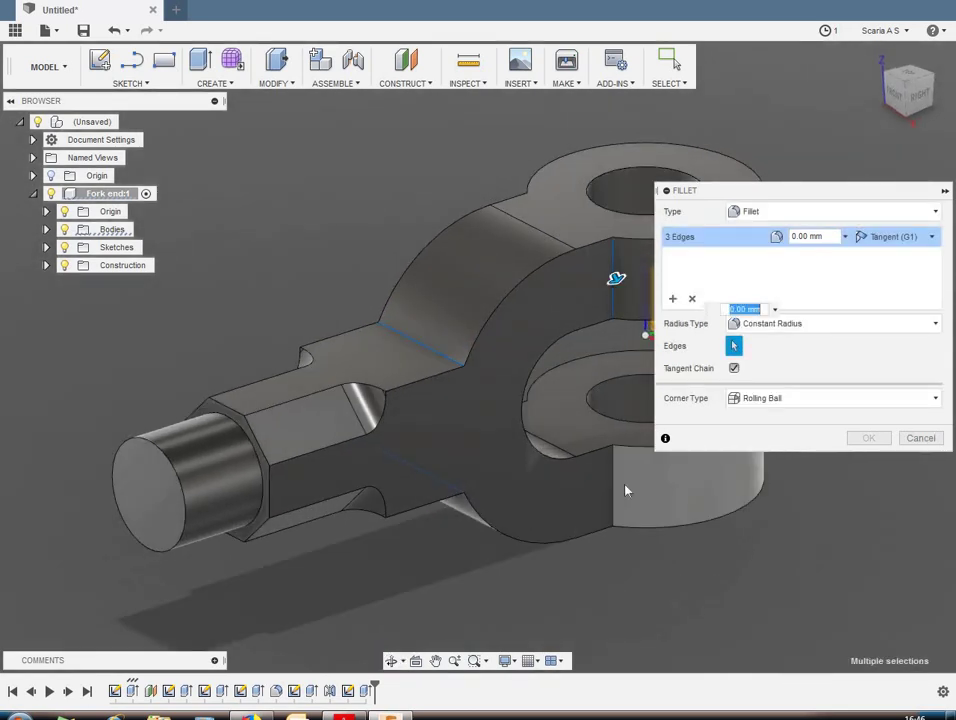
click(614, 494)
shift+middle_drag(597, 566, 651, 557)
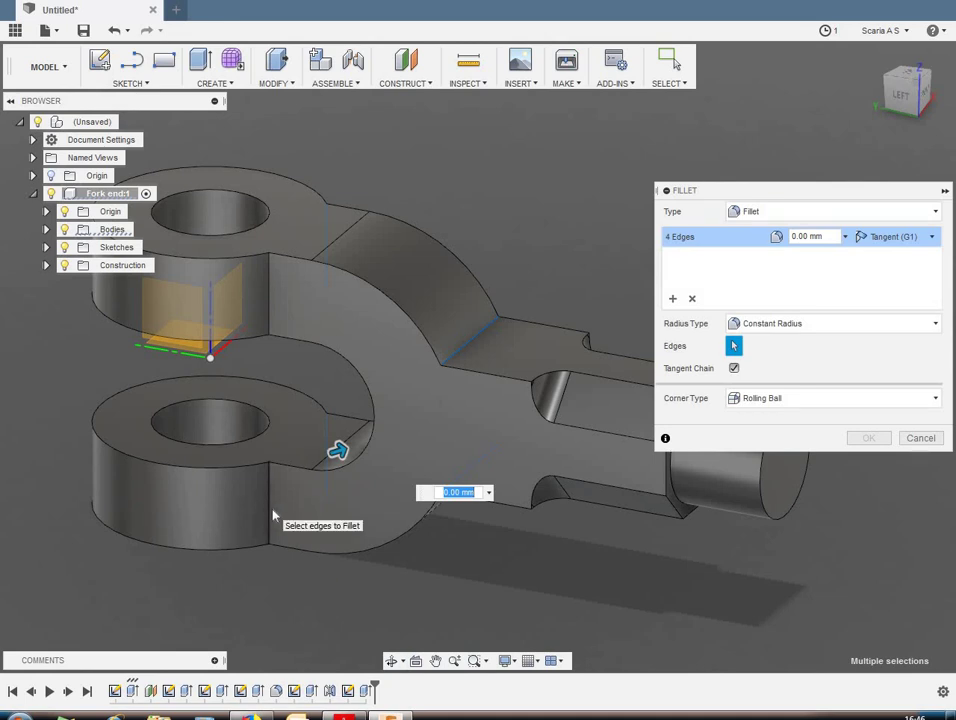
click(272, 514)
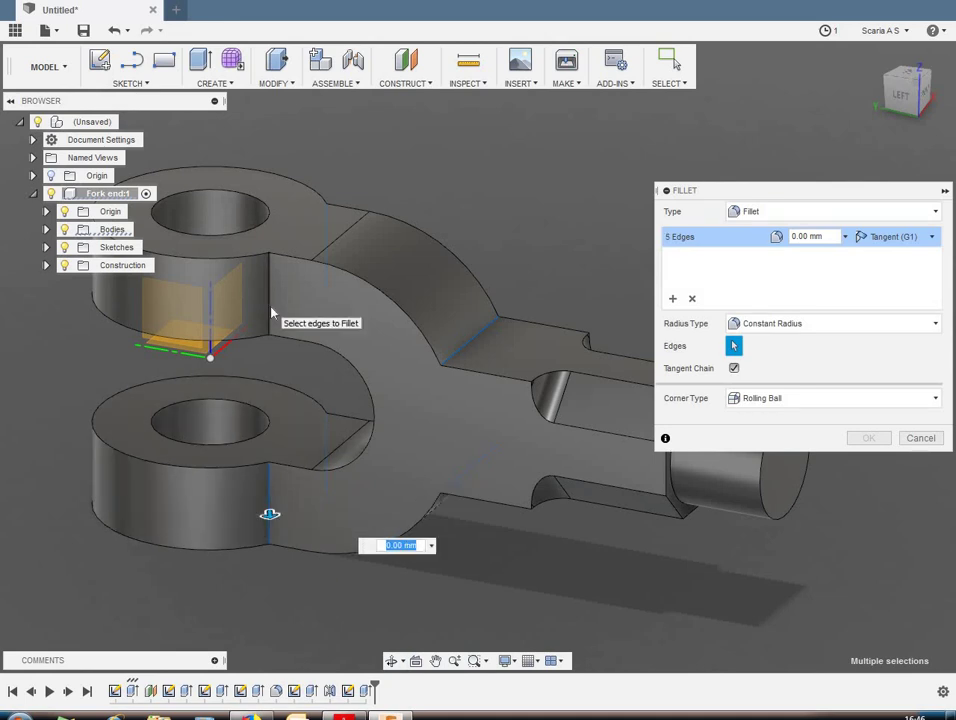
click(271, 313)
text(0)
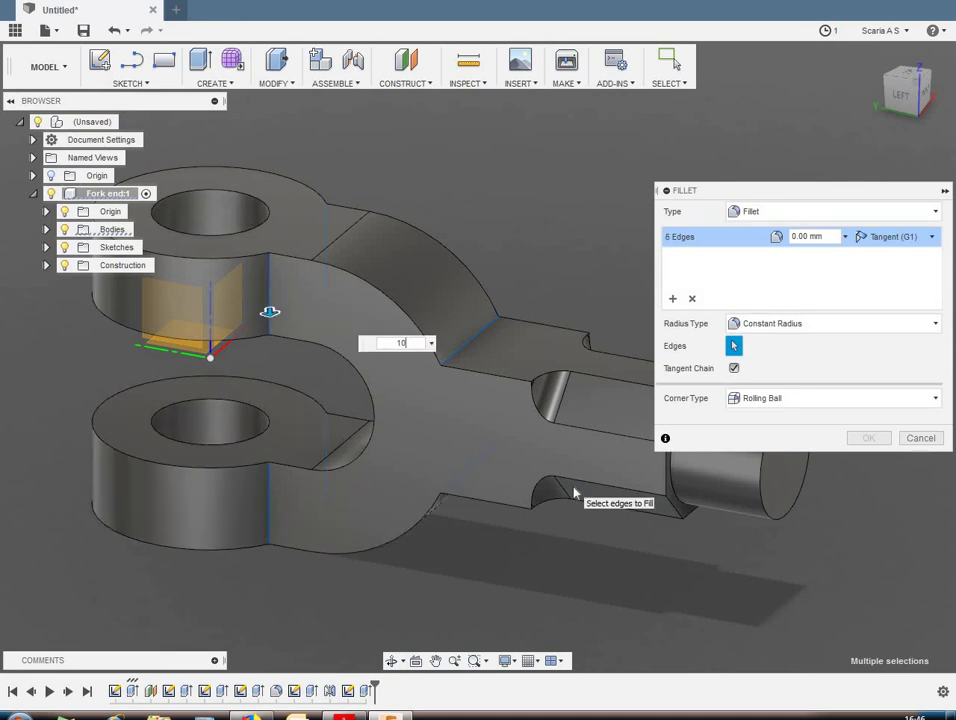
key(Return)
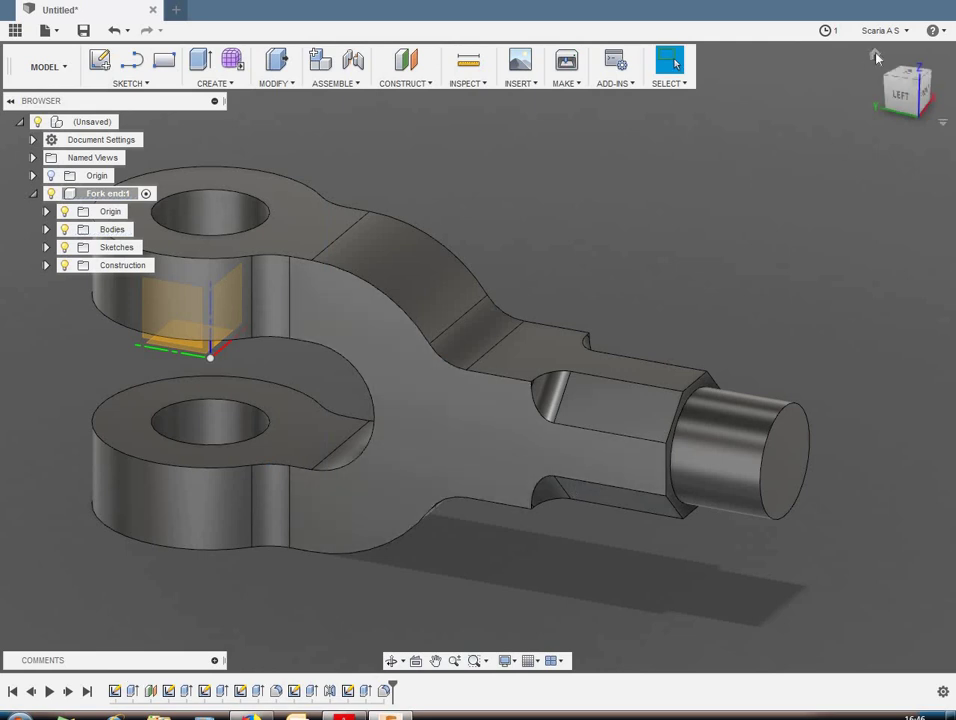
shift+middle_drag(884, 175, 595, 489)
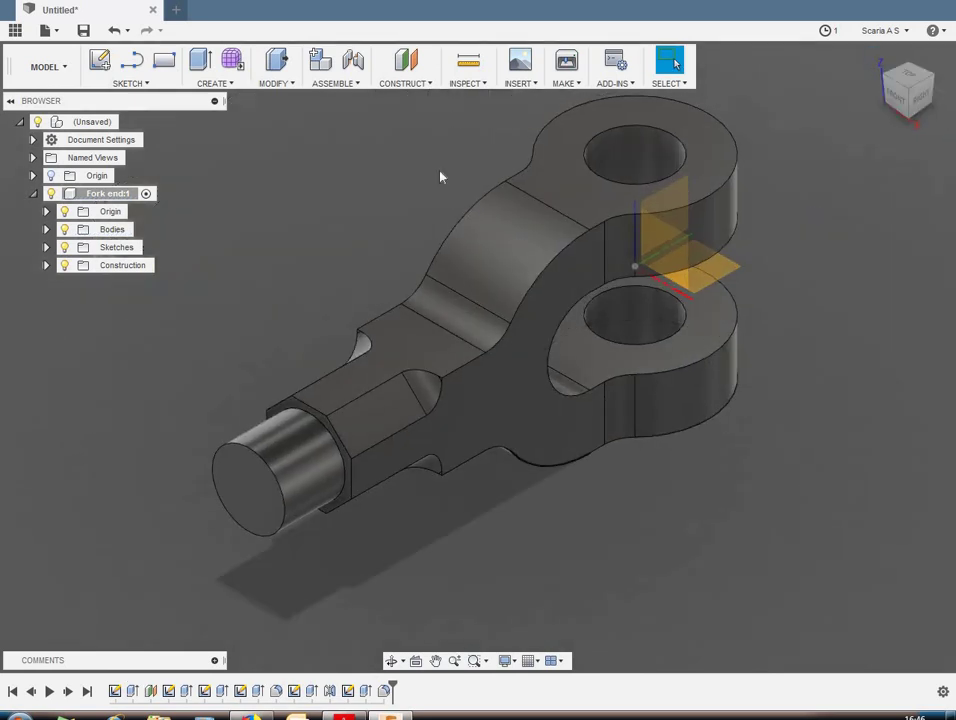
Step: Create a construction axis through the round rod end's cylindrical face
click(428, 84)
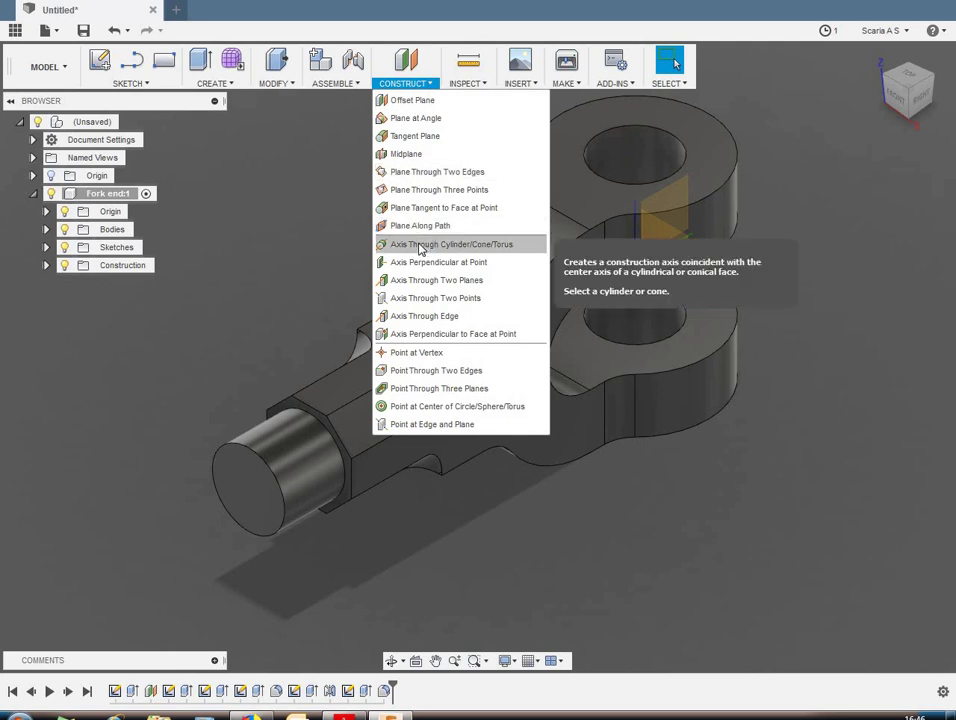
click(451, 244)
click(280, 446)
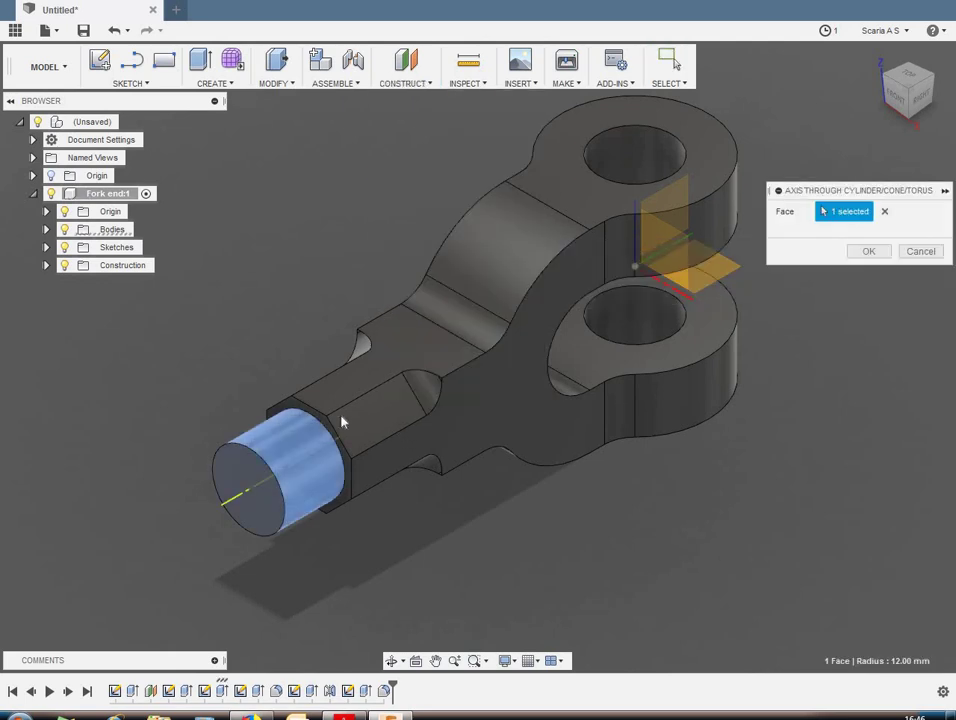
click(868, 252)
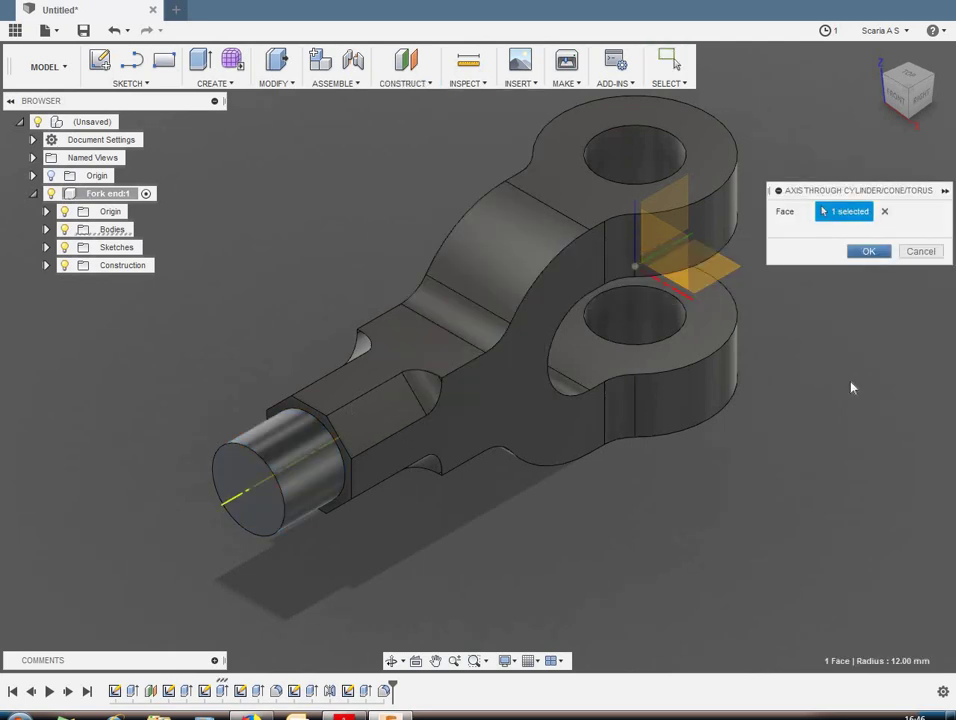
Step: Add a construction plane through the new axis and a rod edge
click(405, 83)
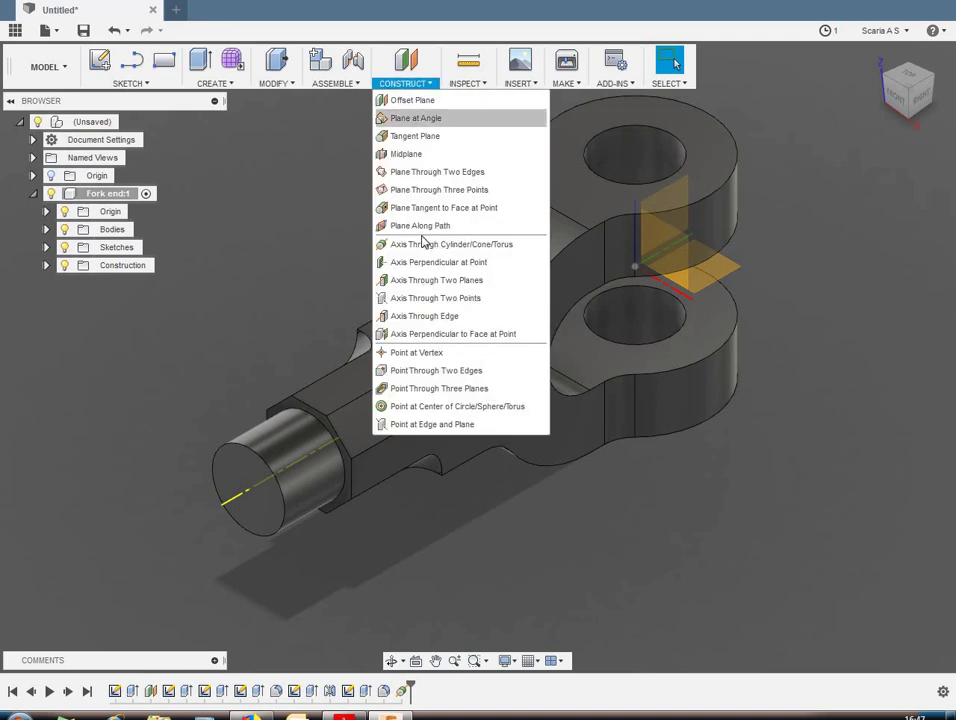
click(430, 172)
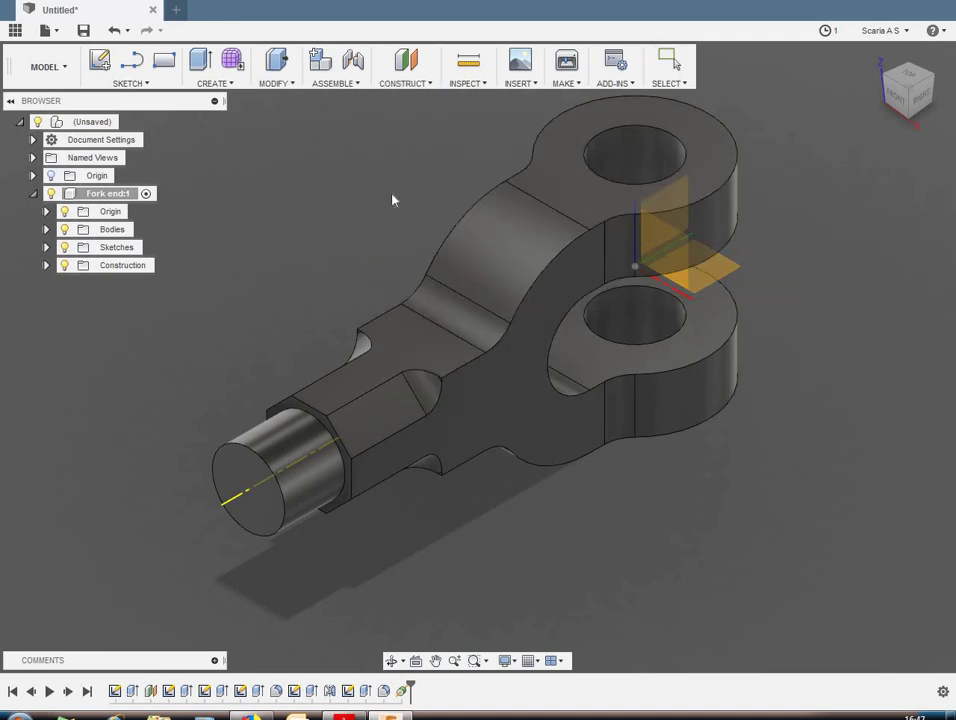
click(236, 503)
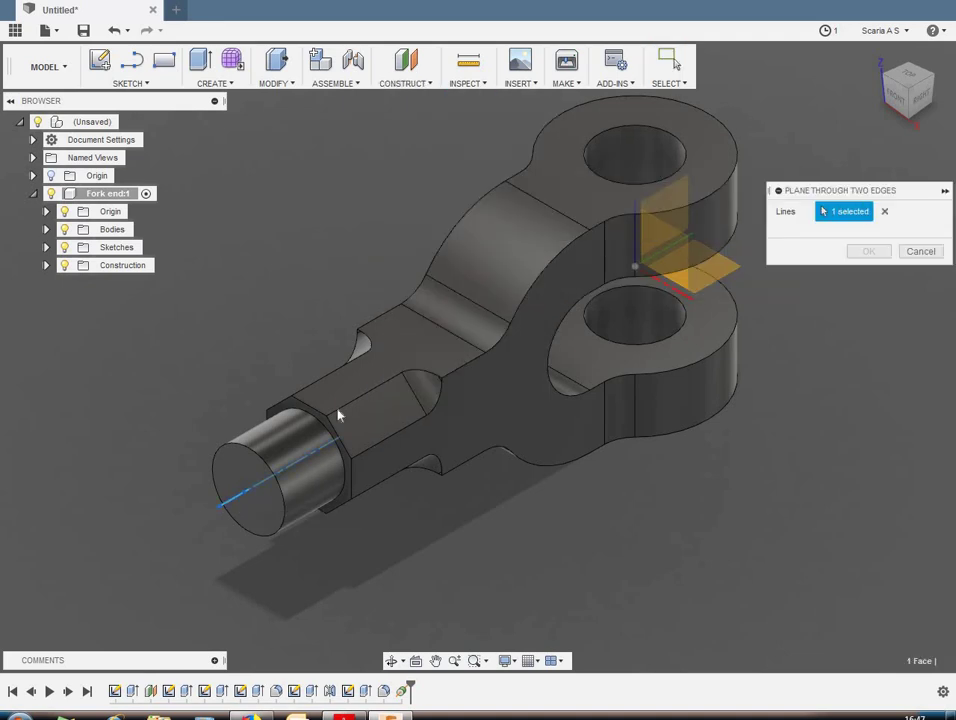
click(338, 414)
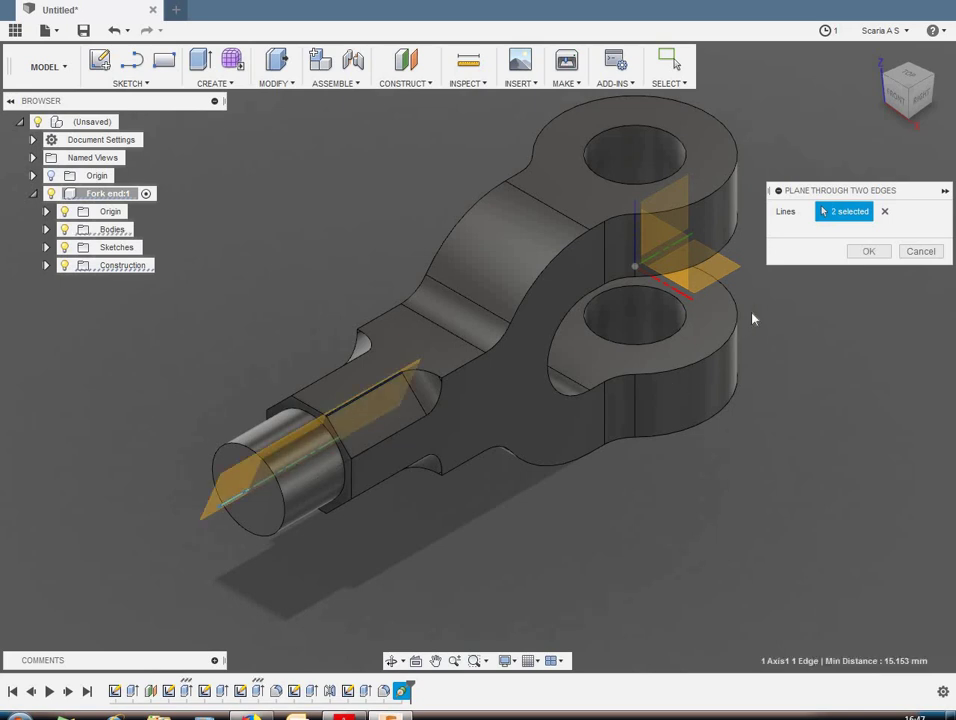
click(868, 251)
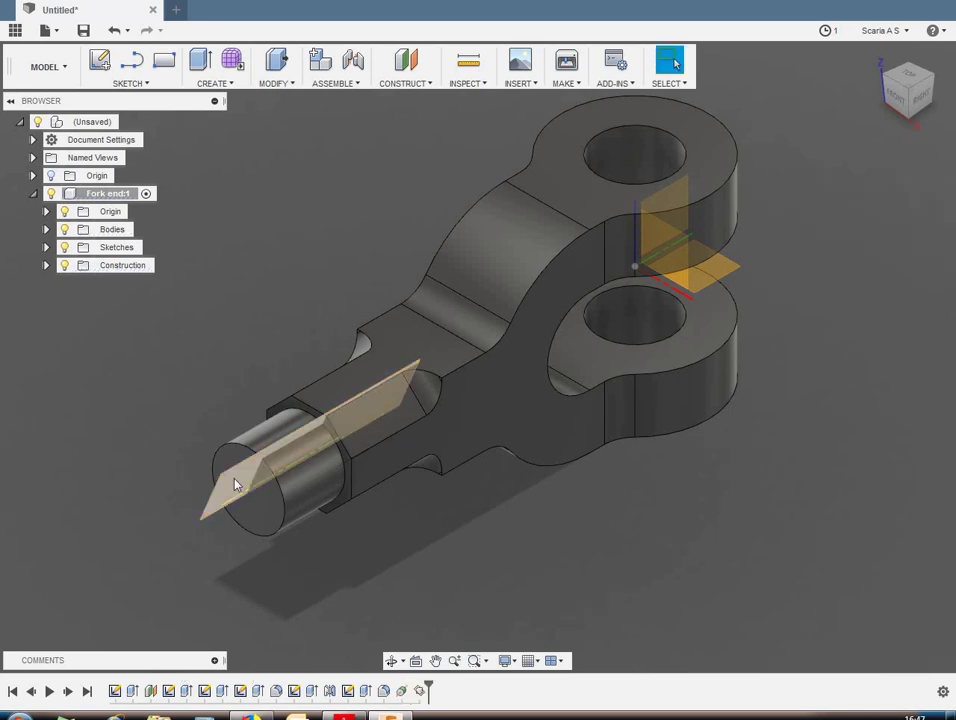
right_click(236, 485)
Step: Start a sketch on the new plane and draw a small triangle at the shaft shoulder
click(232, 560)
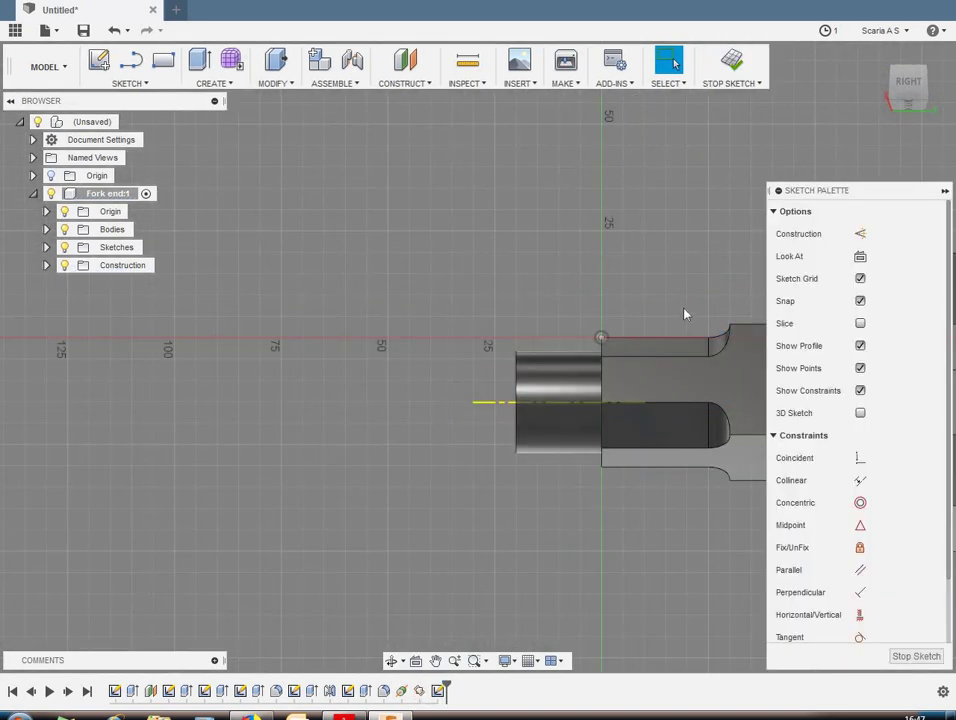
scroll(679, 311, up, 3)
scroll(672, 318, up, 1)
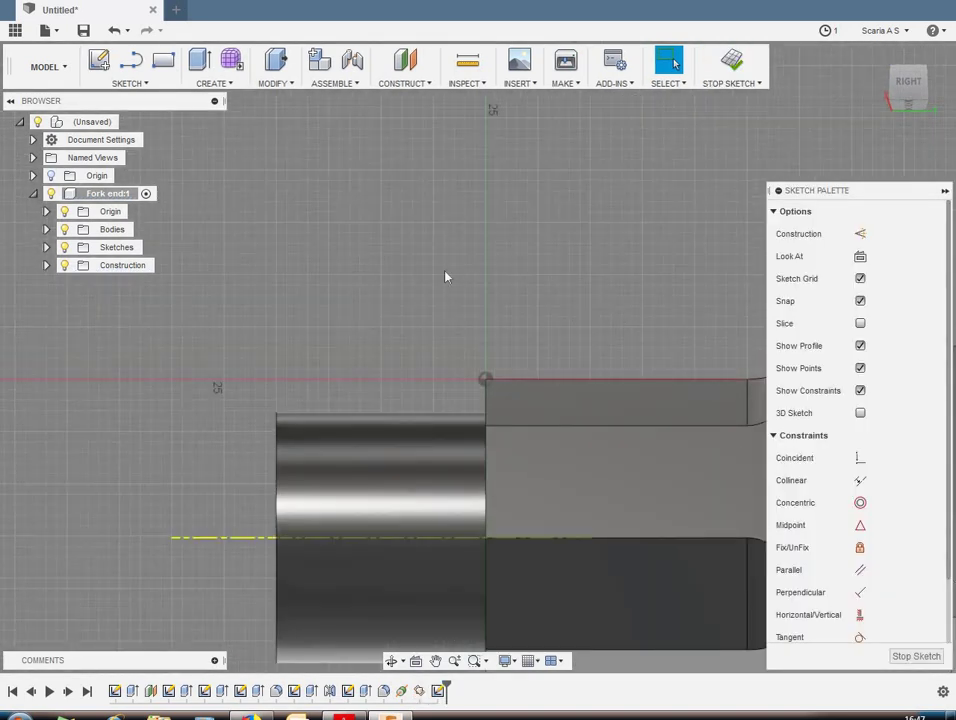
click(131, 61)
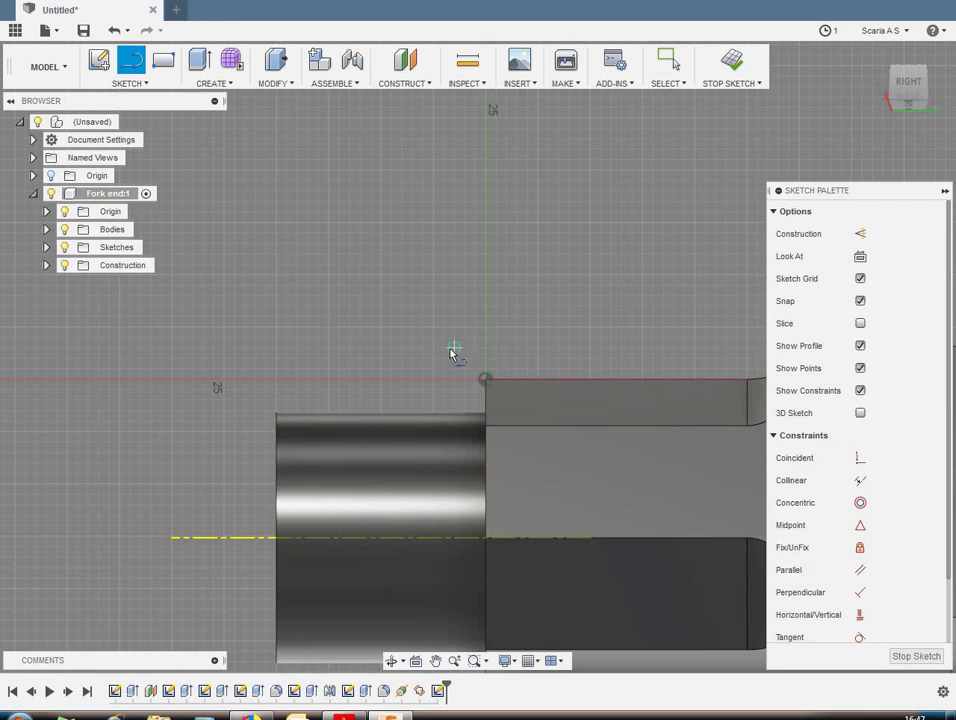
click(444, 396)
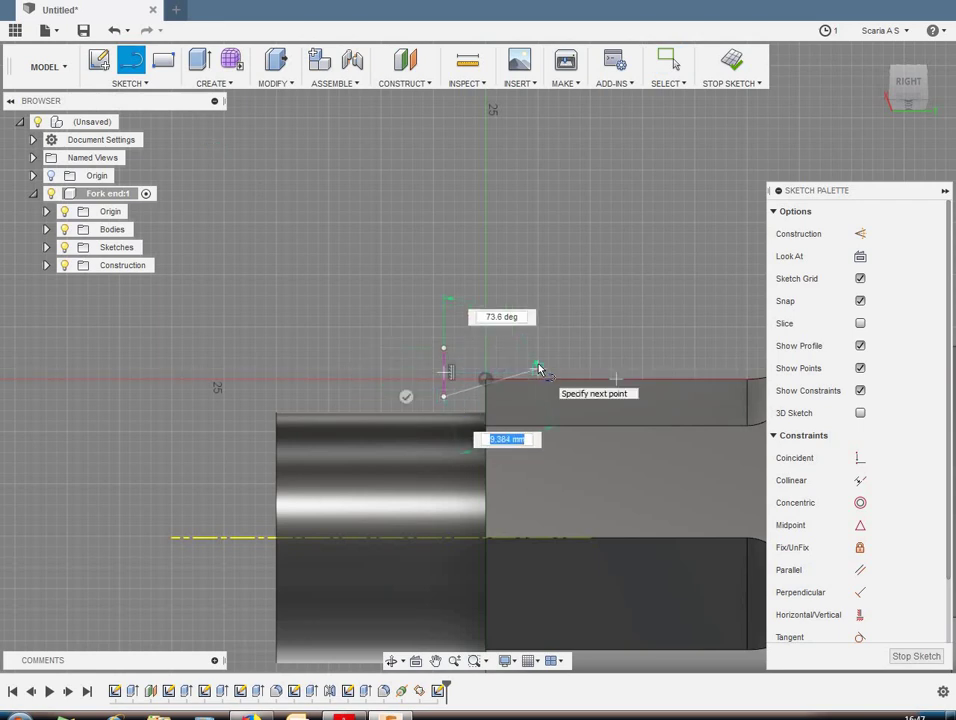
click(538, 349)
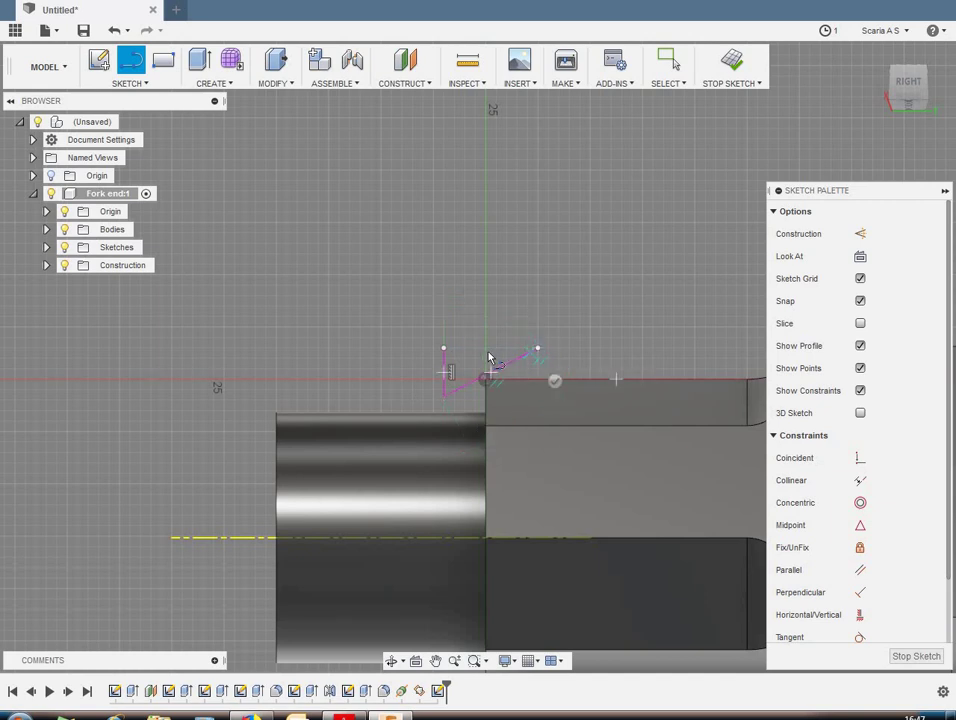
click(444, 349)
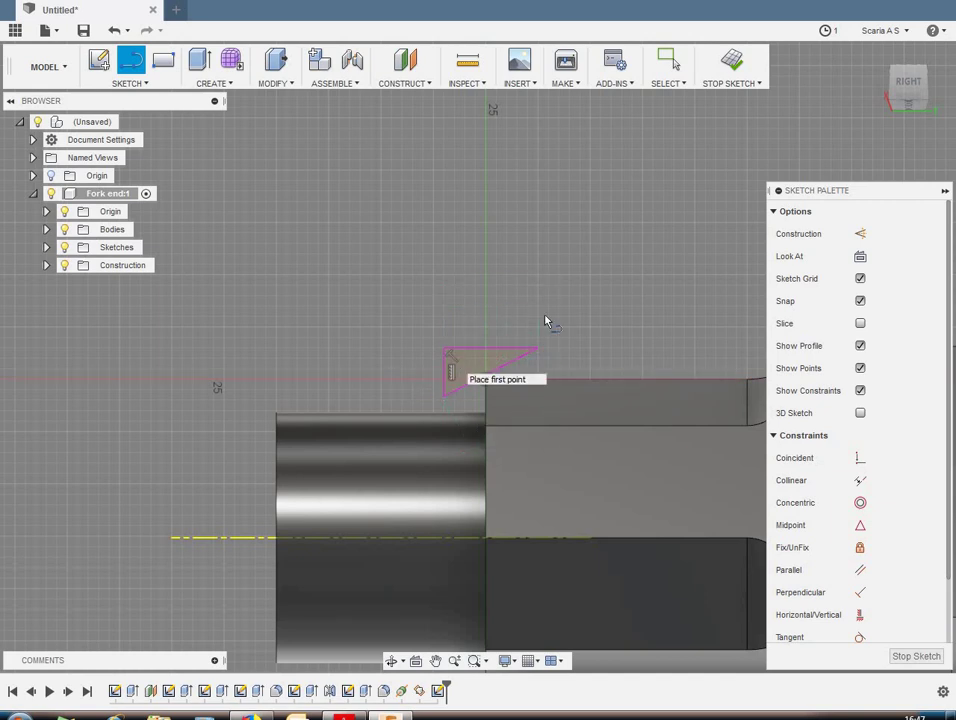
scroll(545, 320, up, 2)
key(Escape)
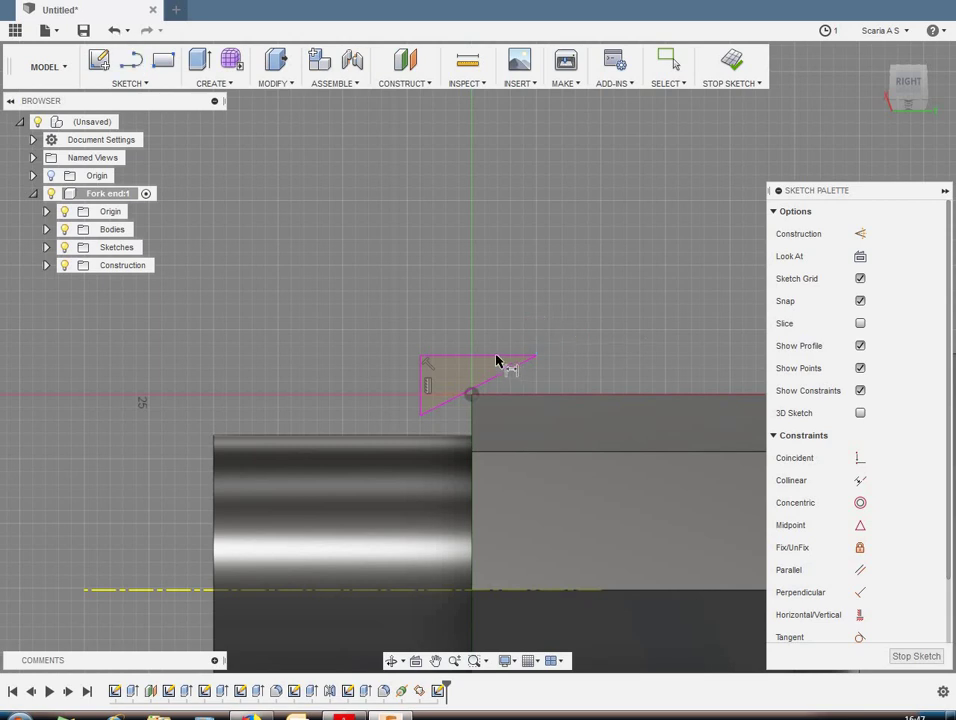
Step: Dimension the triangle with a 30° angle and a 2 mm horizontal width
click(488, 355)
click(493, 380)
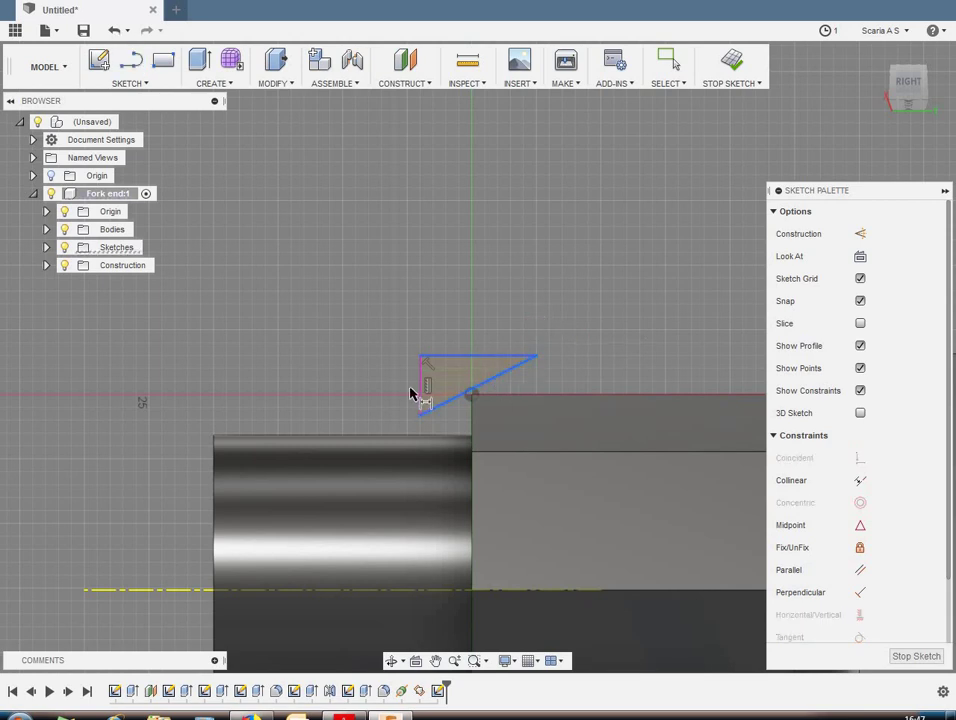
click(384, 408)
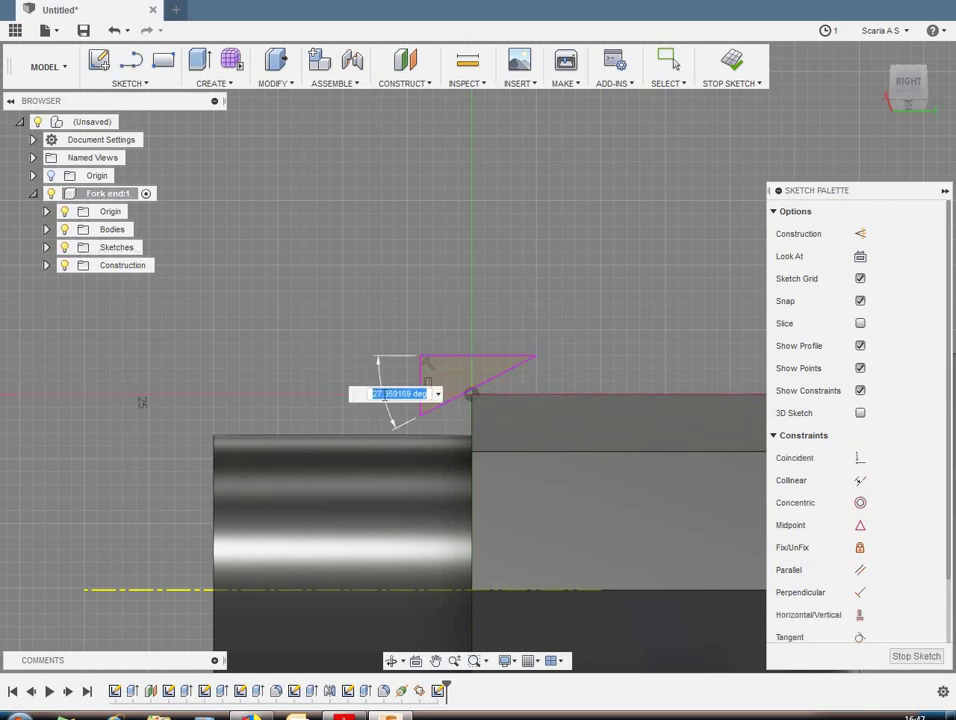
text(30)
key(Return)
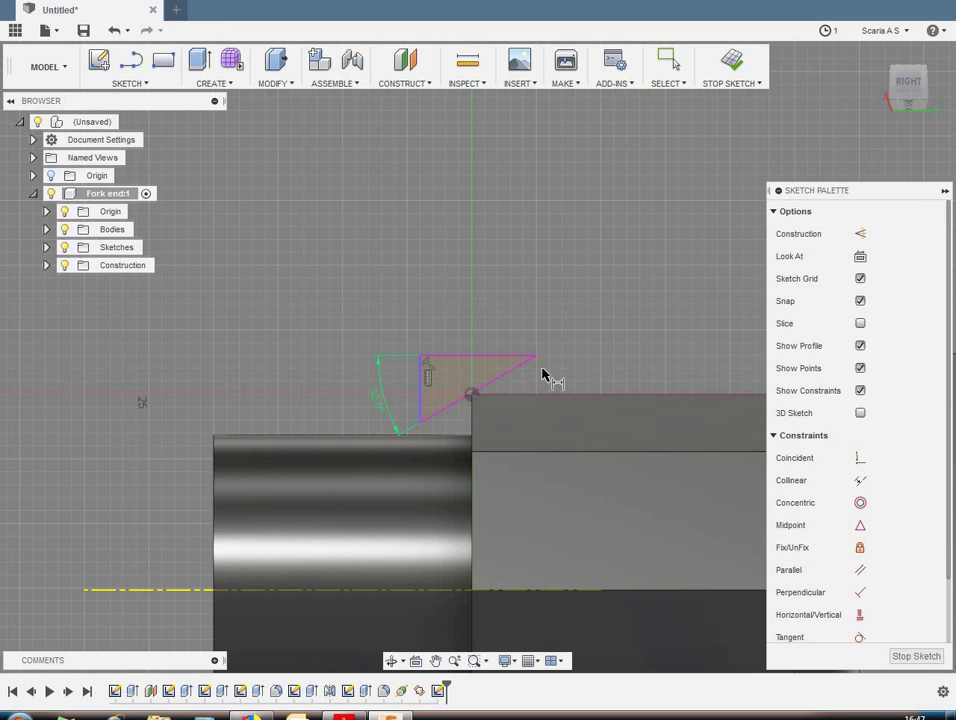
scroll(543, 373, up, 2)
click(456, 401)
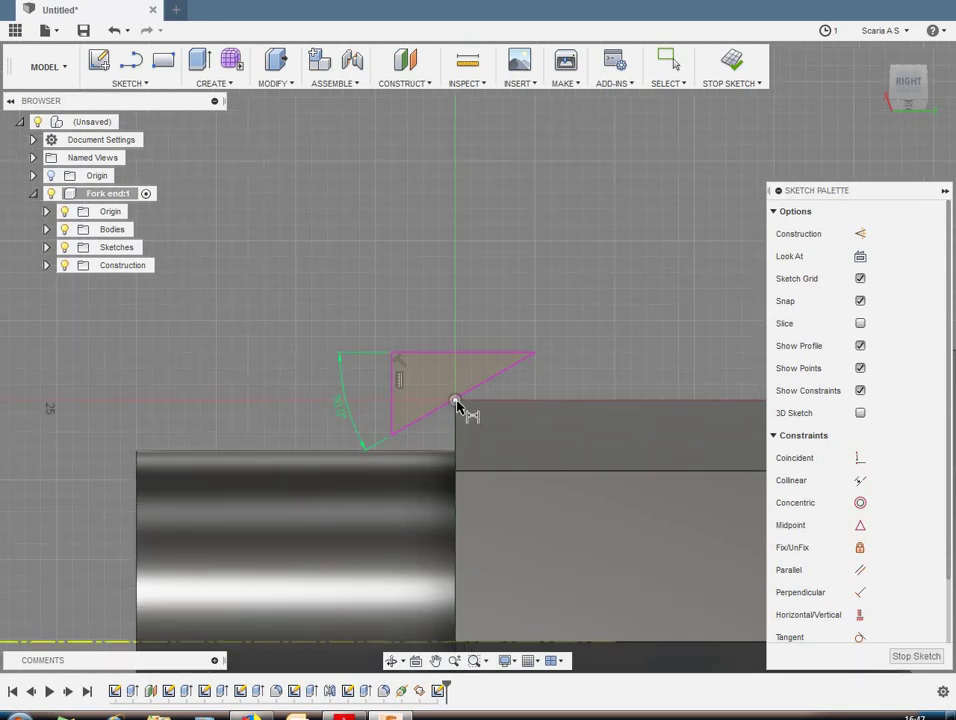
click(534, 351)
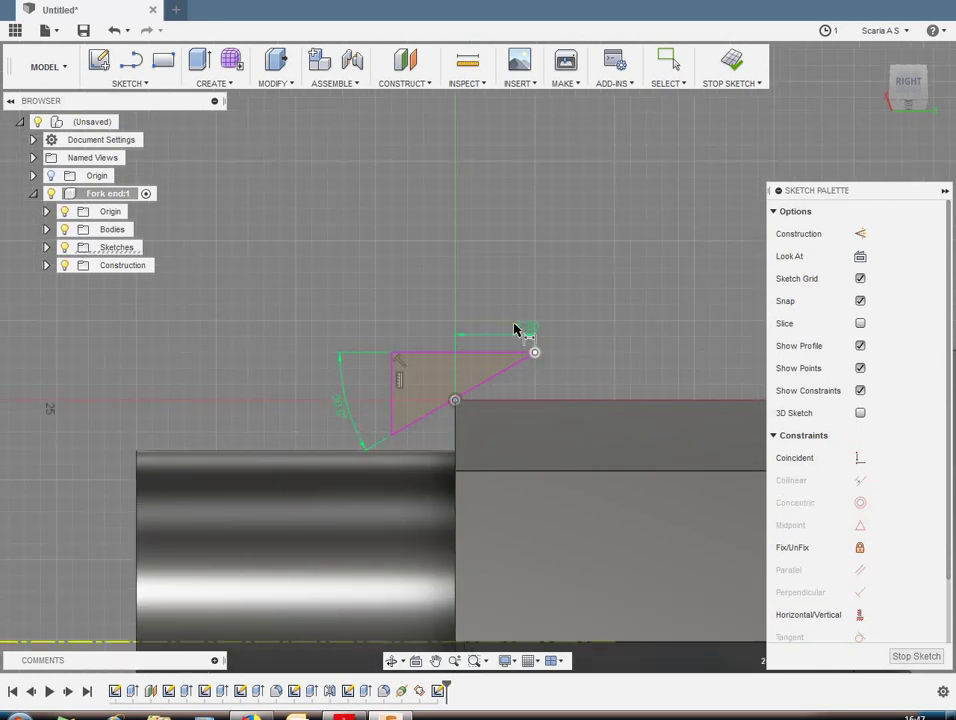
click(552, 338)
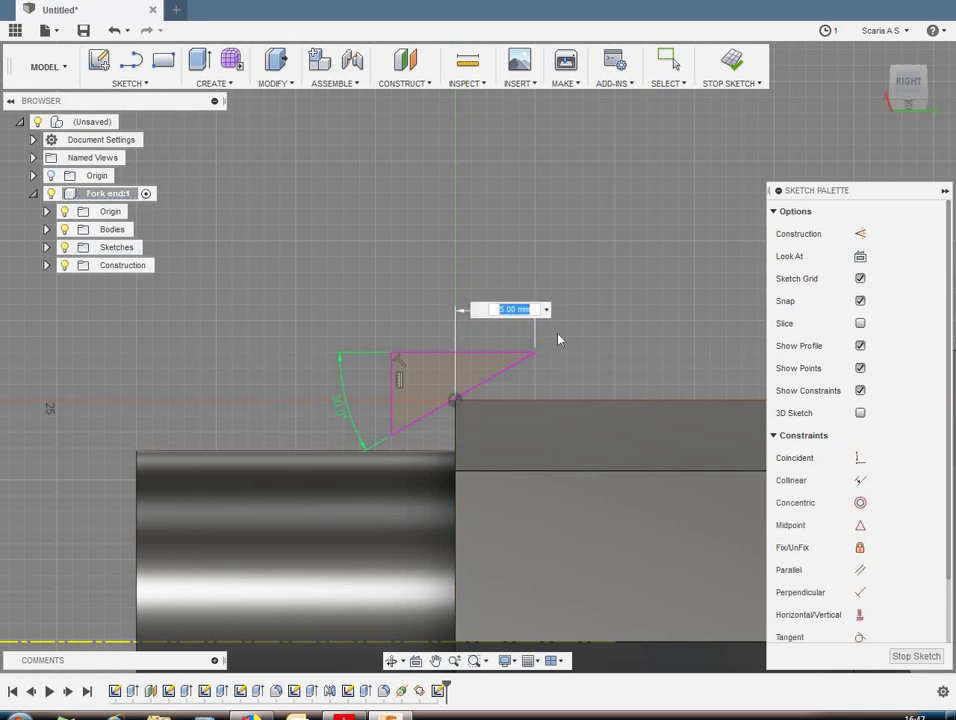
text(2)
key(Return)
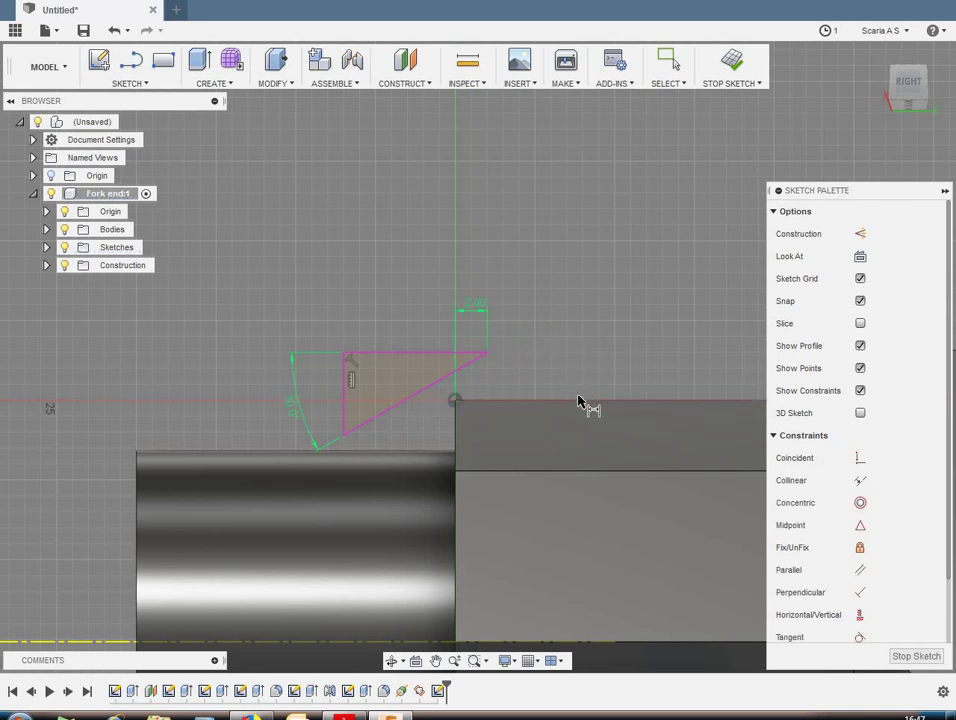
Step: Make the triangle's top edge coincident with the shoulder corner and finish the sketch
click(858, 458)
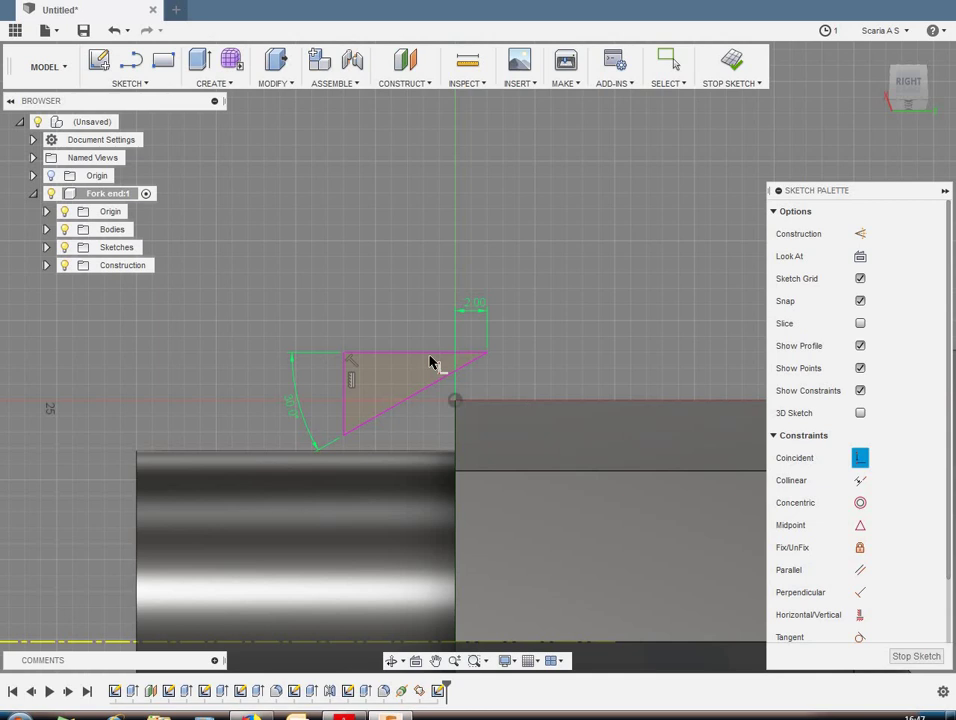
click(432, 355)
click(456, 402)
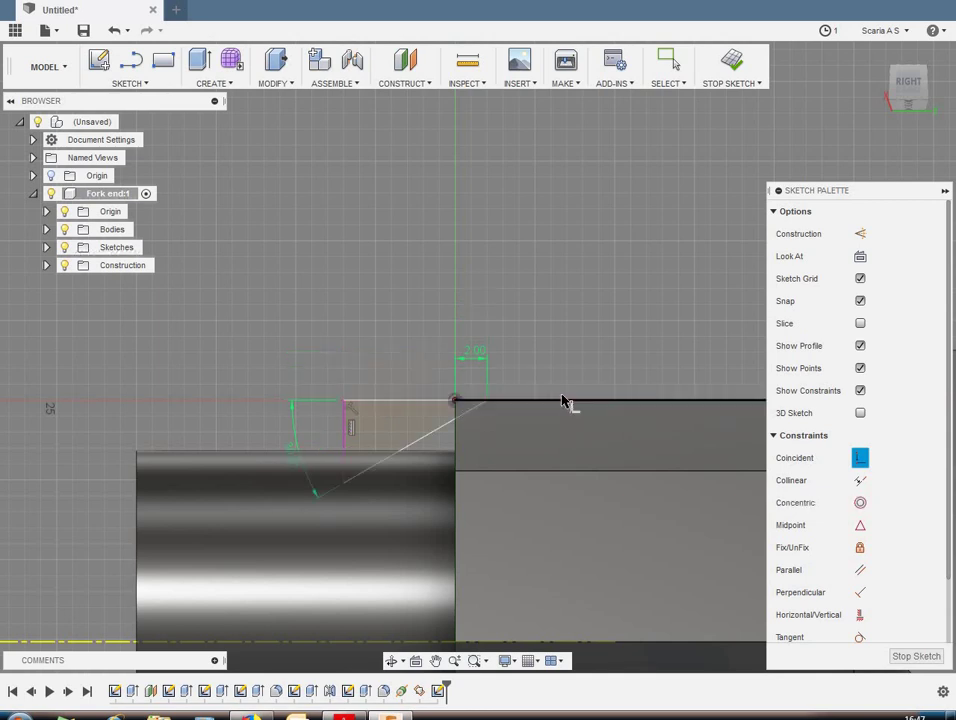
right_click(397, 294)
click(437, 290)
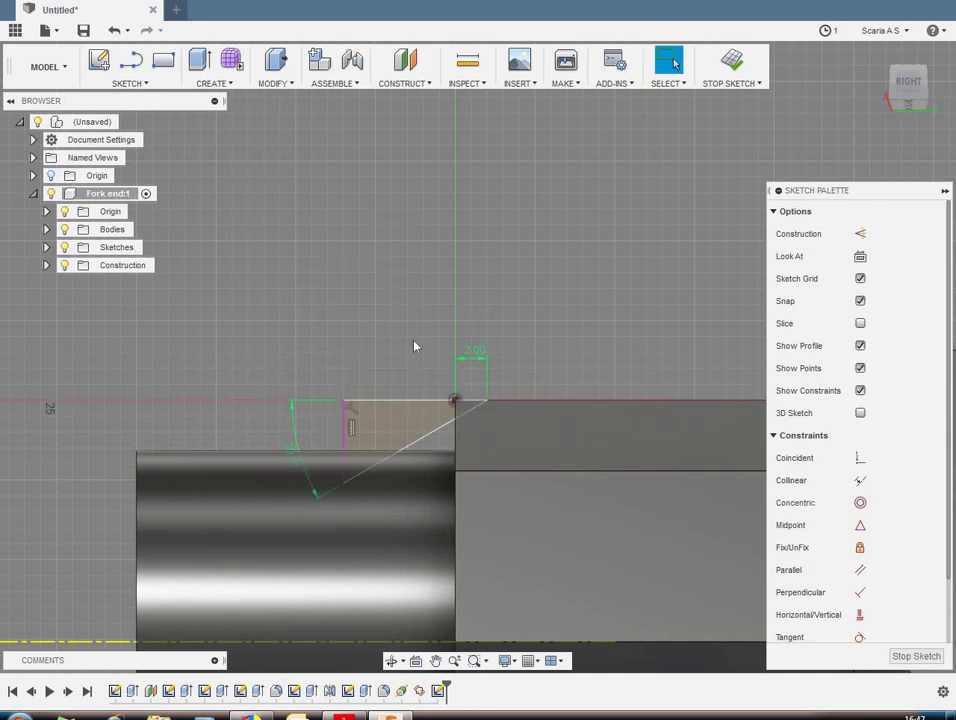
drag(345, 441, 427, 427)
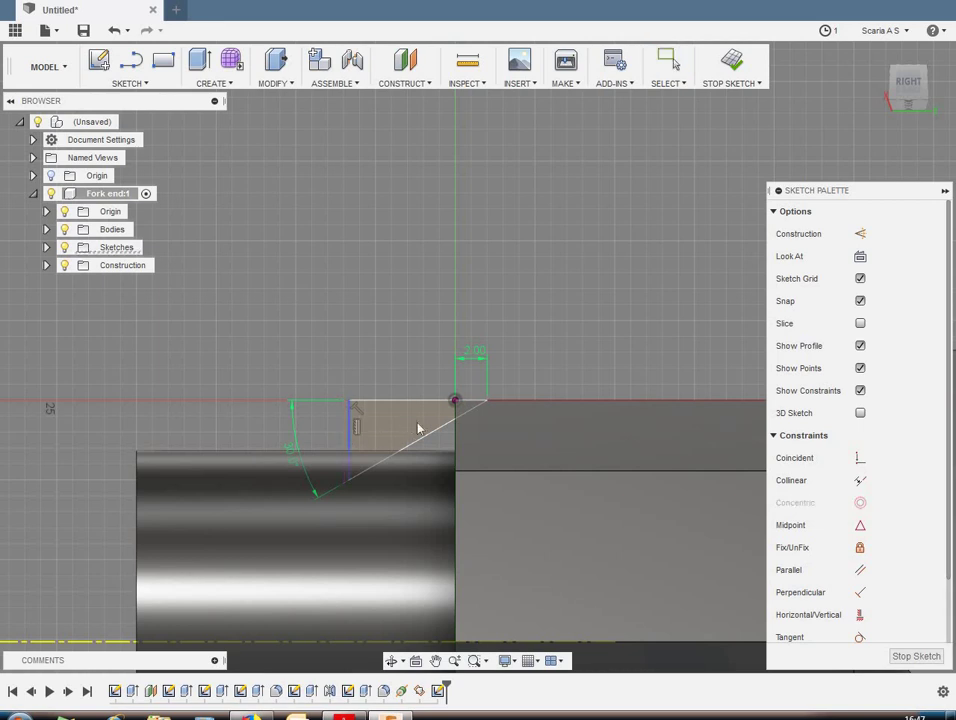
key(Escape)
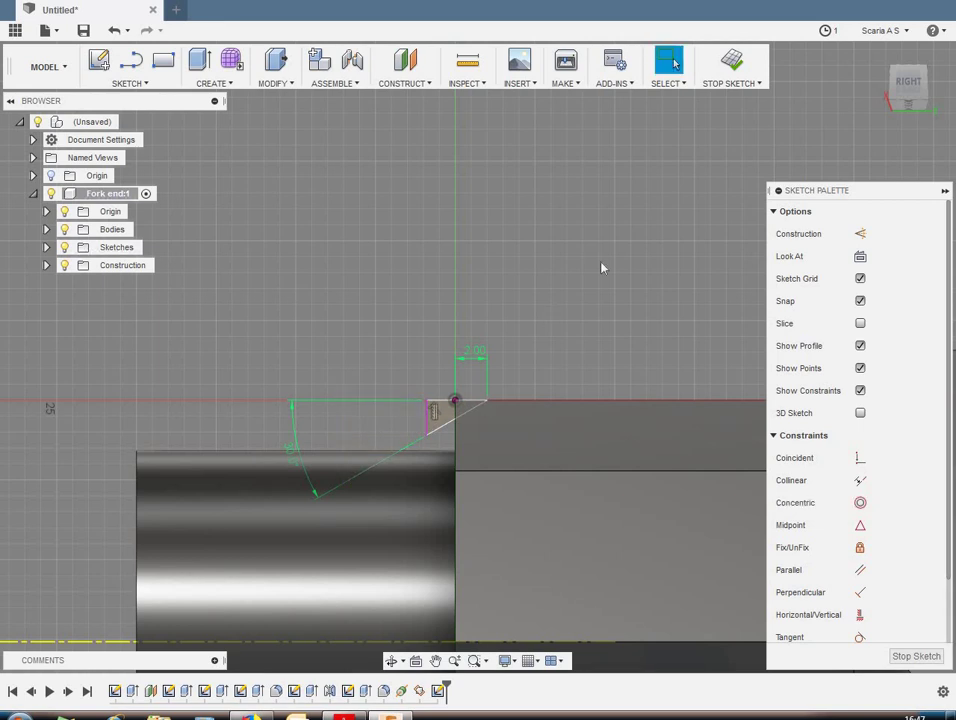
click(733, 62)
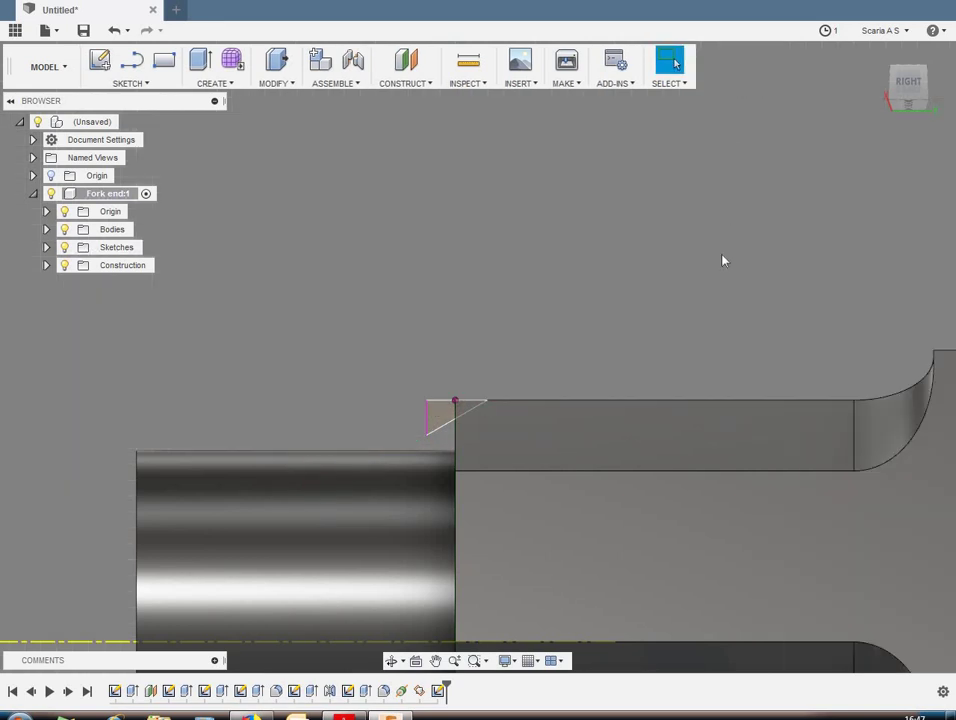
Step: Revolve-cut the triangle profile 360° around Axis1 to chamfer the cylinder's shoulder
click(875, 55)
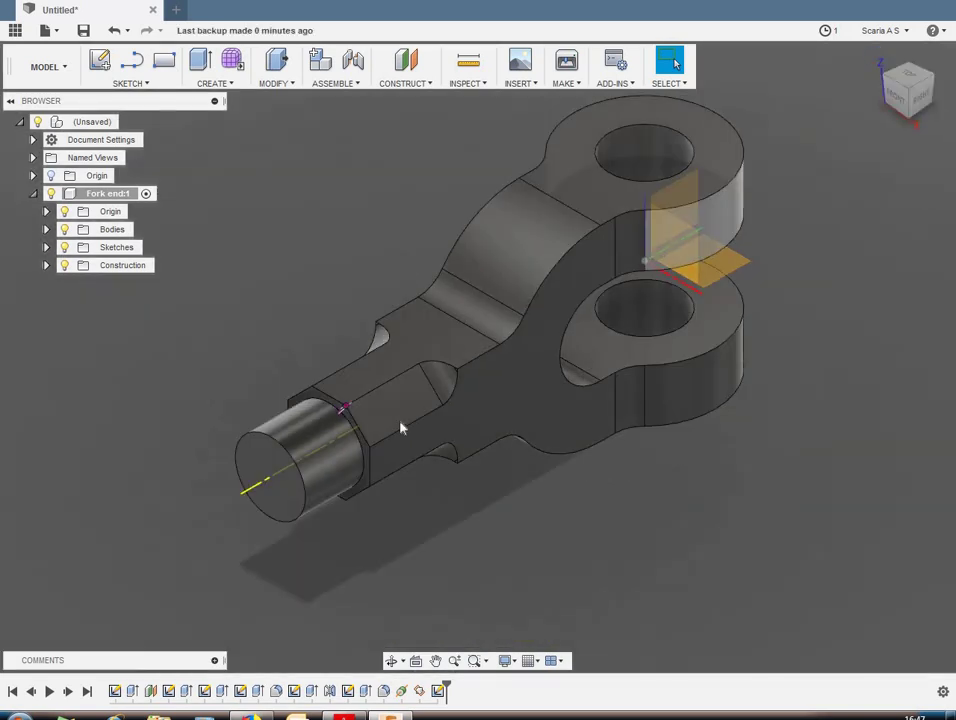
scroll(340, 430, up, 5)
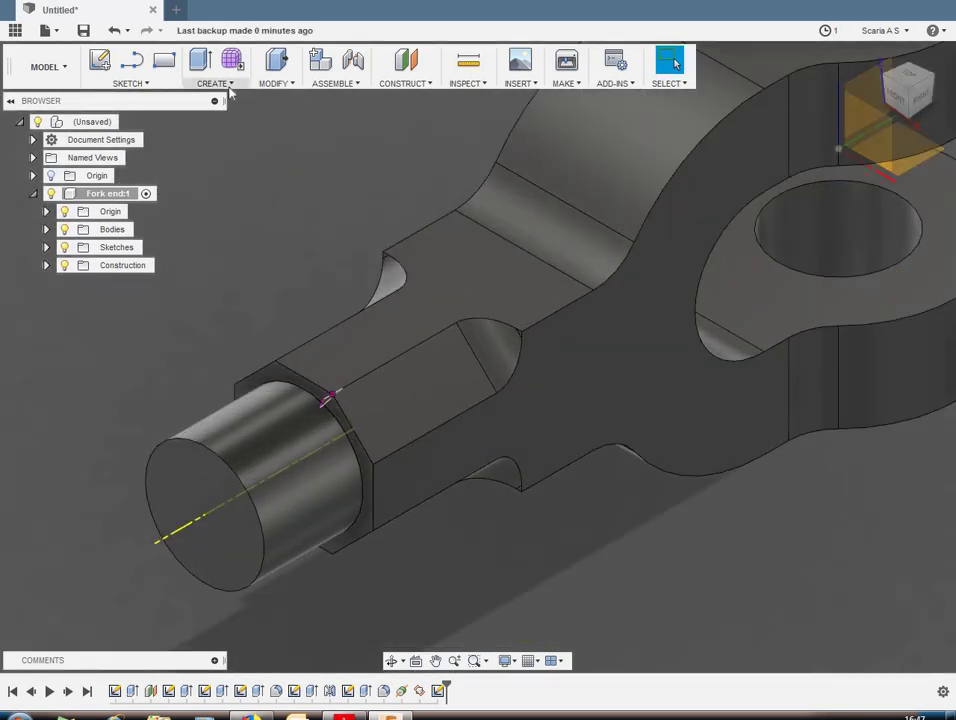
click(215, 83)
click(222, 156)
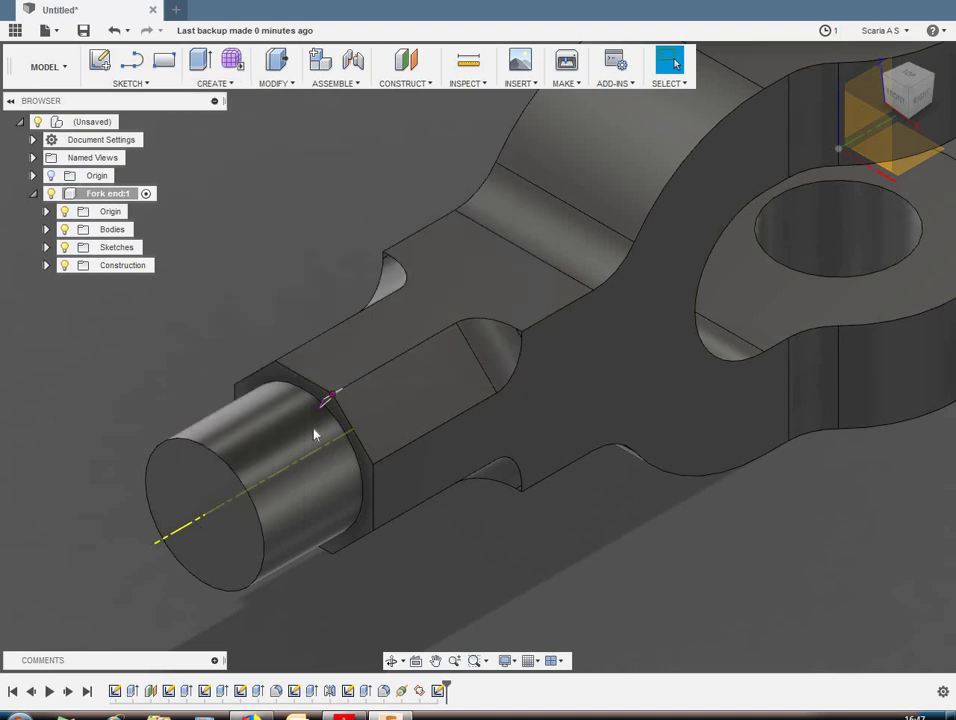
scroll(327, 428, up, 2)
scroll(326, 425, up, 2)
scroll(329, 399, up, 2)
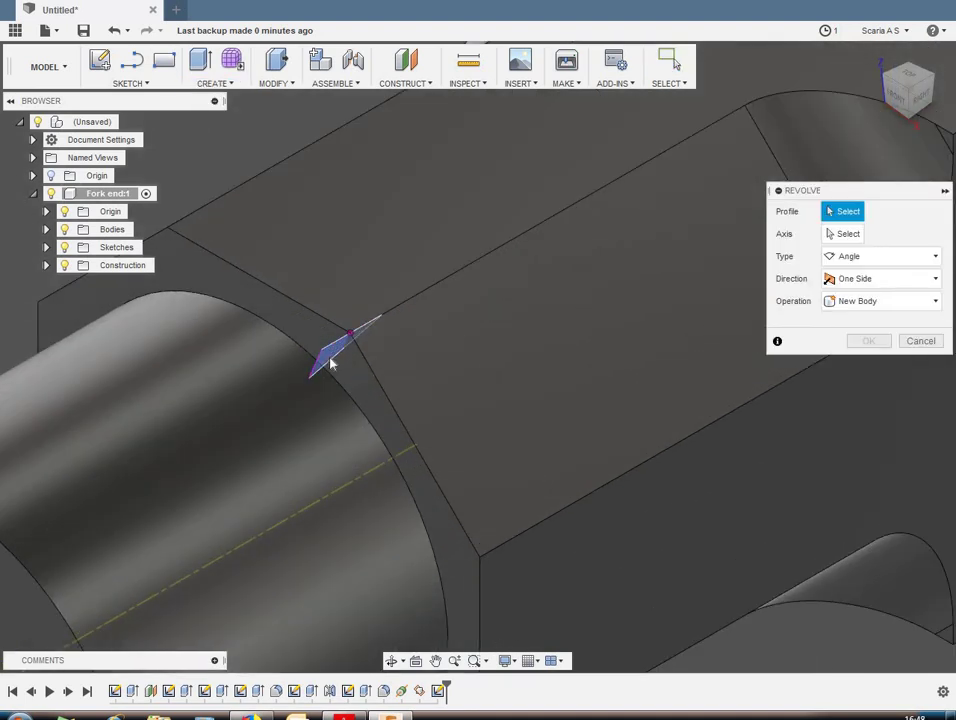
click(331, 362)
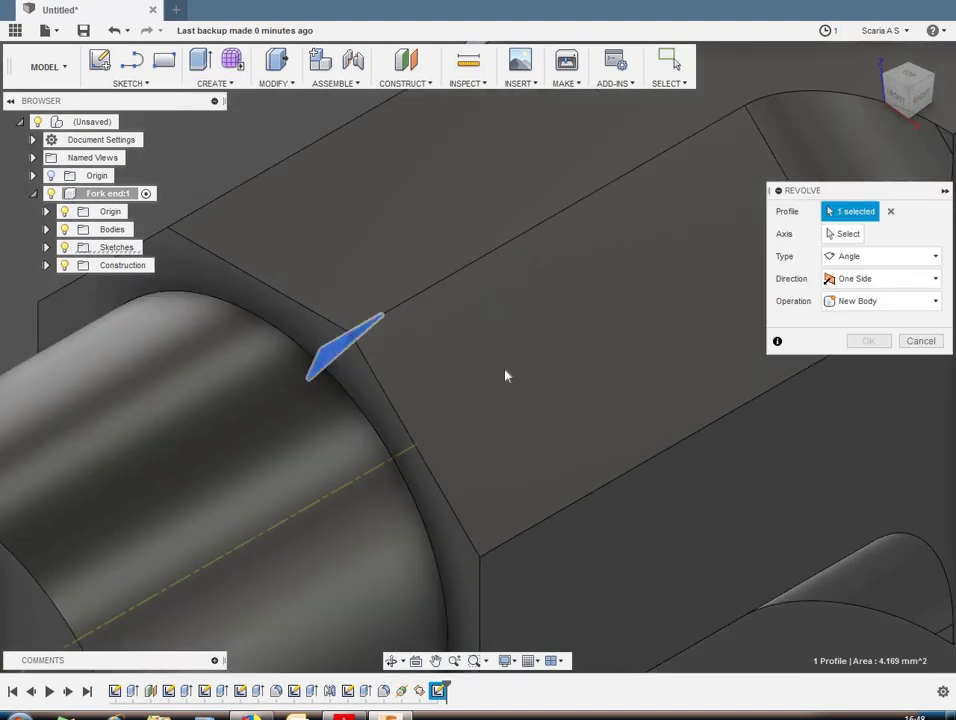
click(843, 233)
scroll(664, 346, down, 2)
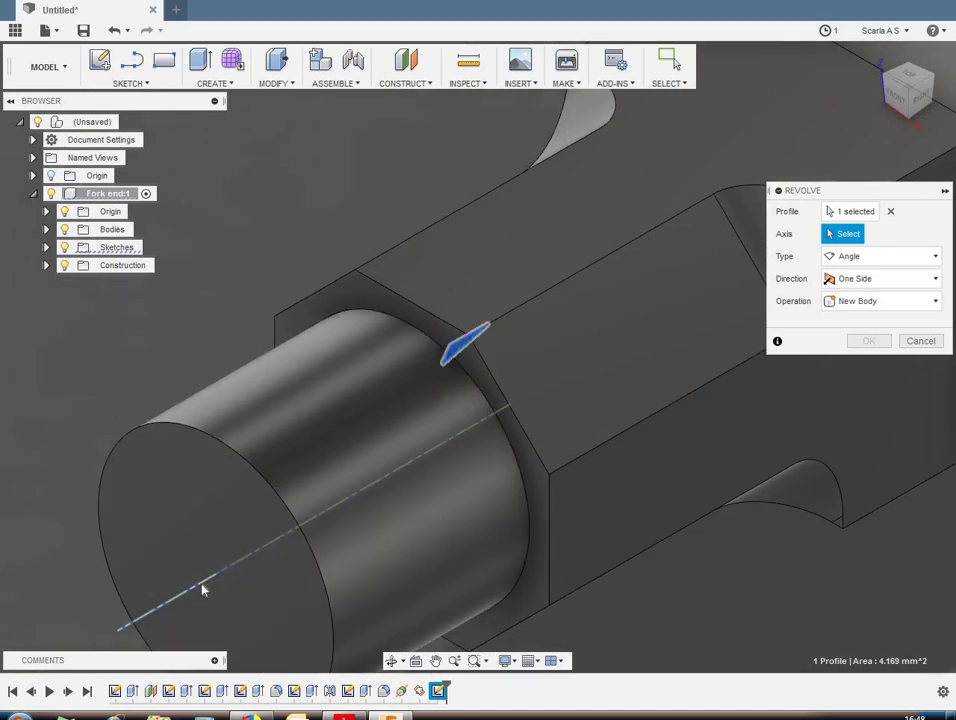
click(202, 590)
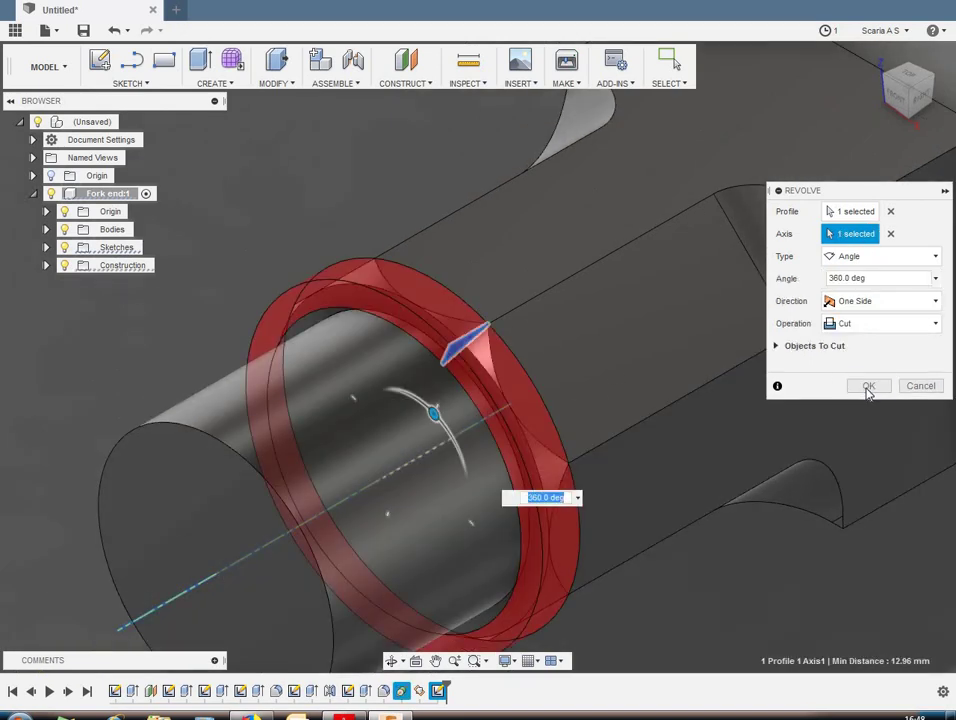
click(866, 387)
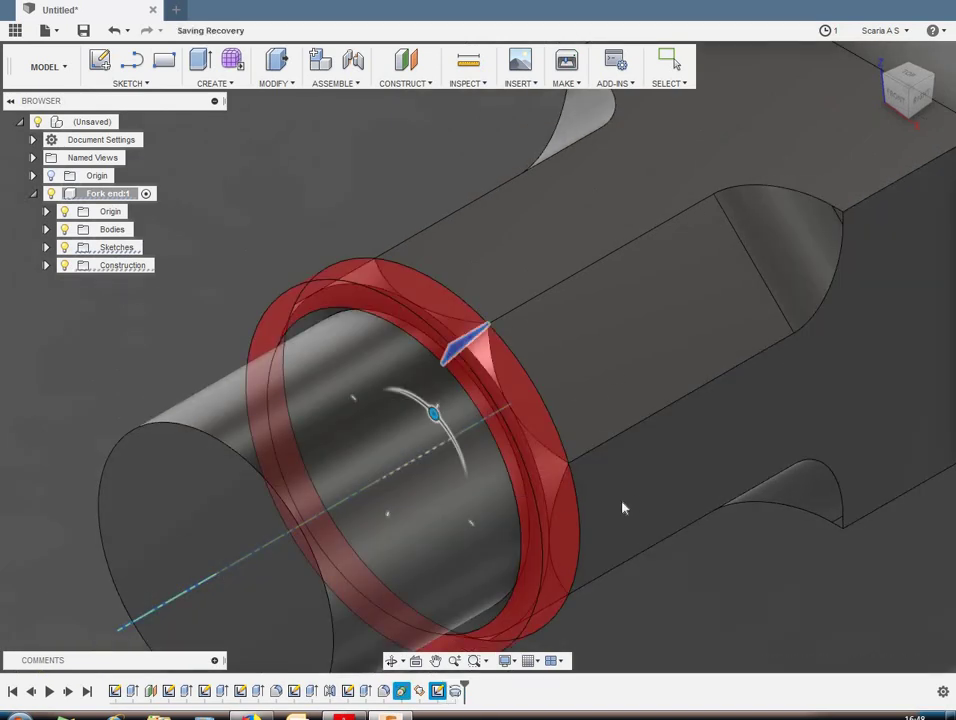
Step: Hide Axis1 and the Fork end:1 origin planes, returning to the home view
scroll(622, 508, down, 3)
scroll(622, 508, down, 2)
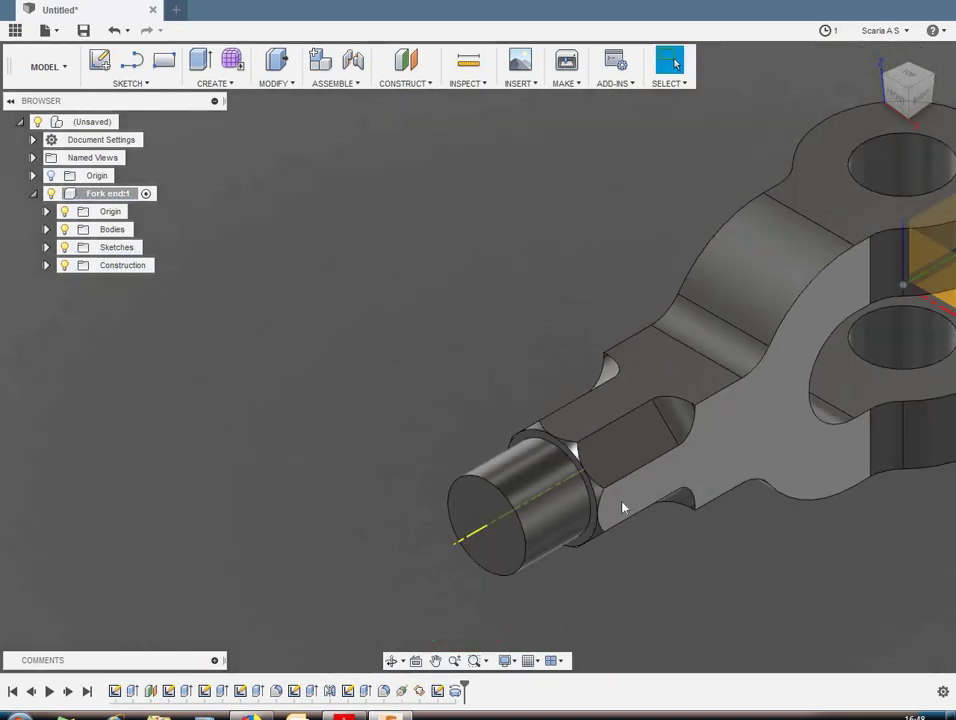
scroll(622, 508, down, 2)
click(46, 265)
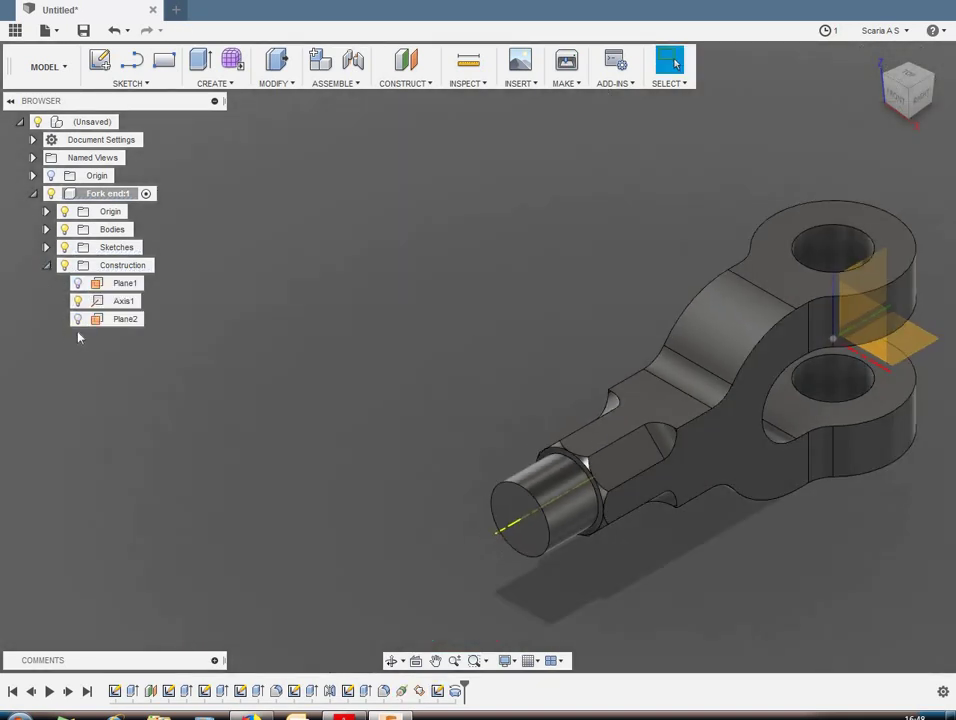
click(79, 300)
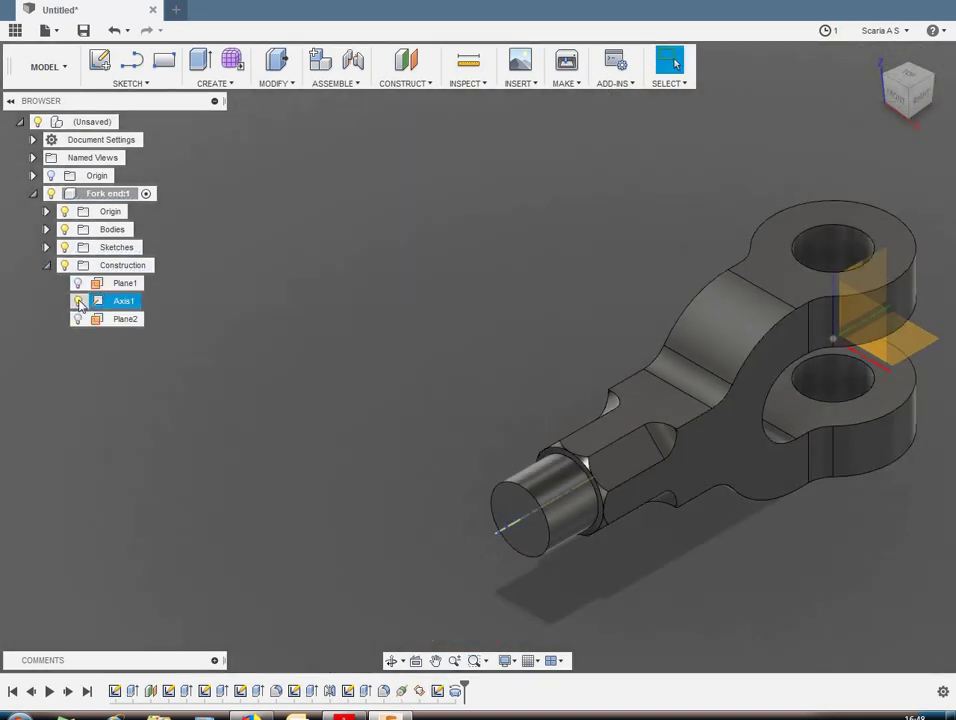
click(62, 212)
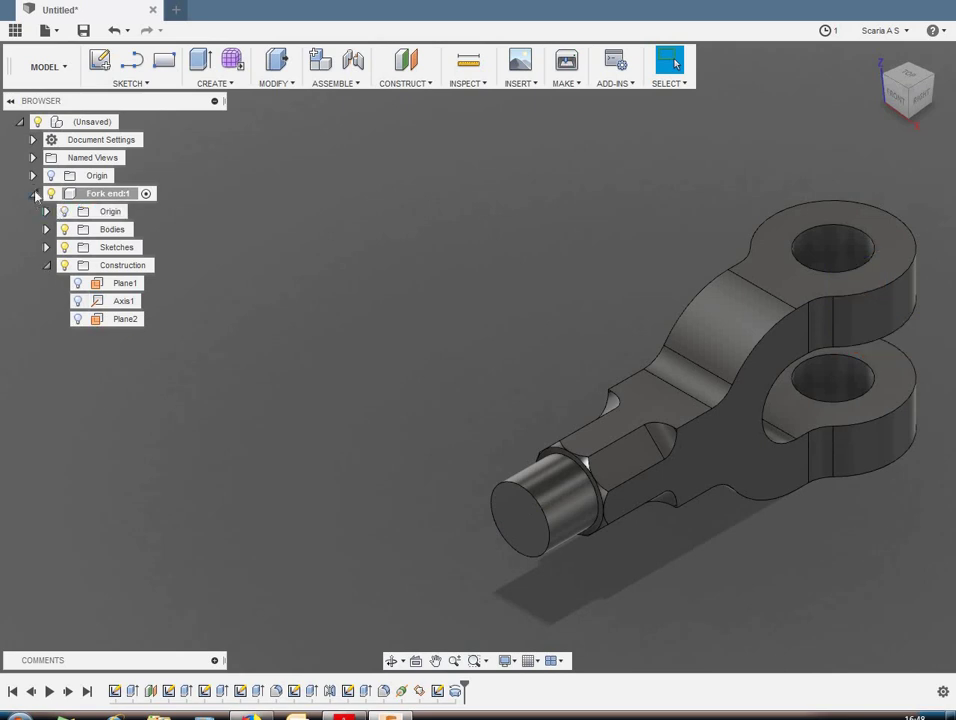
click(34, 194)
scroll(316, 375, down, 3)
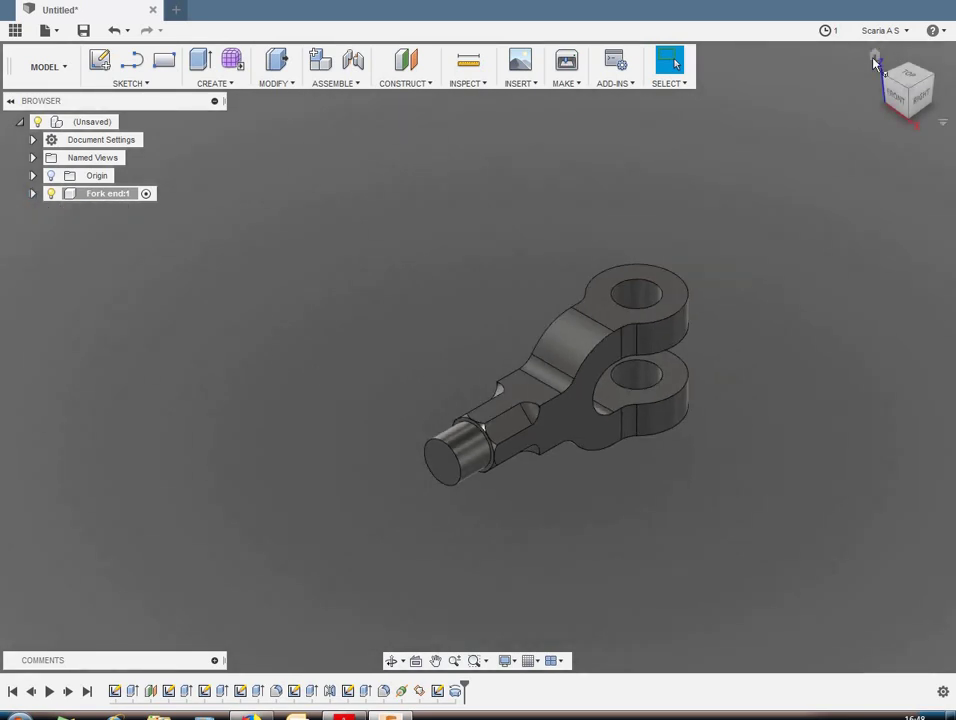
click(874, 55)
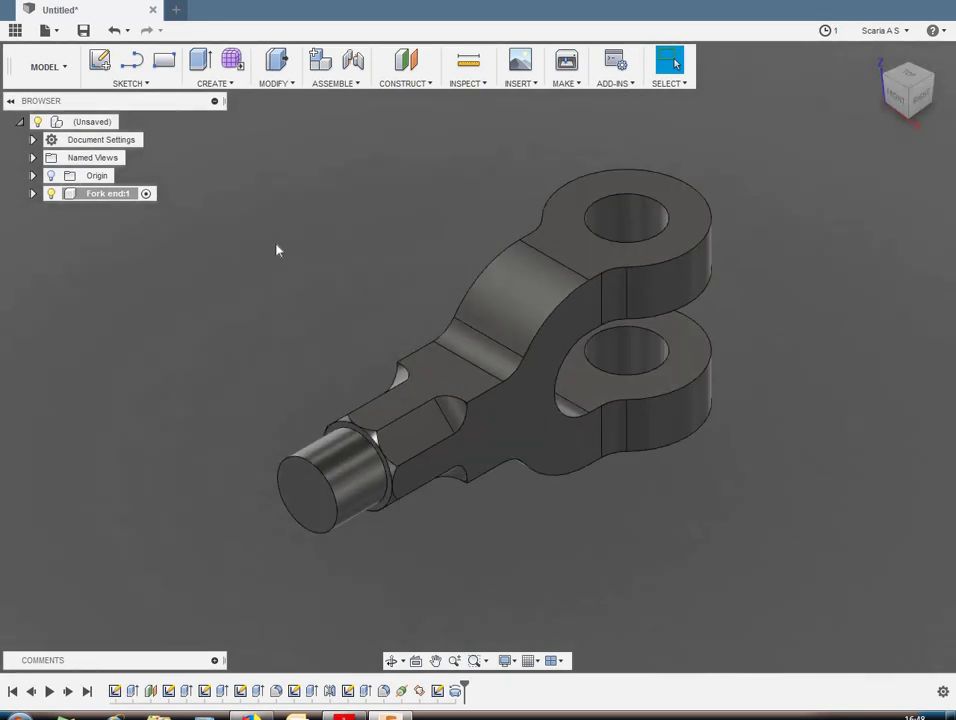
Step: Activate the top-level assembly and ground Fork end:1 so it cannot move
click(127, 122)
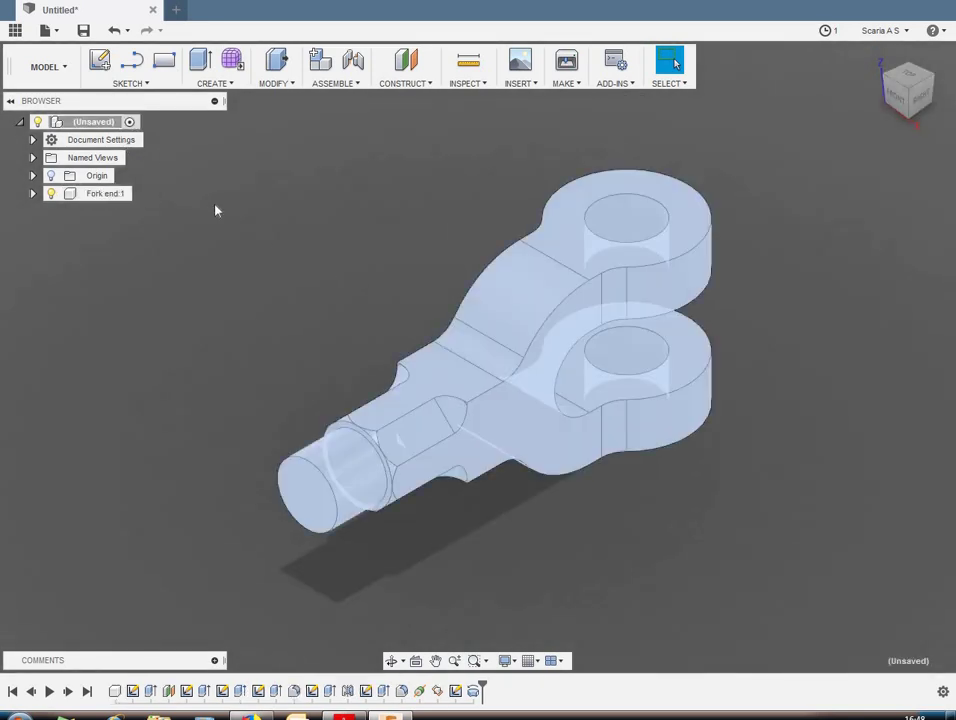
right_click(106, 194)
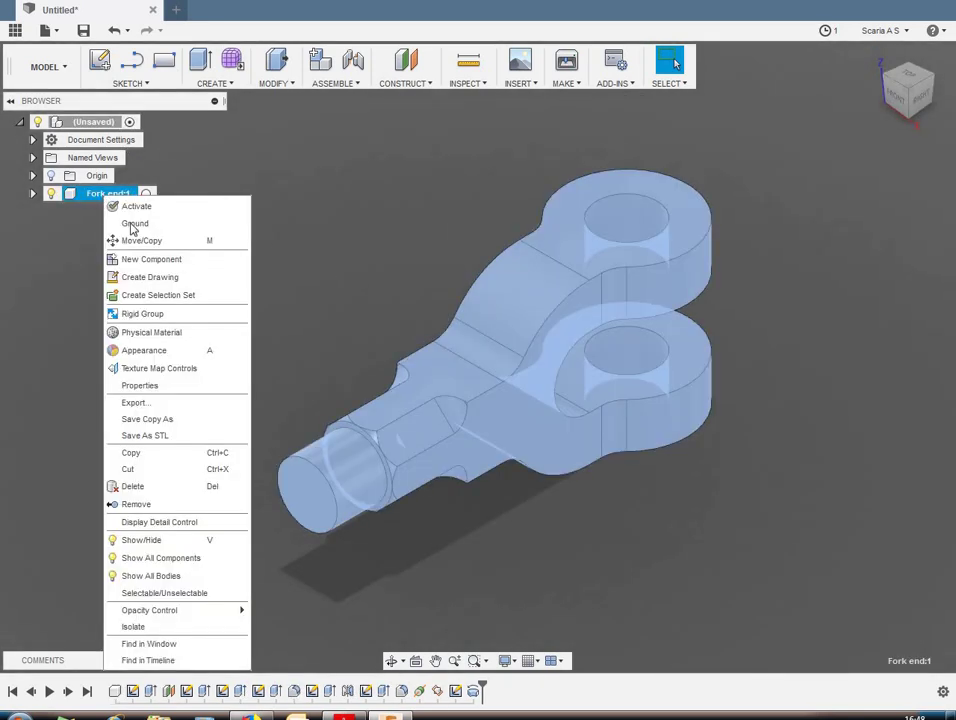
click(272, 244)
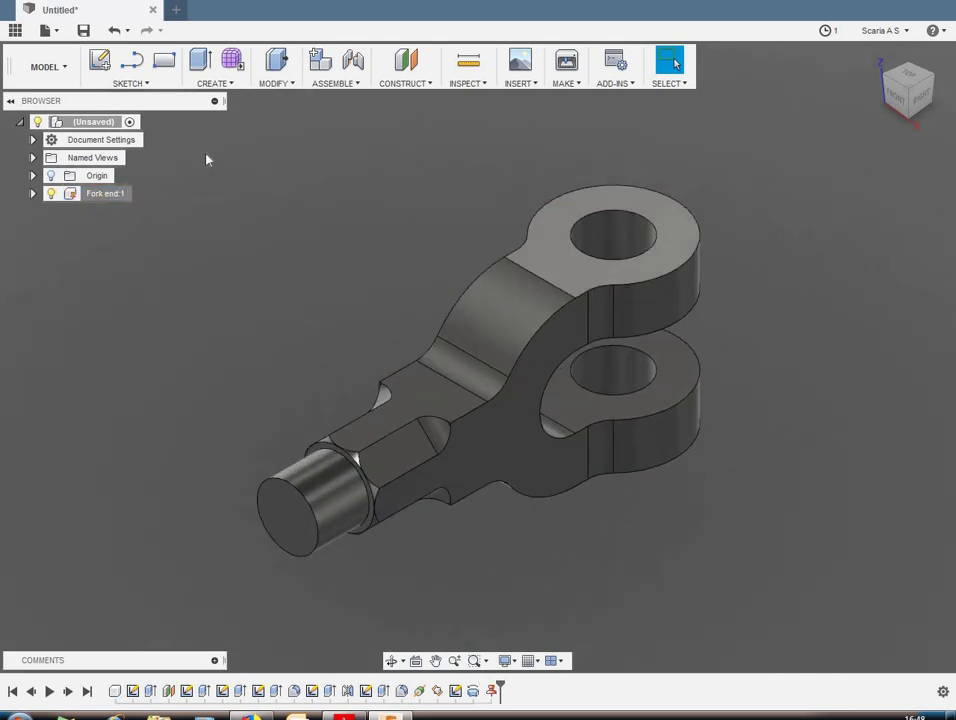
Step: Create a new empty component under the top-level design and name it Eye end
right_click(83, 123)
click(138, 133)
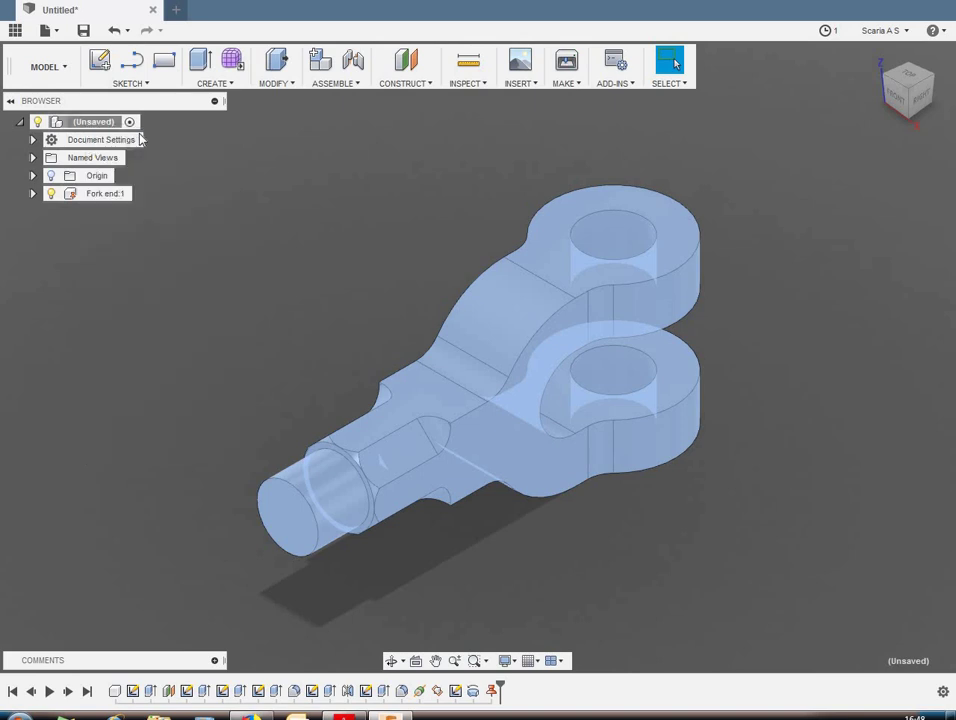
double_click(108, 211)
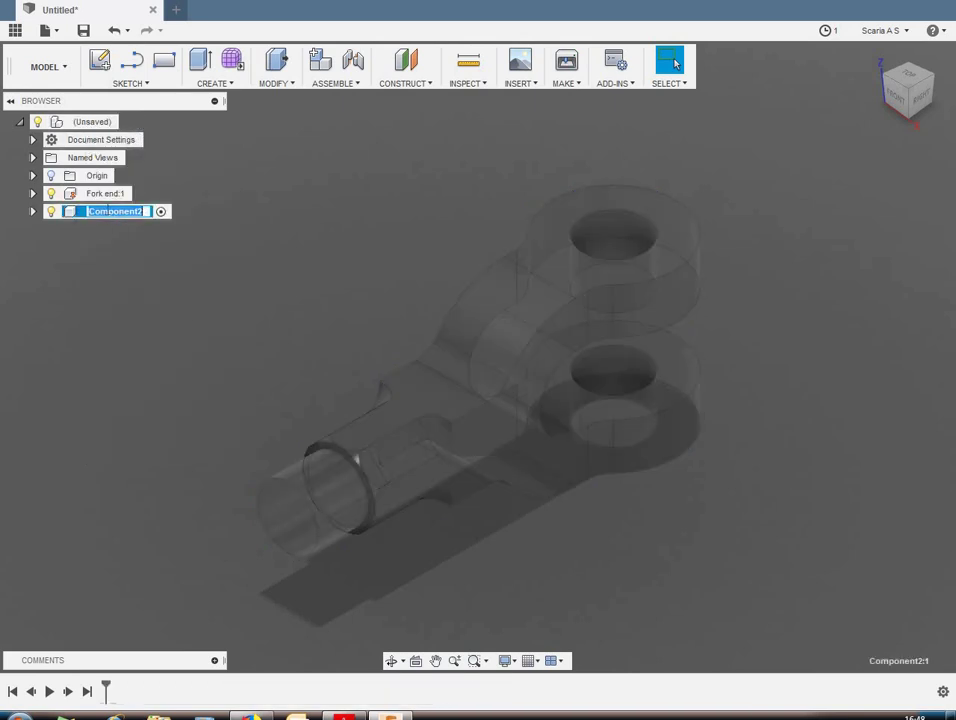
text(Eye end:1)
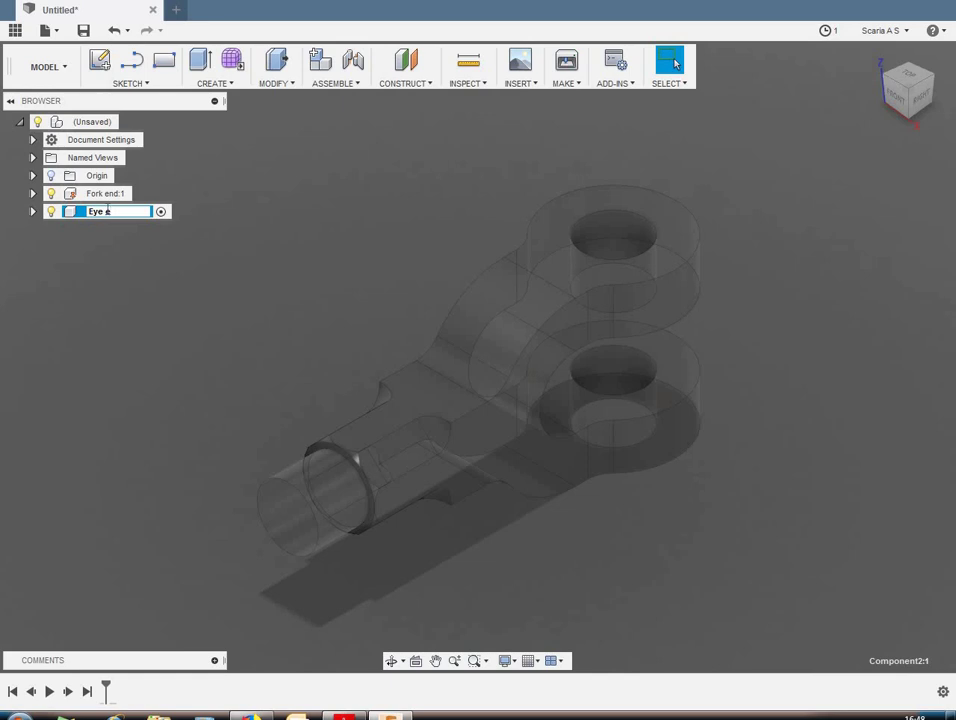
Step: Show the Eye end origin and start a sketch on its XY plane
click(33, 211)
click(64, 229)
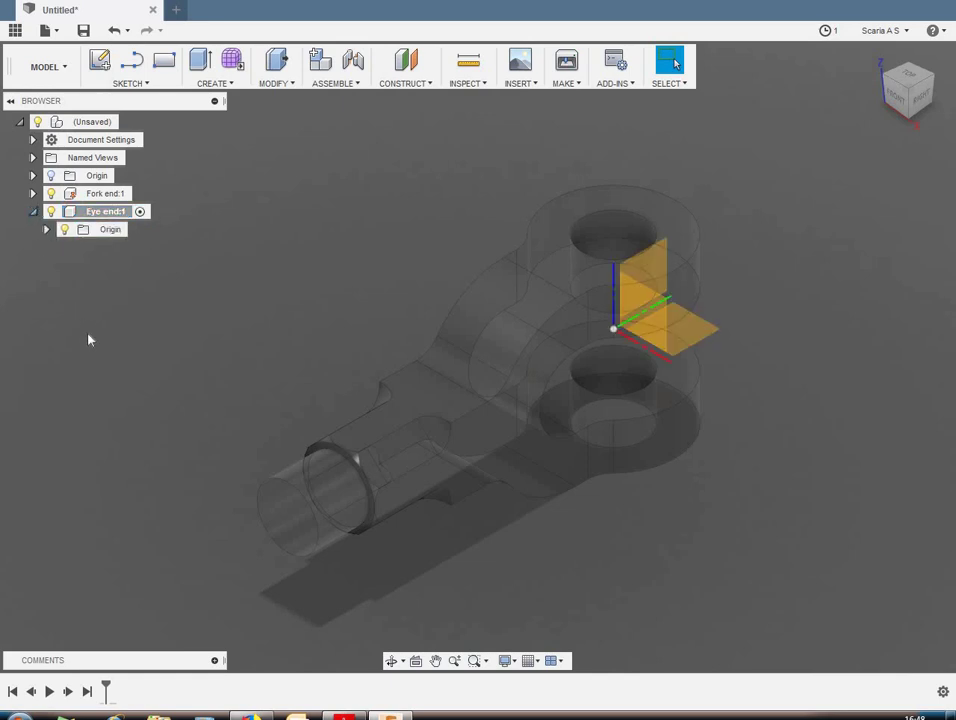
right_click(706, 335)
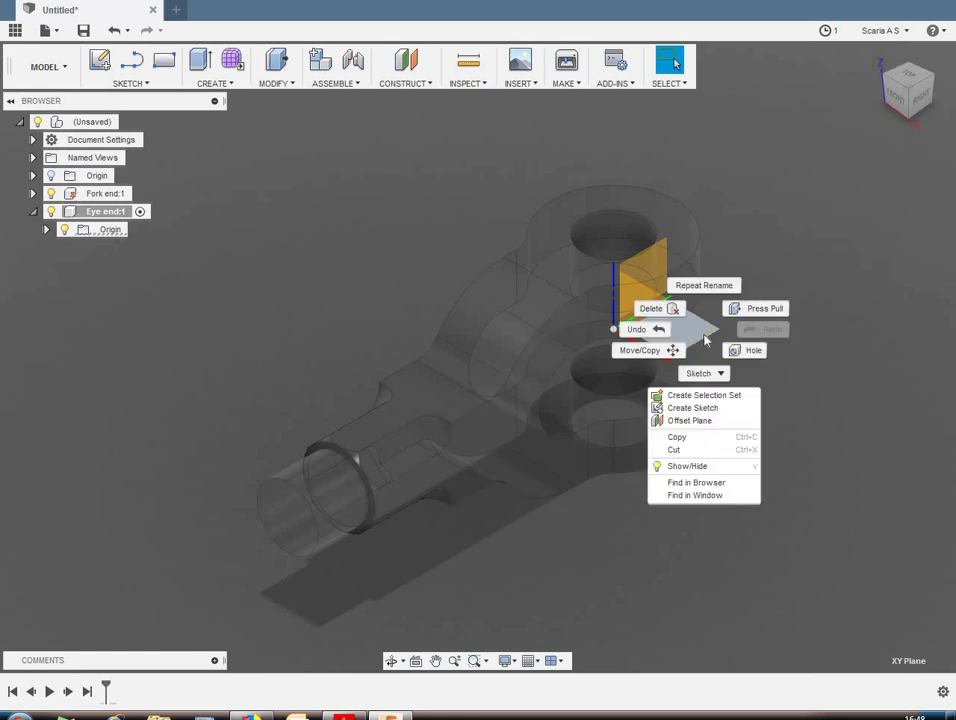
click(690, 408)
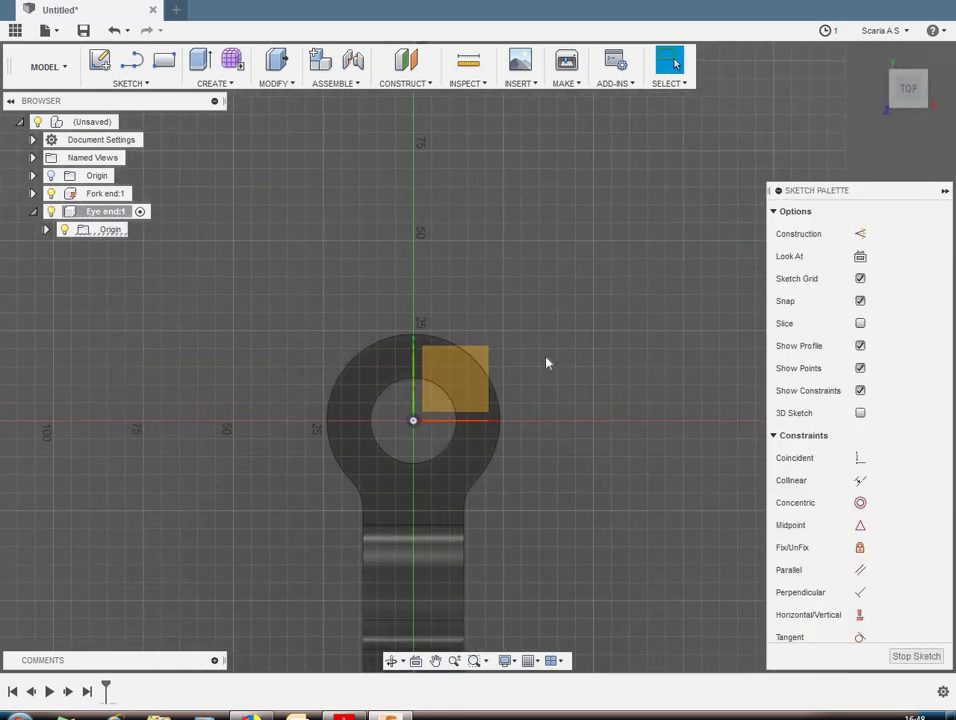
Step: Draw a Ø24 mm inner and Ø48 mm outer circle at the origin, then finish the sketch
key(c)
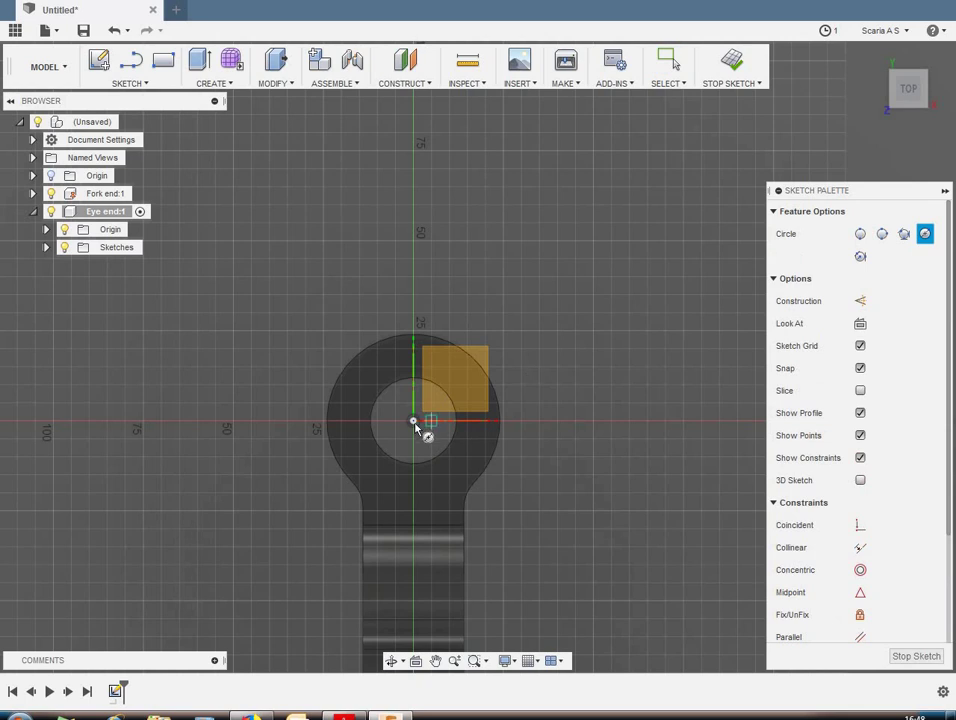
click(413, 421)
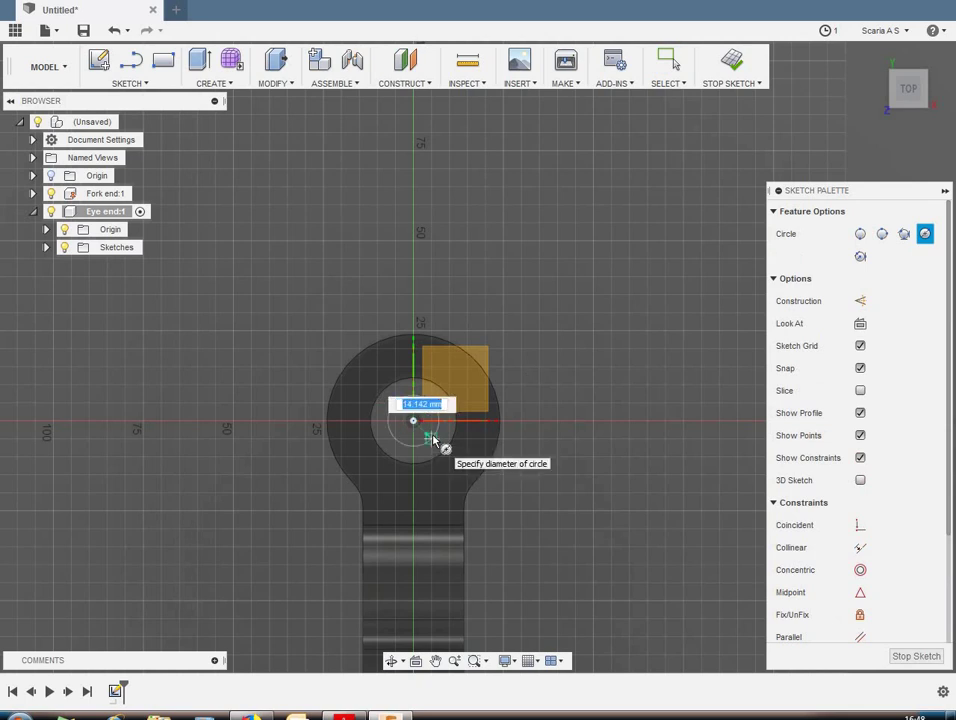
text(22)
key(Return)
key(Escape)
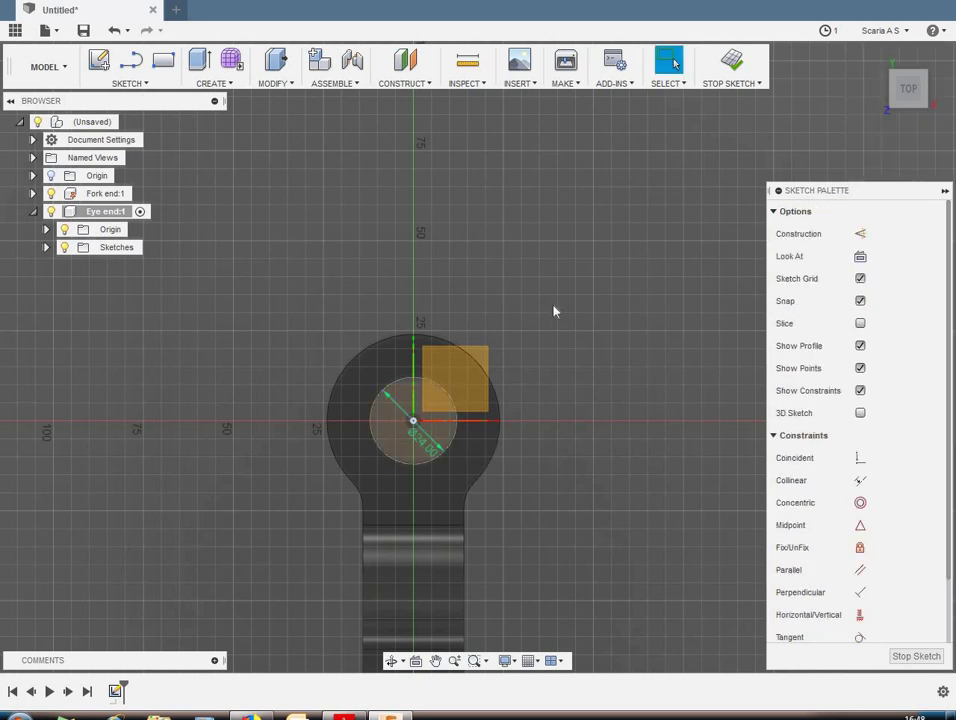
key(c)
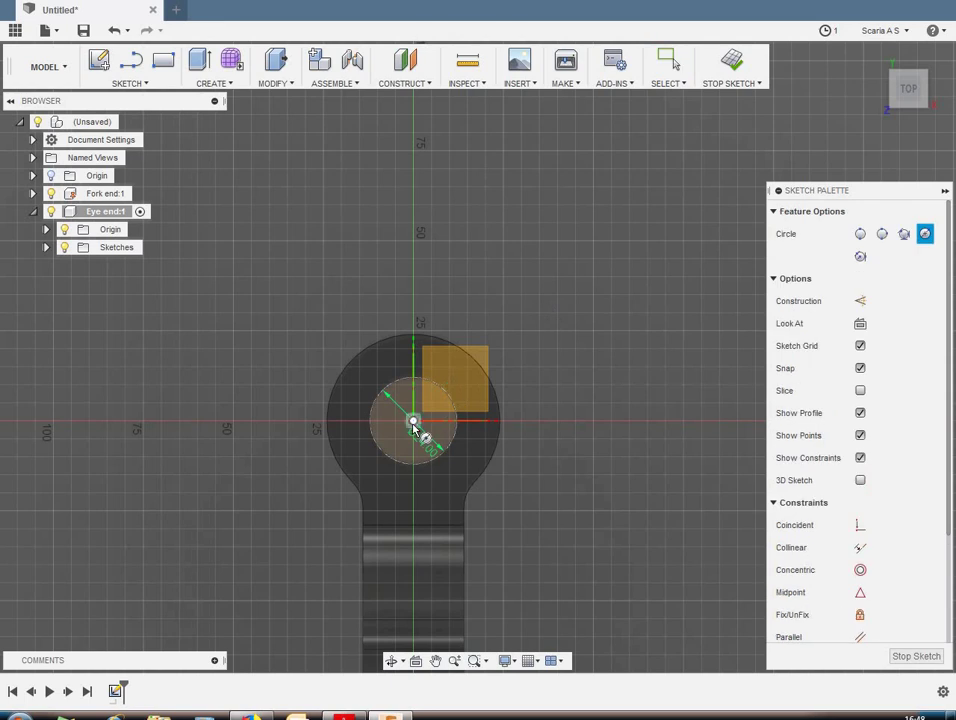
click(414, 425)
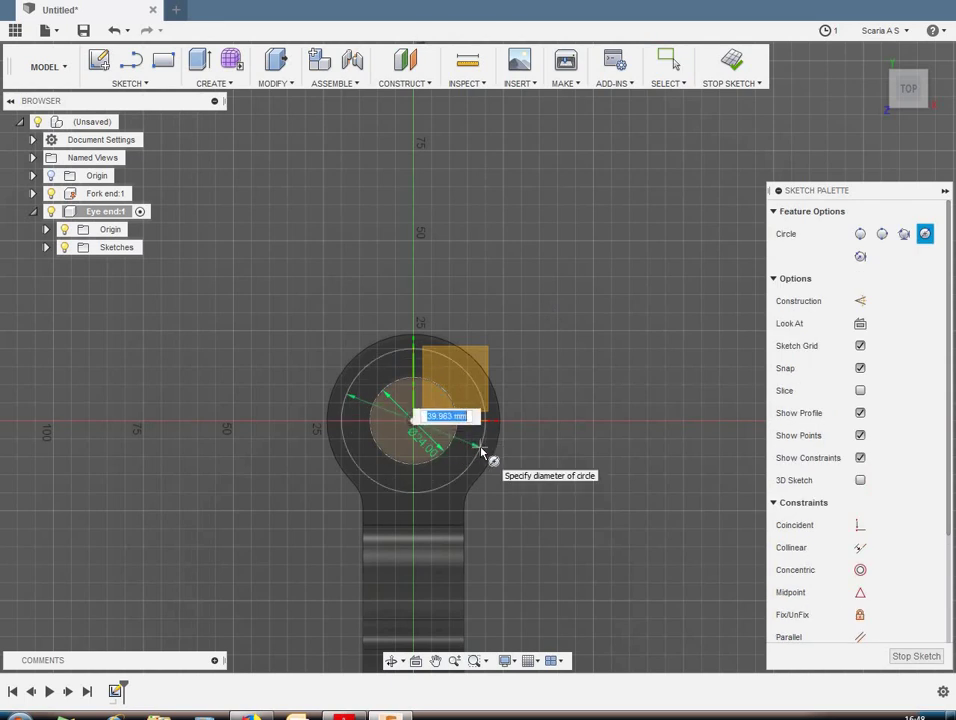
key(Return)
key(Escape)
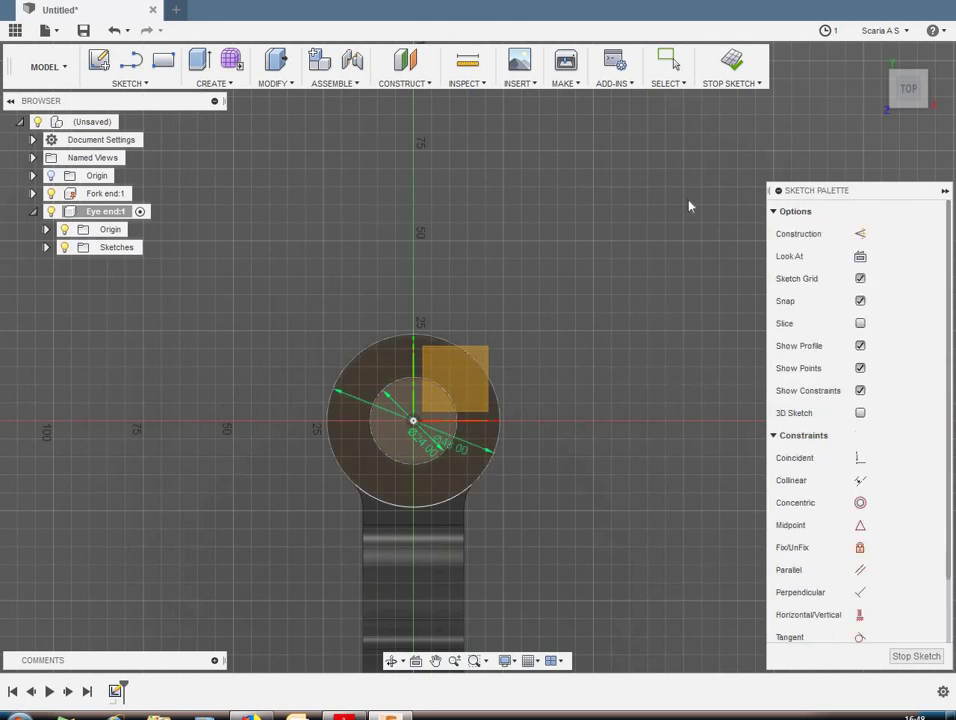
click(740, 72)
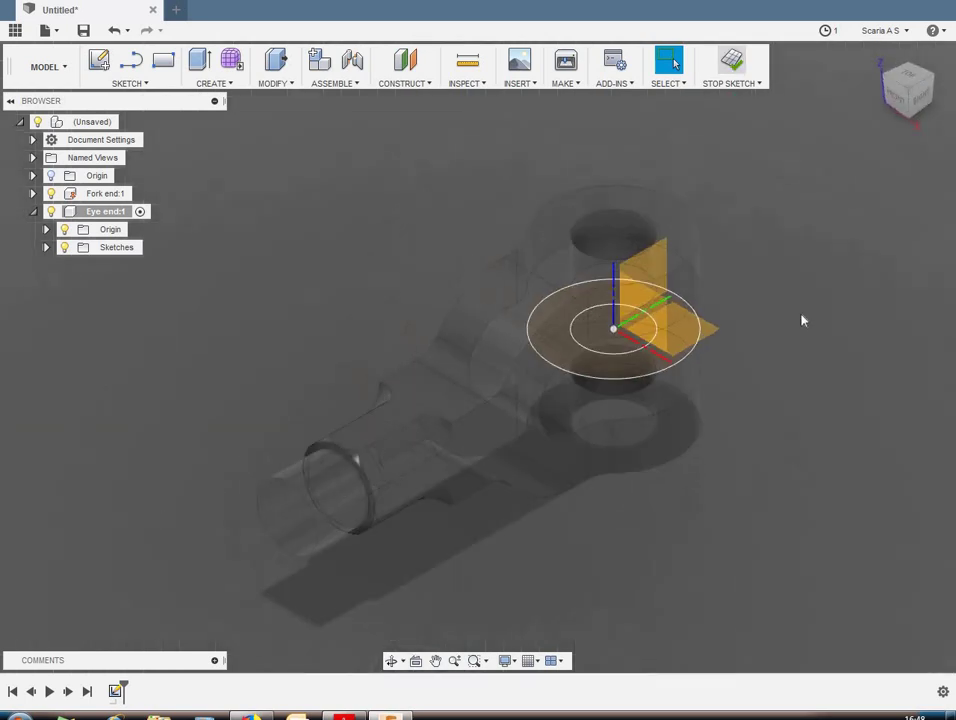
Step: Extrude the ring between the circles, set Symmetric with whole-length measurement
middle_drag(800, 316, 705, 352)
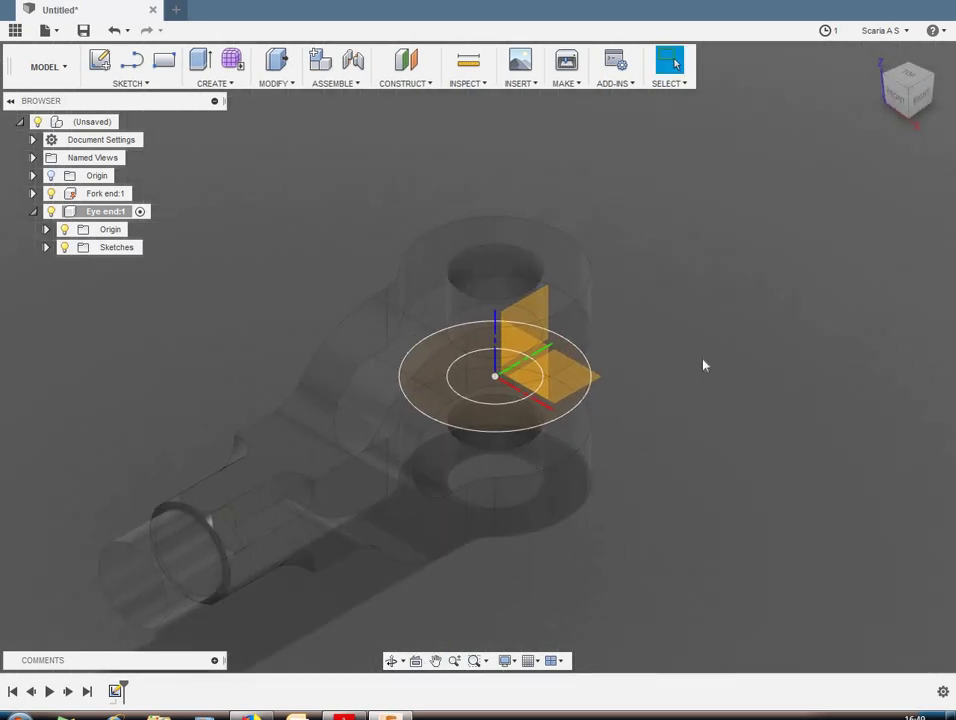
key(e)
click(573, 389)
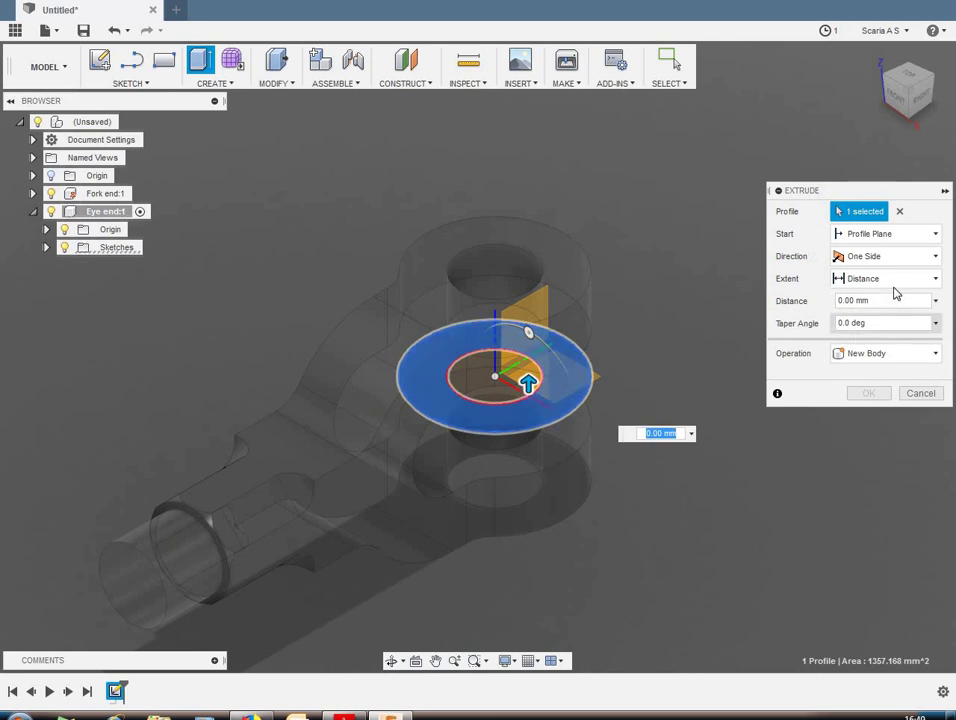
click(925, 279)
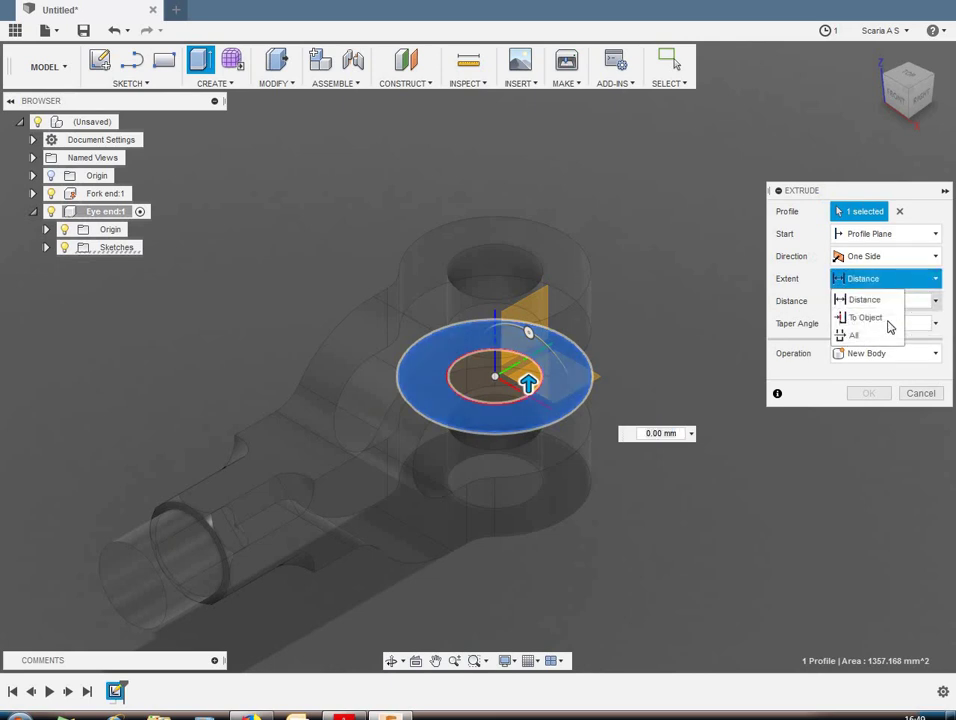
click(895, 256)
click(868, 313)
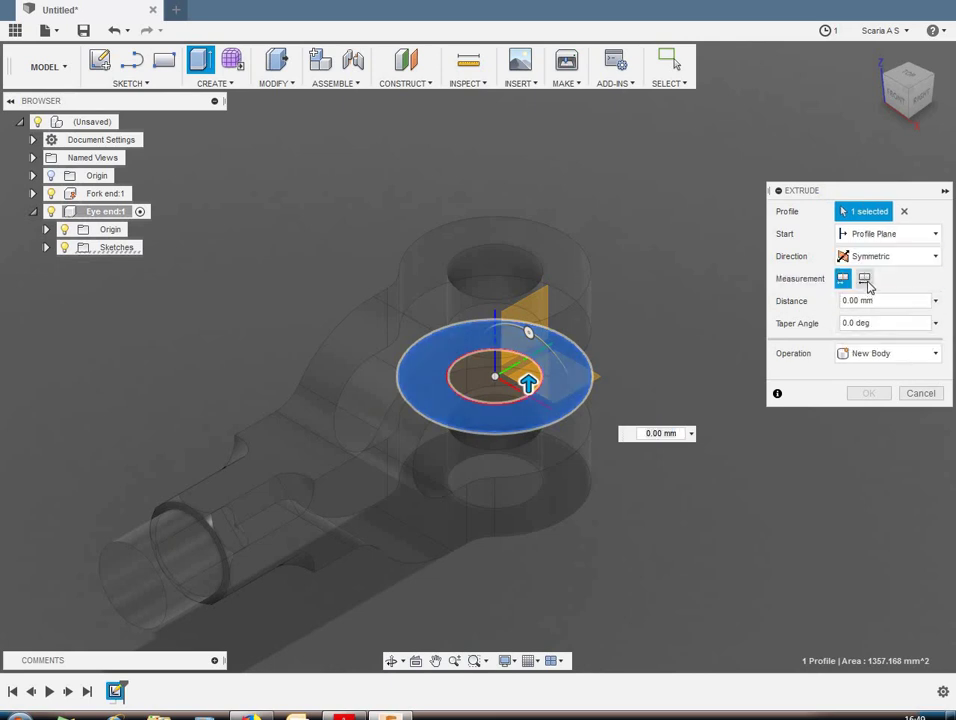
click(865, 280)
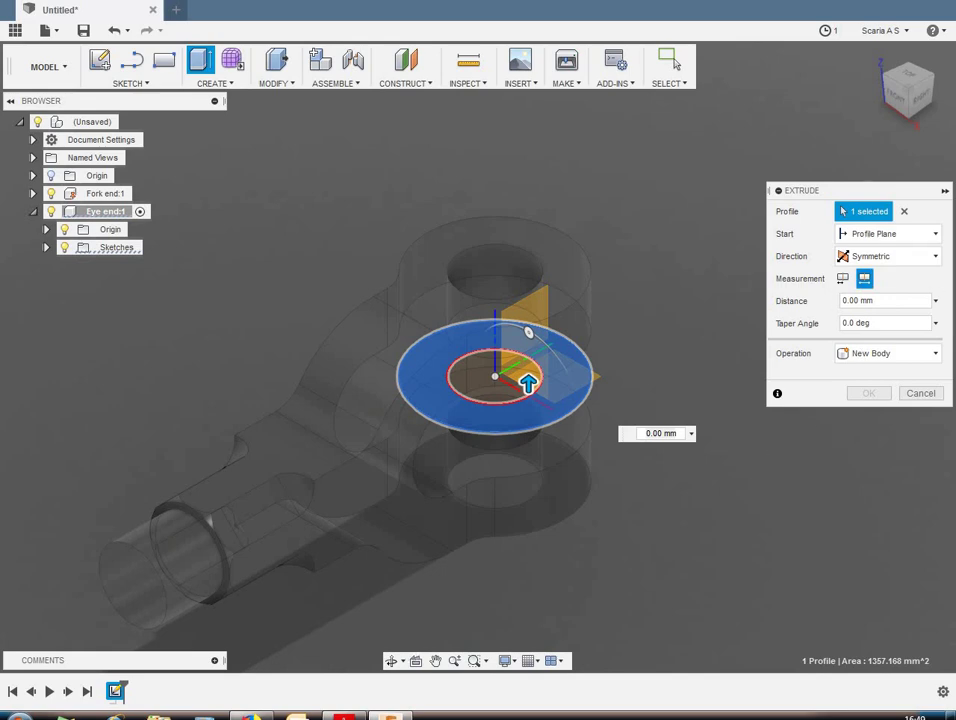
Step: Enter 28 mm as the extrusion length after checking the knuckle drawing
click(355, 712)
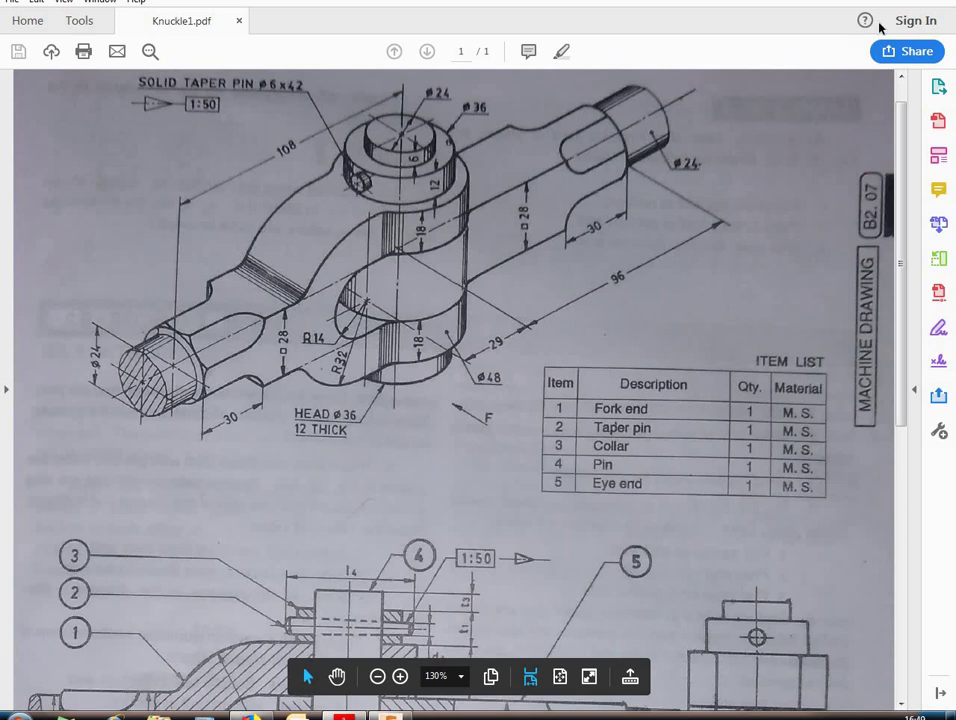
key(alt+Tab)
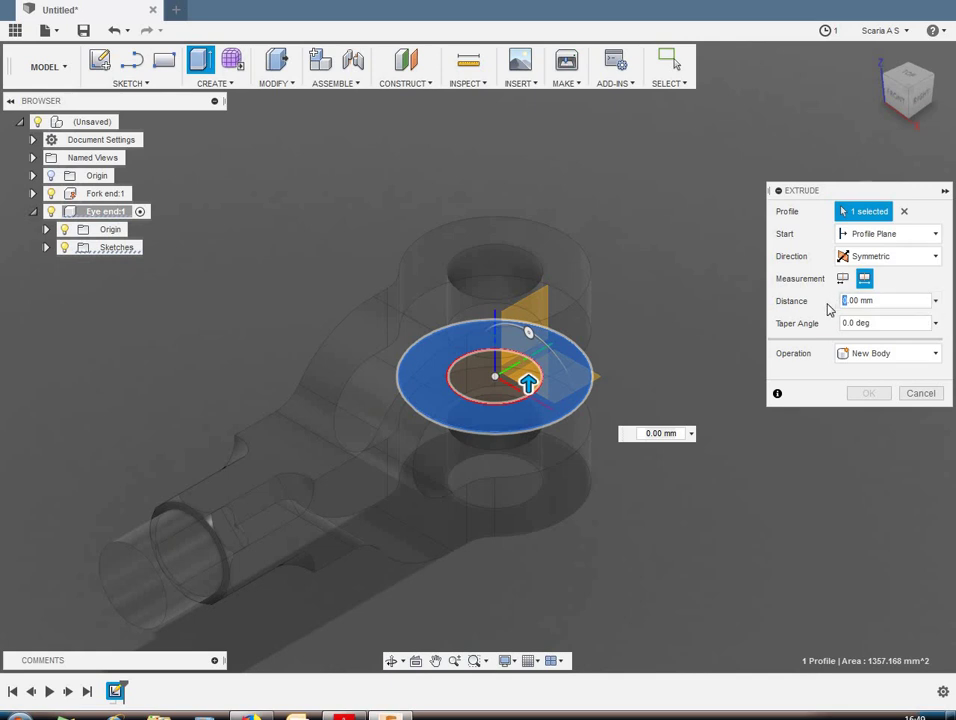
text(8)
key(Return)
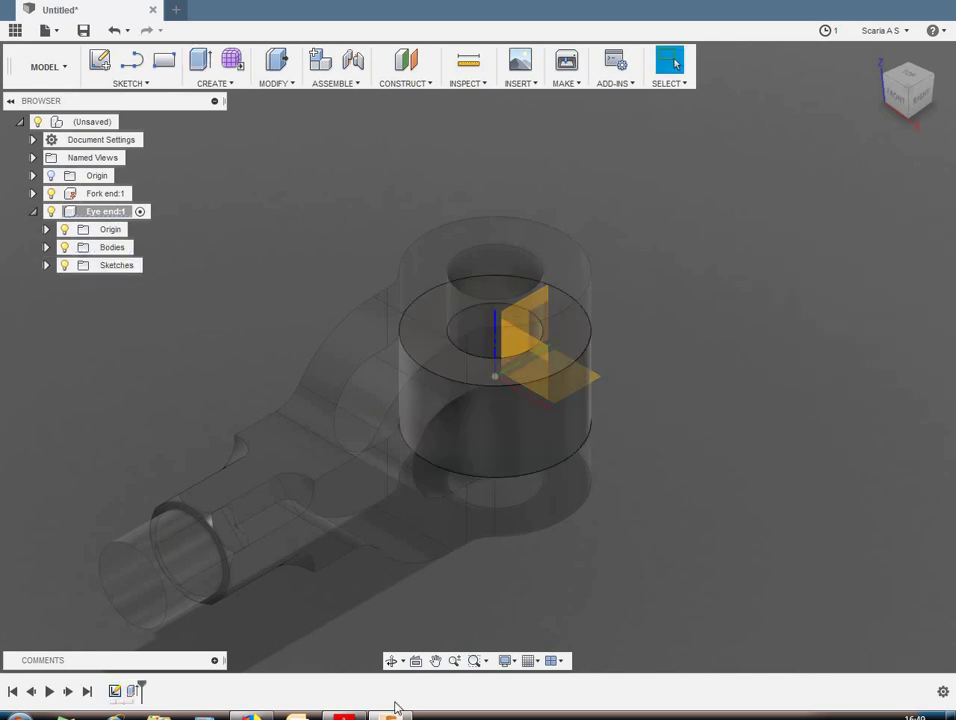
key(alt+Tab)
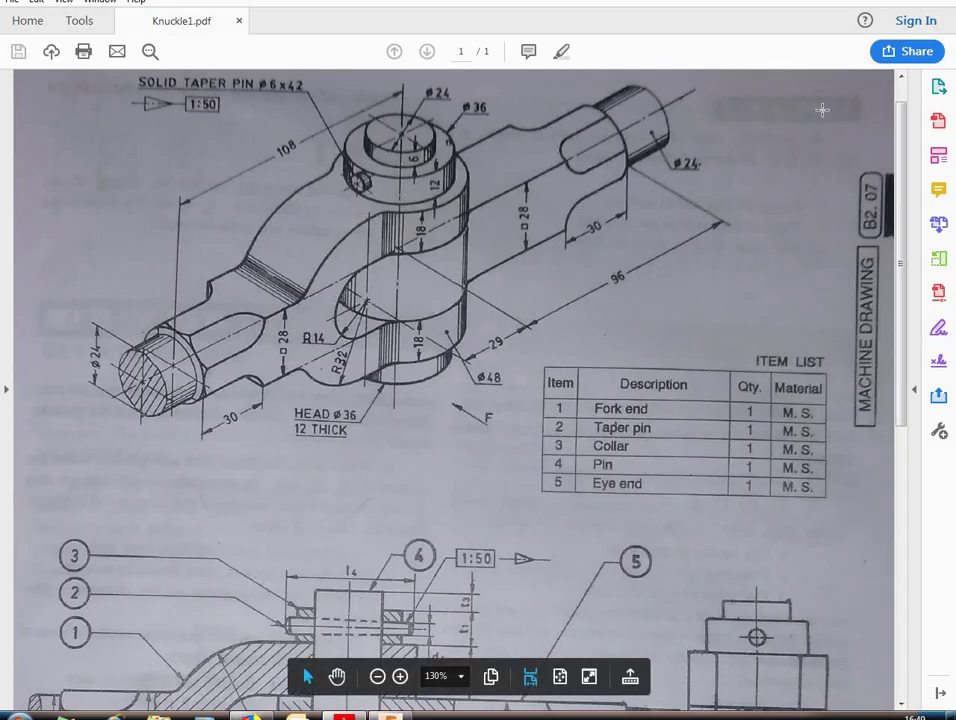
key(alt+Tab)
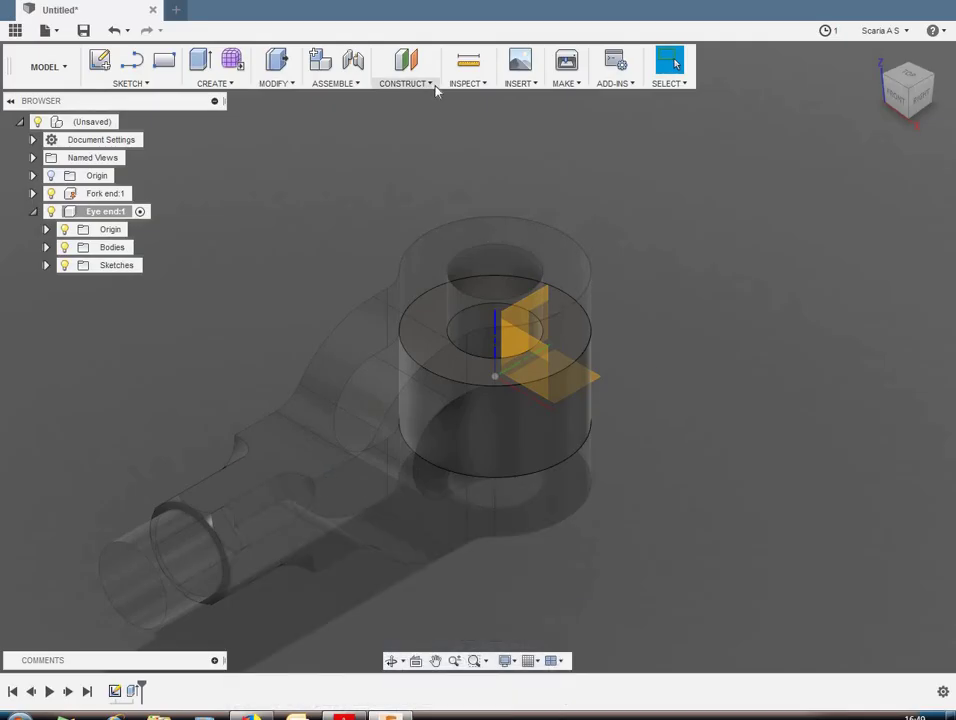
Step: Create a construction plane offset 96 mm from the Eye end XZ plane and sketch on it
click(418, 84)
click(413, 101)
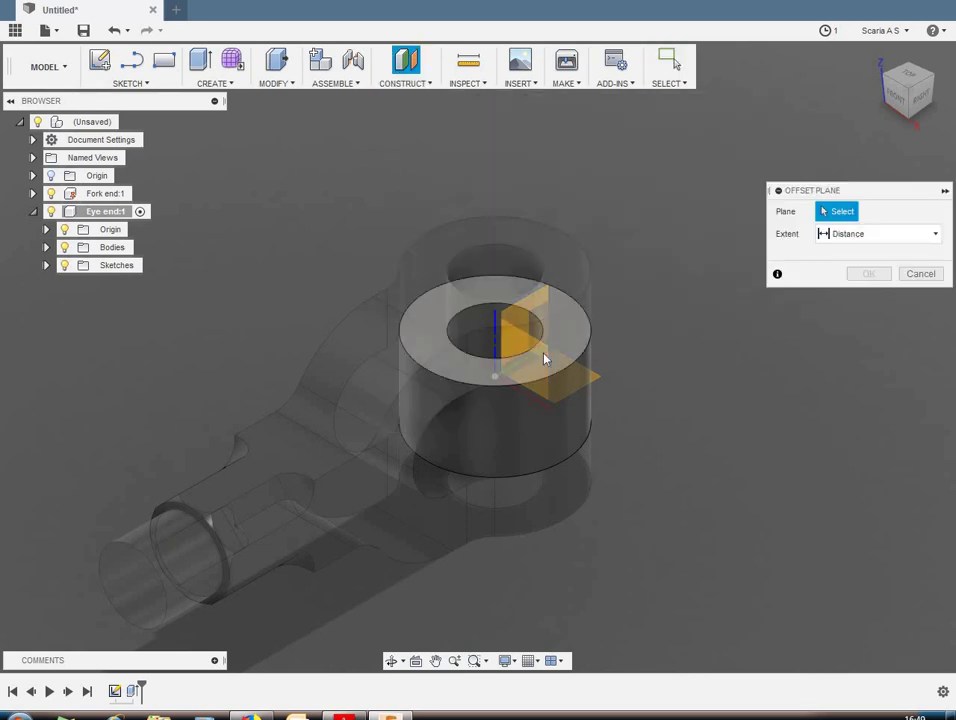
click(546, 352)
text(96)
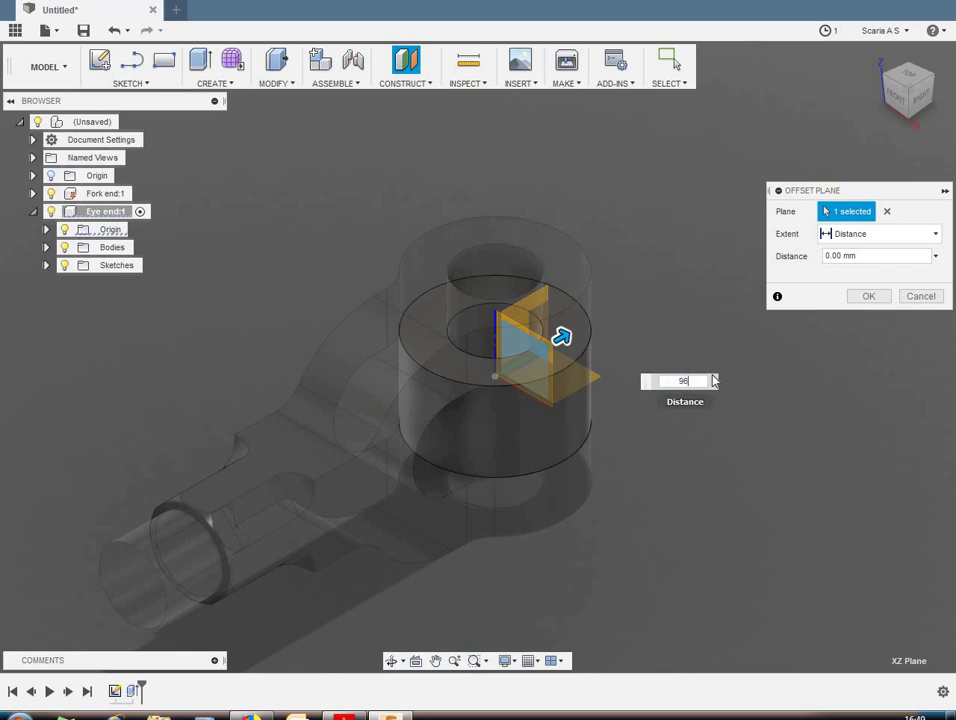
key(Return)
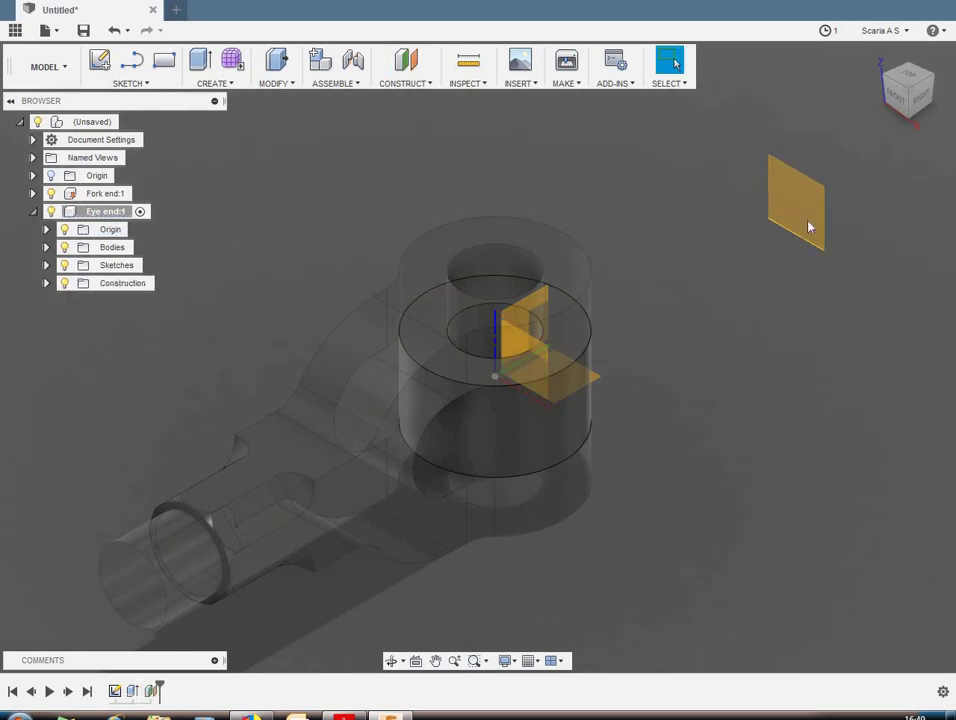
right_click(810, 226)
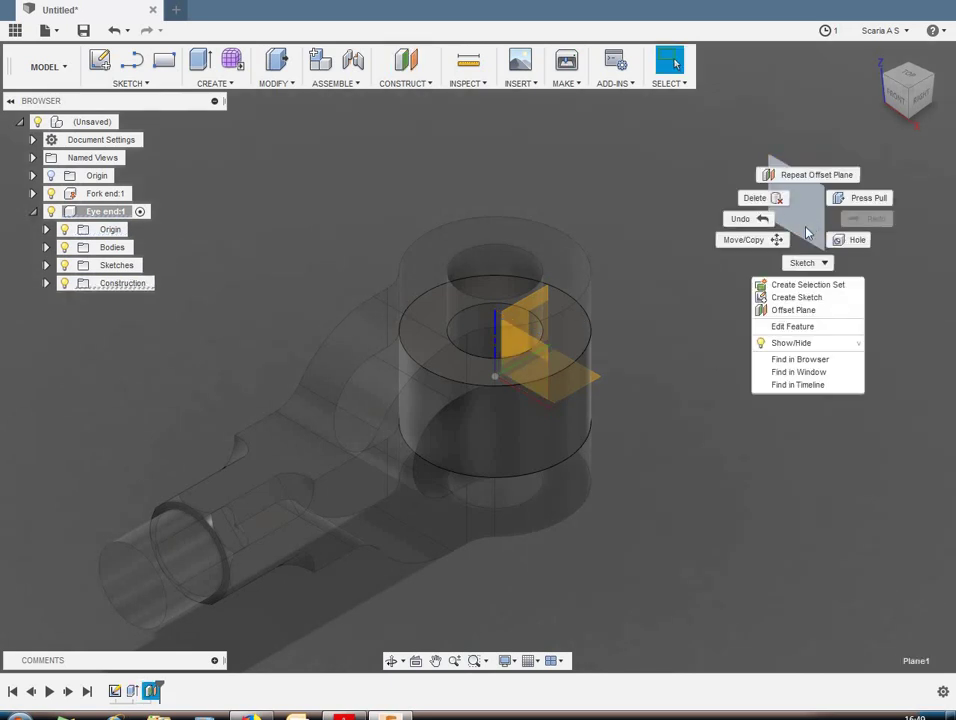
click(805, 305)
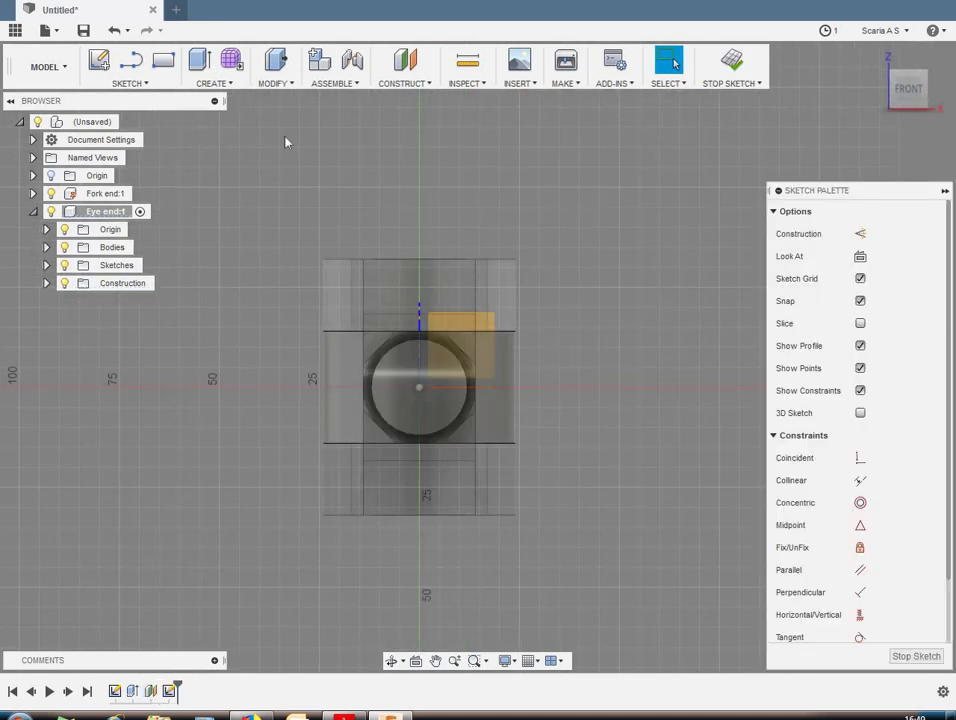
Step: Begin a center rectangle centred on the sketch origin
click(146, 84)
mouse_move(118, 136)
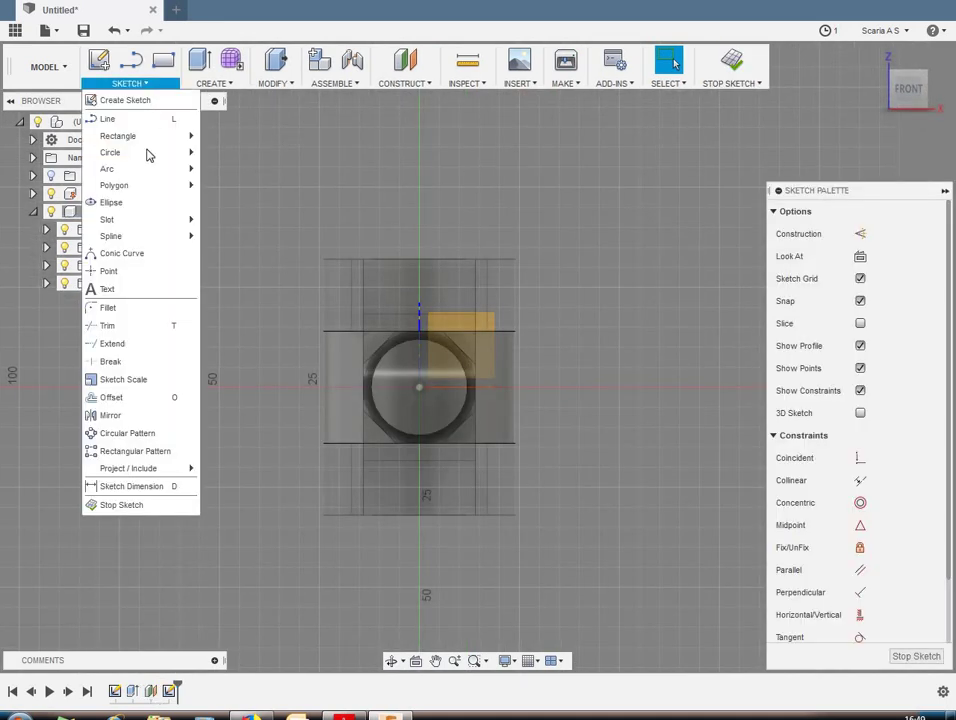
click(232, 176)
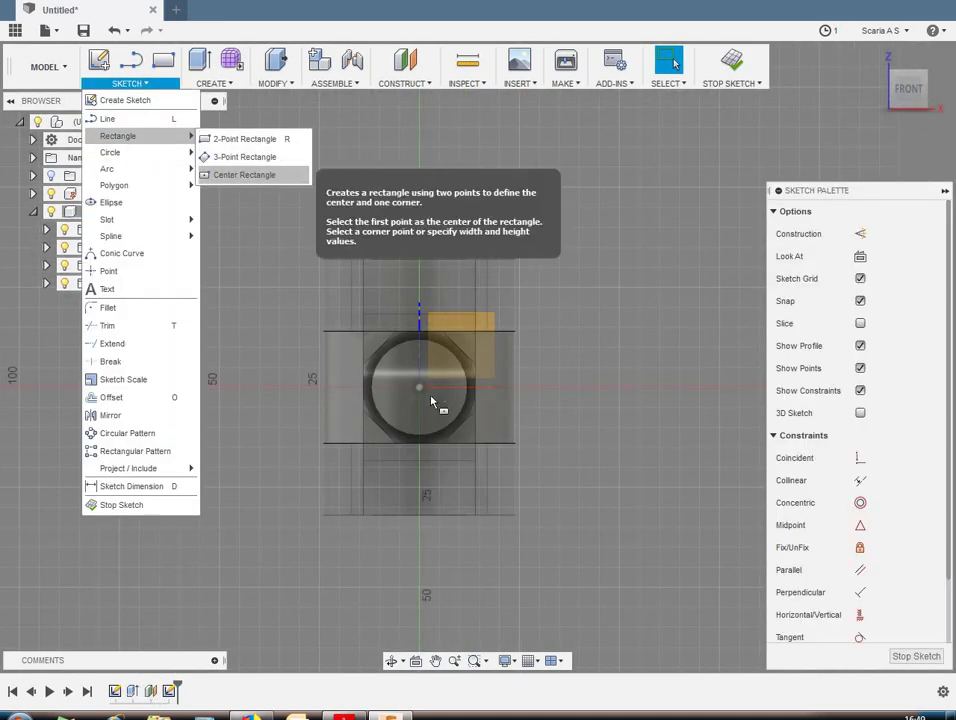
click(419, 387)
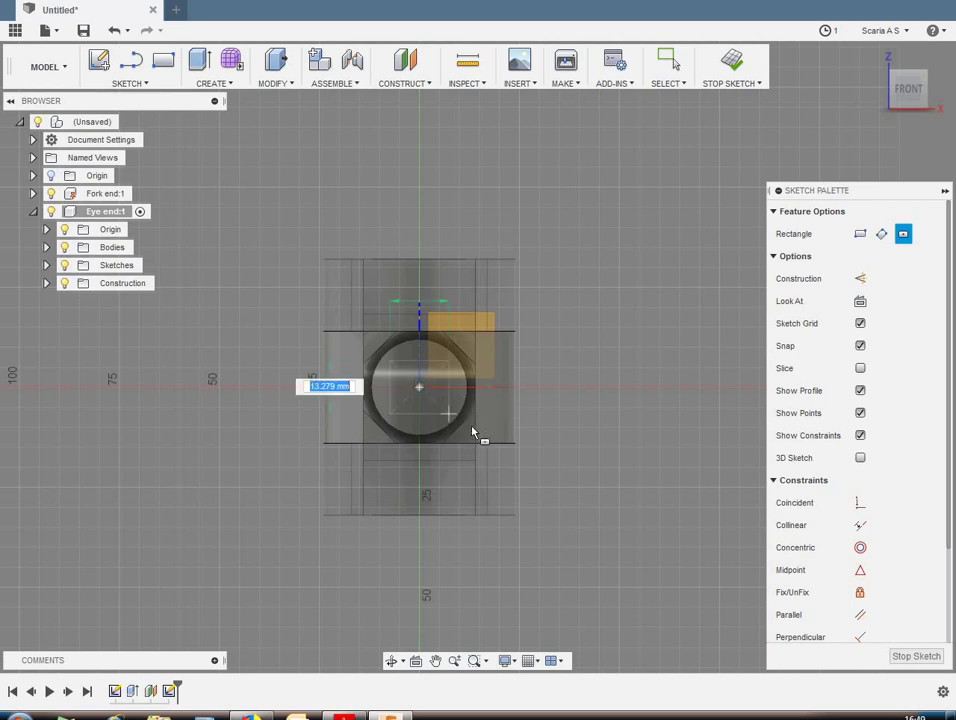
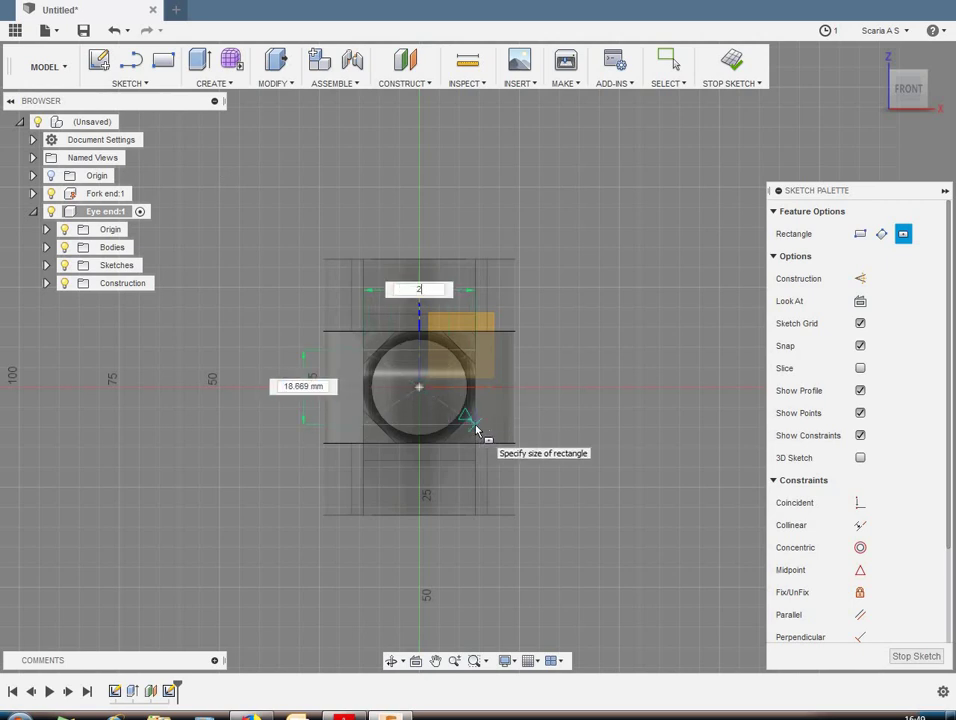
Step: Set the eye end rectangle to 28 × 28 mm and finish the sketch
text(8)
key(Tab)
text(28)
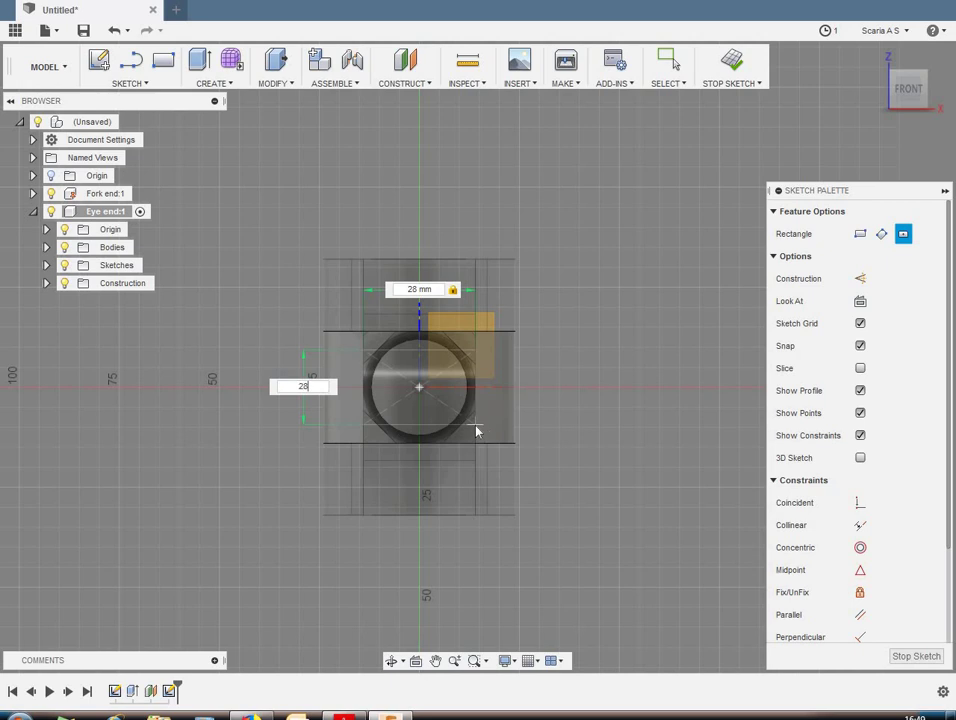
key(Return)
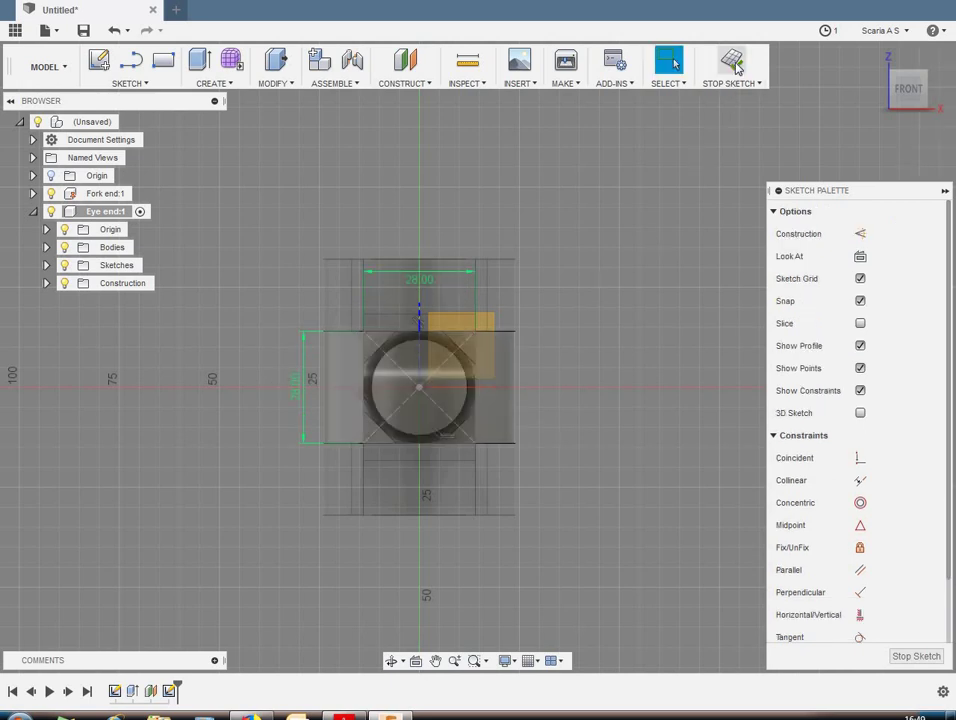
click(729, 84)
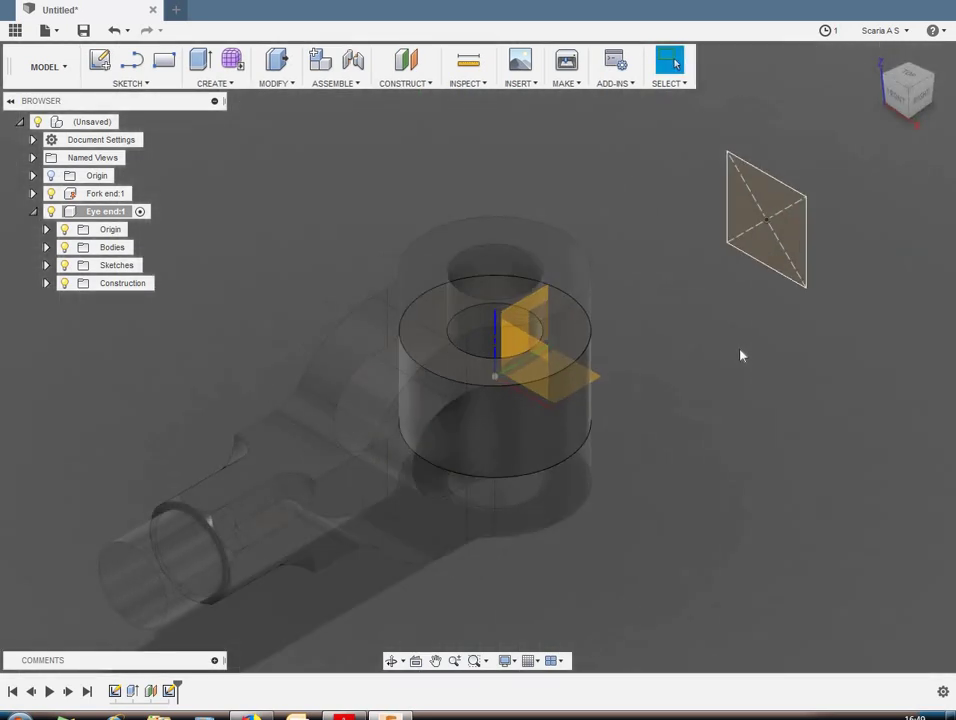
Step: Extrude the 28 mm square profile To Object up to the cylinder face, joining the arm
key(e)
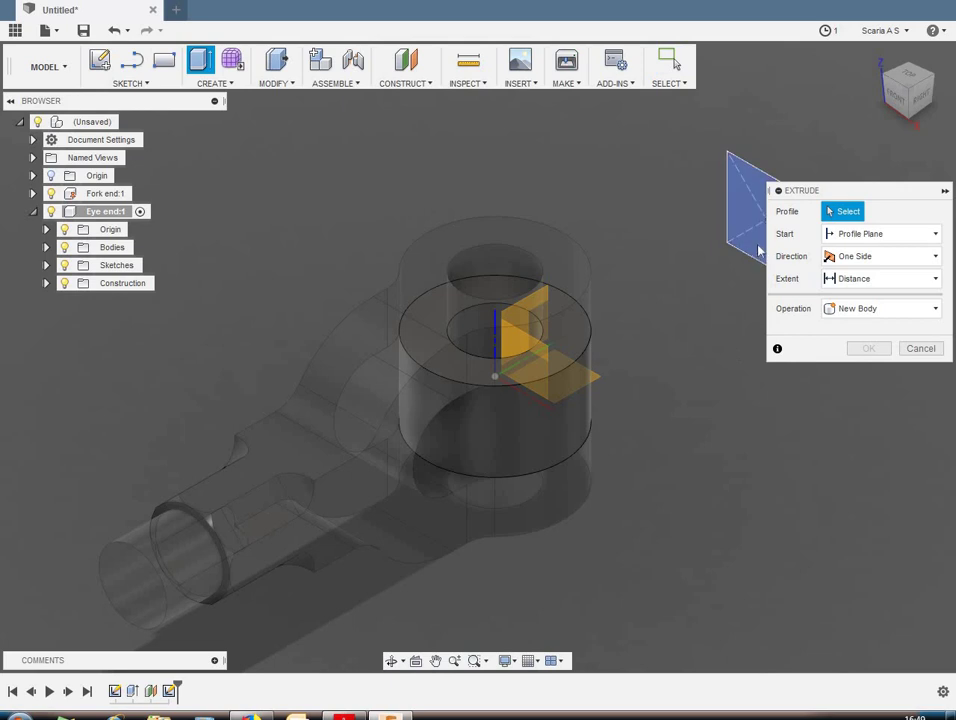
click(758, 250)
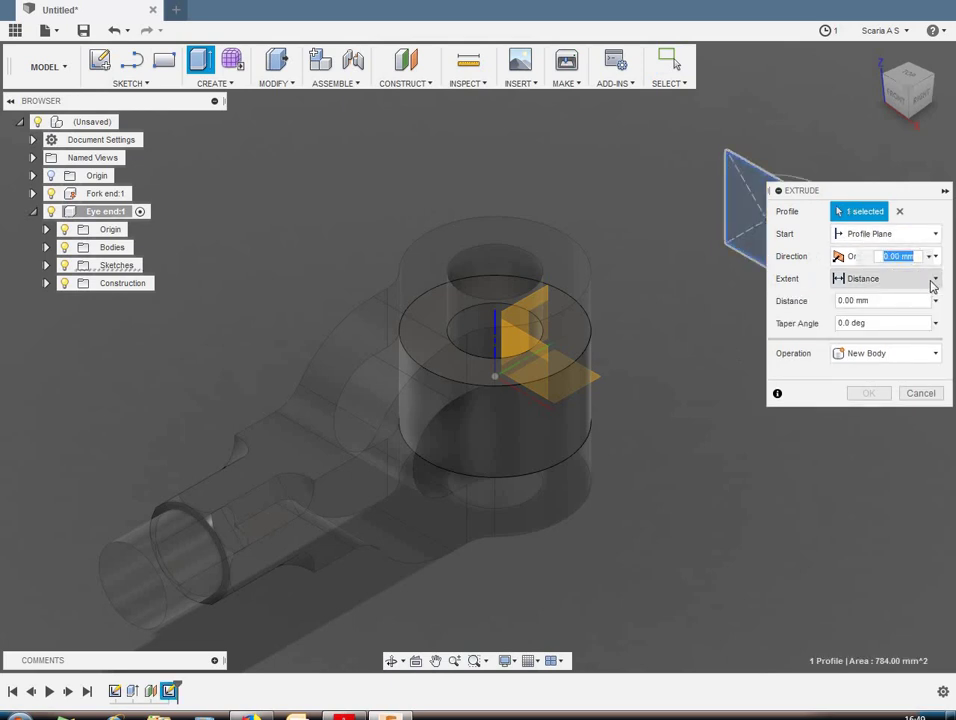
click(932, 280)
click(879, 322)
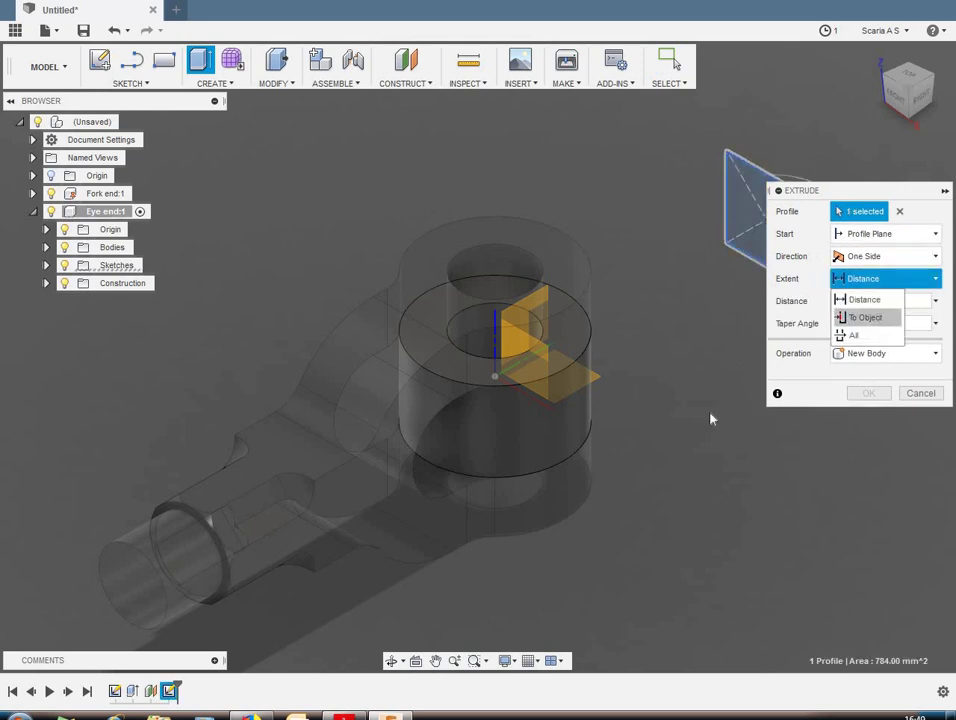
click(573, 417)
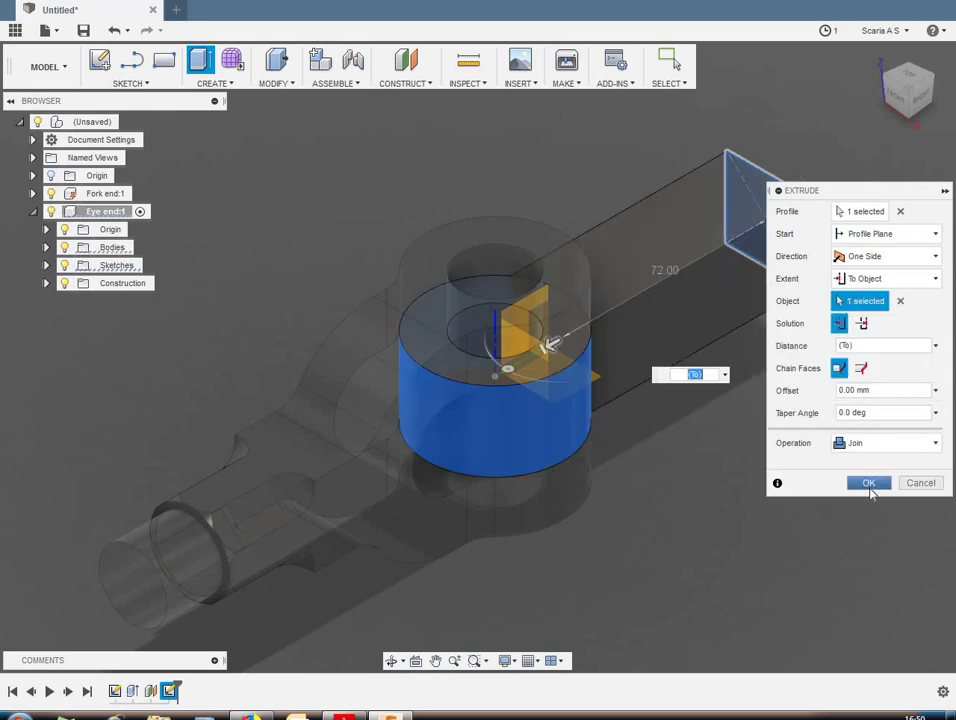
click(868, 484)
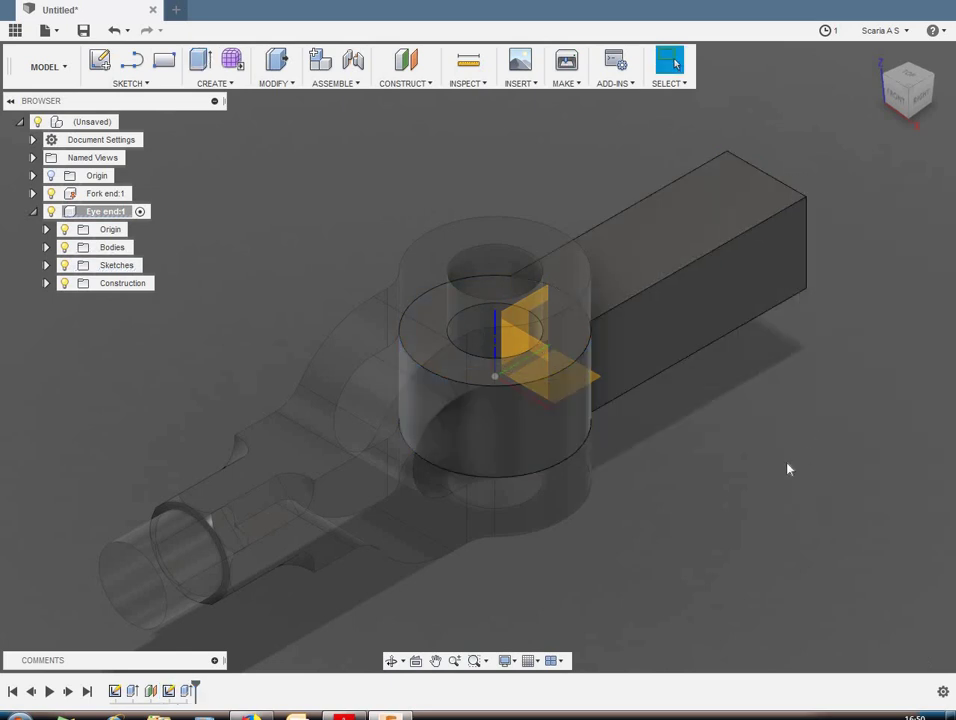
shift+middle_drag(787, 469, 696, 518)
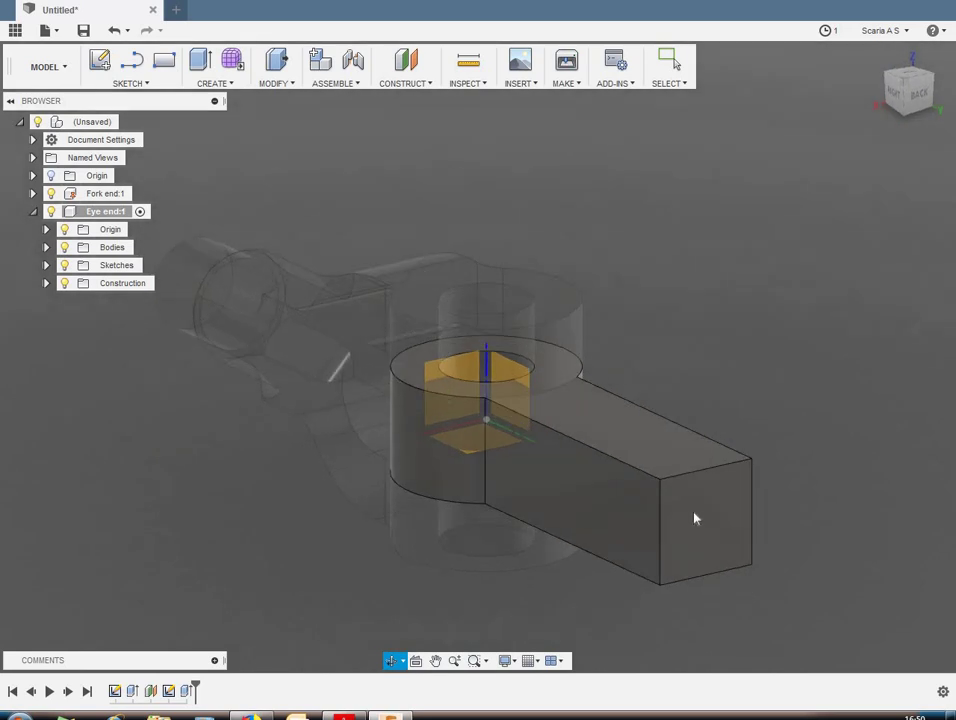
Step: Sketch a 24 mm diameter circle at the origin on the arm's end face
click(694, 512)
right_click(694, 512)
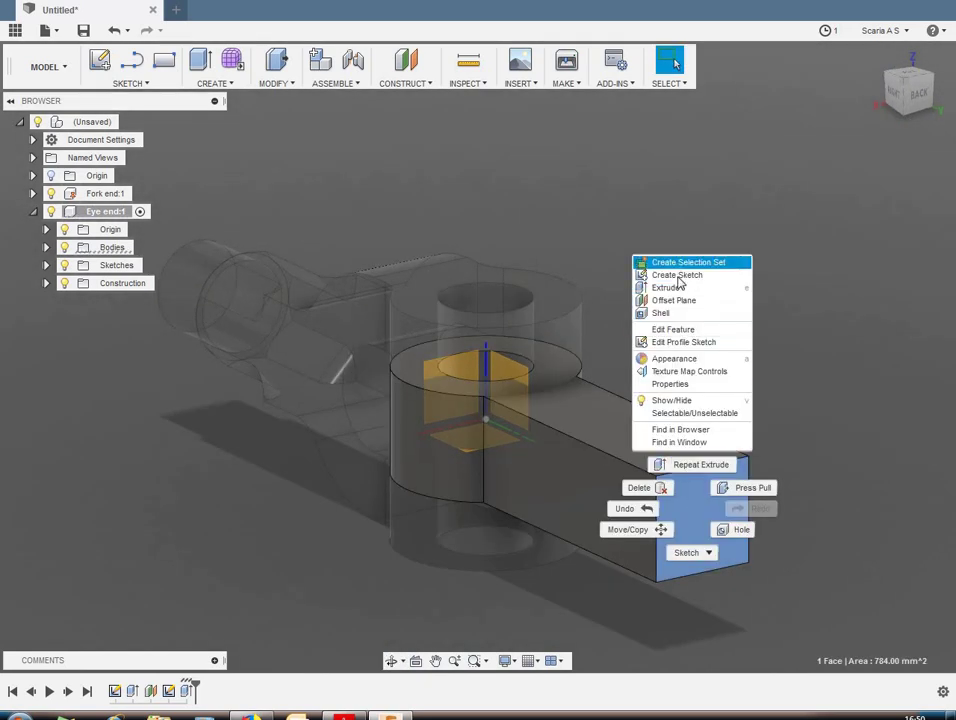
click(677, 275)
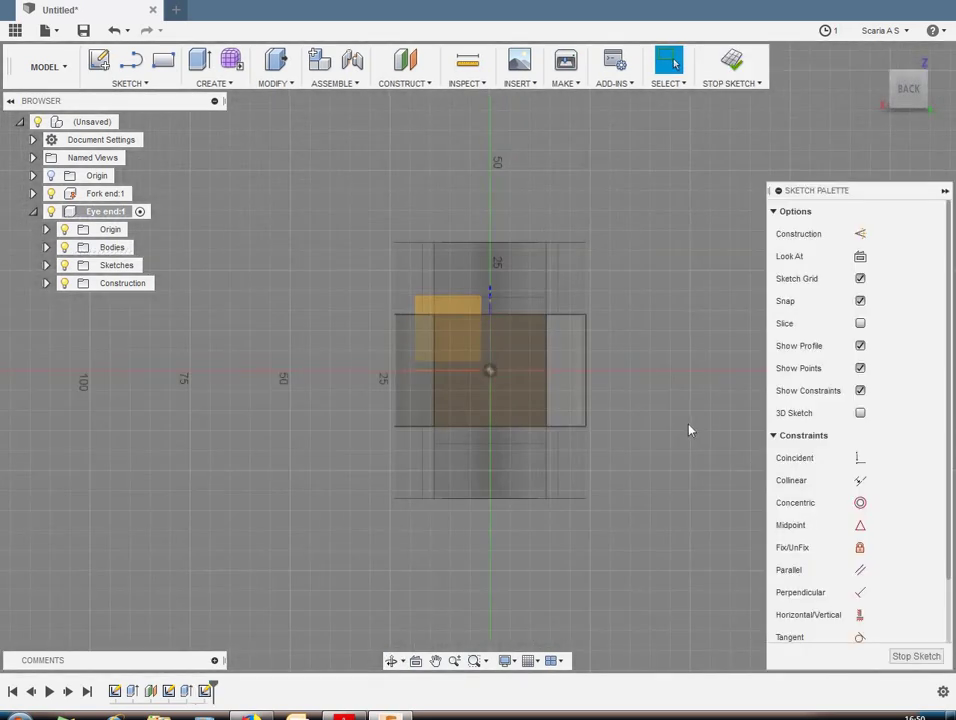
key(c)
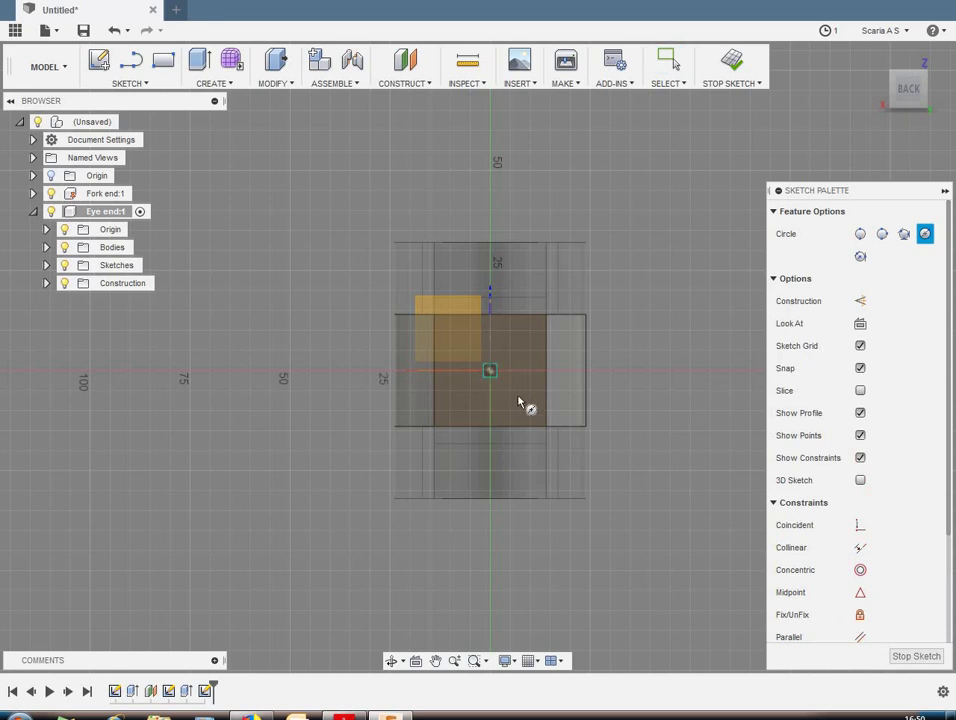
click(490, 371)
text(2)
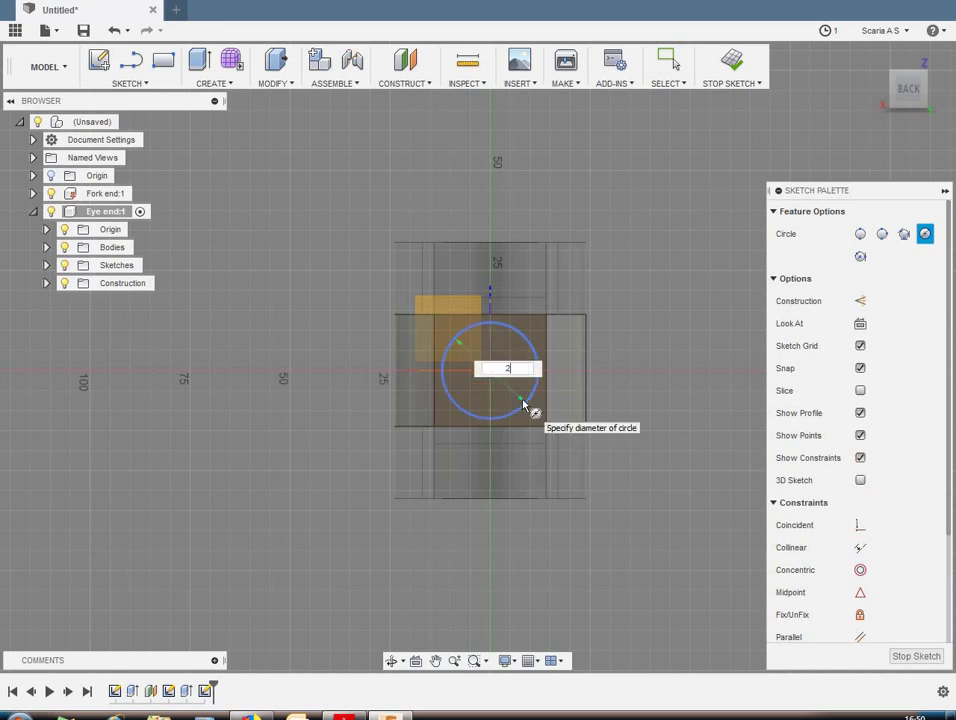
text(4)
key(Return)
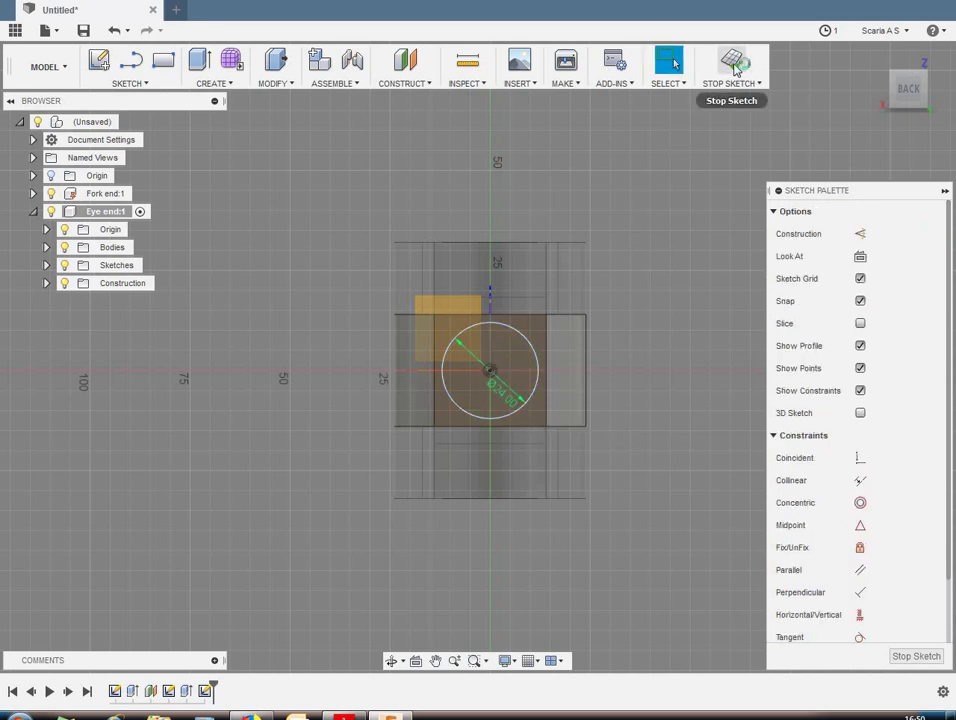
click(735, 66)
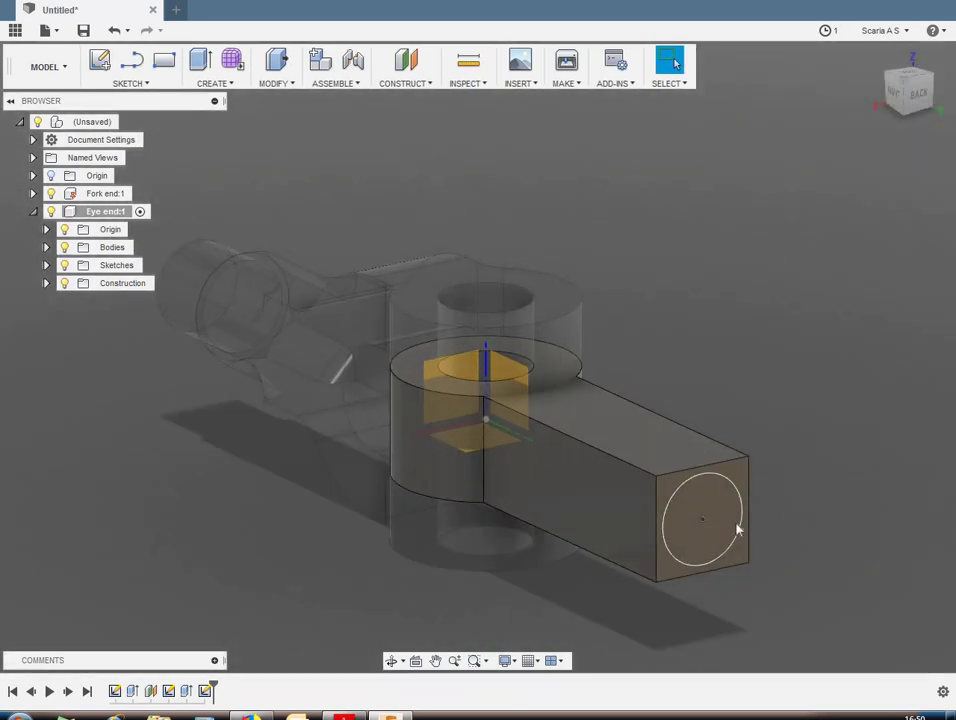
Step: Extrude the circle profile 20 mm outward
key(e)
click(723, 515)
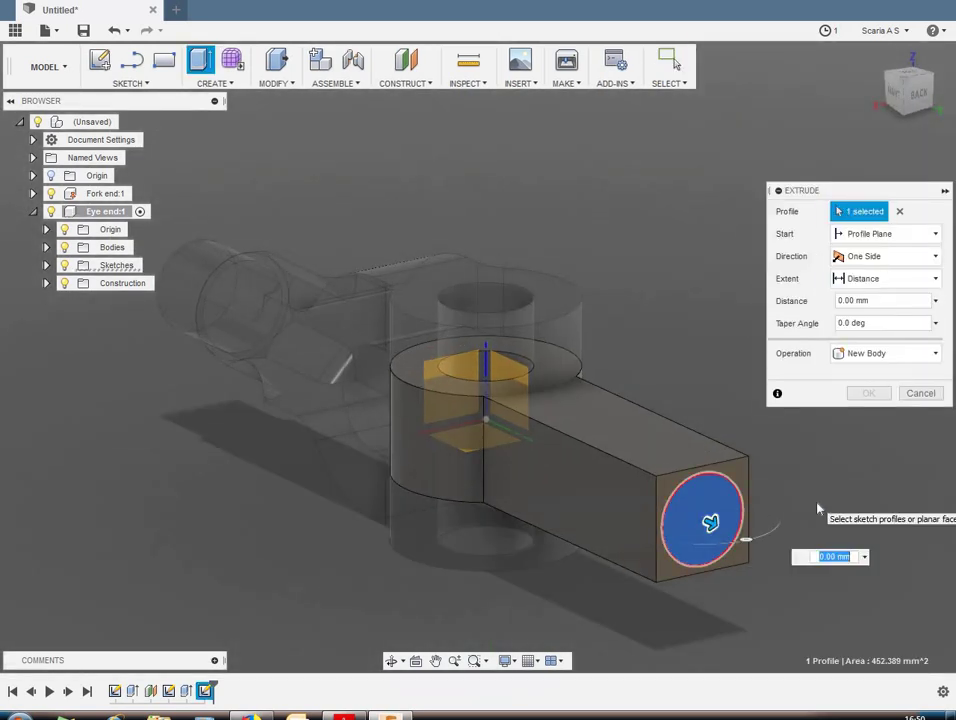
text(20)
key(Return)
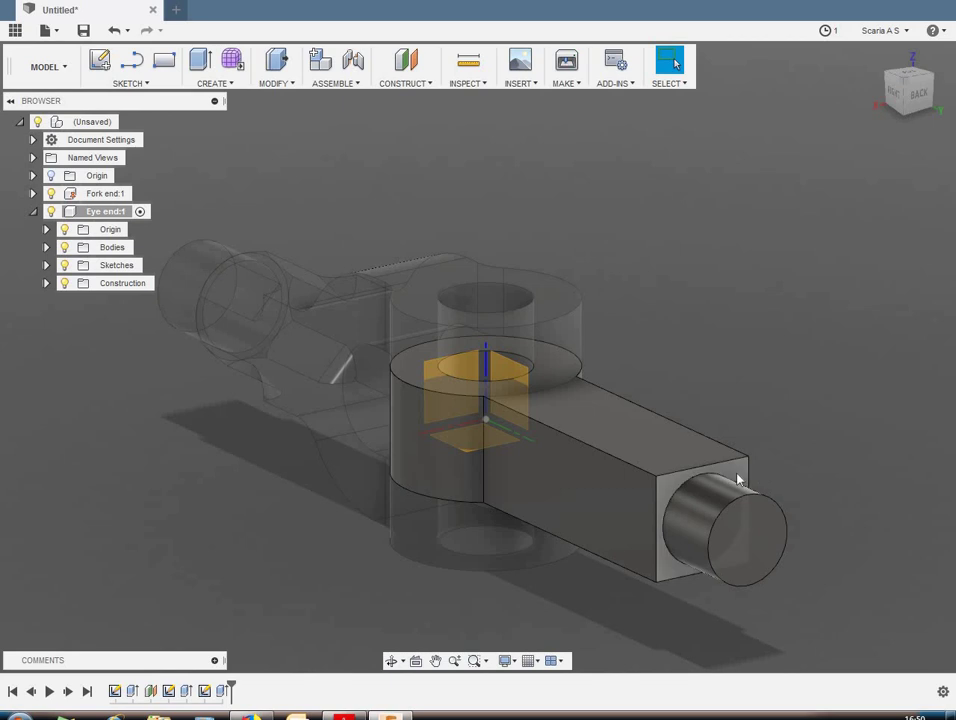
Step: Sketch a circumscribed 8-sided polygon centred on the arm's end face origin
right_click(738, 478)
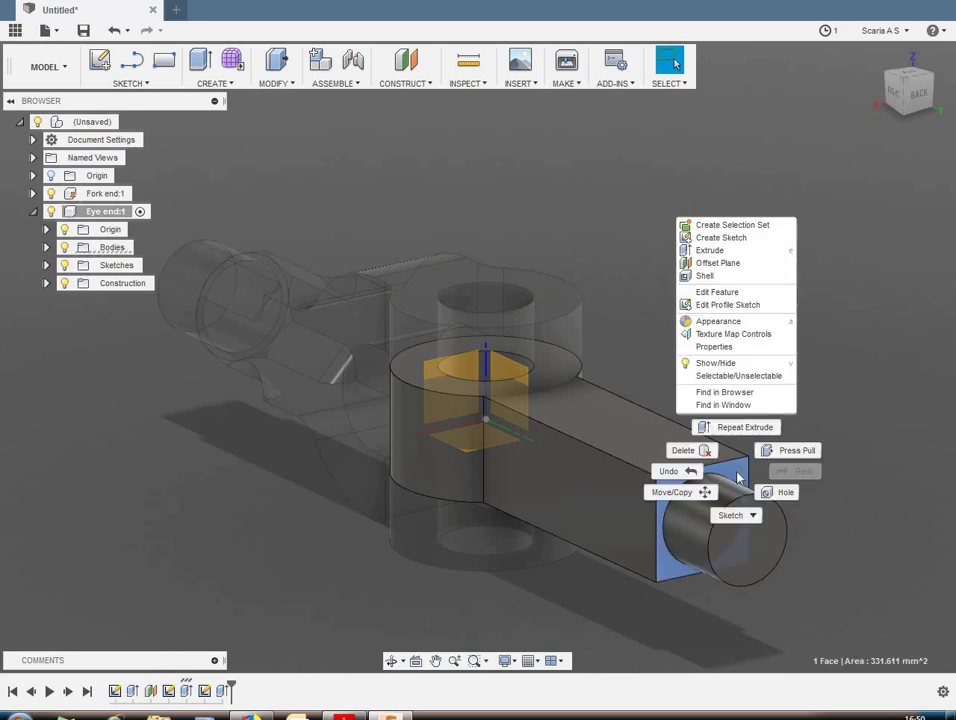
click(733, 241)
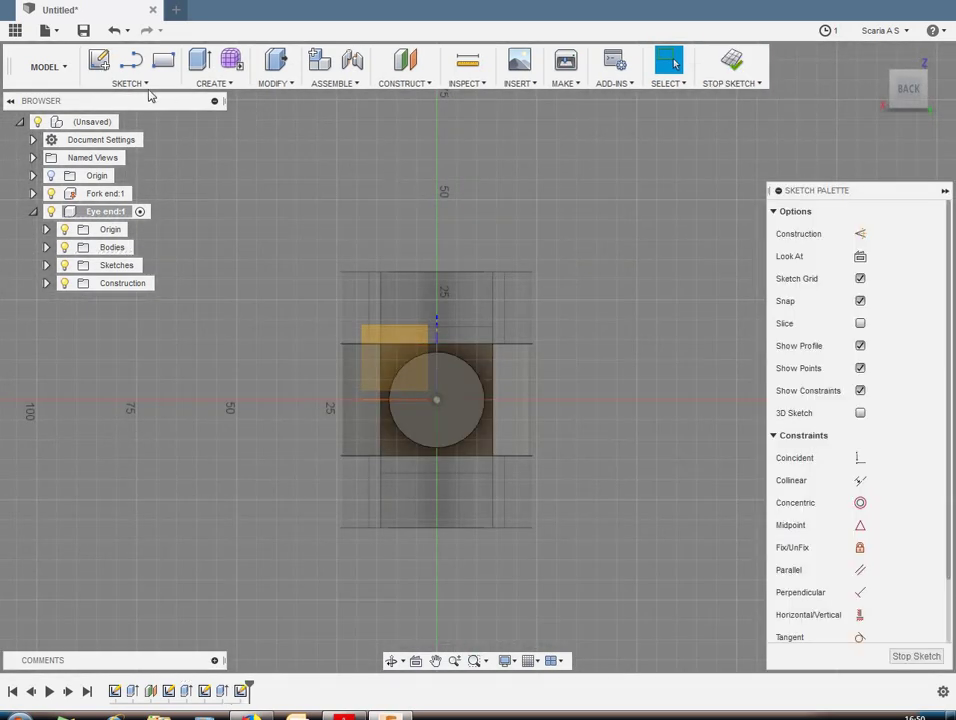
click(140, 85)
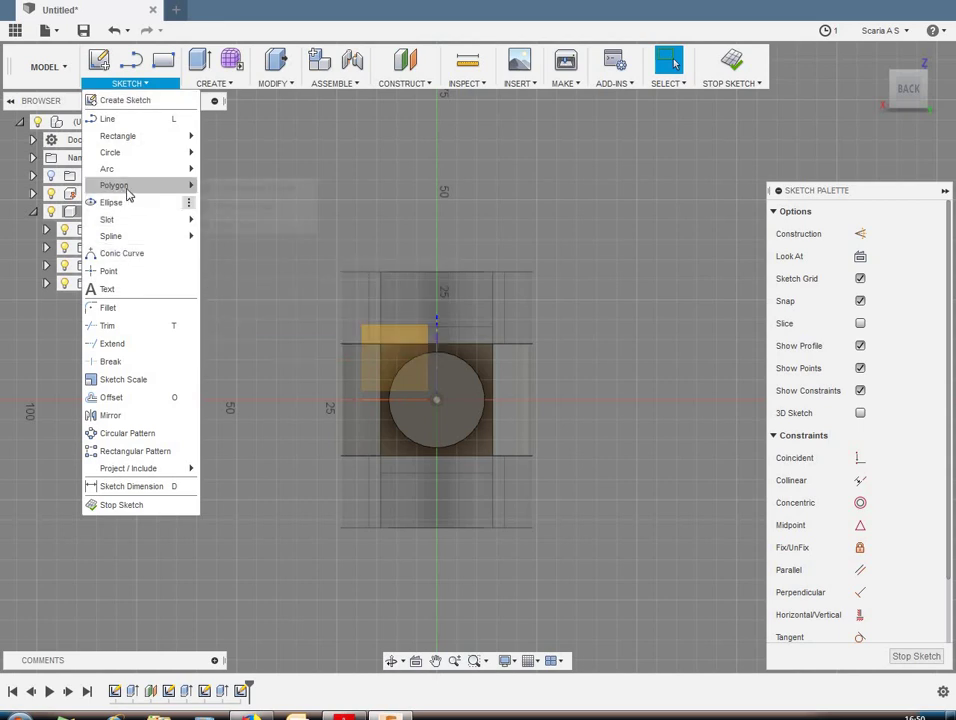
click(250, 203)
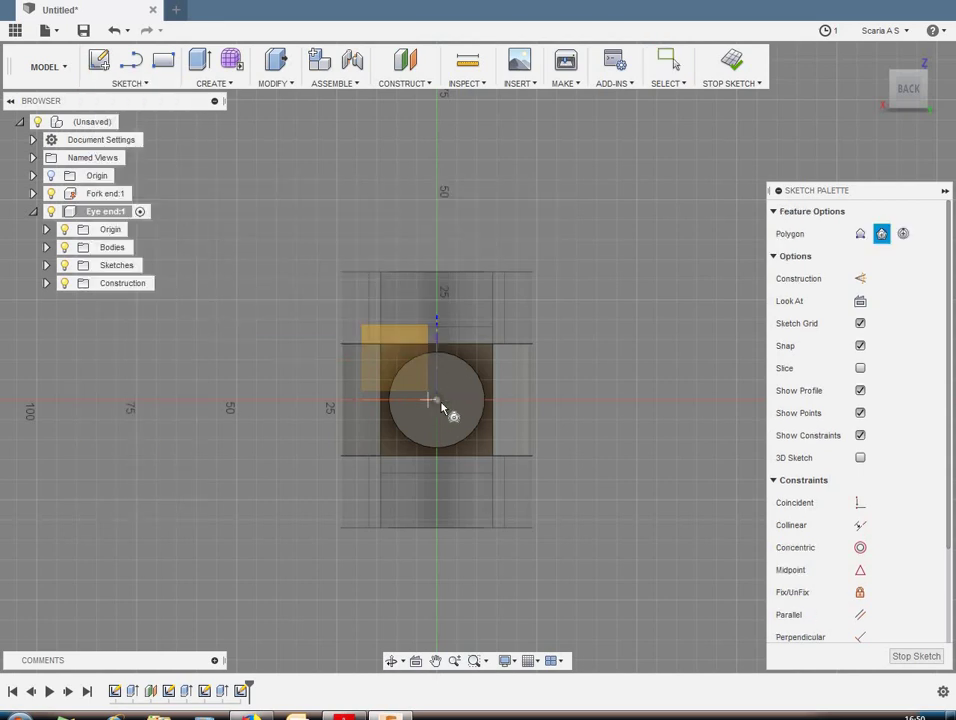
click(437, 401)
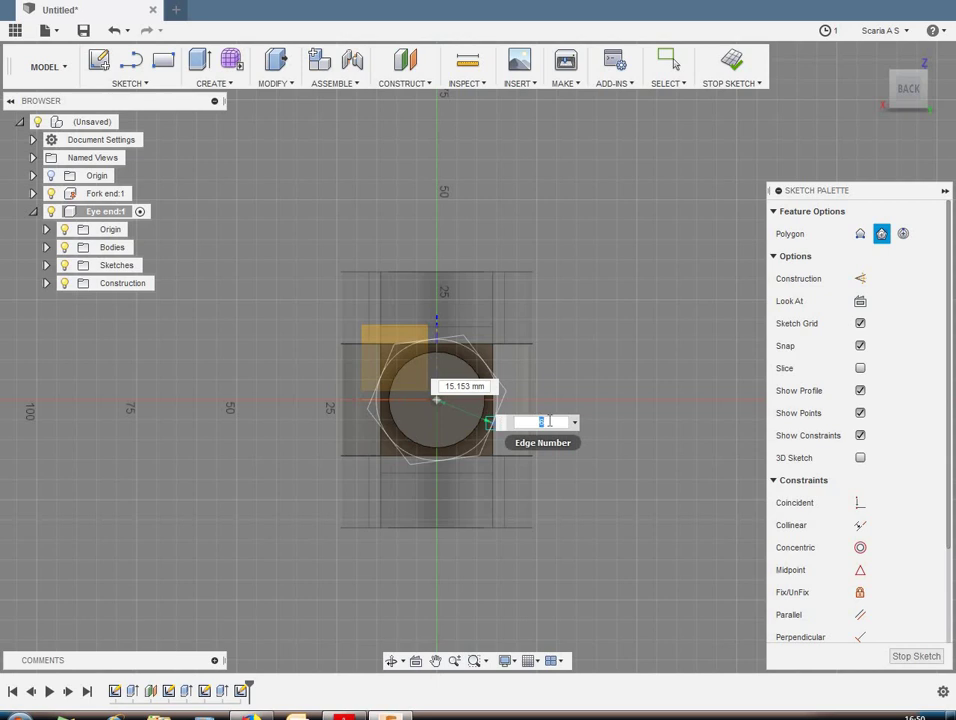
text(8)
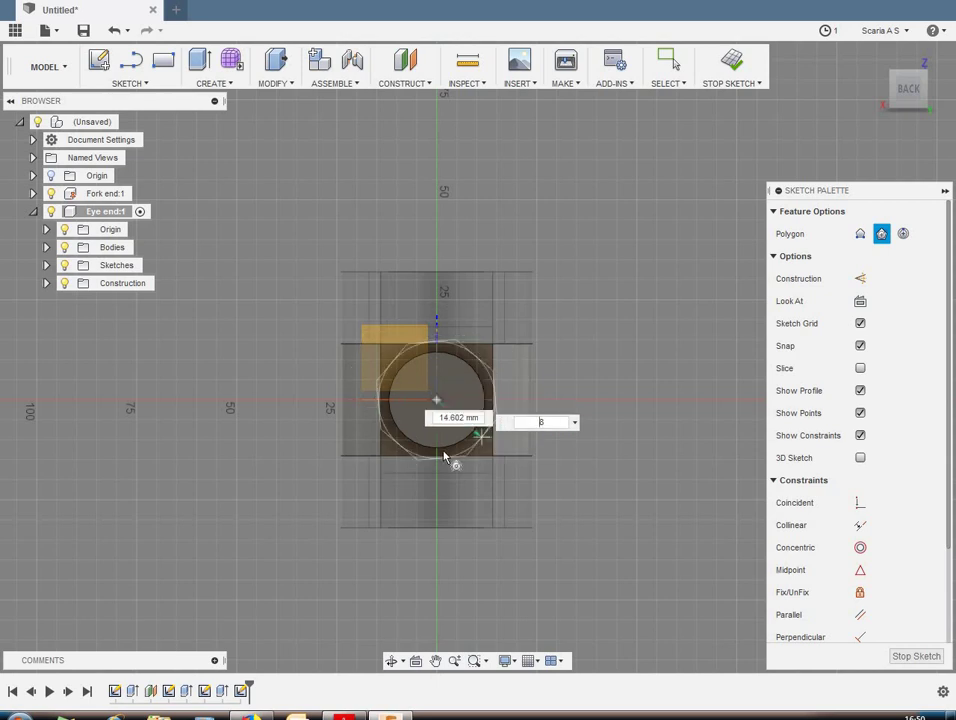
click(442, 463)
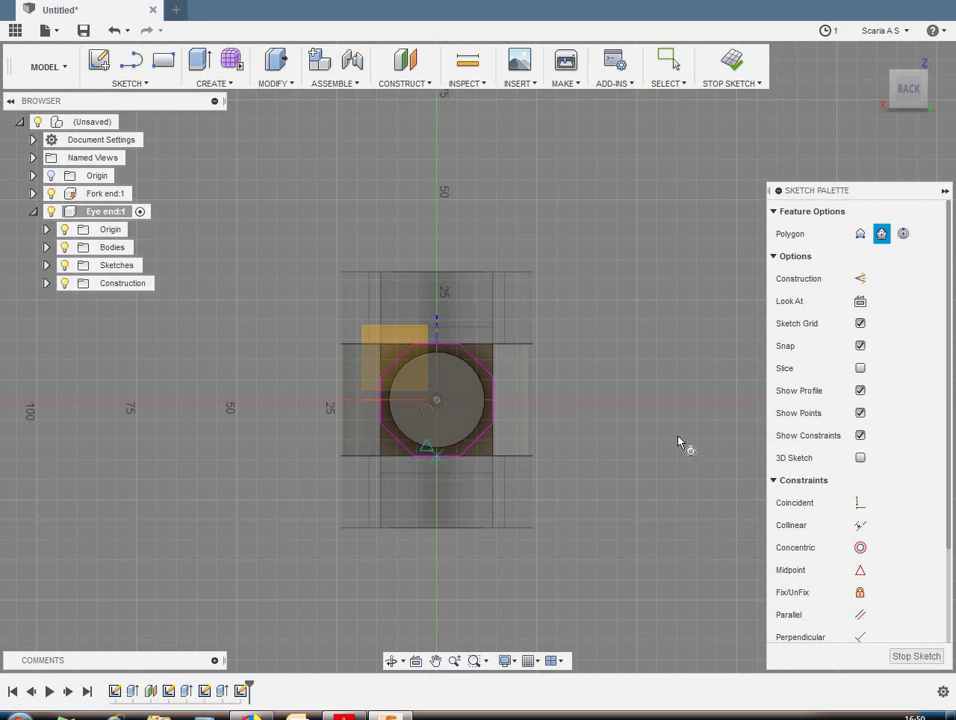
Step: Make one octagon edge vertical, dimension it 28 mm across flats, and finish the sketch
scroll(868, 582, down, 2)
click(862, 570)
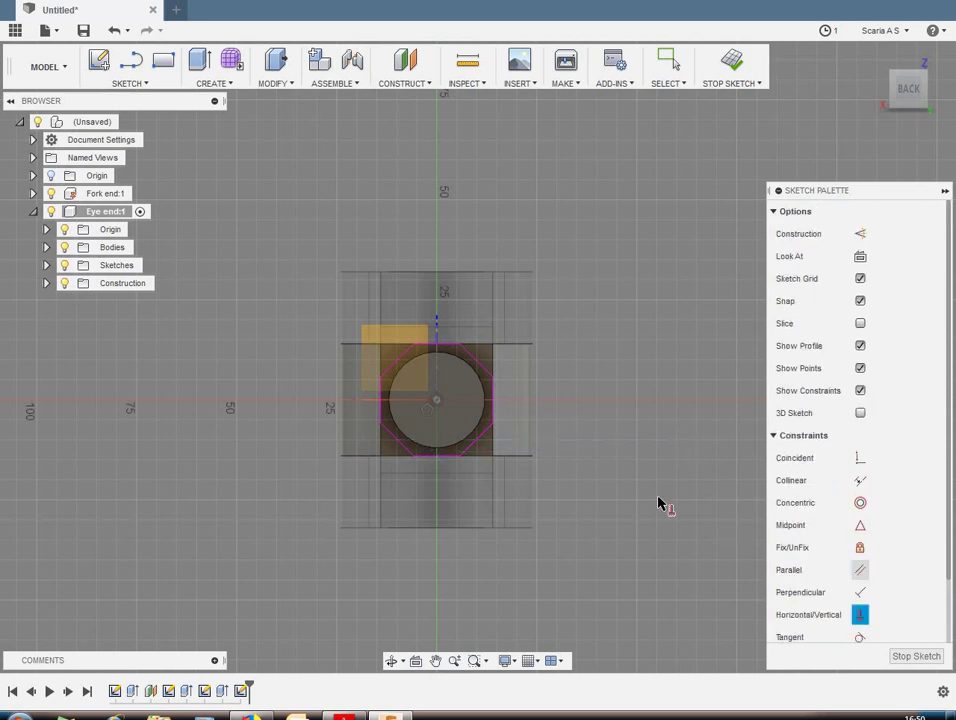
click(491, 409)
click(381, 403)
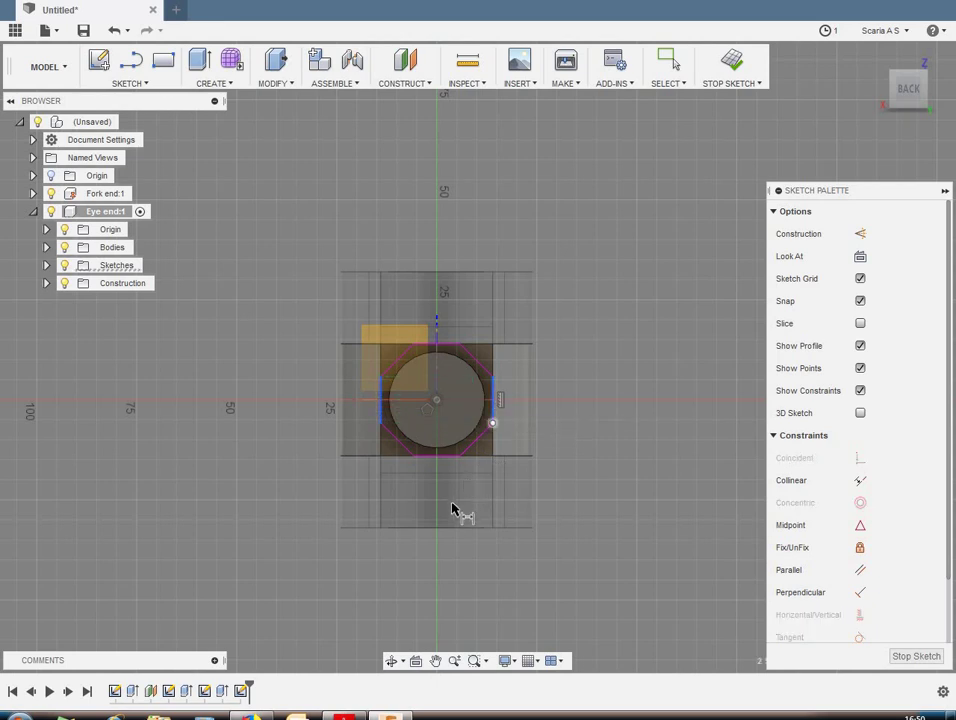
click(446, 543)
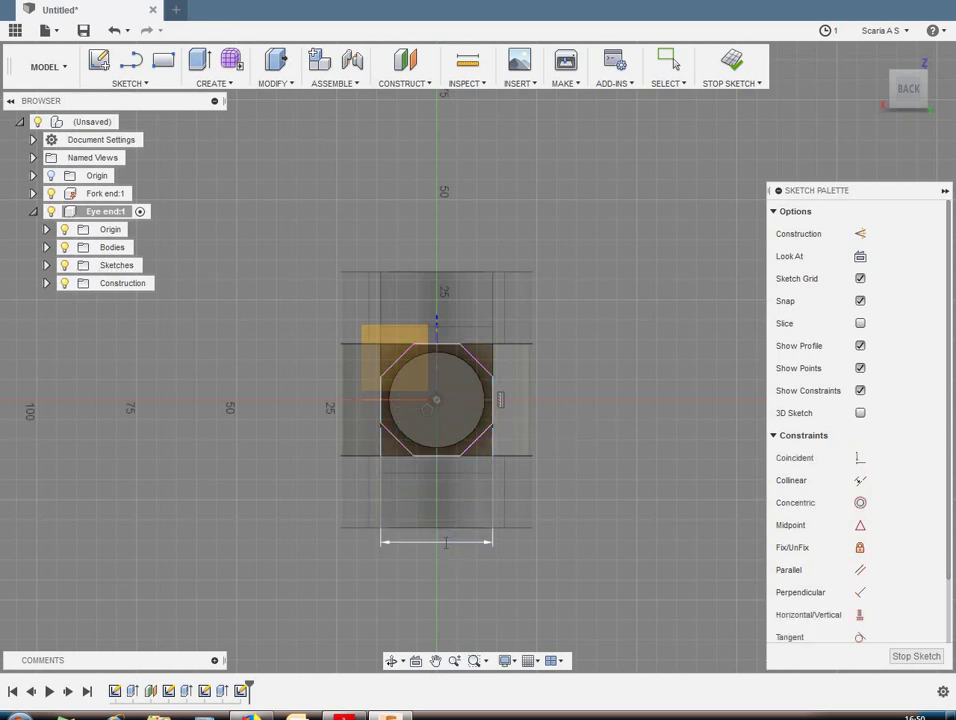
key(Return)
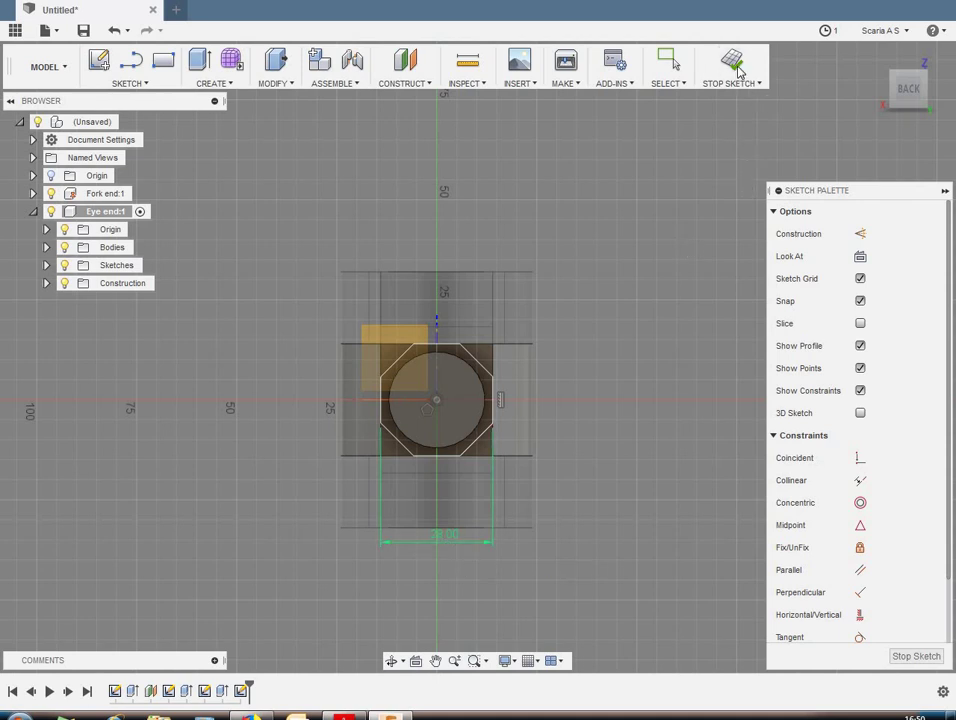
click(736, 64)
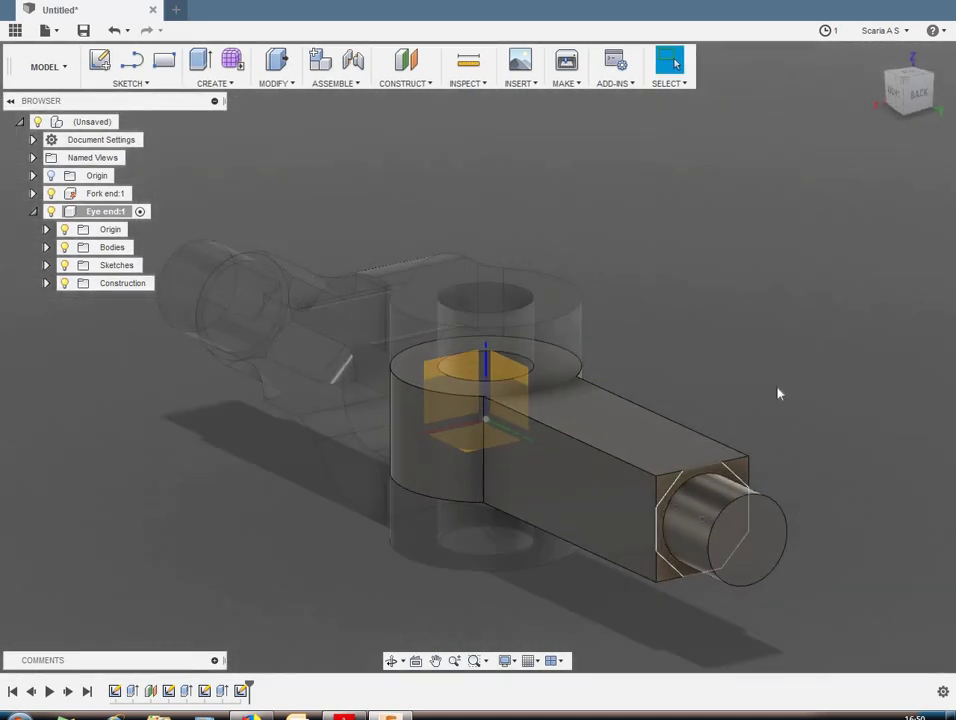
Step: Extrude the corner profiles outside the octagon 28 mm to trim the square rod's corners
key(e)
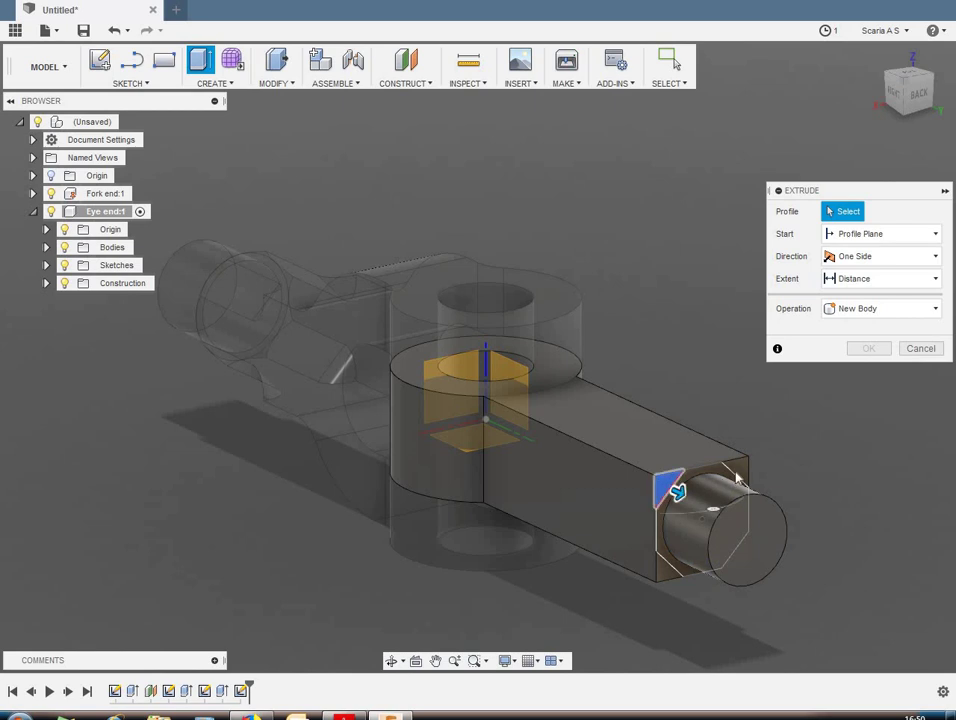
click(737, 481)
click(685, 573)
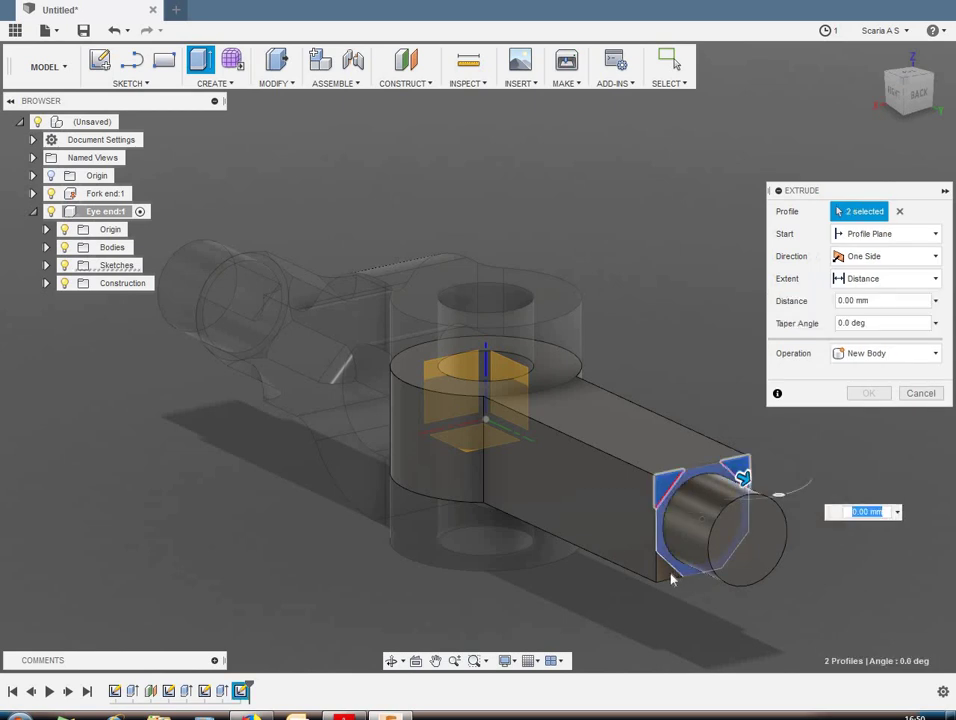
shift+middle_drag(717, 572, 698, 550)
click(450, 358)
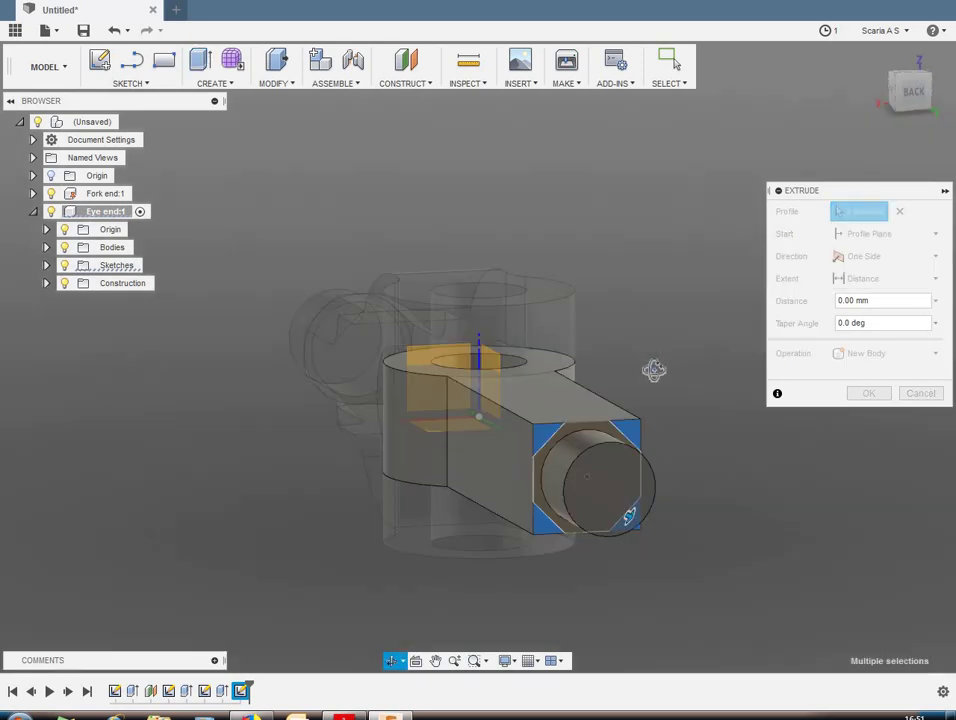
shift+middle_drag(593, 327, 655, 370)
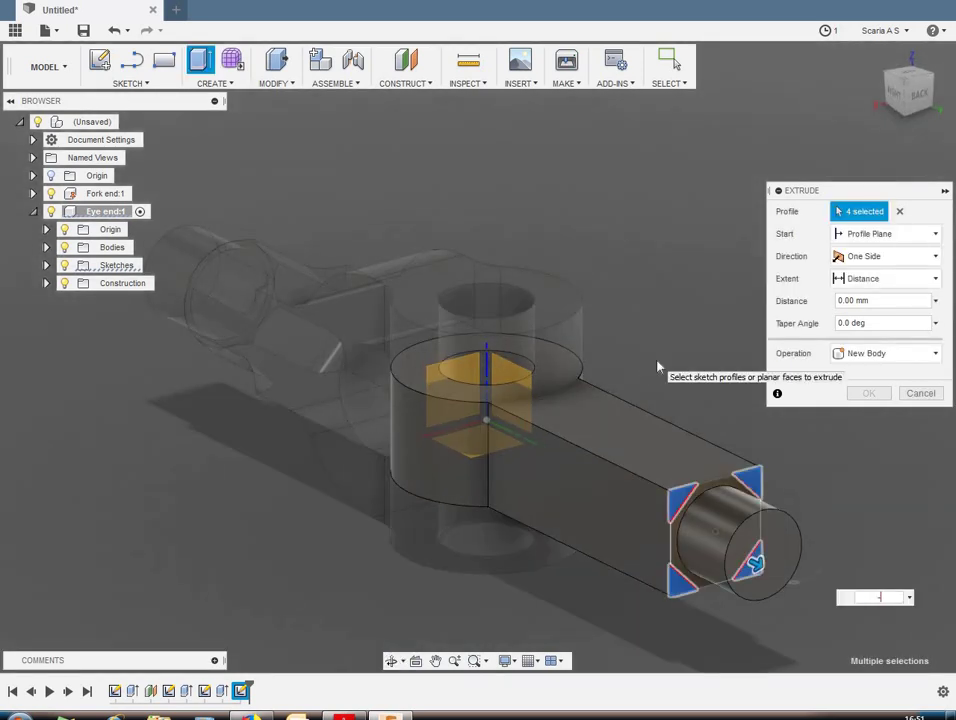
text(28)
key(Return)
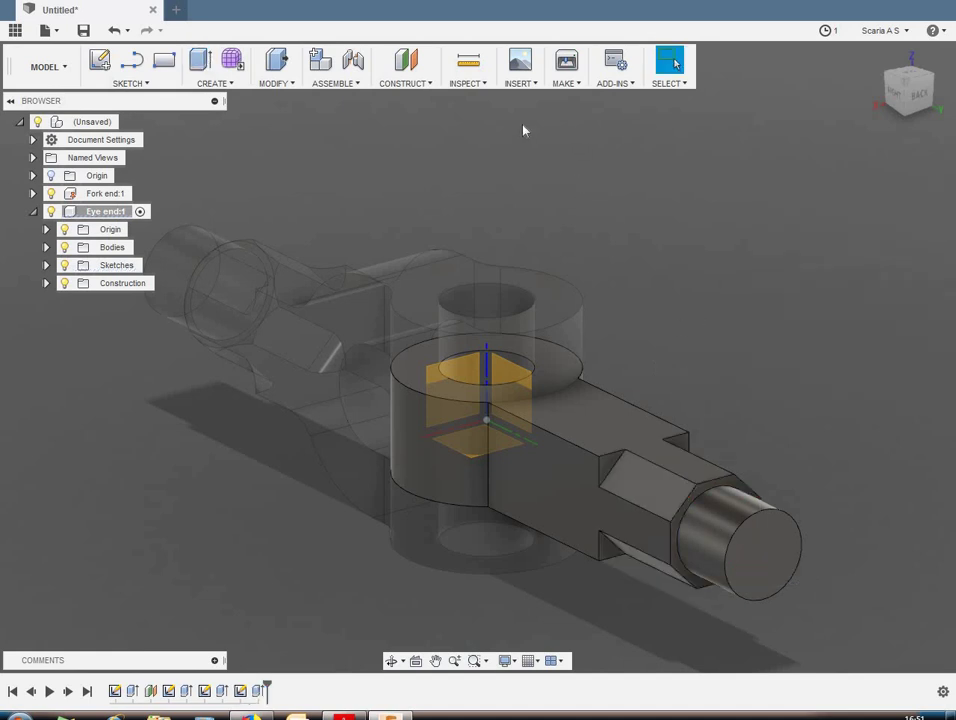
Step: Fillet the four edges where the square rod meets the octagonal neck
click(276, 83)
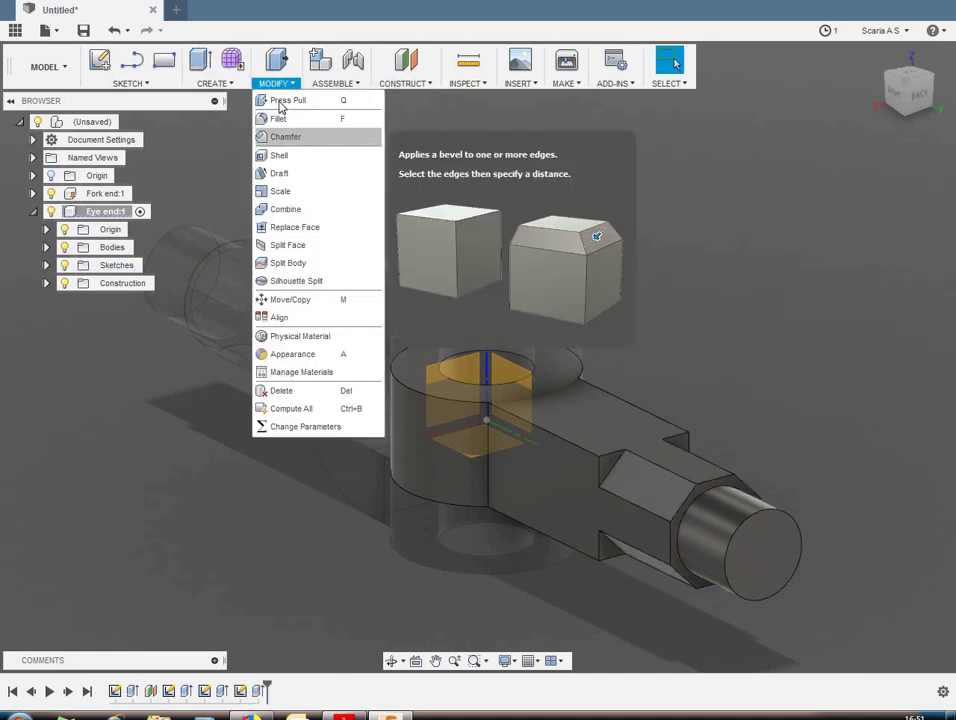
click(278, 120)
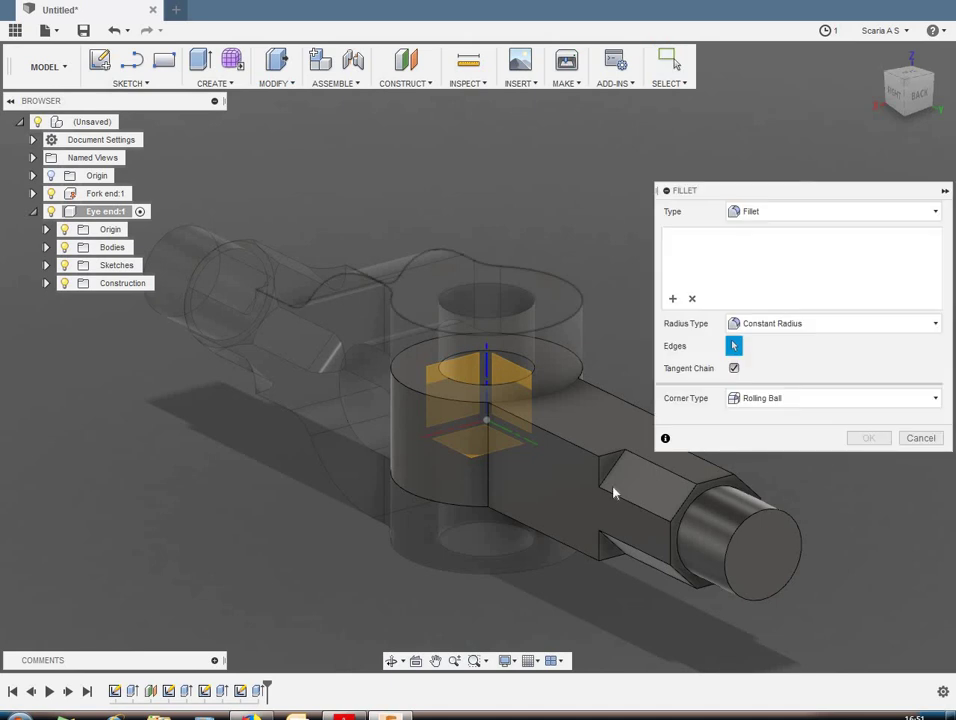
click(609, 472)
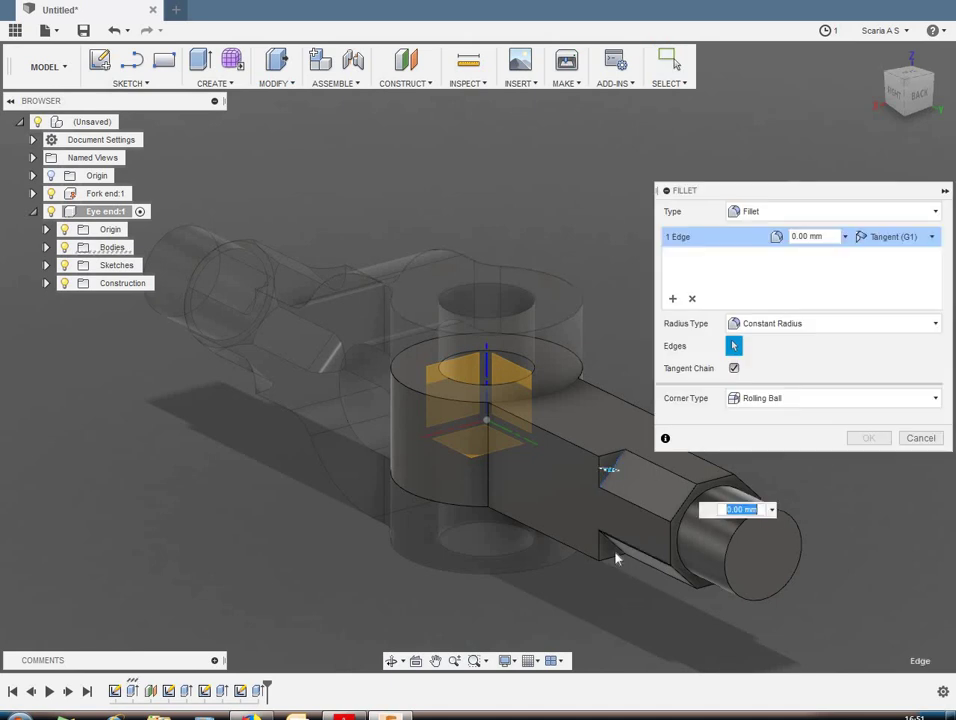
click(590, 535)
scroll(538, 527, down, 3)
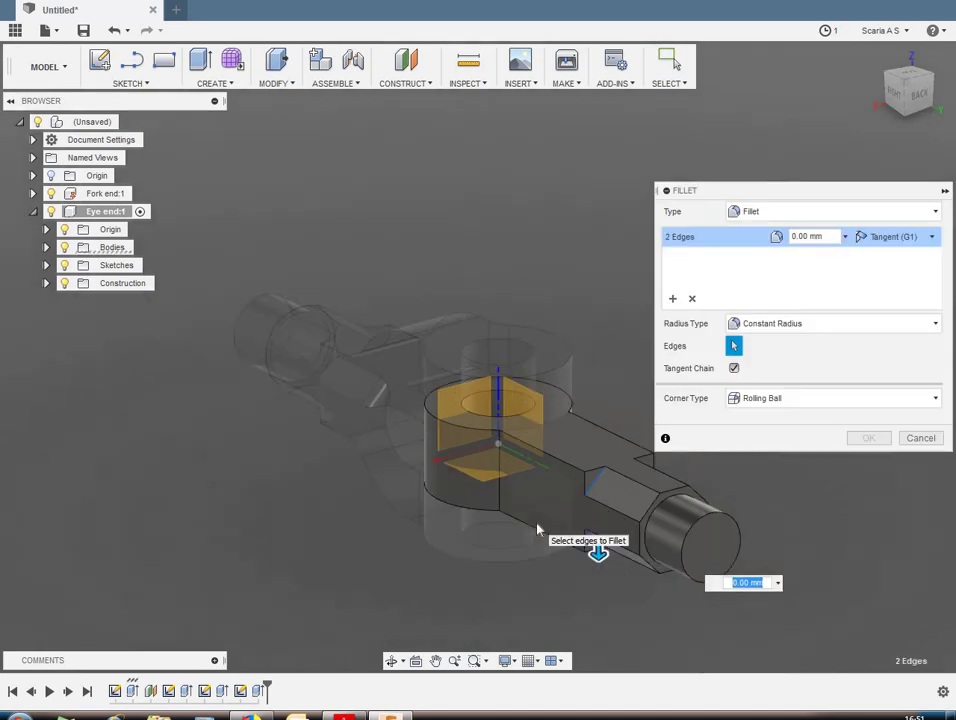
shift+middle_drag(734, 504, 673, 497)
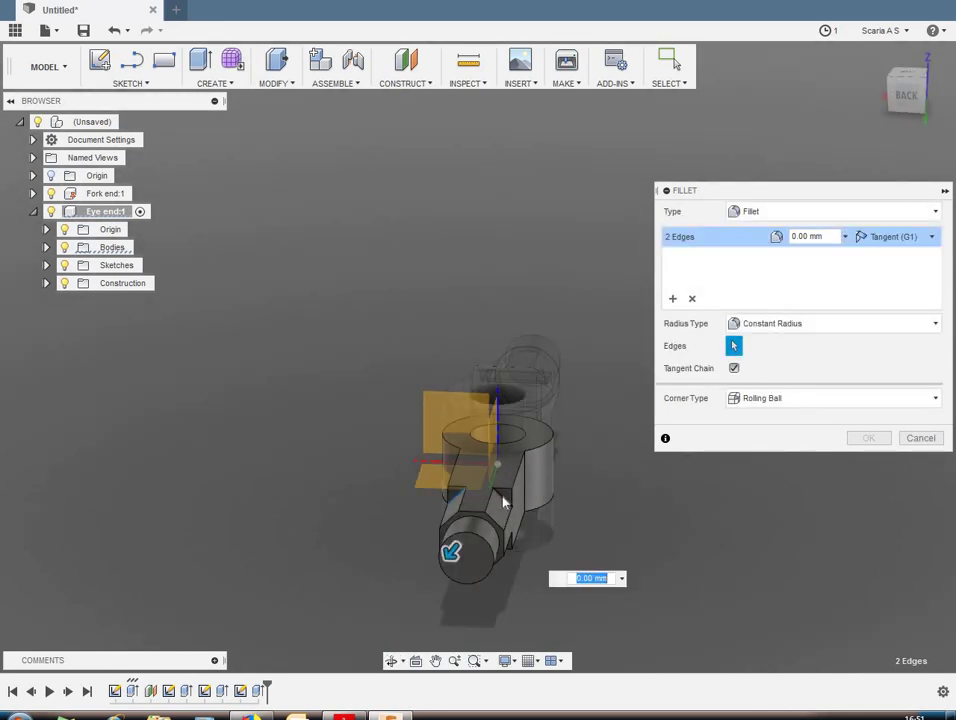
click(566, 575)
shift+middle_drag(559, 519, 495, 432)
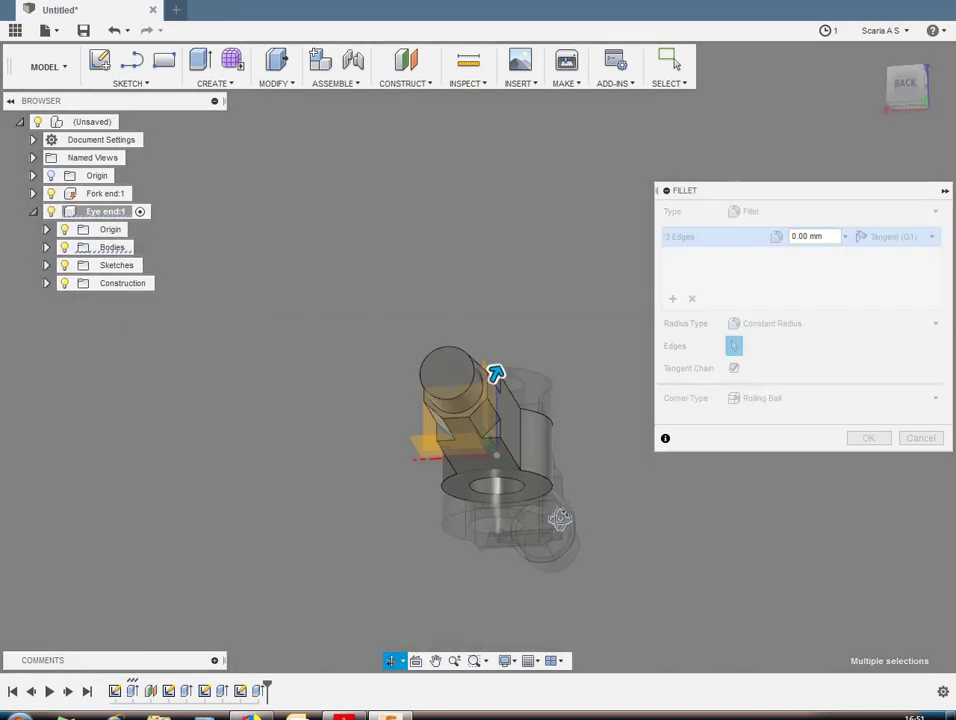
click(496, 436)
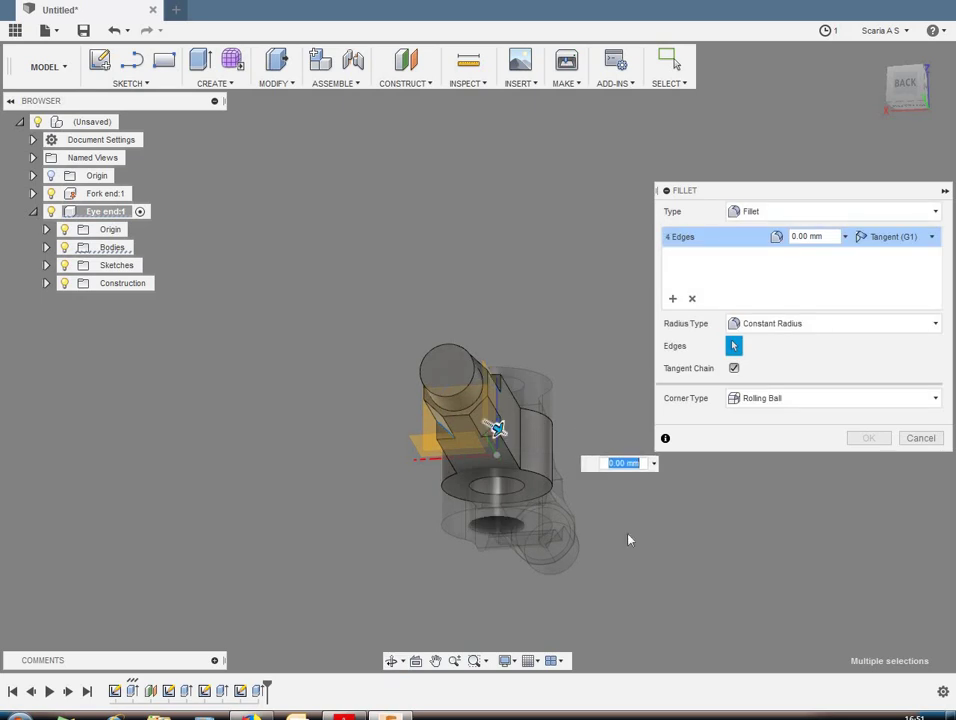
key(Escape)
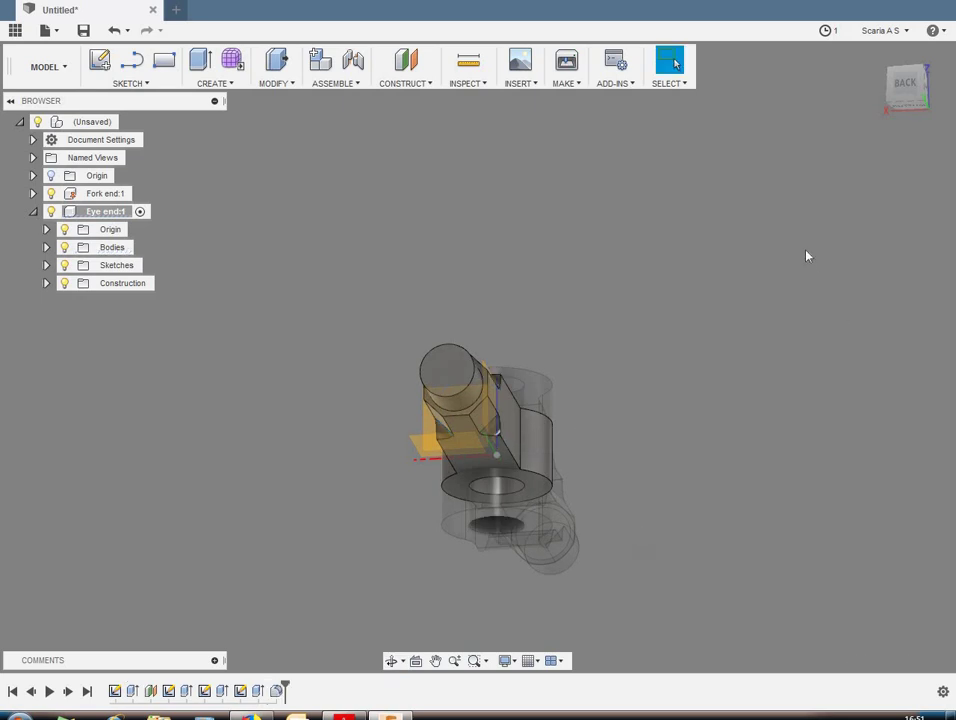
Step: Fillet the two edges where the rod joins the eye boss
click(876, 68)
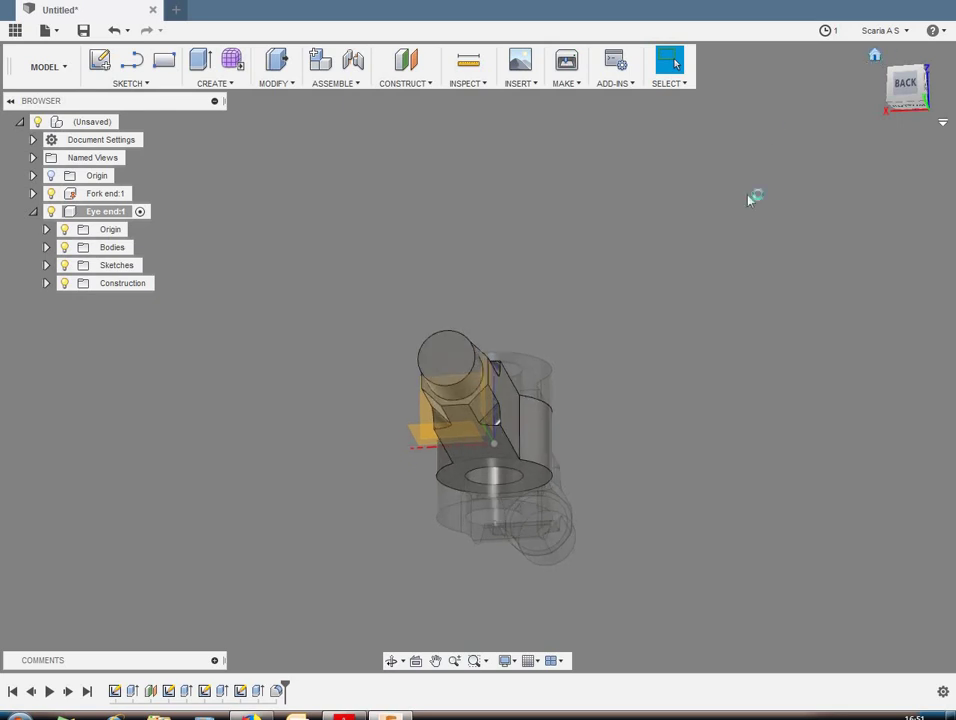
shift+middle_drag(755, 380, 696, 359)
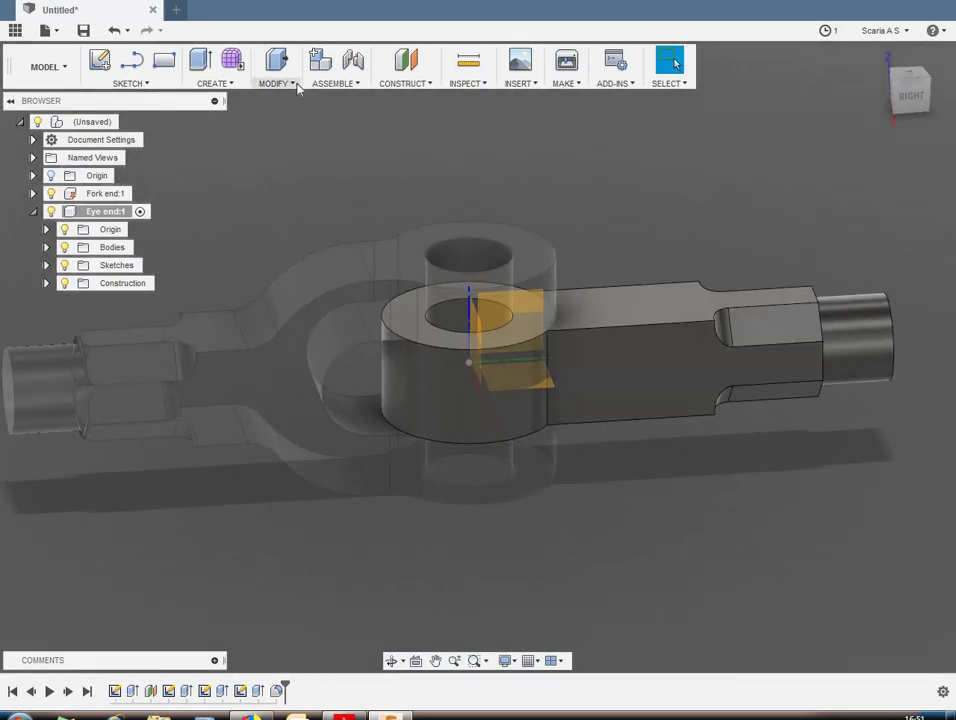
click(295, 86)
click(330, 118)
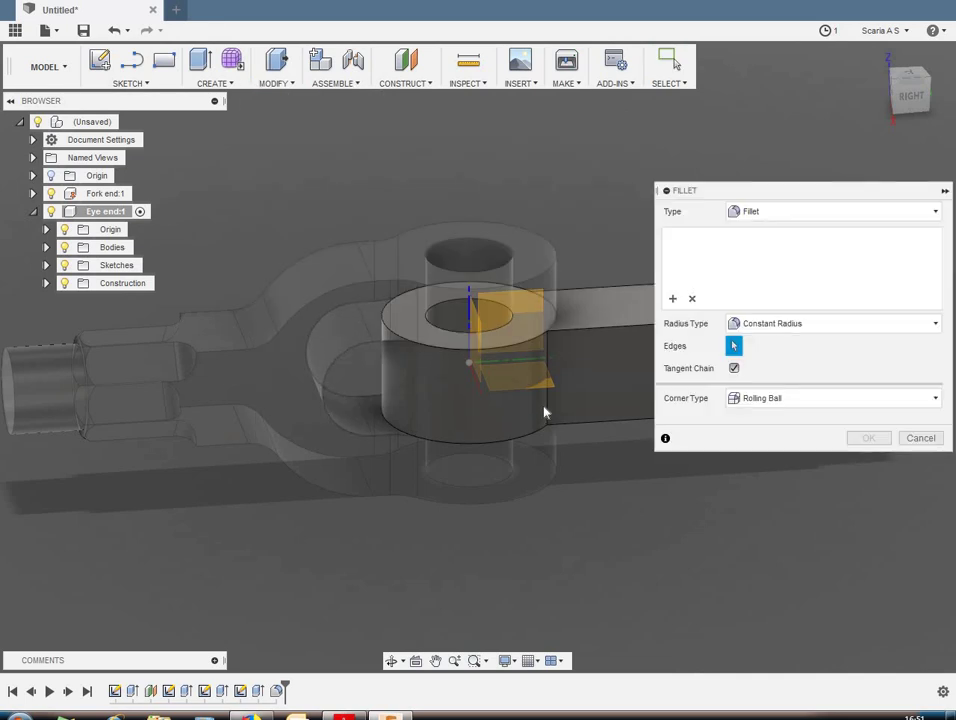
click(547, 410)
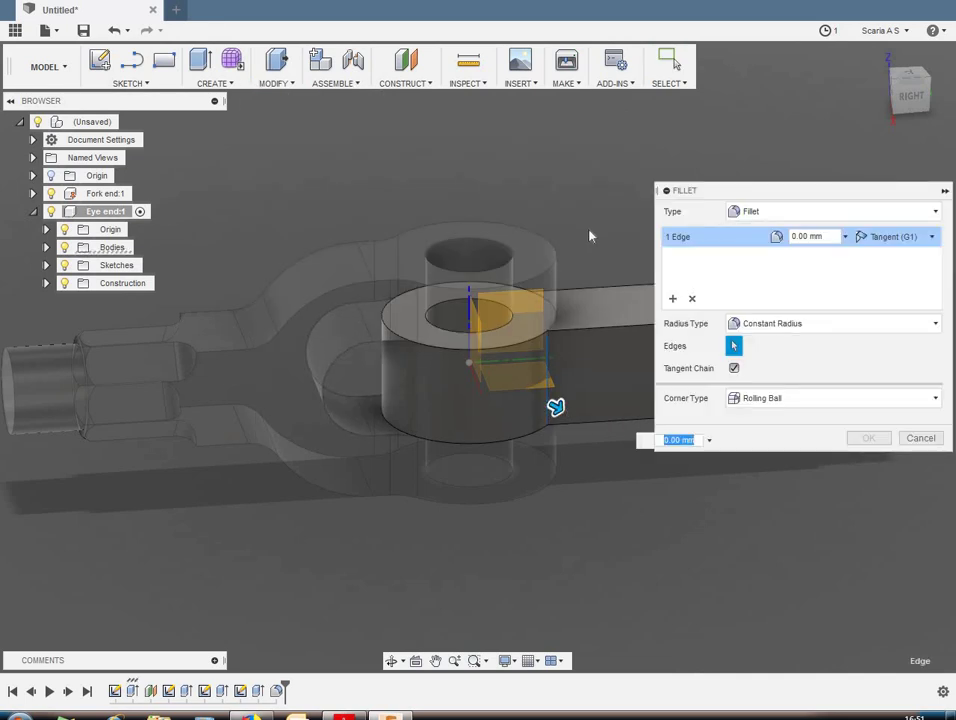
mouse_move(590, 236)
shift+middle_down()
mouse_move(619, 339)
mouse_move(533, 304)
shift+middle_up()
click(530, 306)
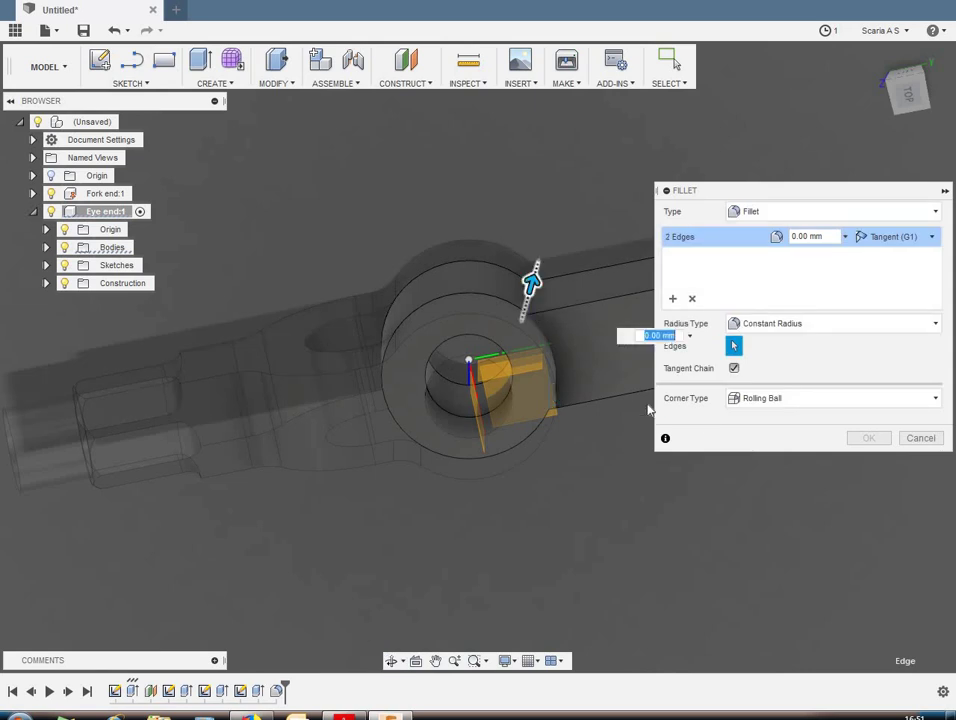
key(Escape)
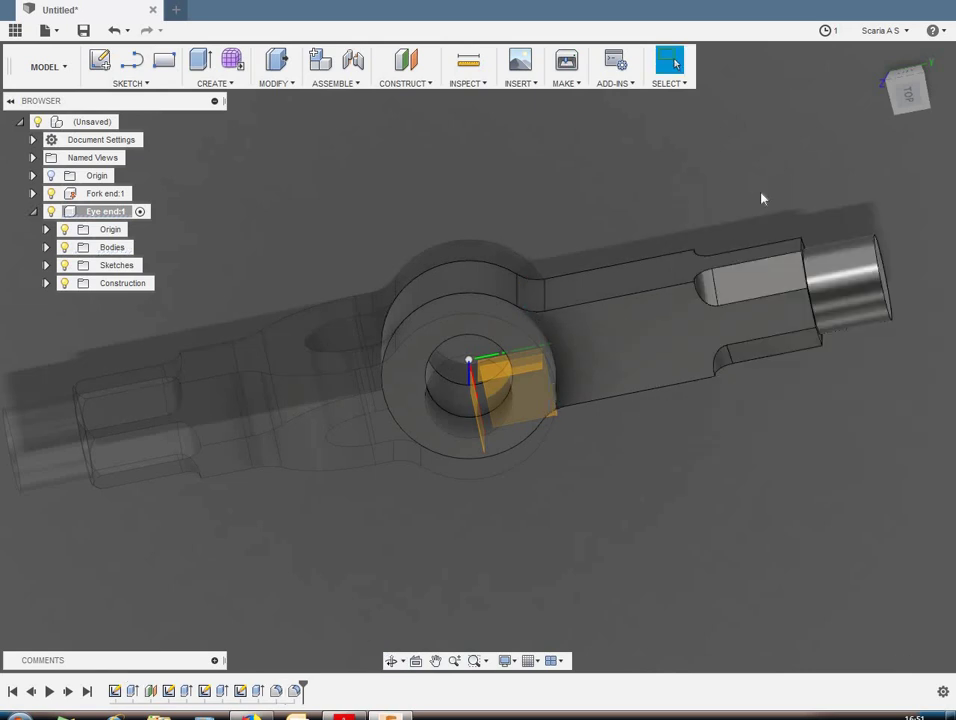
mouse_move(905, 90)
click(877, 56)
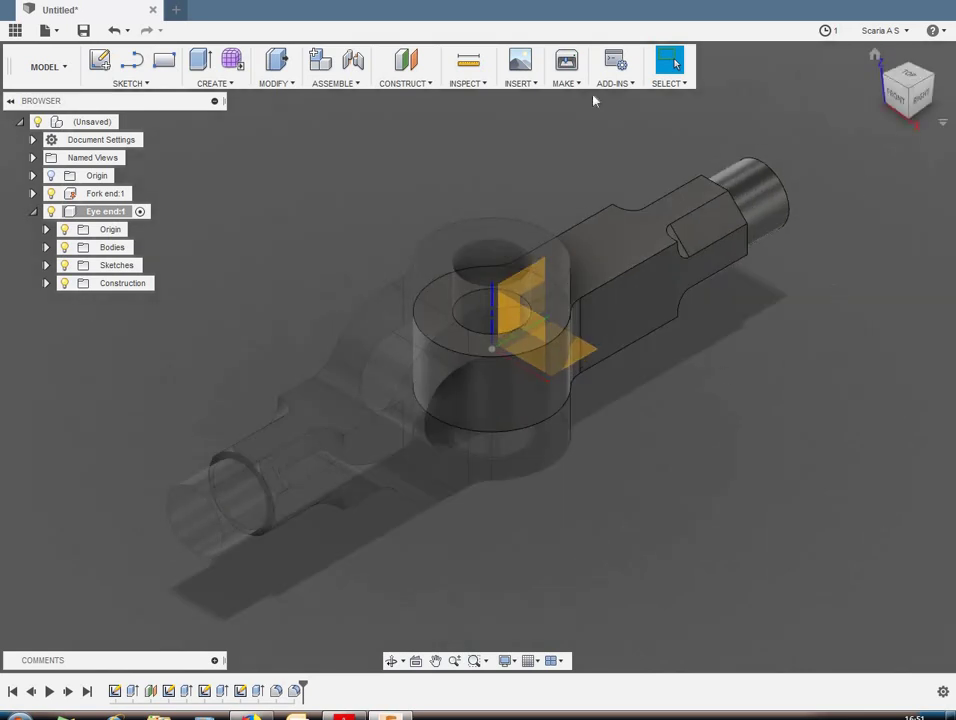
Step: Create a construction axis through the round spigot's cylindrical face
click(405, 83)
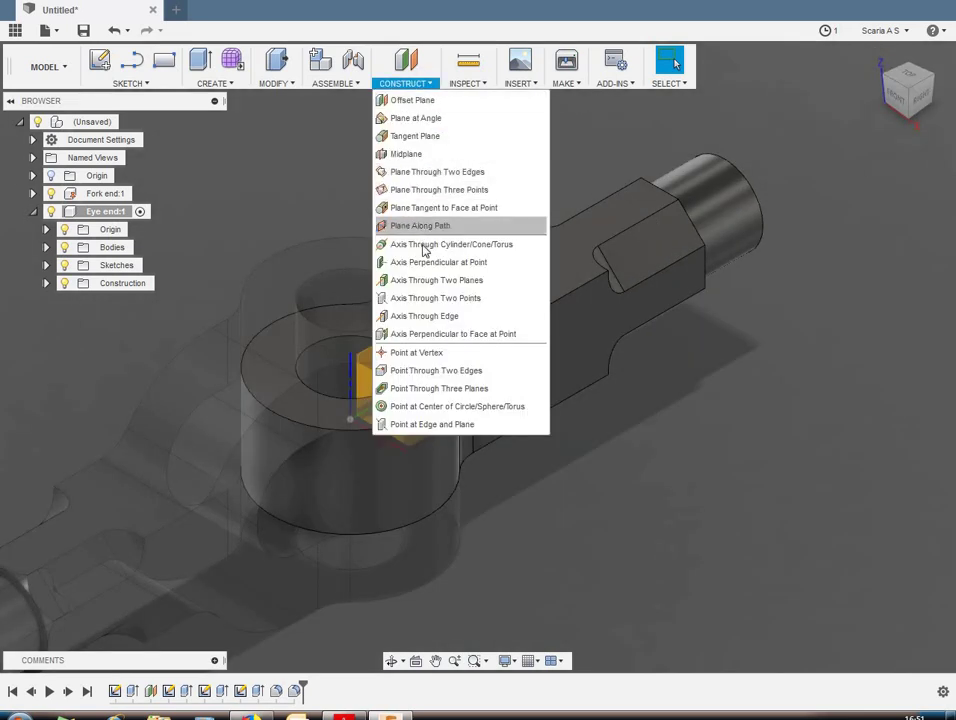
click(460, 244)
click(741, 213)
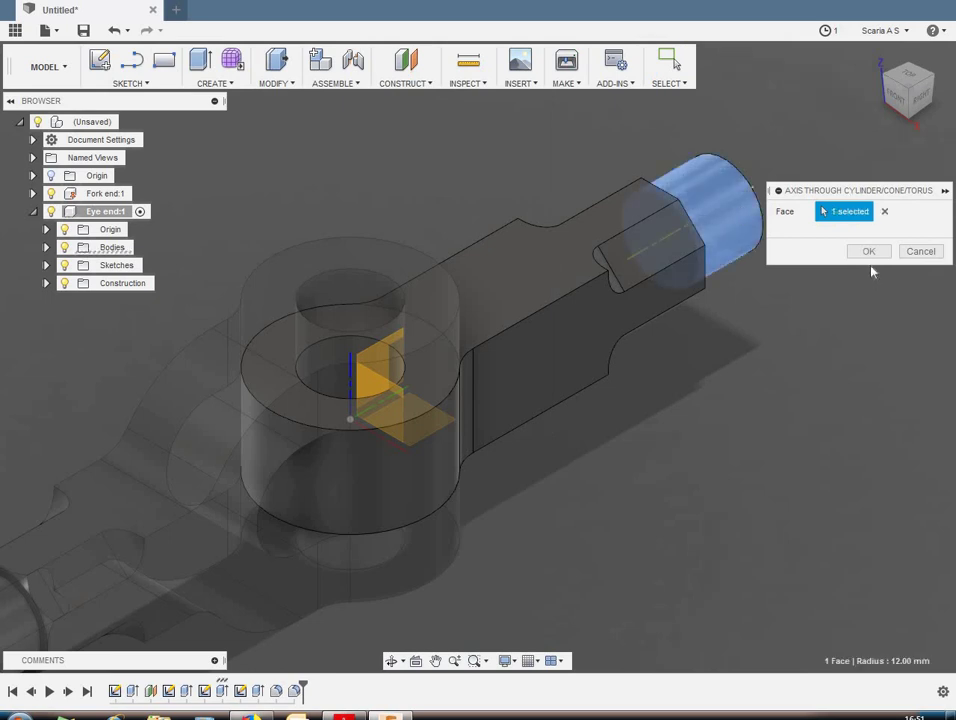
click(868, 251)
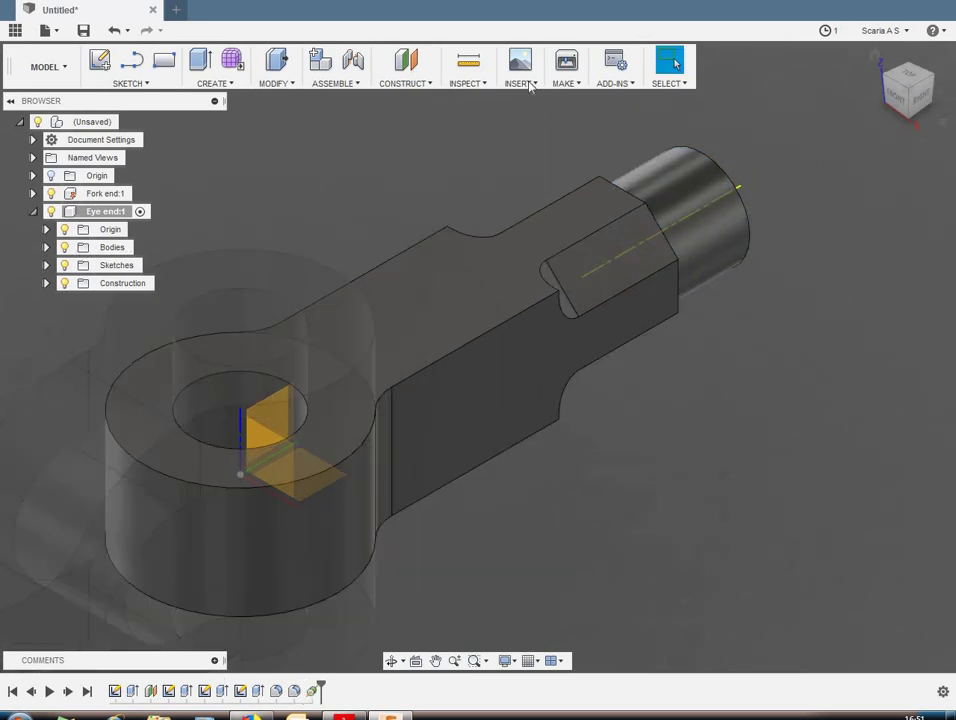
Step: Create a construction plane through the new axis and a hex edge
click(418, 83)
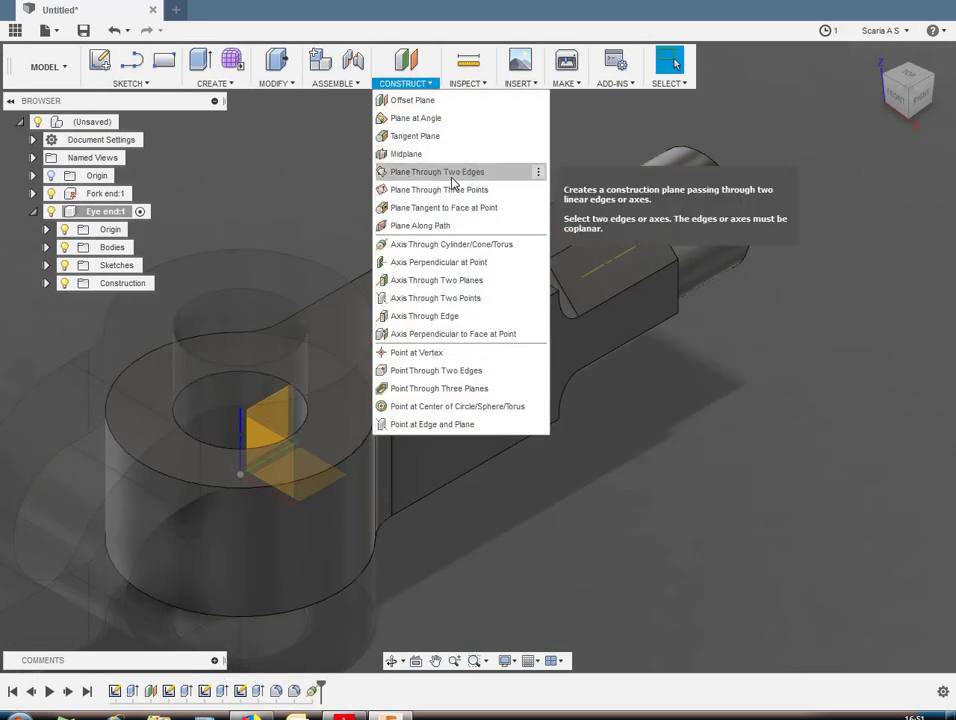
click(440, 172)
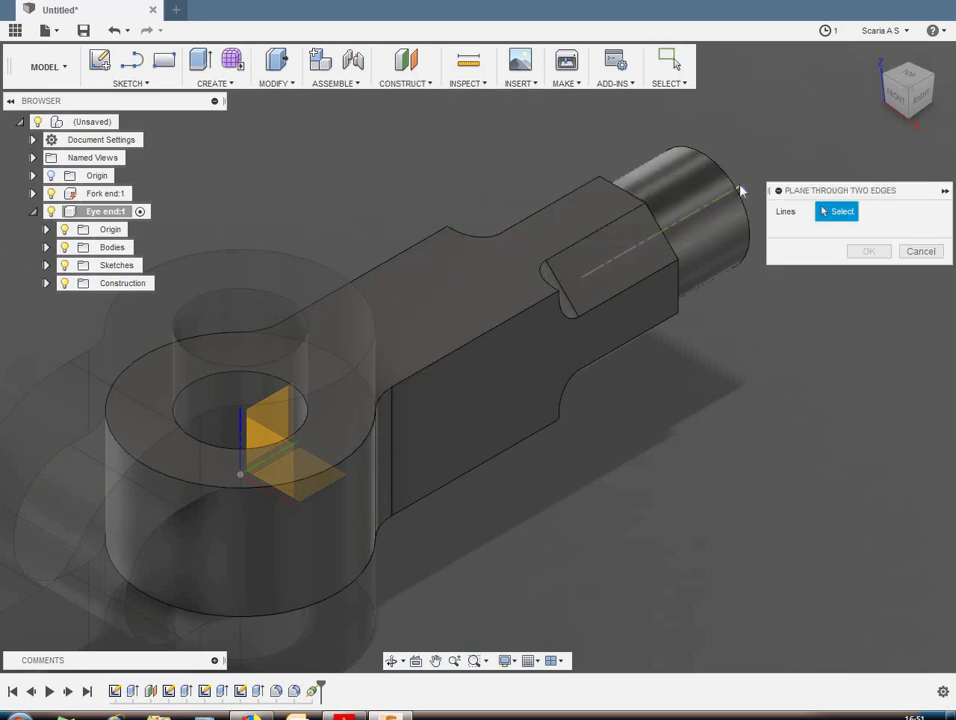
click(741, 190)
click(625, 218)
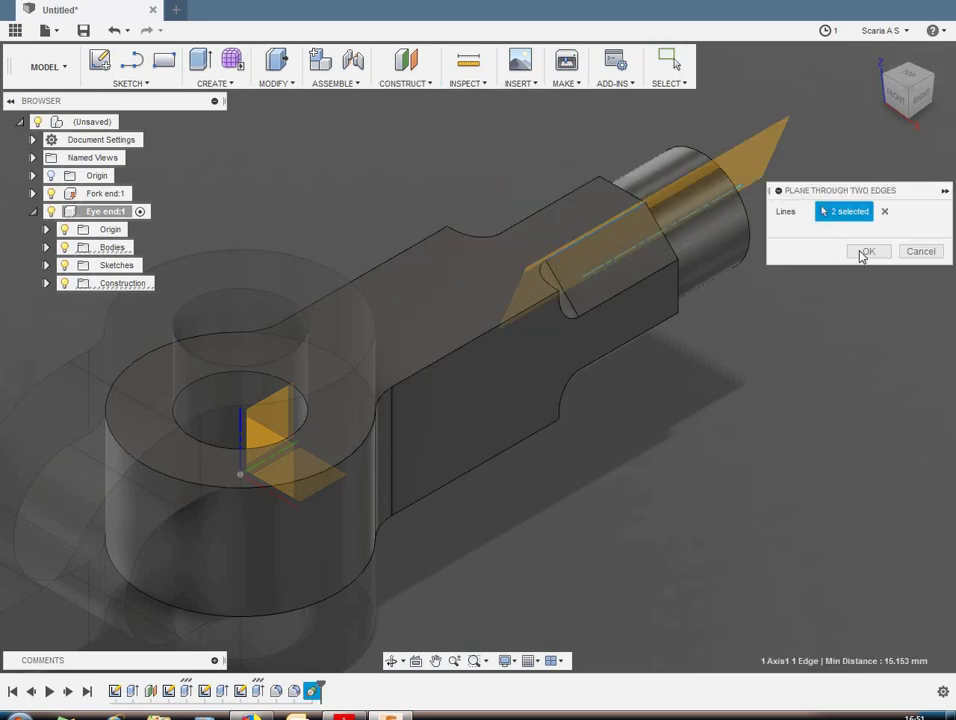
click(864, 252)
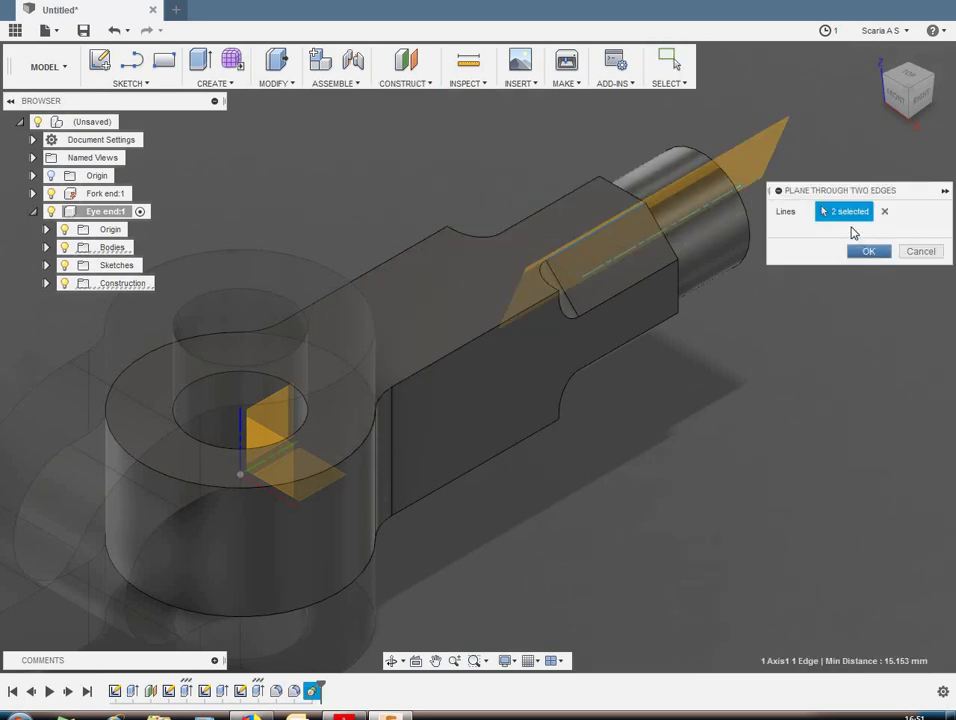
right_click(757, 165)
Step: Sketch a closed triangle with lines on Plane2 at the spigot's outer edge
click(745, 237)
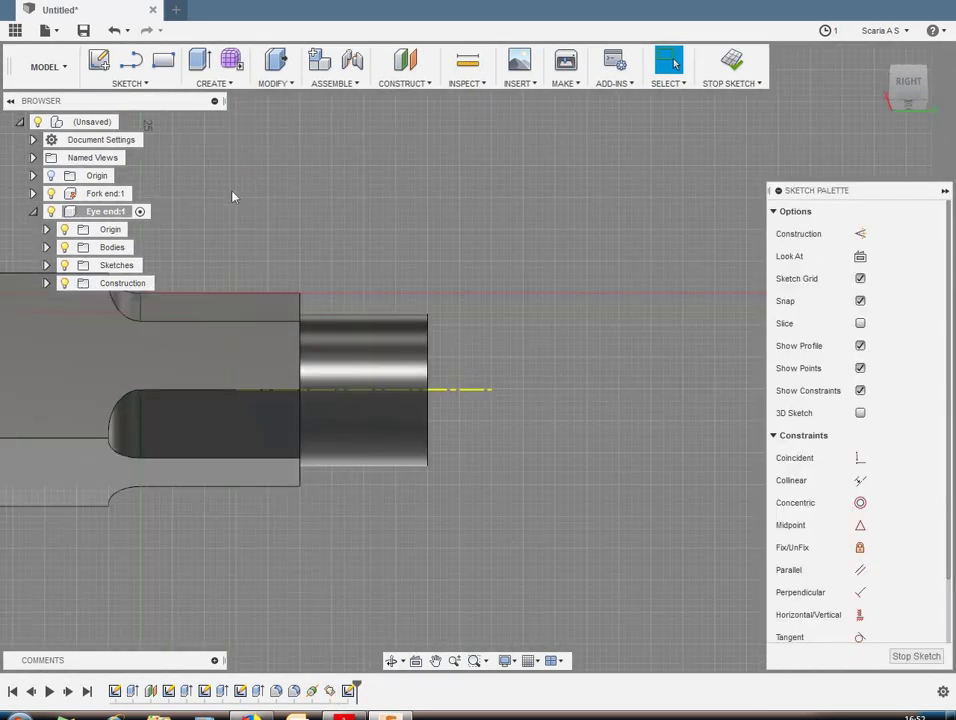
key(l)
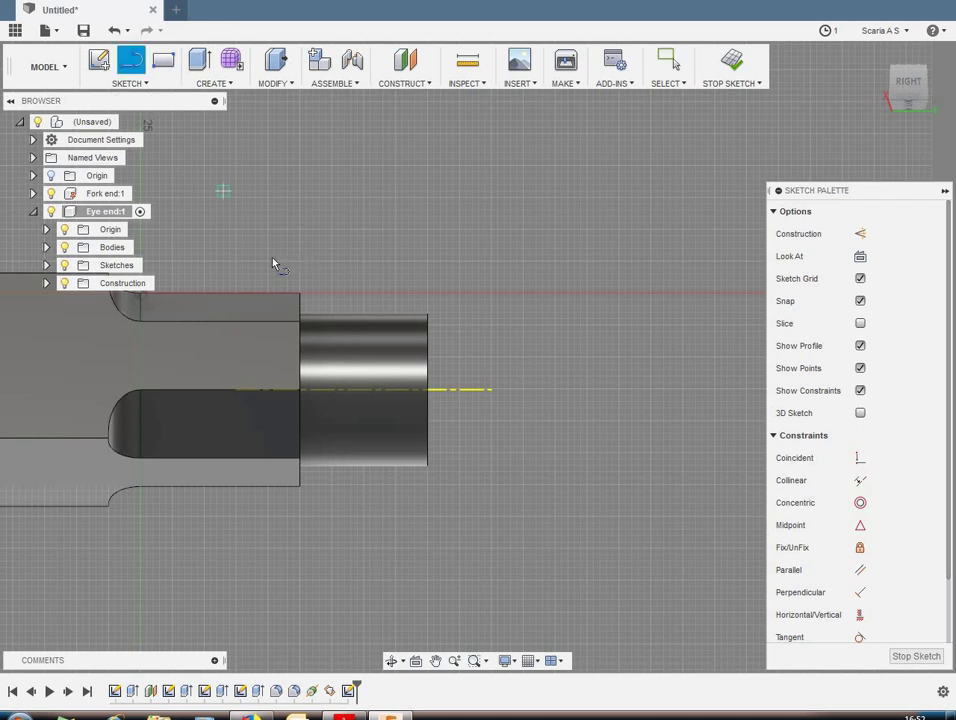
click(261, 262)
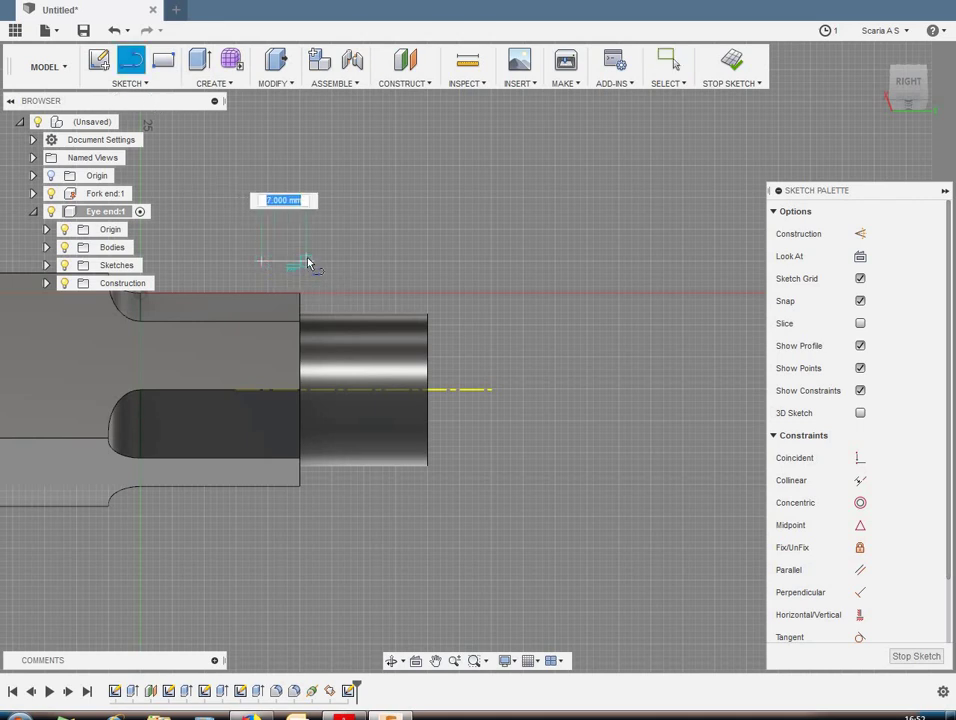
click(307, 263)
scroll(305, 305, up, 3)
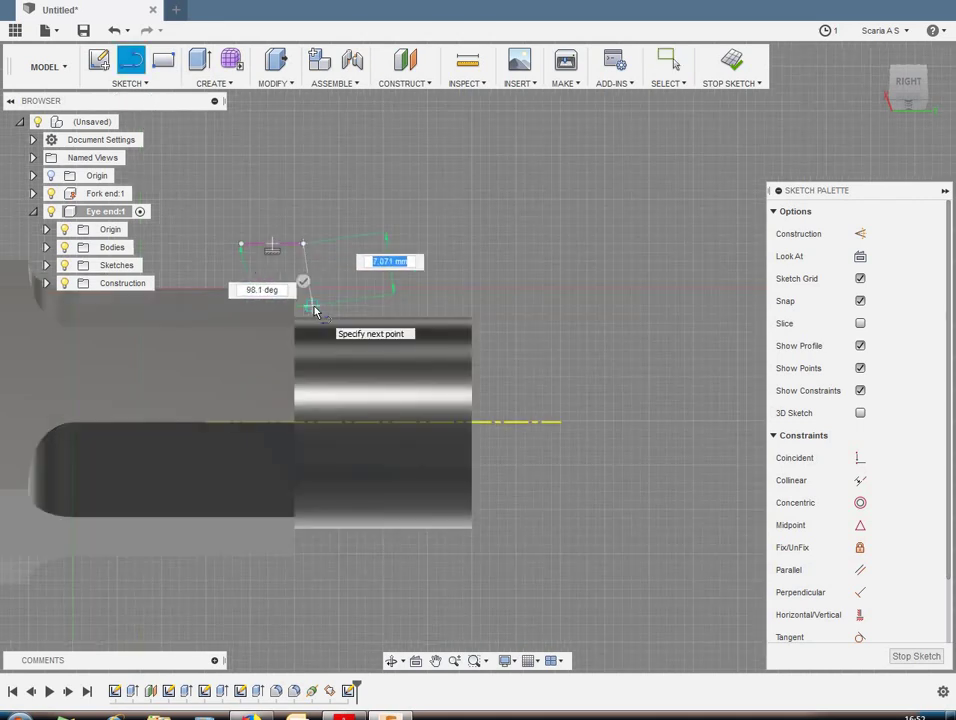
click(300, 305)
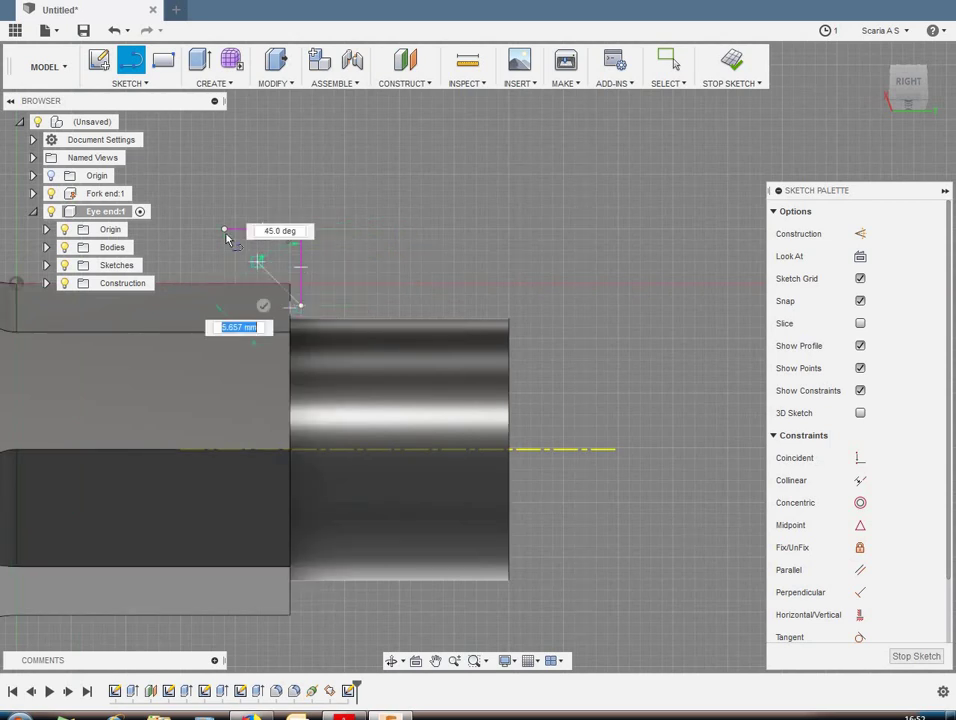
click(227, 232)
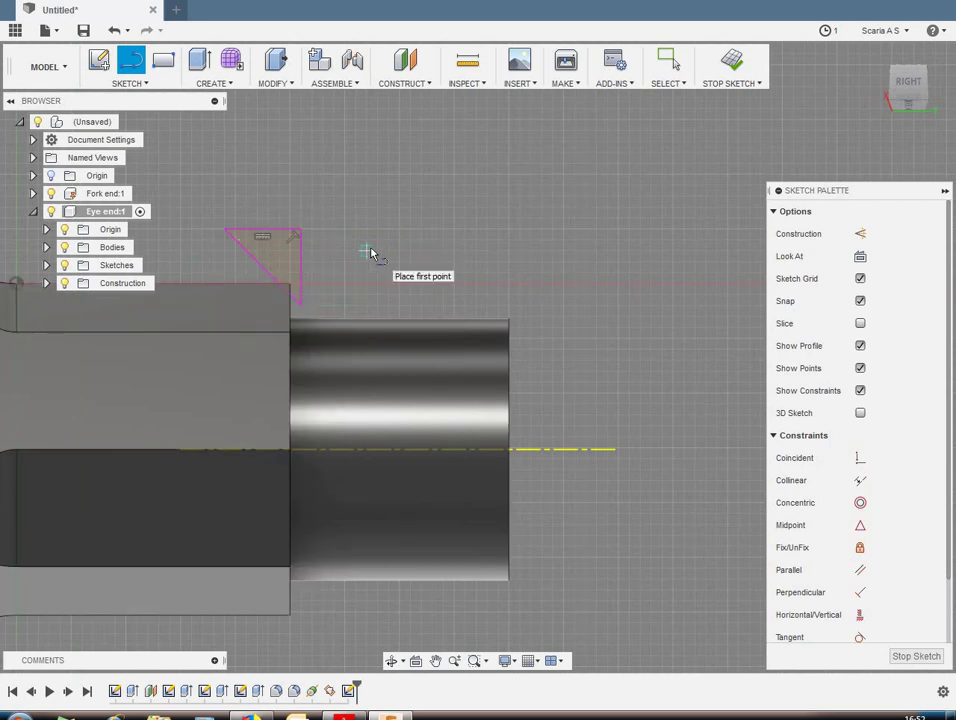
Step: Dimension the triangle with a 30° angle and a 2 mm width
key(d)
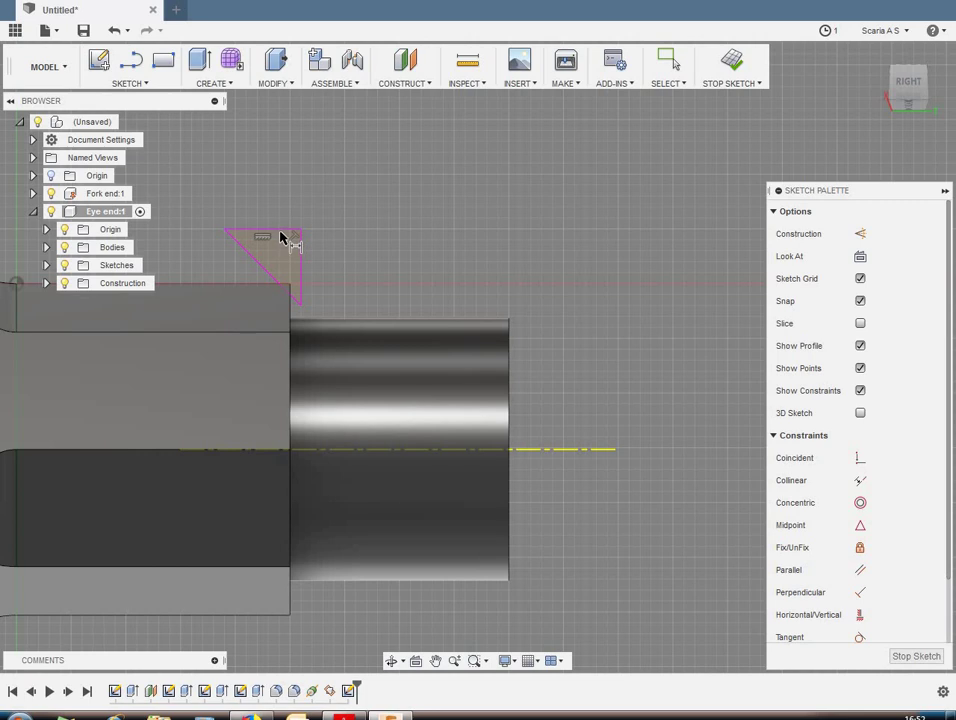
click(281, 234)
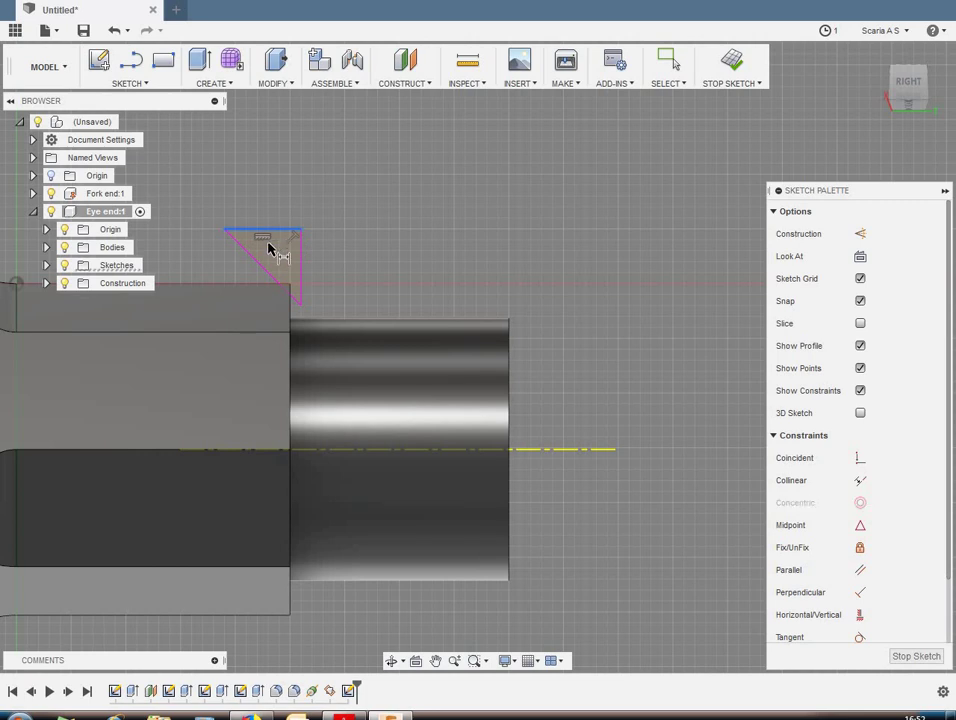
click(340, 268)
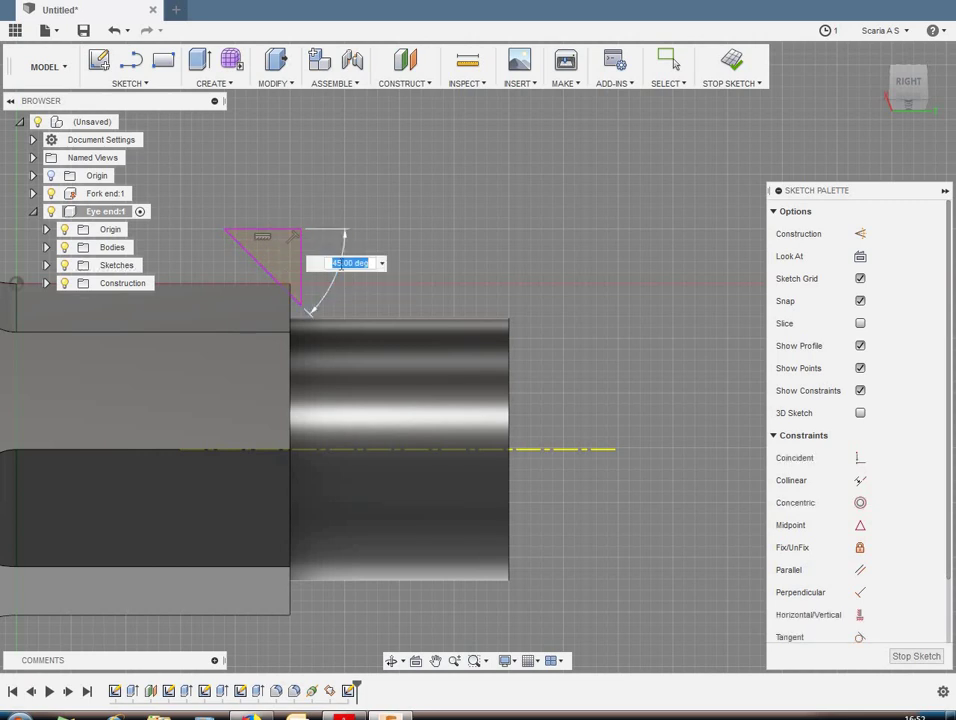
text(0)
key(Return)
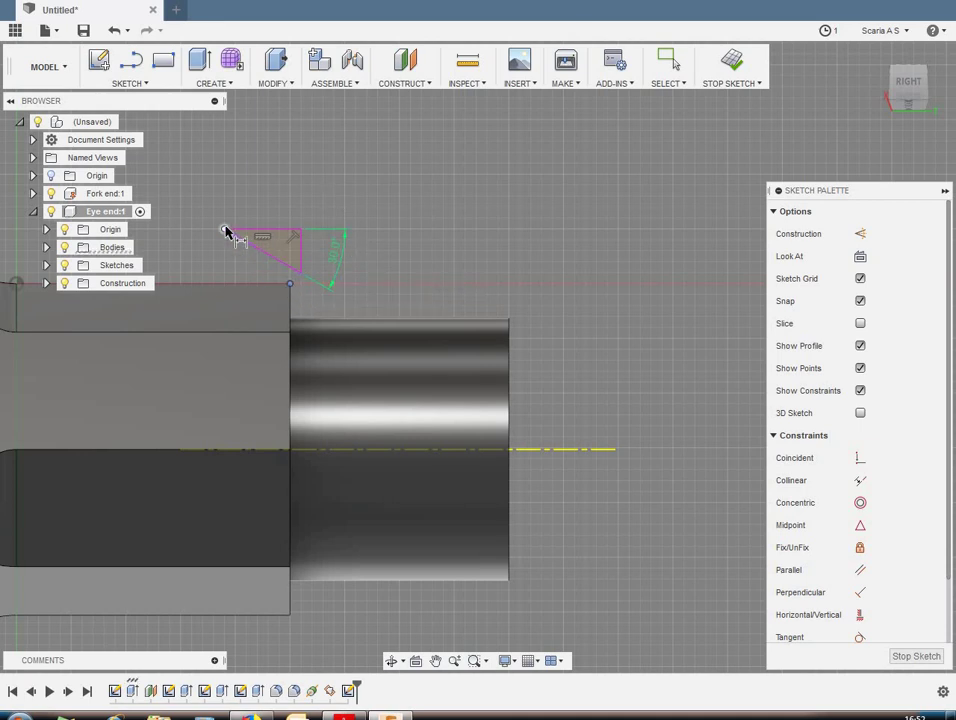
click(335, 200)
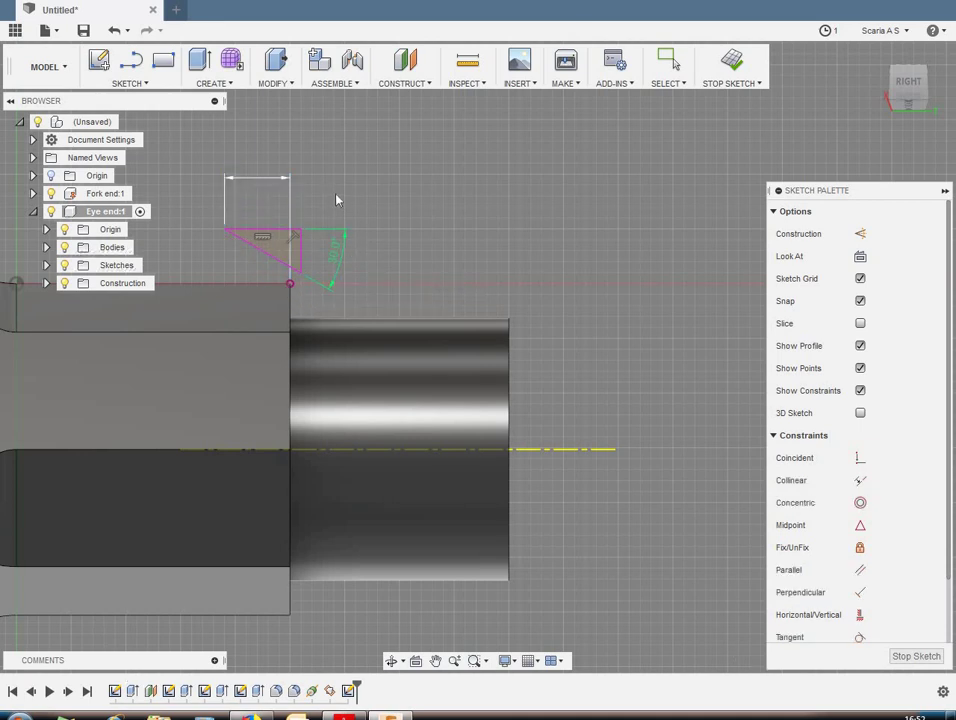
text(2)
key(Return)
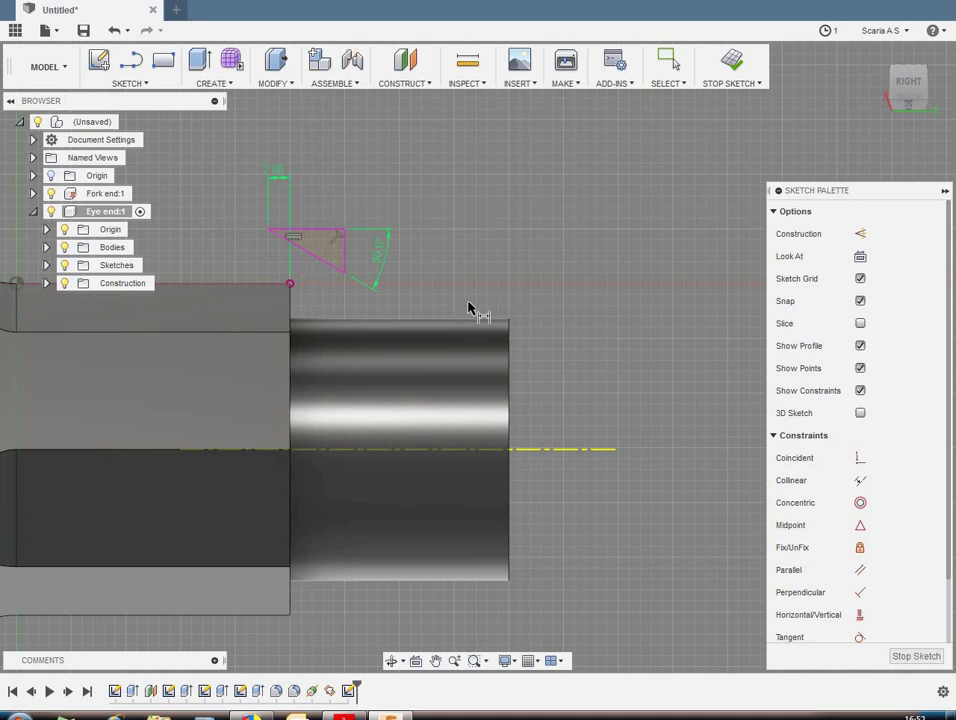
Step: Apply a Coincident constraint to the triangle corner and finish the sketch
click(857, 459)
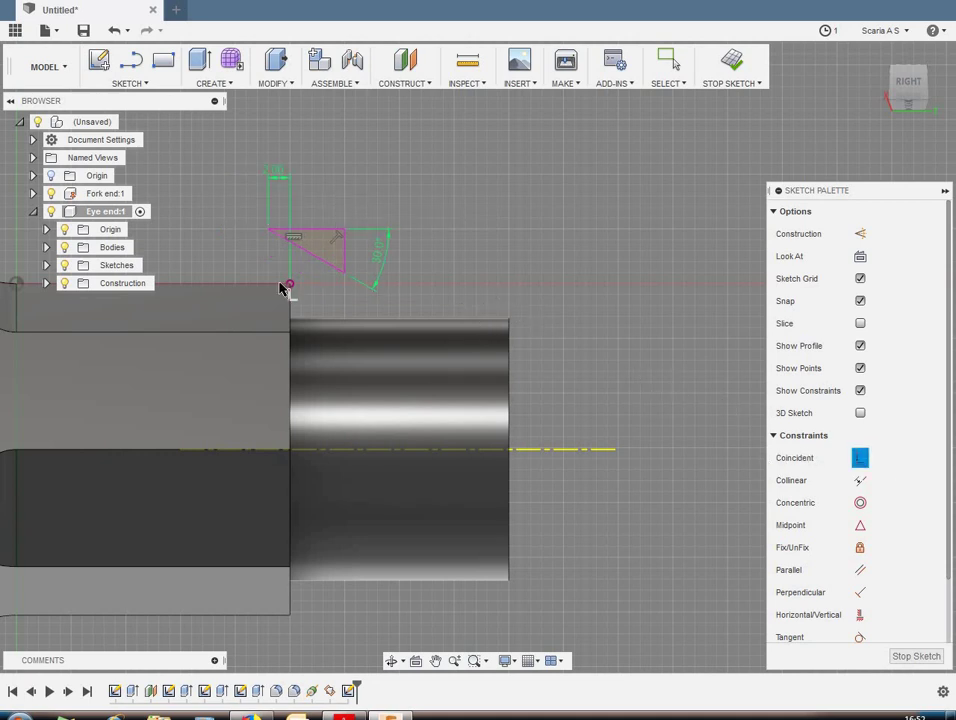
click(312, 236)
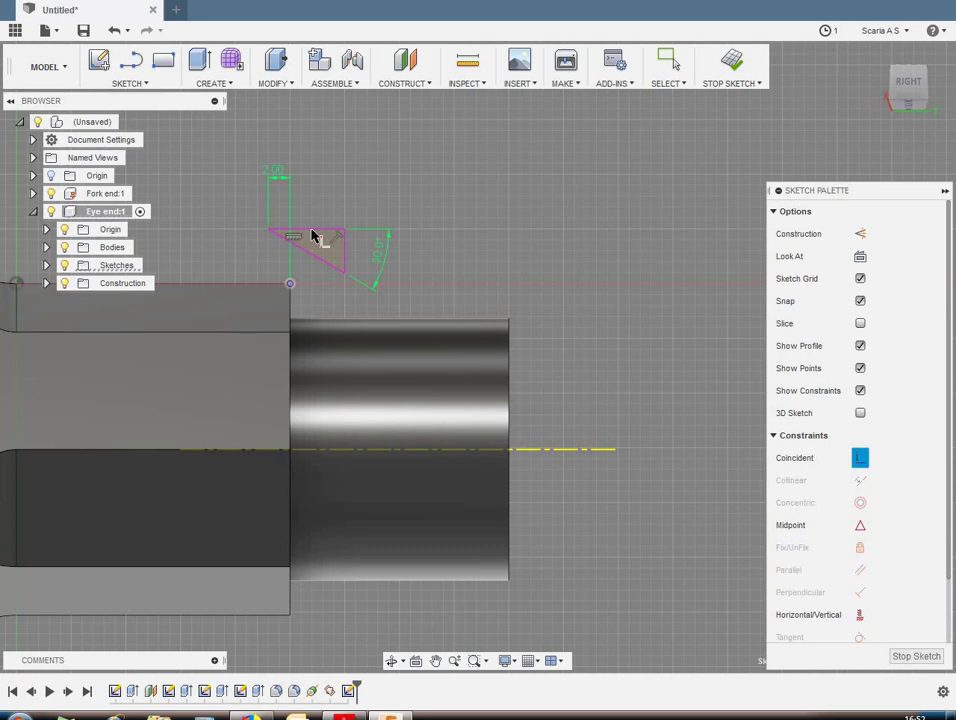
right_click(405, 219)
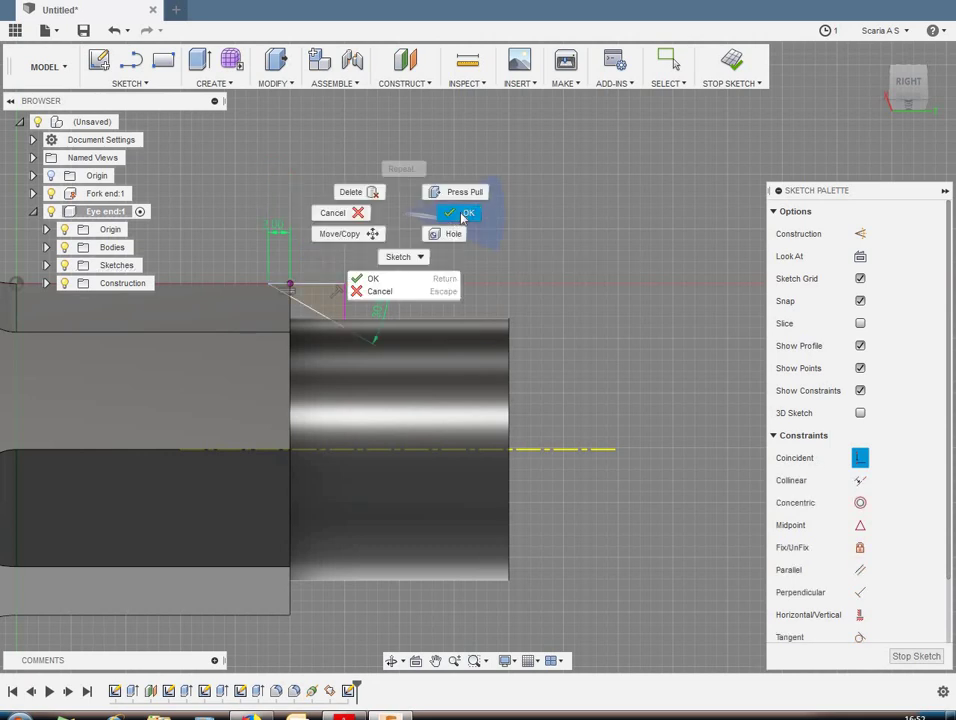
click(373, 275)
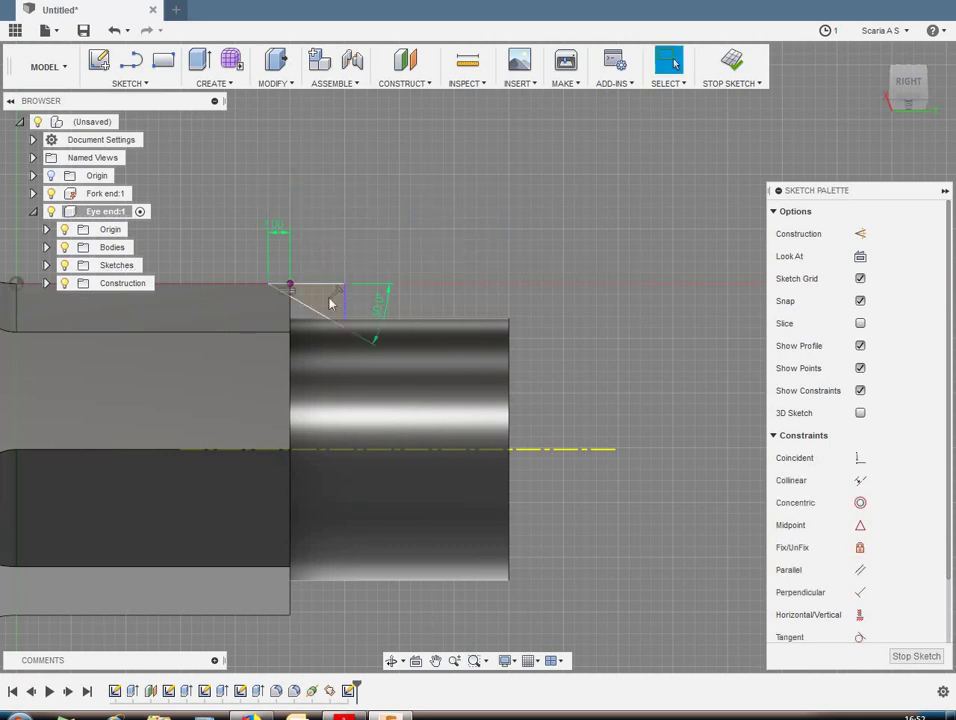
click(326, 302)
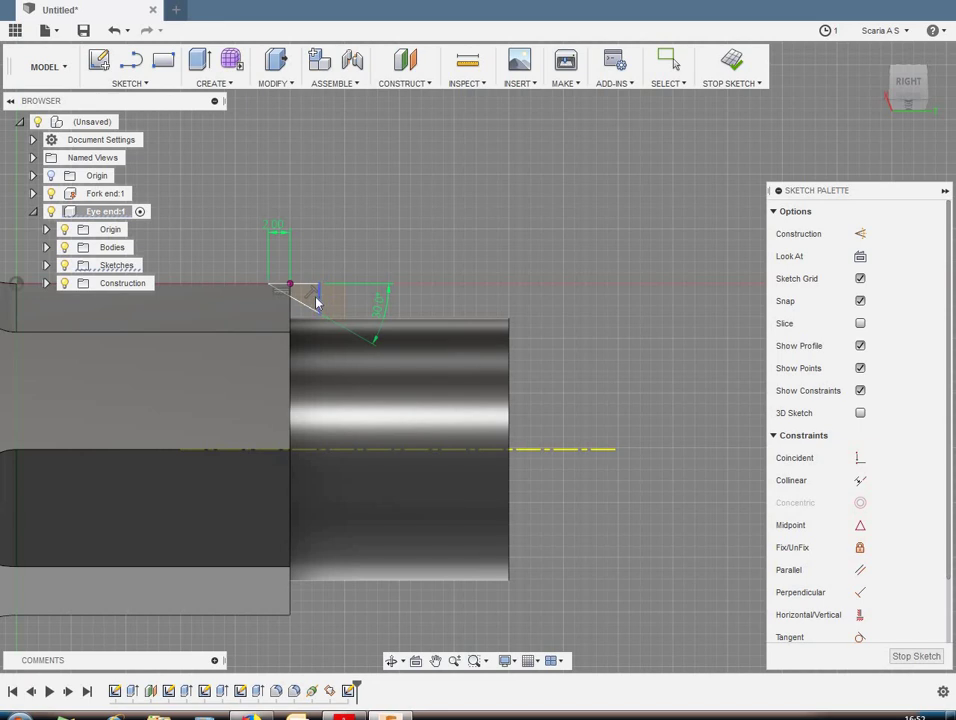
key(Escape)
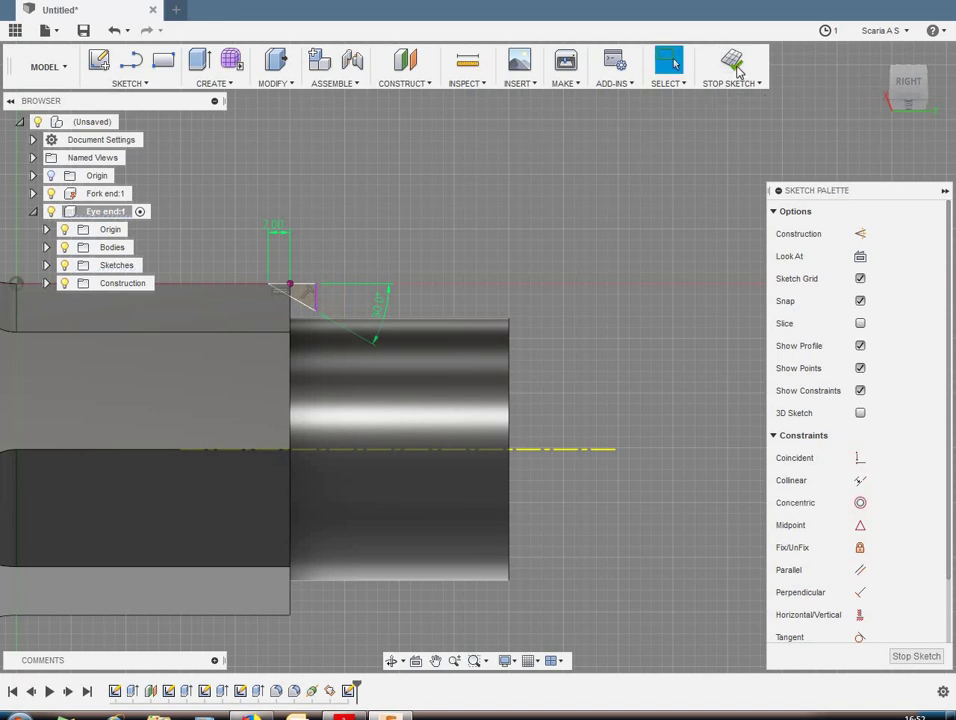
click(728, 72)
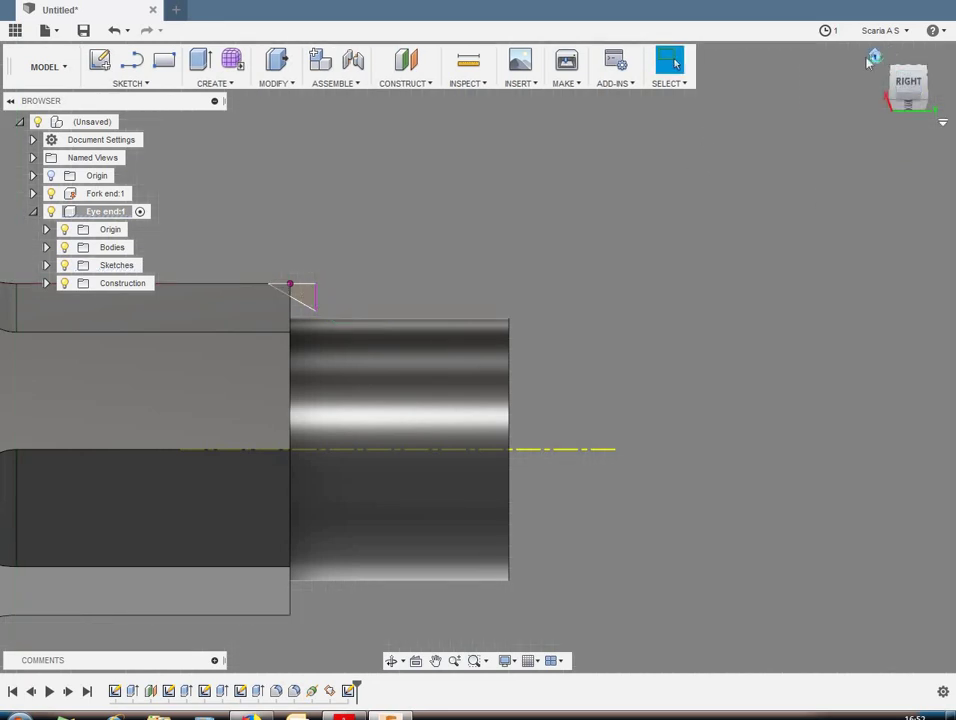
Step: Revolve the triangle 360° around the shaft centreline as a cut, chamfering the shoulder
click(874, 57)
mouse_move(790, 209)
shift+middle_down()
mouse_move(753, 280)
mouse_move(642, 362)
mouse_move(777, 209)
mouse_move(711, 175)
mouse_move(676, 117)
shift+middle_up()
scroll(733, 318, up, 5)
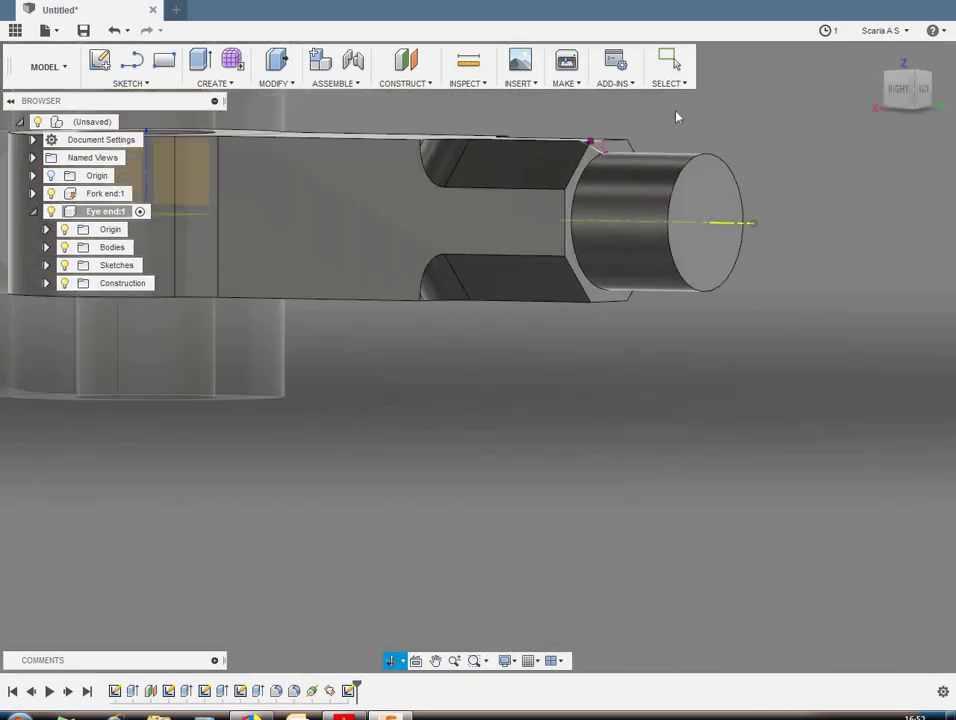
scroll(676, 117, up, 2)
scroll(600, 122, up, 2)
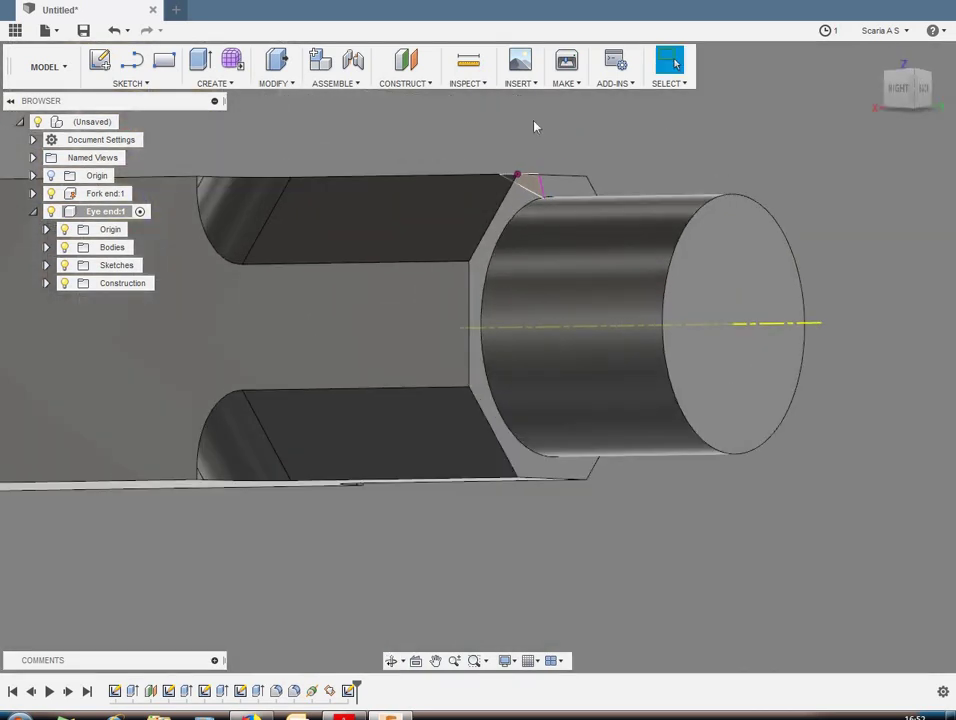
click(215, 83)
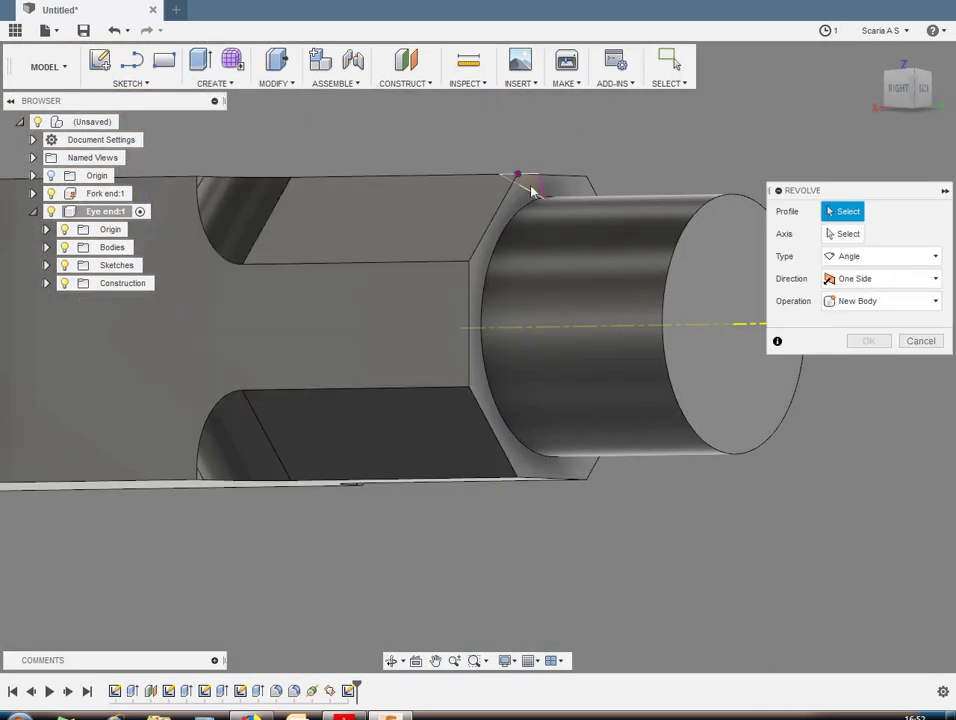
click(525, 185)
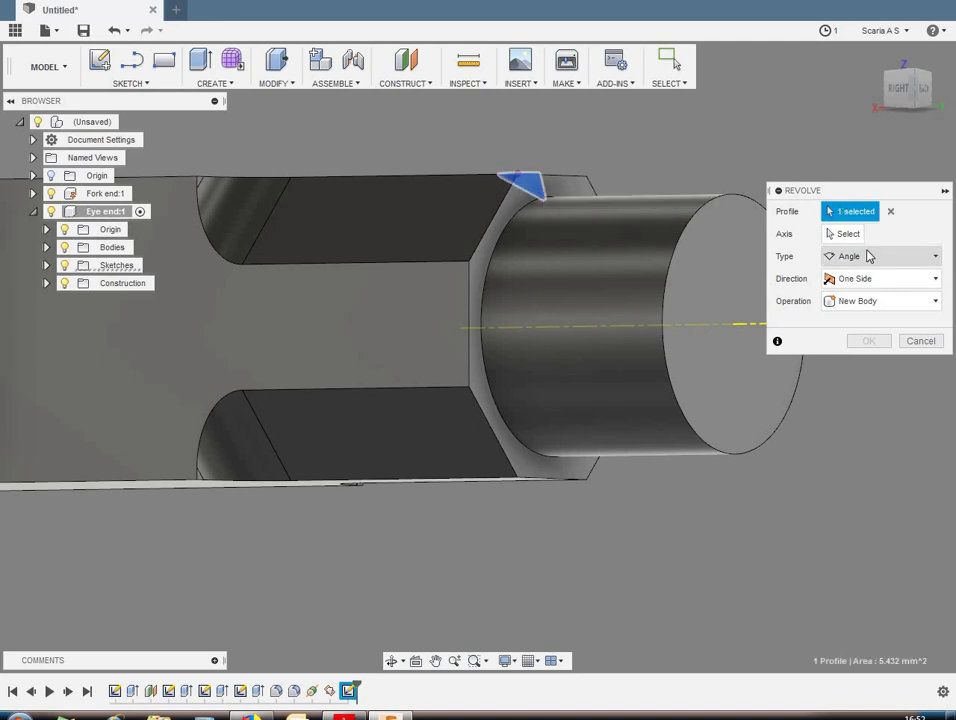
click(758, 326)
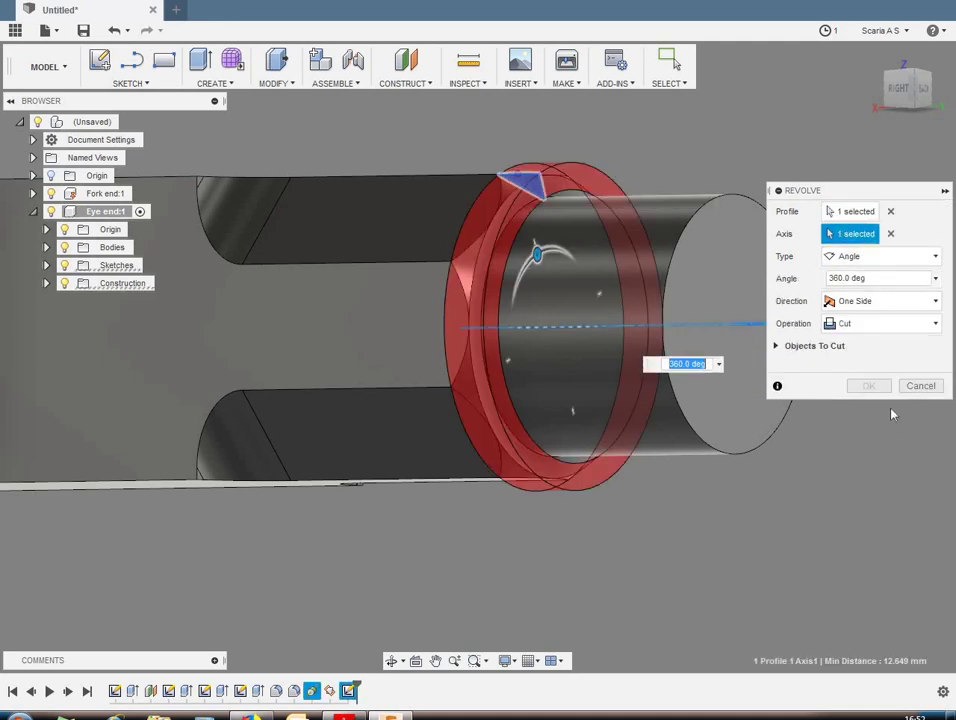
click(866, 386)
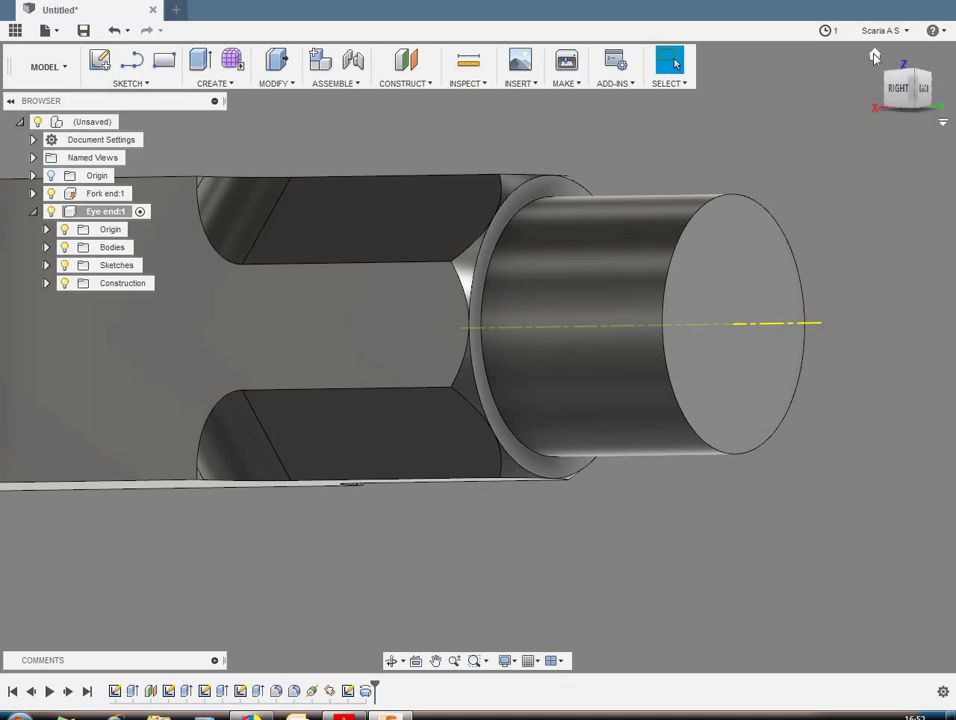
Step: Collapse the Eye end:1 tree and activate the root (Unsaved) component
click(875, 56)
shift+middle_drag(797, 207, 303, 367)
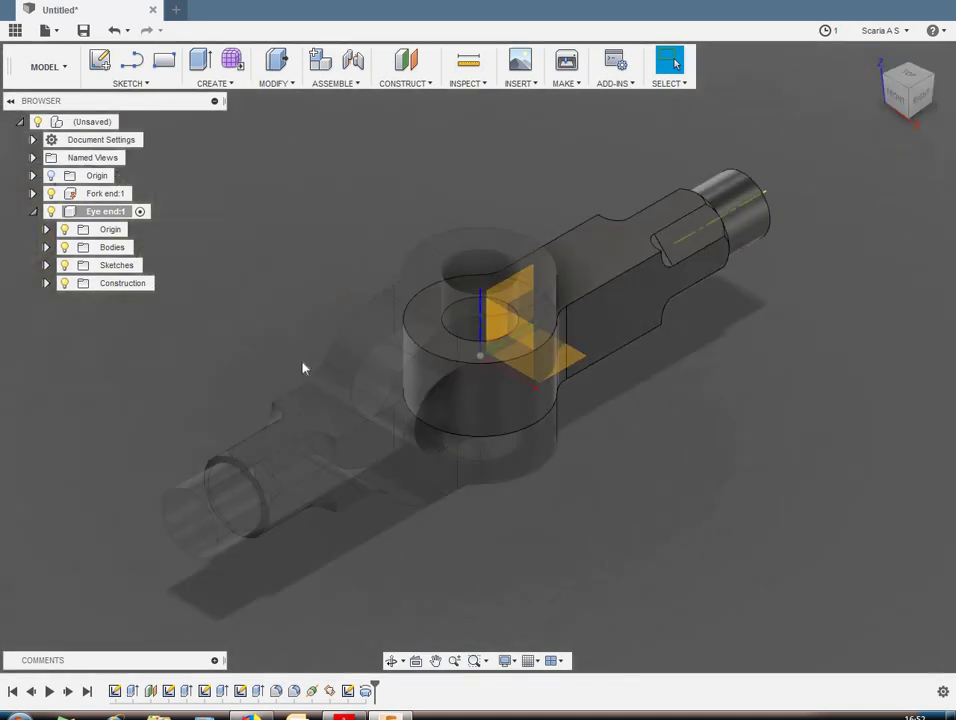
click(45, 284)
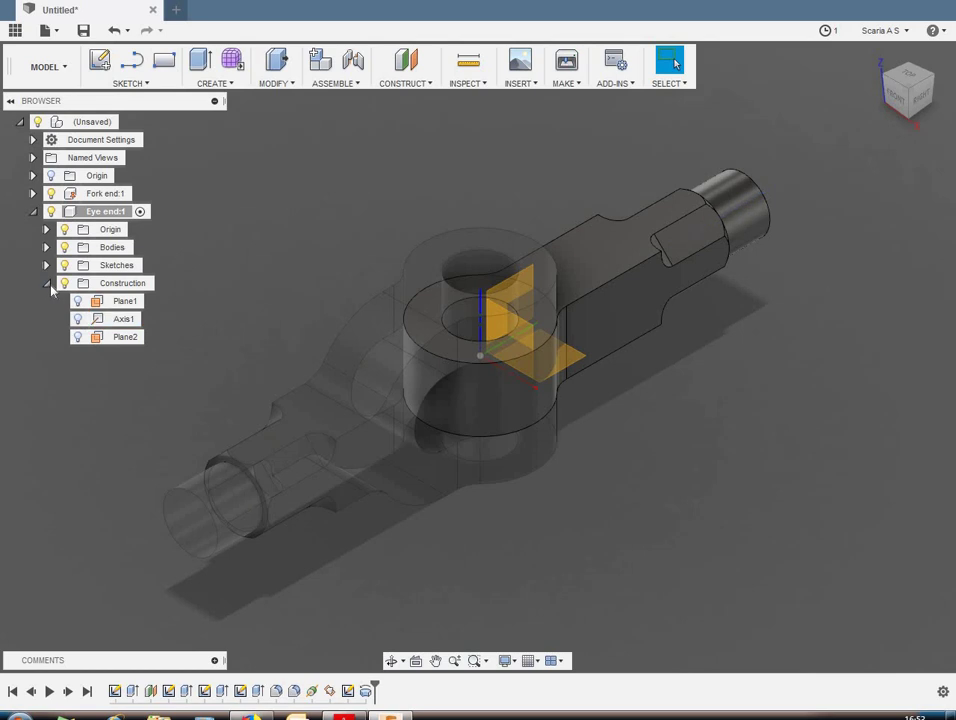
click(46, 283)
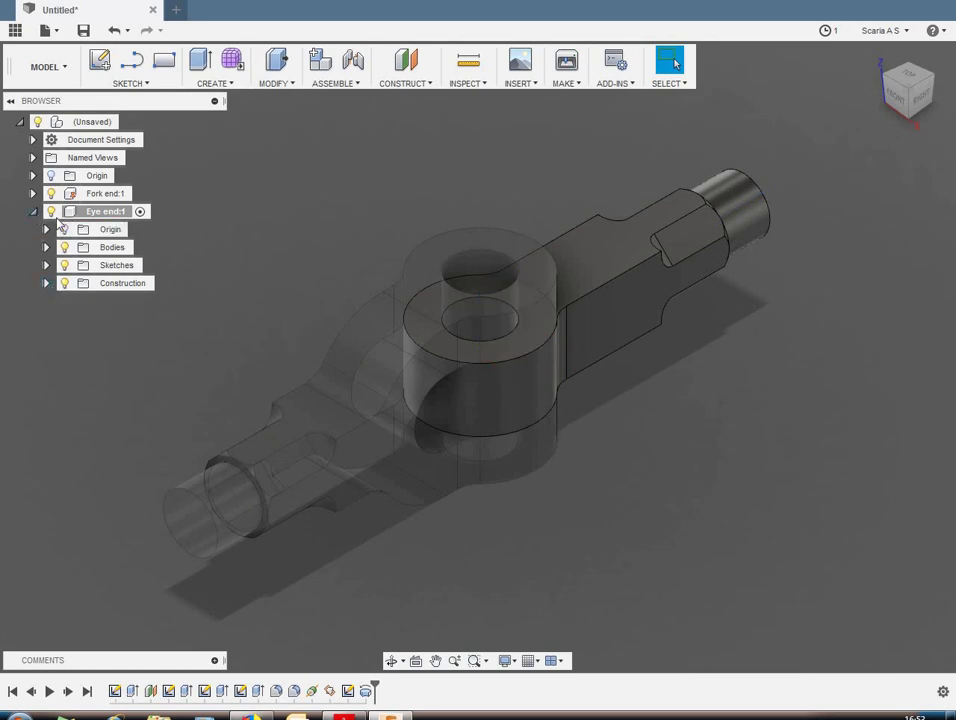
click(33, 211)
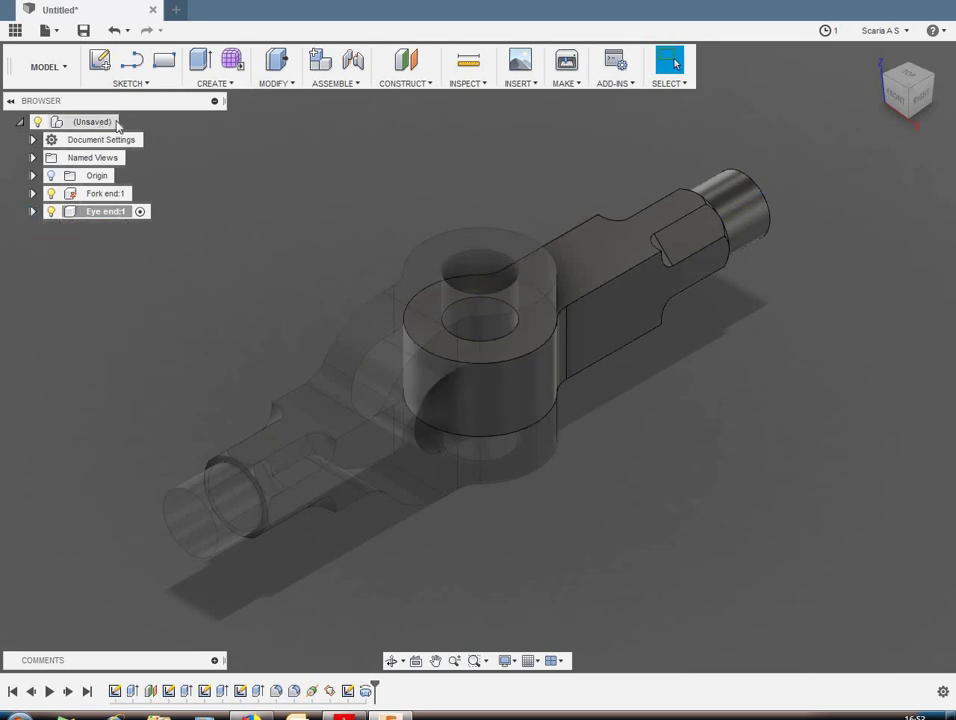
click(125, 122)
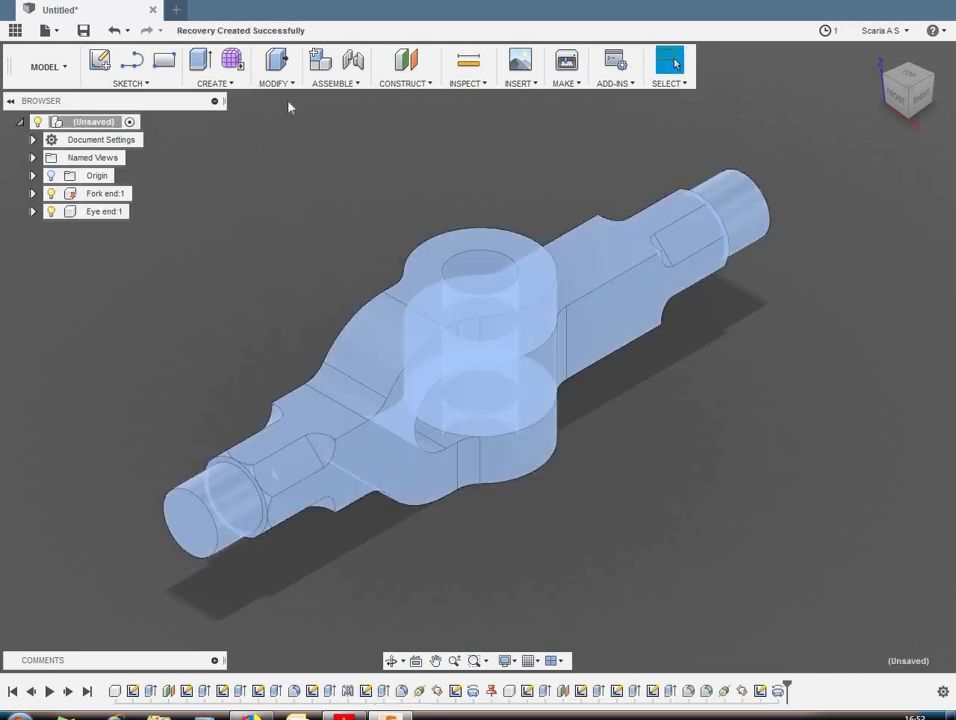
Step: Join the eye end hole to the fork end hole with a Revolute joint, then return to Home view
click(350, 84)
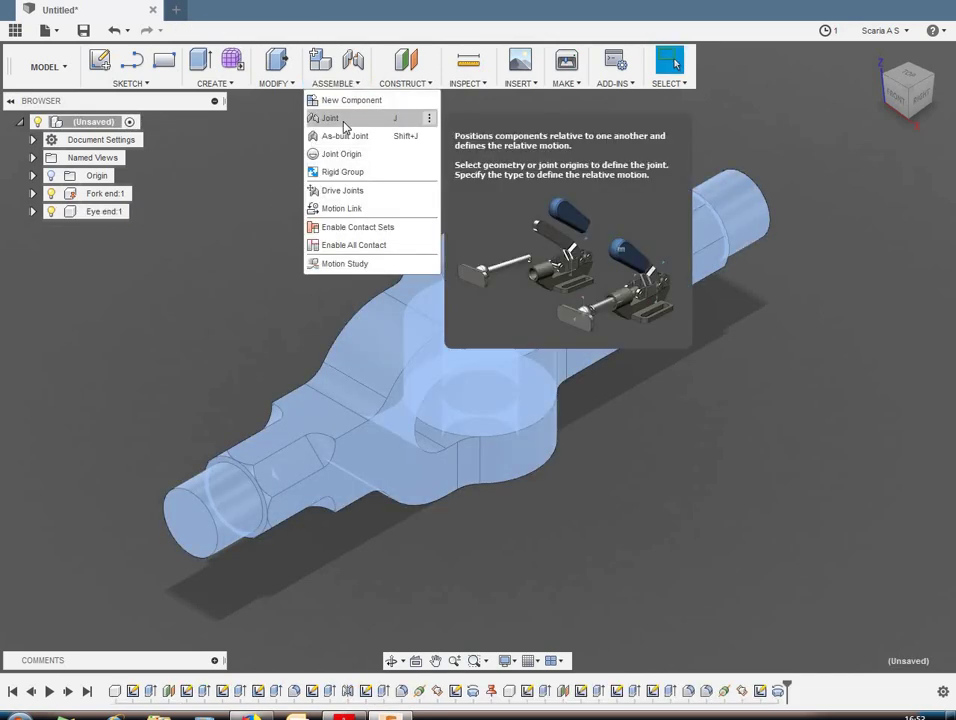
click(330, 118)
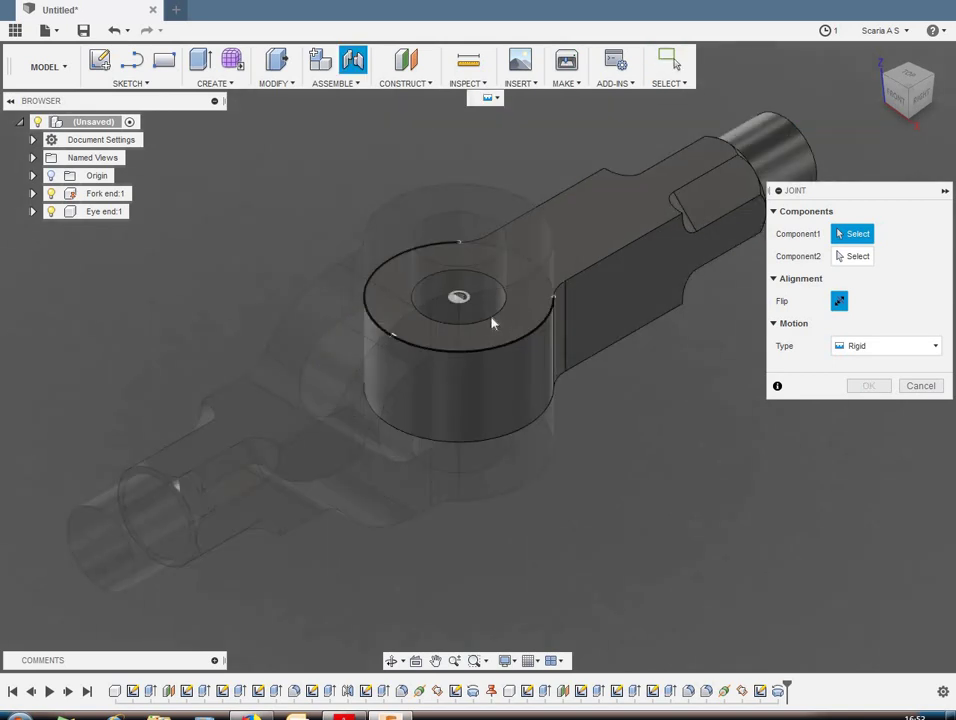
click(492, 322)
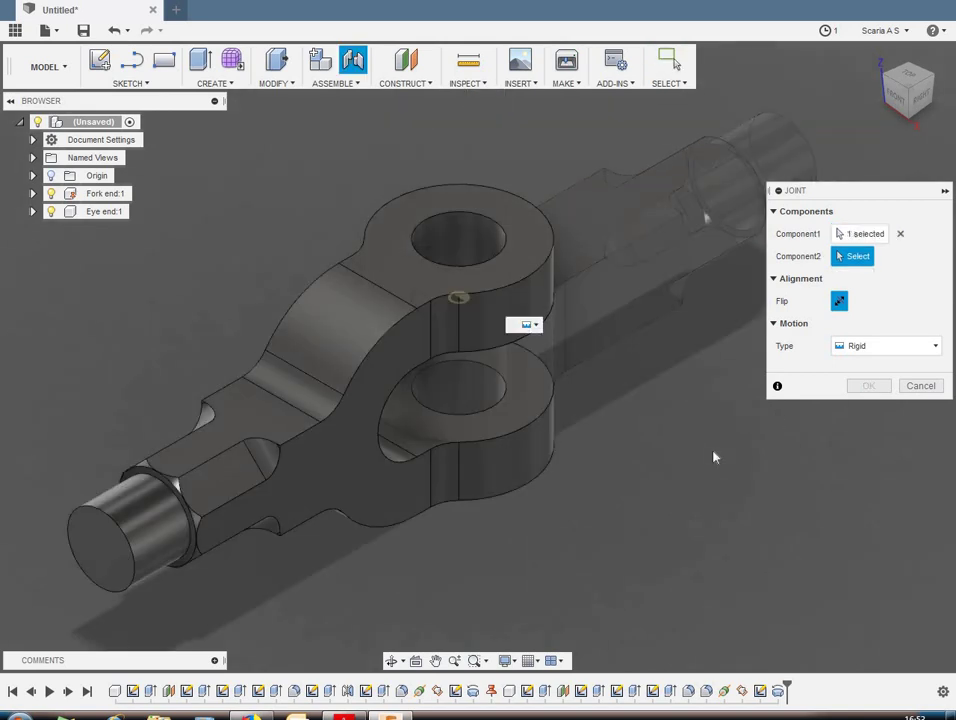
mouse_move(706, 456)
shift+middle_down()
mouse_move(686, 372)
mouse_move(512, 310)
shift+middle_up()
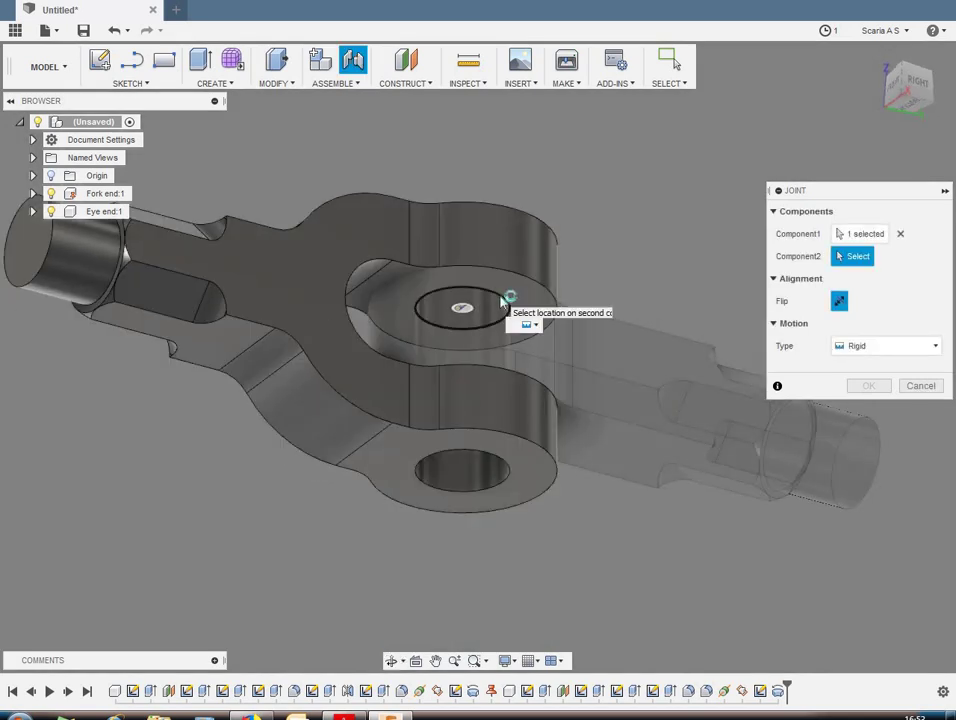
click(503, 300)
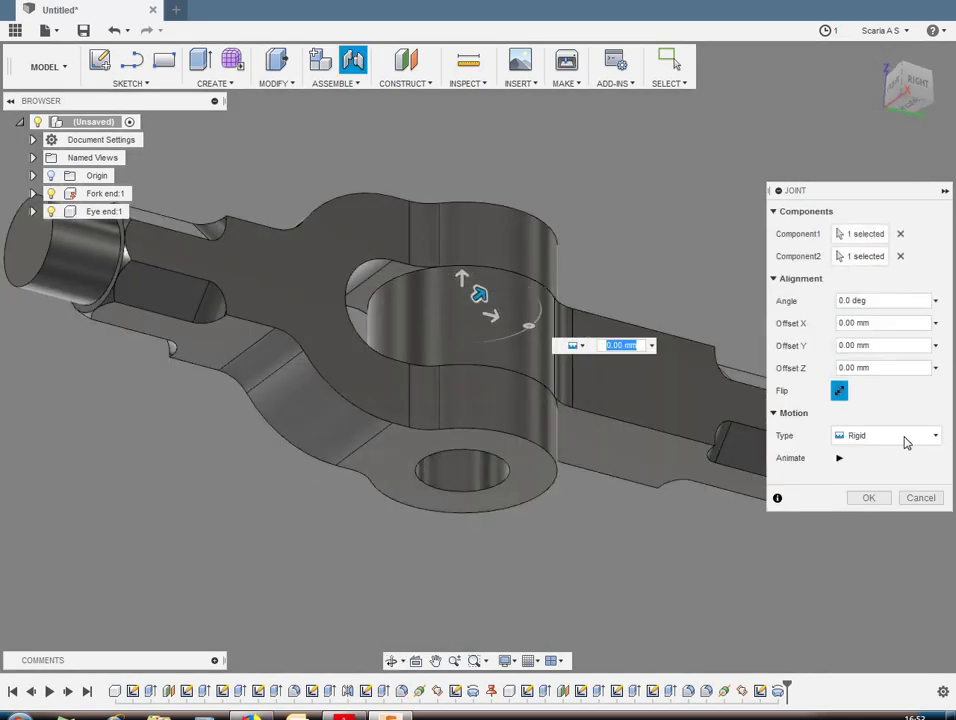
click(933, 440)
click(828, 476)
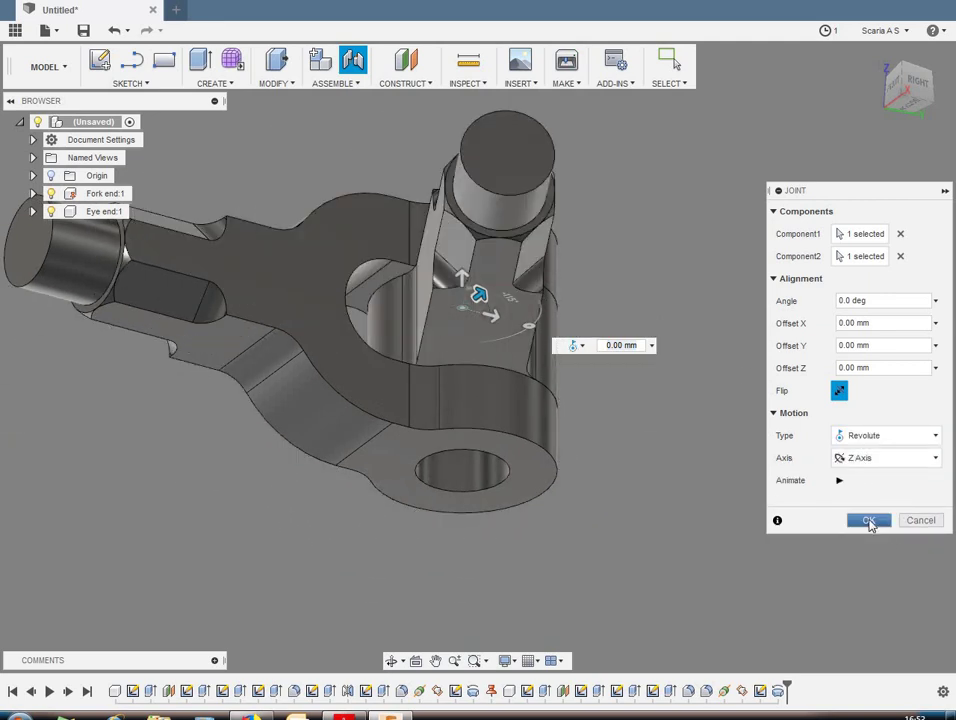
click(870, 522)
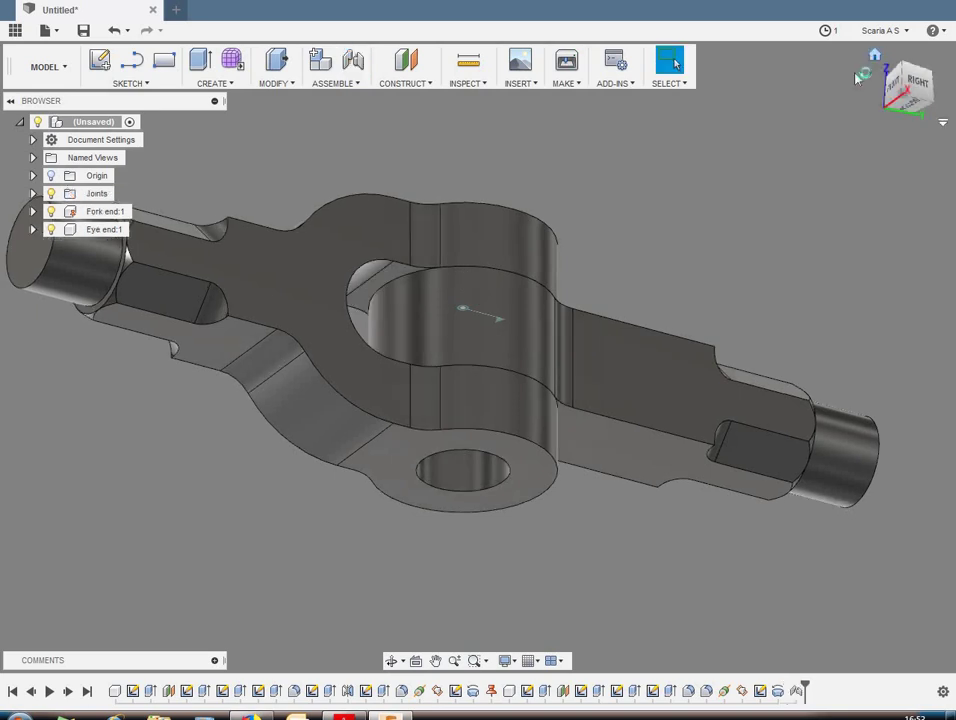
click(884, 66)
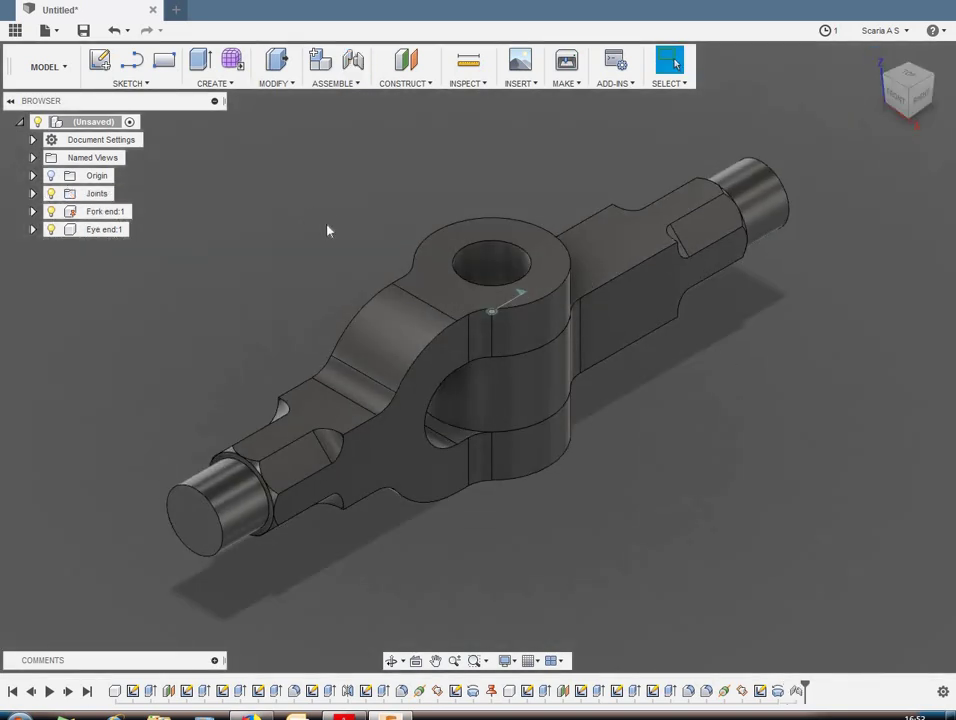
Step: Add a new component from the root's context menu and rename Component3:1 to 'Collar'
right_click(93, 122)
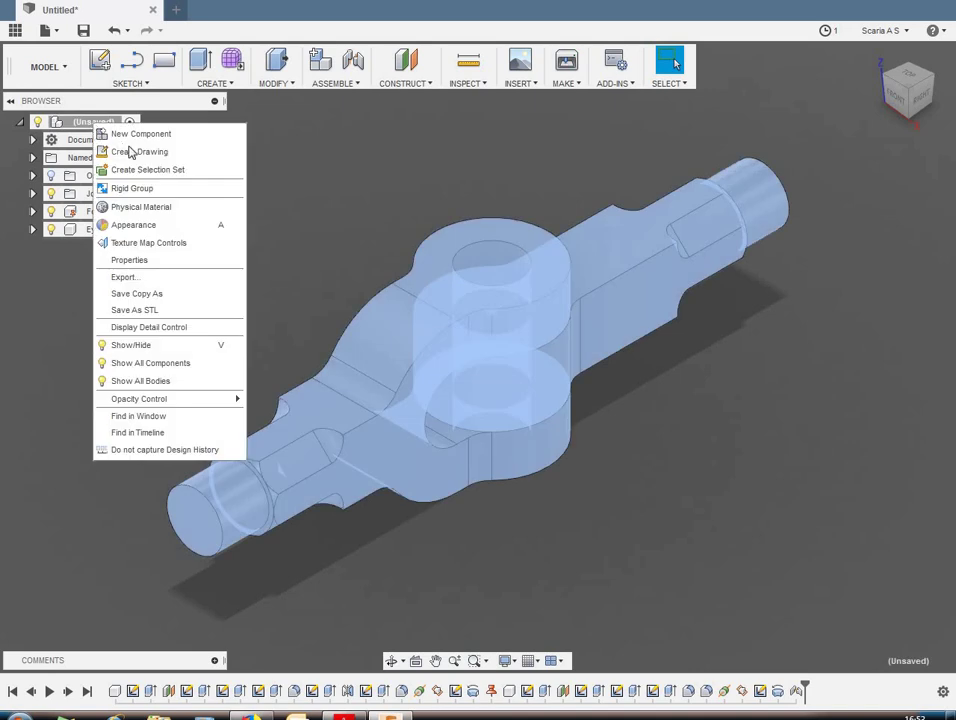
click(138, 138)
click(103, 248)
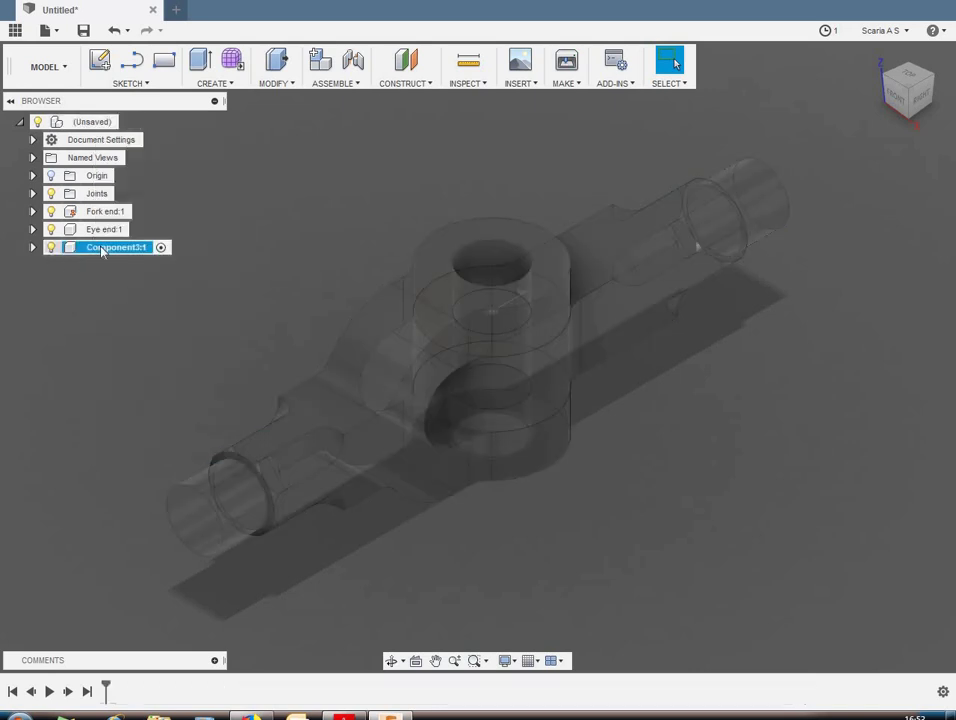
double_click(101, 249)
text(Collar)
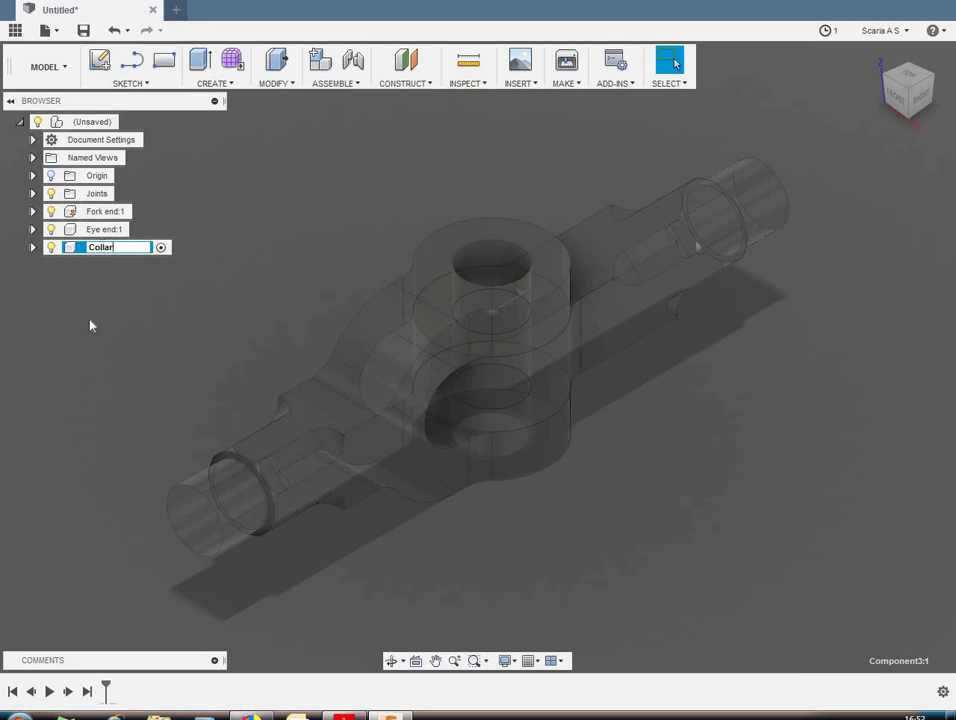
key(Return)
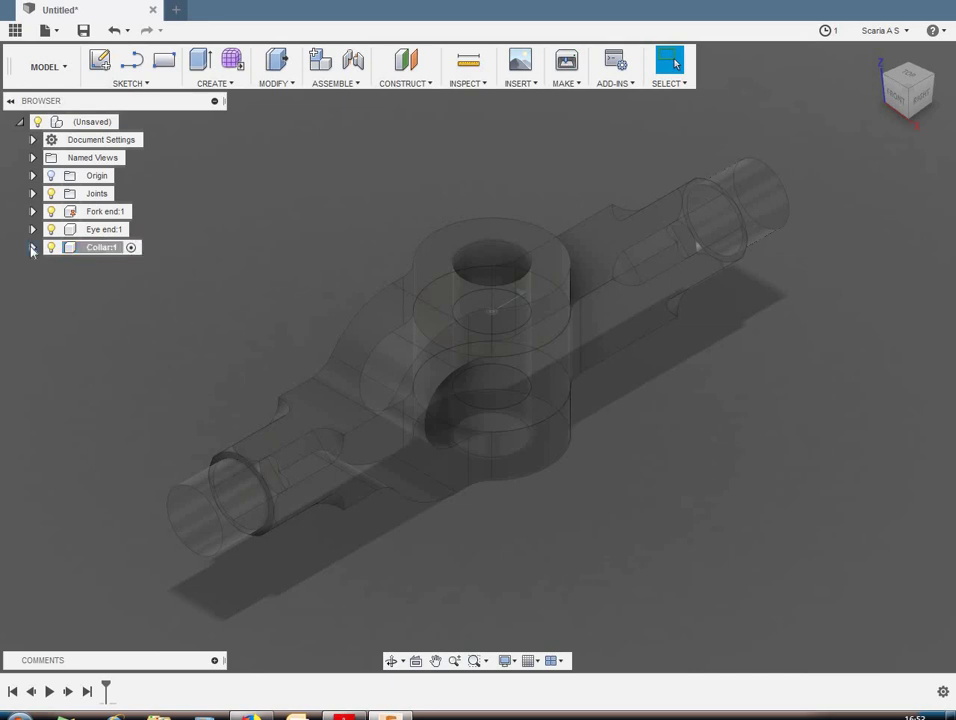
Step: Create a 0 mm offset plane on the boss's top face and start a sketch on it
click(431, 88)
click(405, 96)
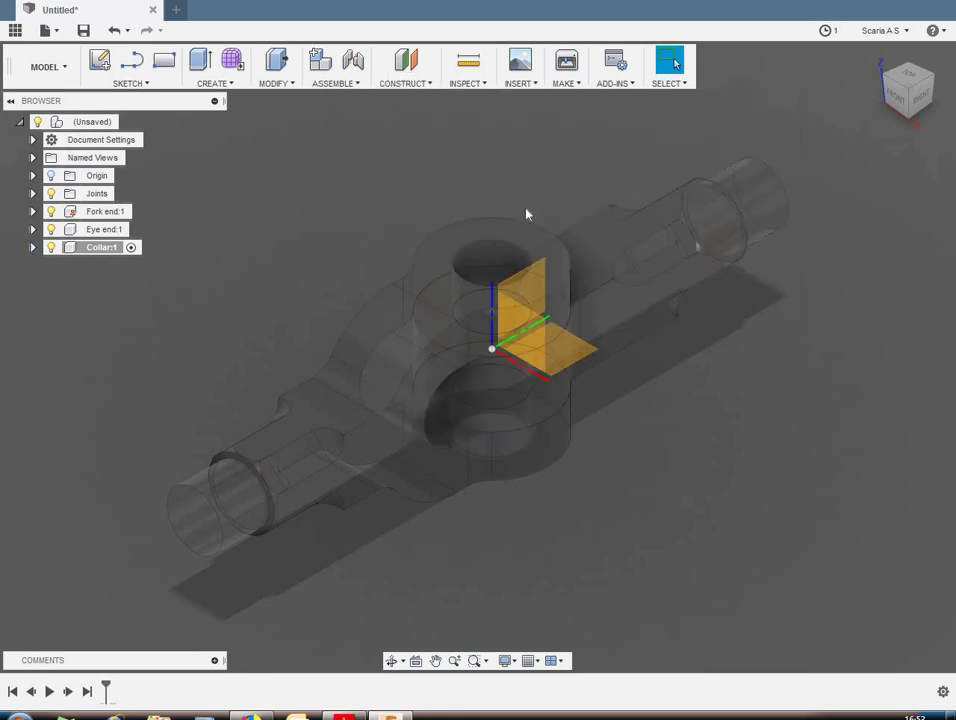
click(550, 262)
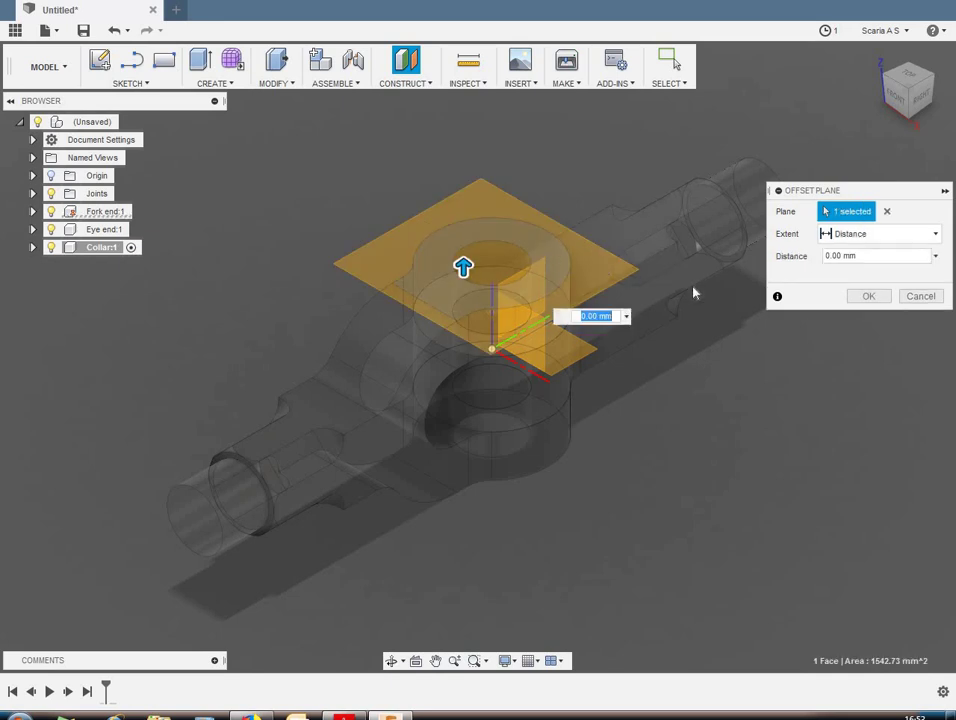
key(Return)
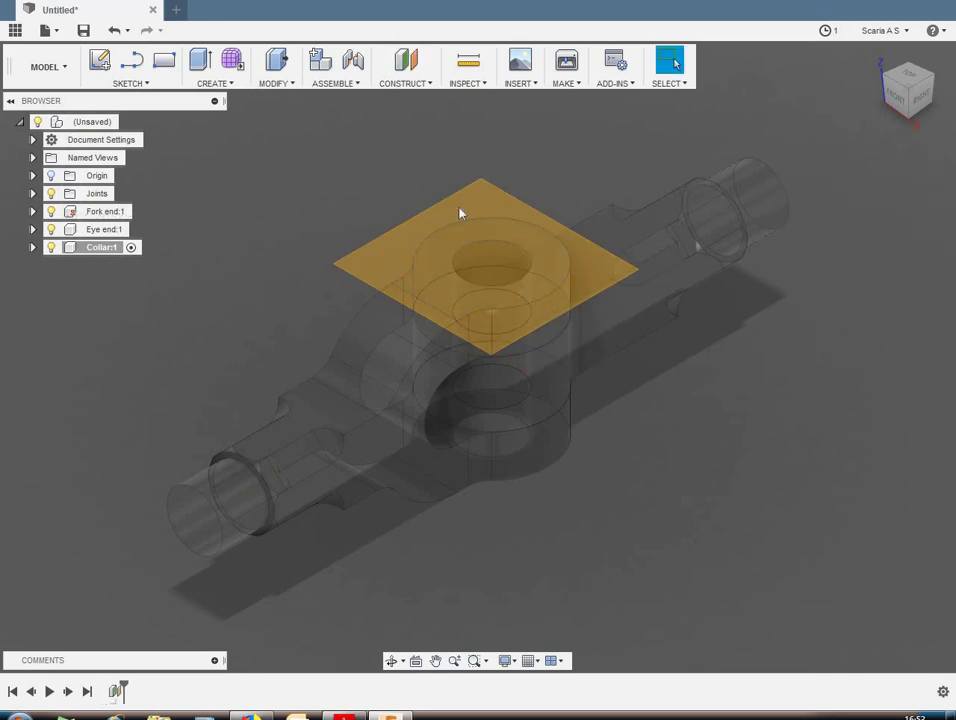
right_click(460, 213)
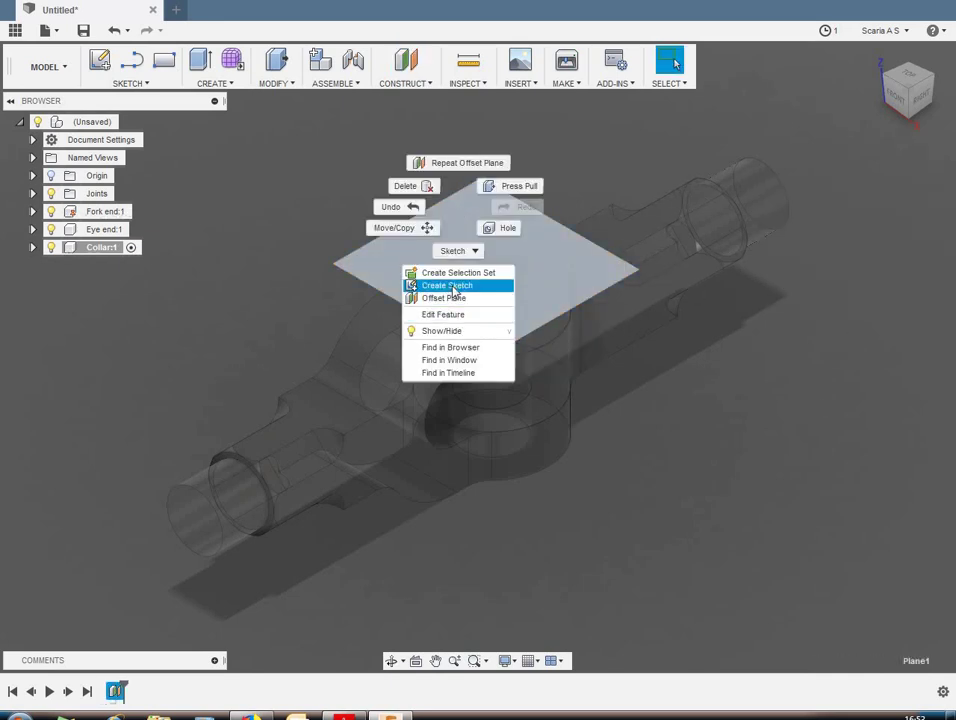
click(457, 285)
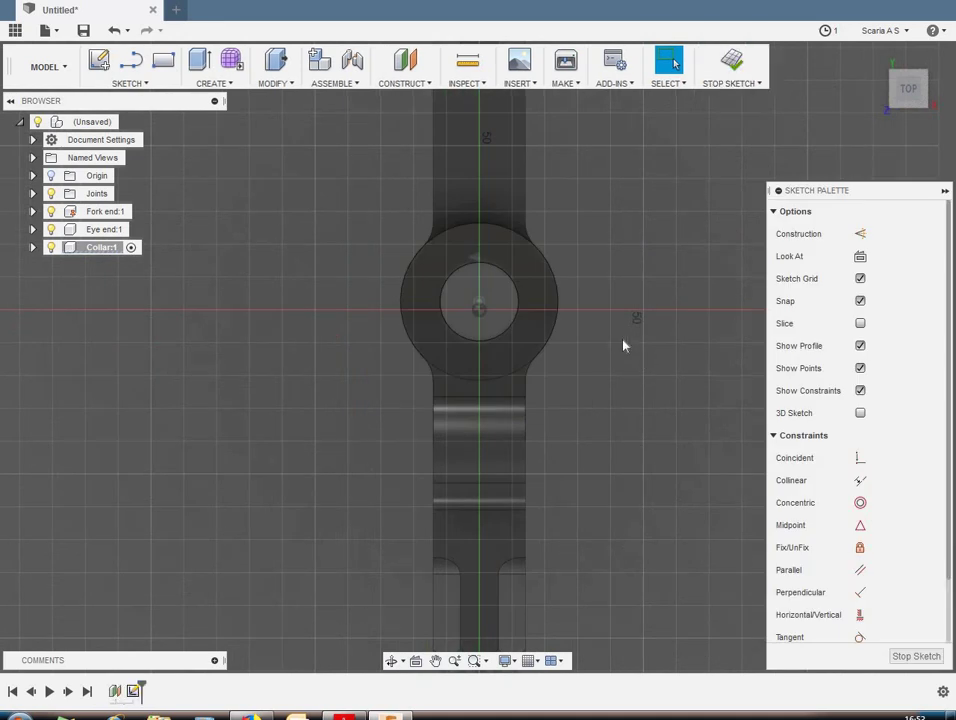
Step: Draw a 24 mm diameter circle centred on the sketch origin
key(c)
scroll(482, 309, up, 3)
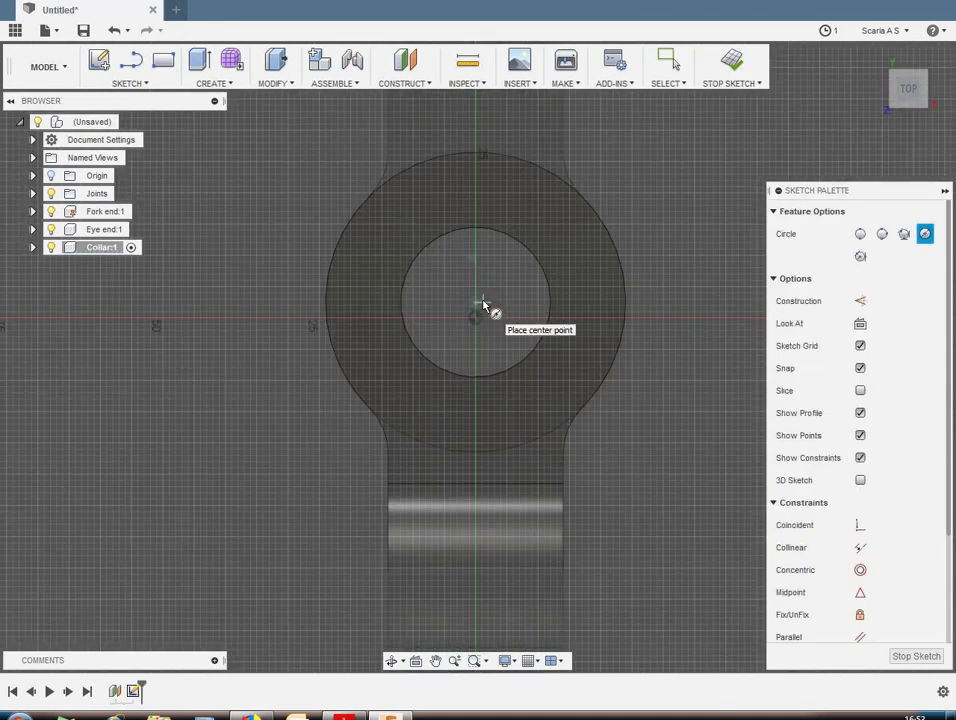
click(476, 305)
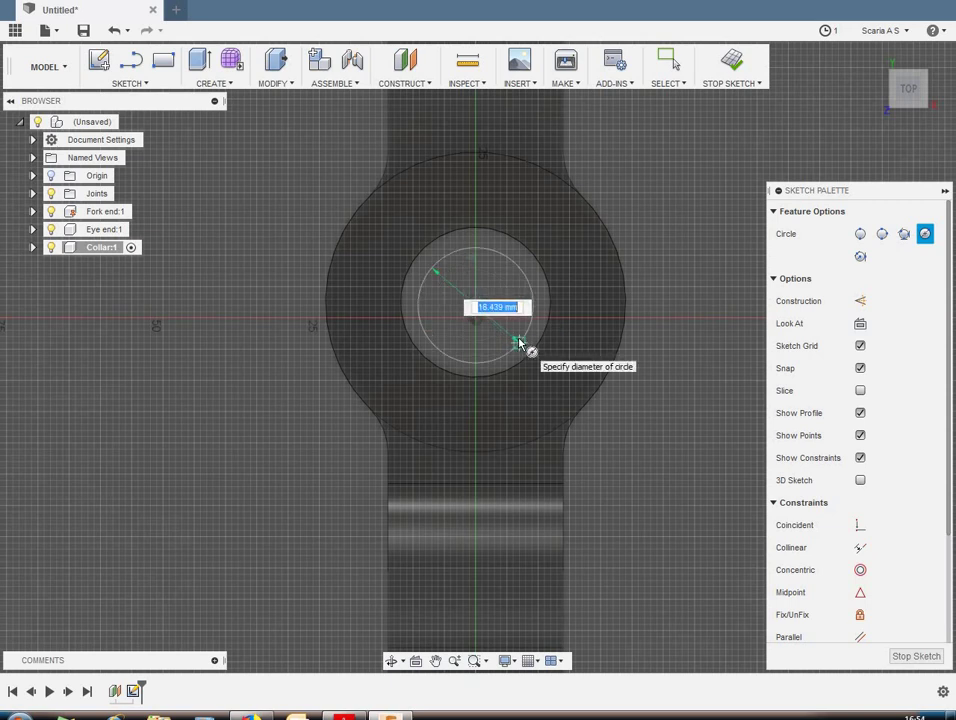
text(4)
key(Return)
key(Return)
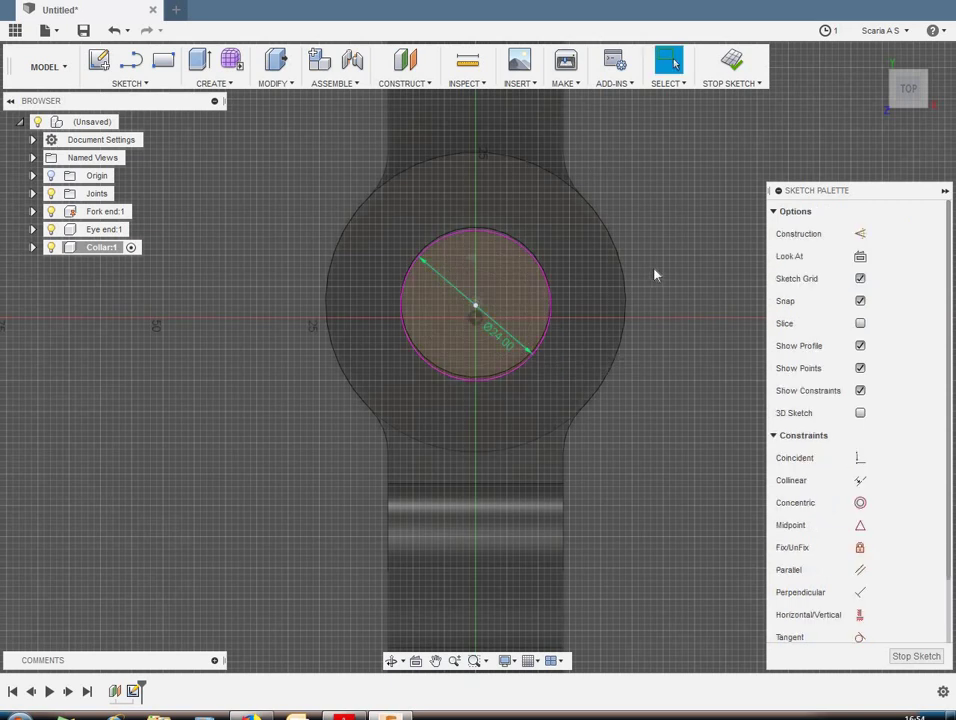
Step: Drag the circle off-centre and start a Coincident constraint on its centre point
scroll(641, 297, up, 2)
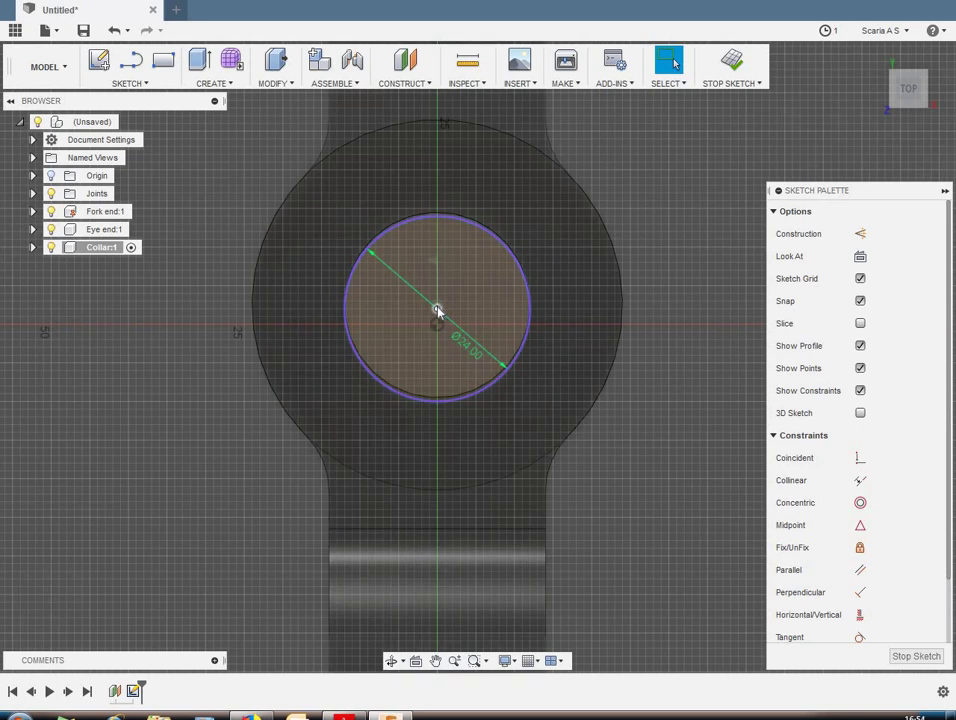
click(437, 310)
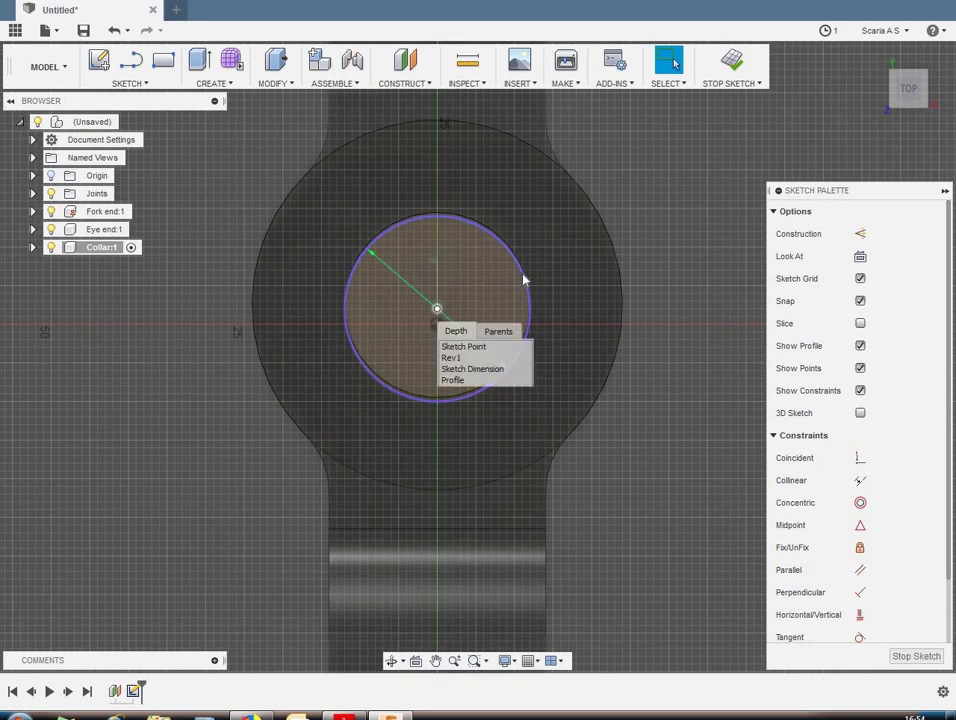
drag(670, 229, 670, 226)
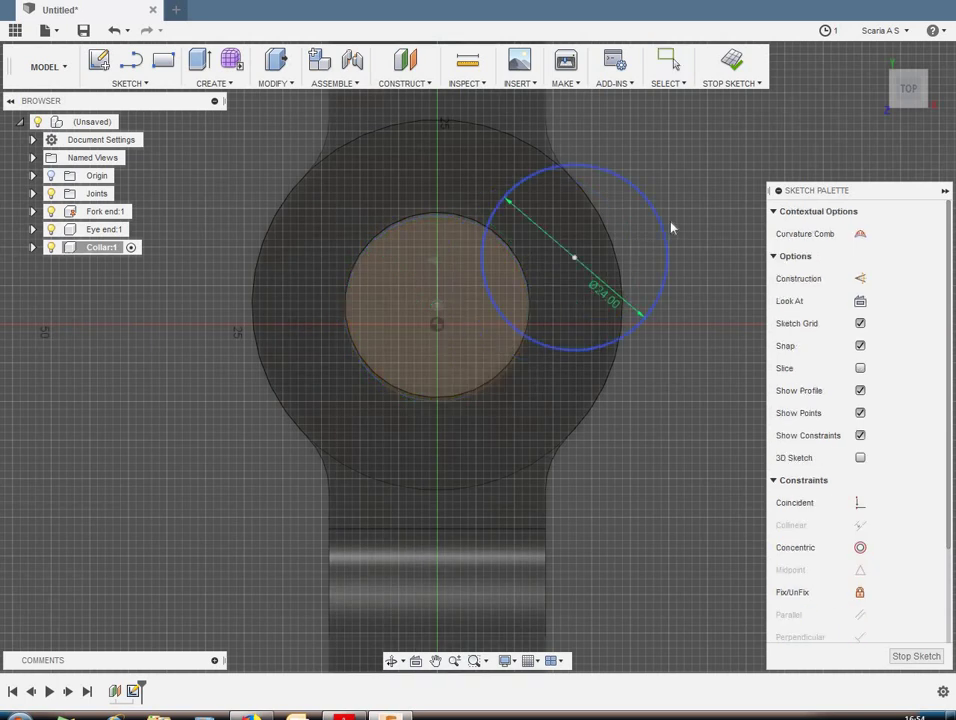
click(860, 457)
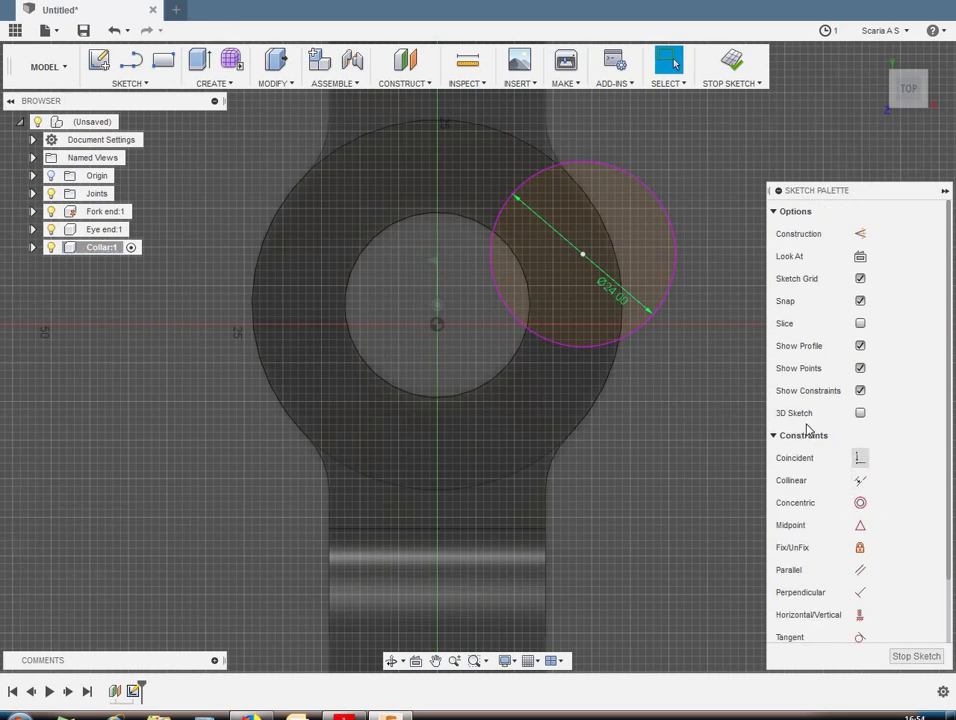
click(583, 255)
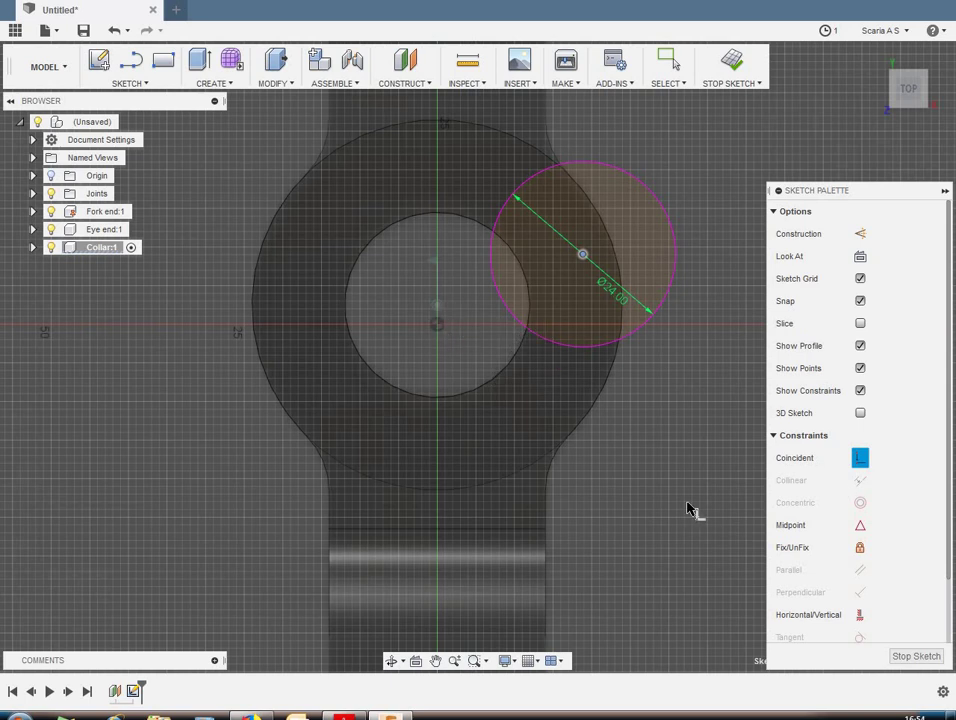
Step: Swap Coincident for a Concentric constraint tying the 24 mm circle to the pin hole
right_click(662, 457)
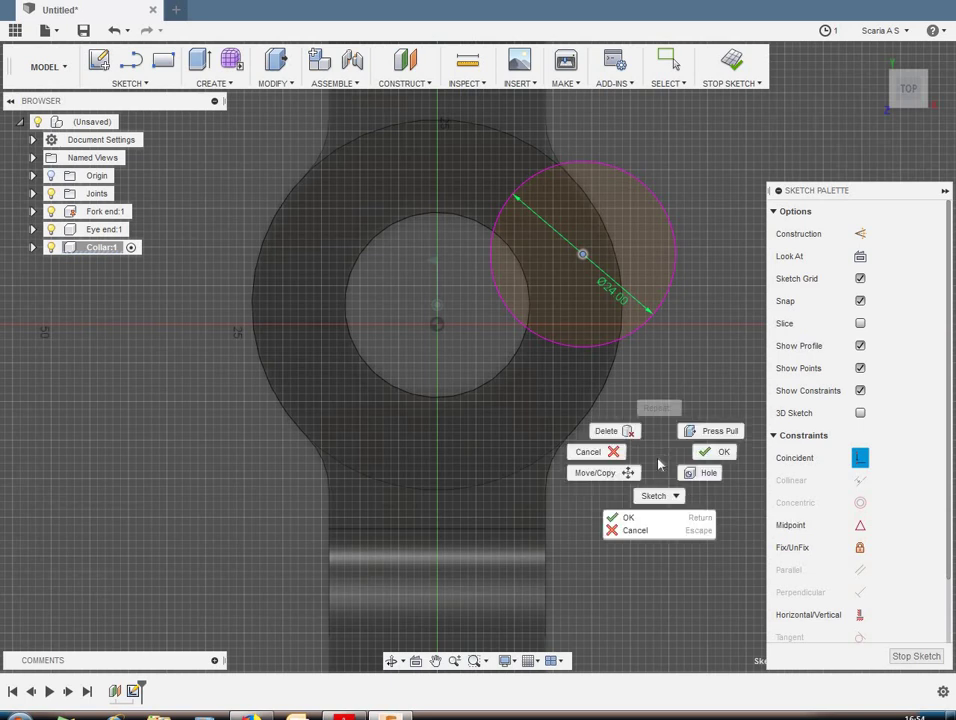
click(604, 455)
click(860, 502)
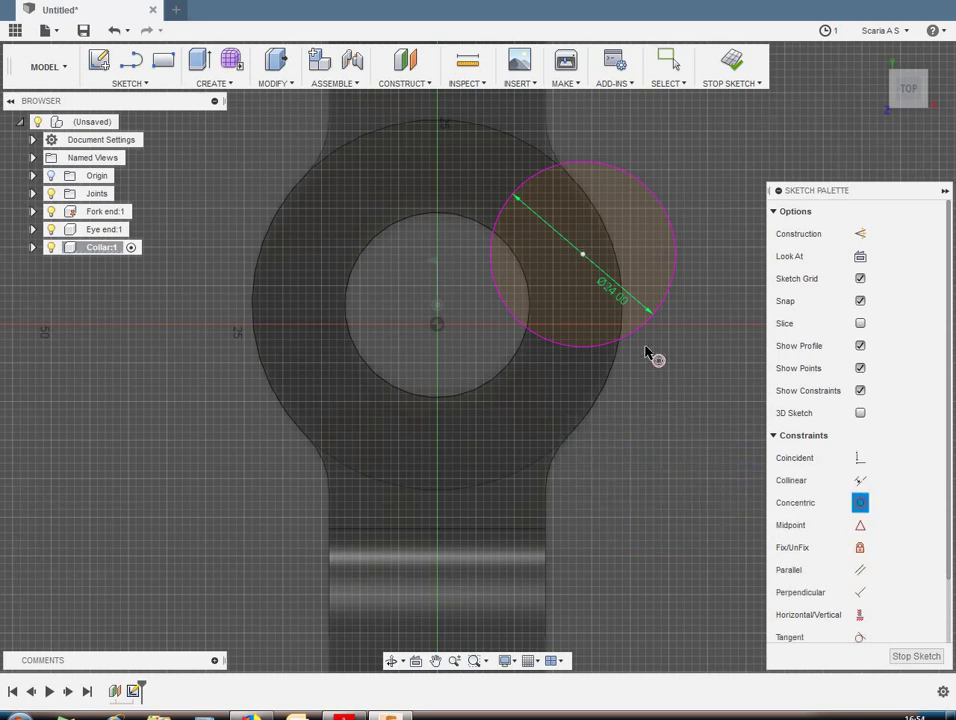
click(643, 332)
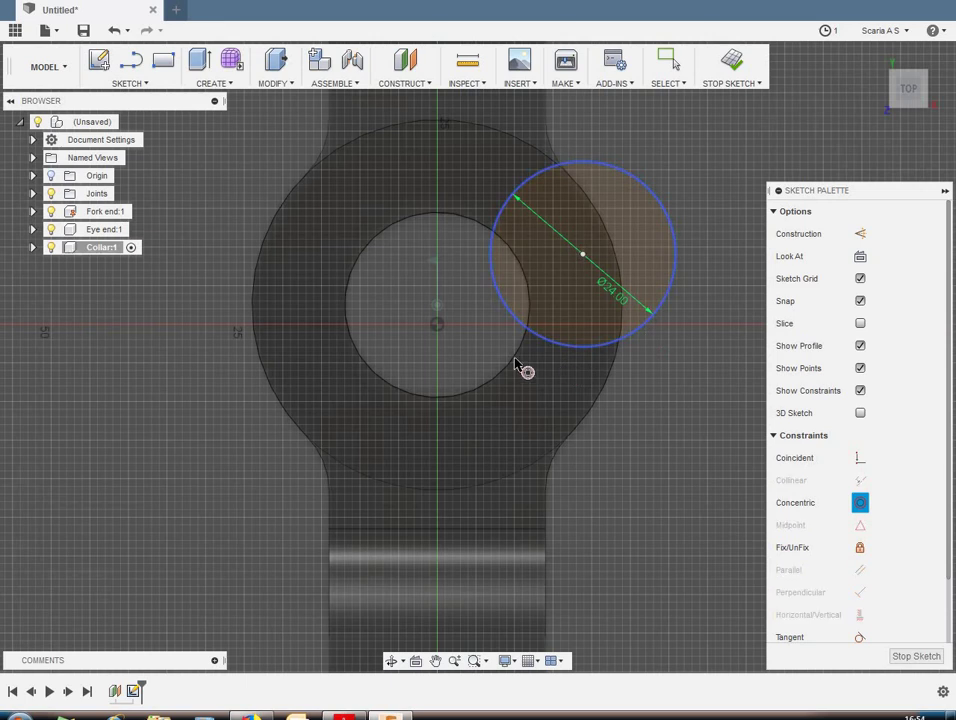
click(522, 366)
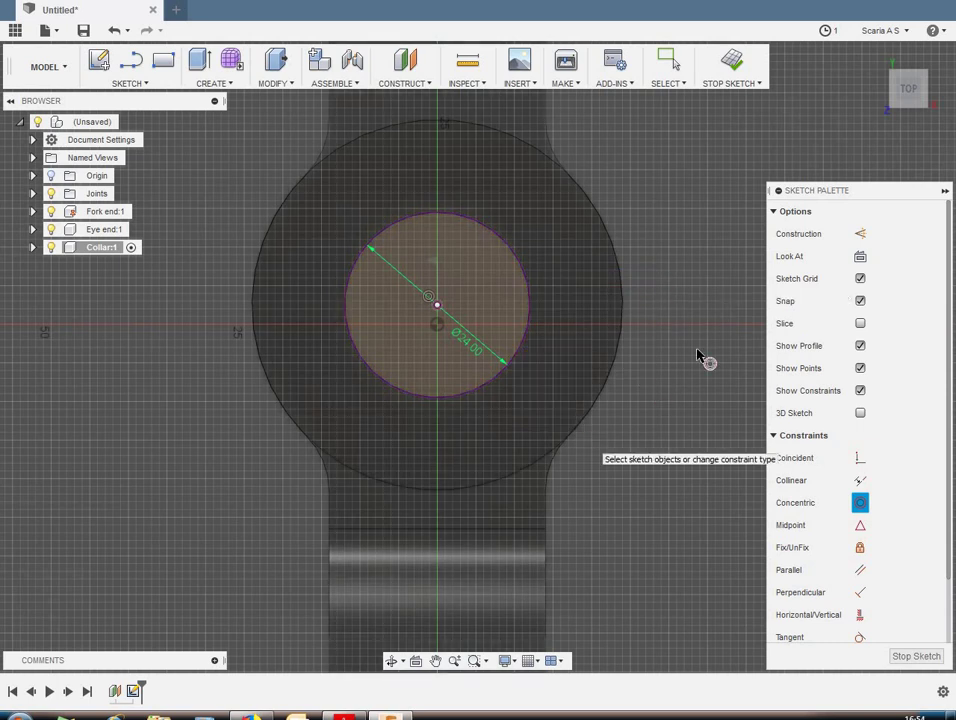
right_click(687, 331)
key(Escape)
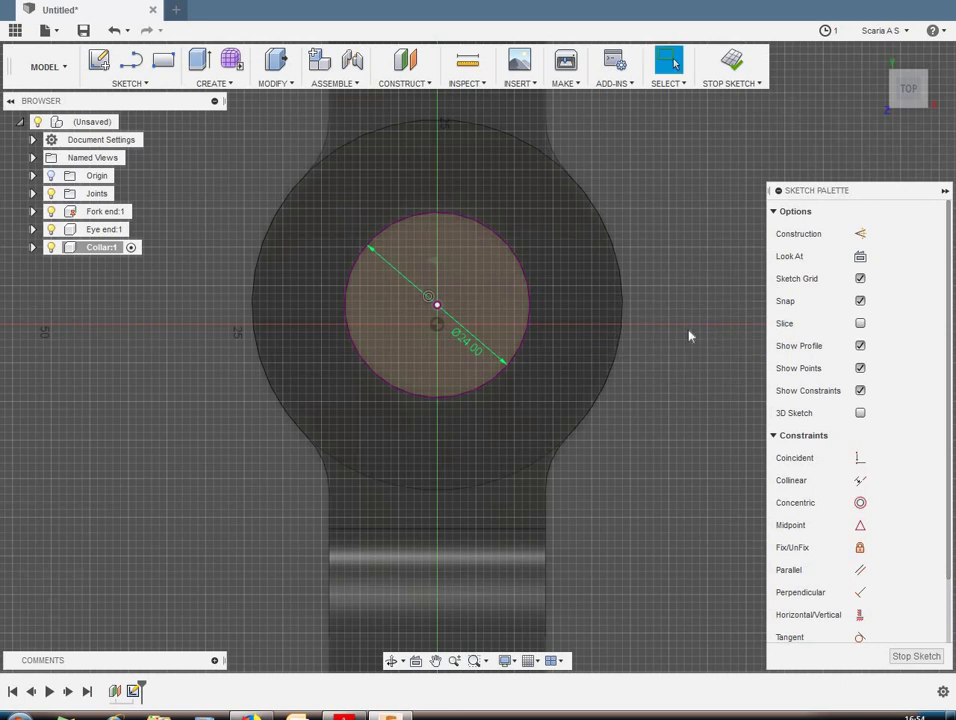
Step: Draw a 36 mm circle on the 24 mm circle's centre, then clear the selection
key(c)
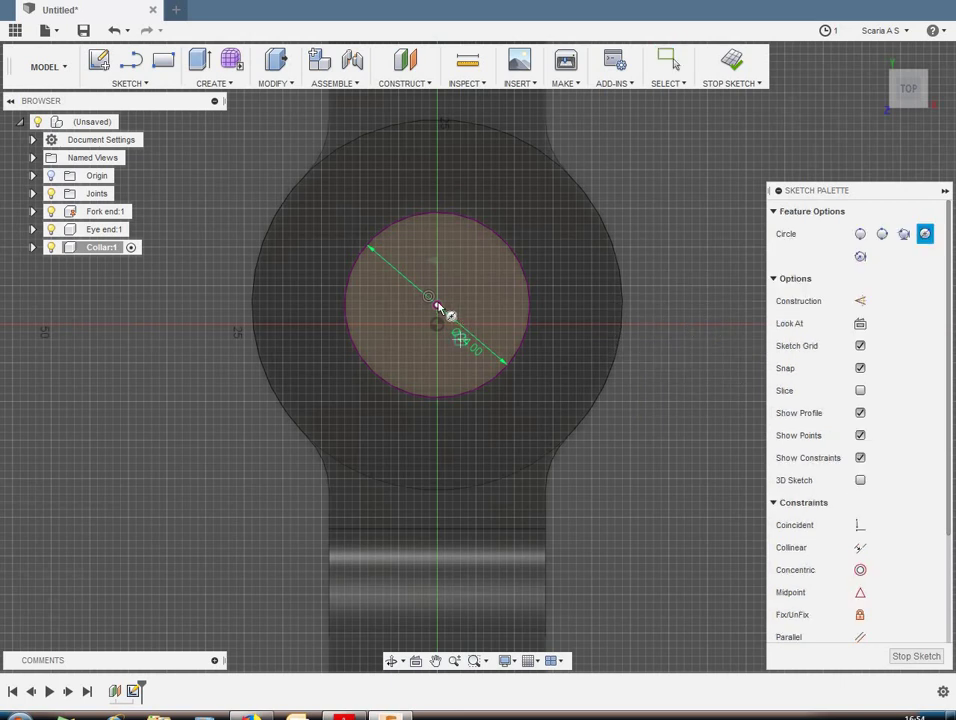
click(437, 306)
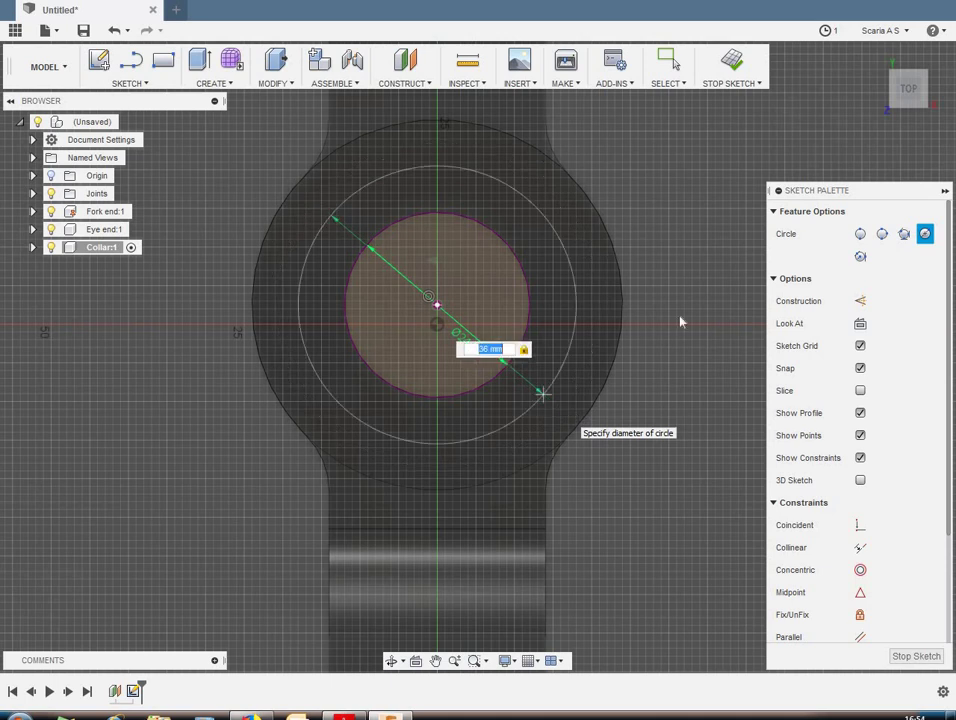
key(Return)
key(Escape)
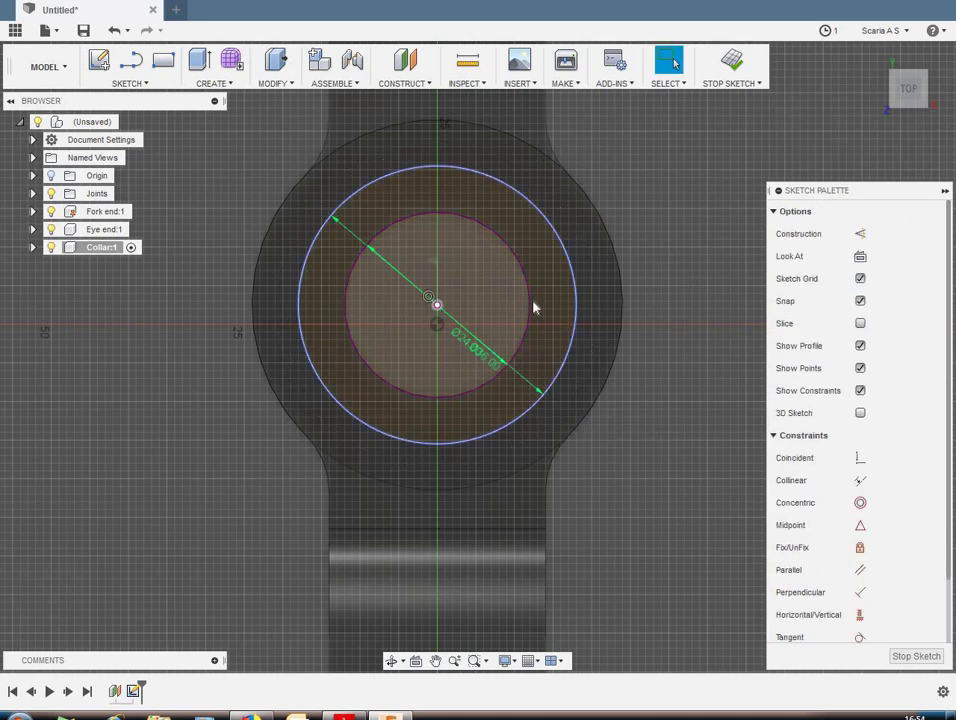
click(531, 311)
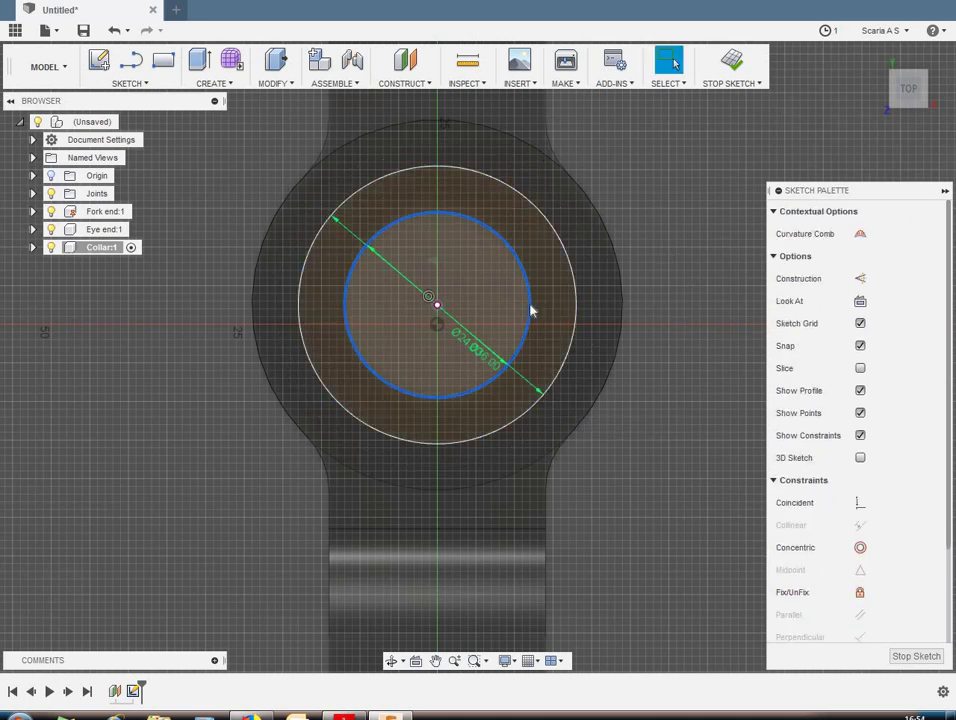
click(427, 214)
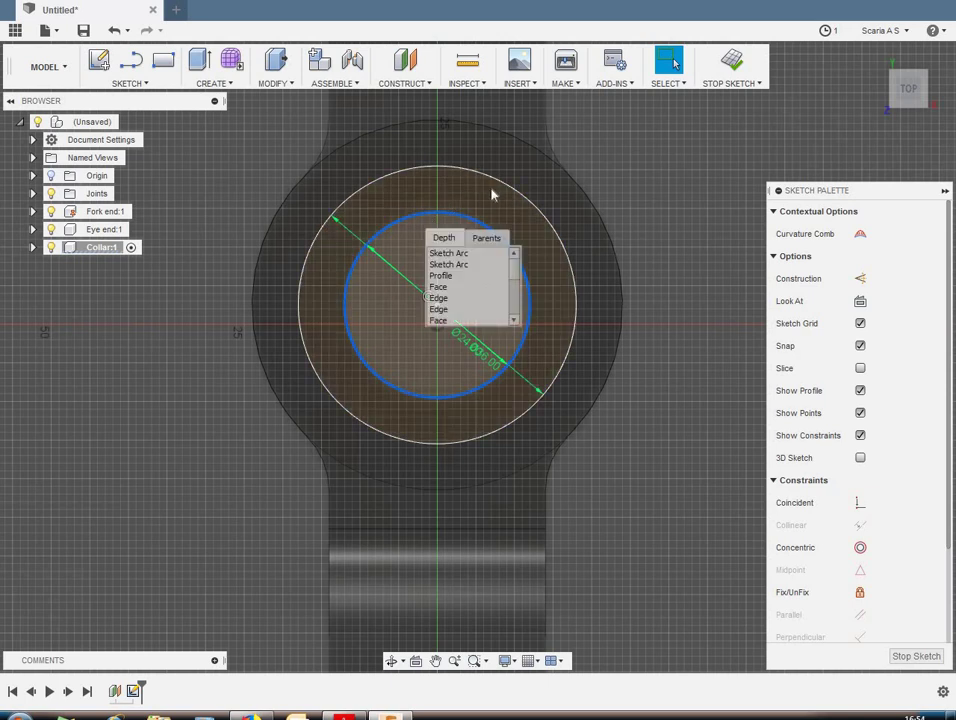
click(685, 254)
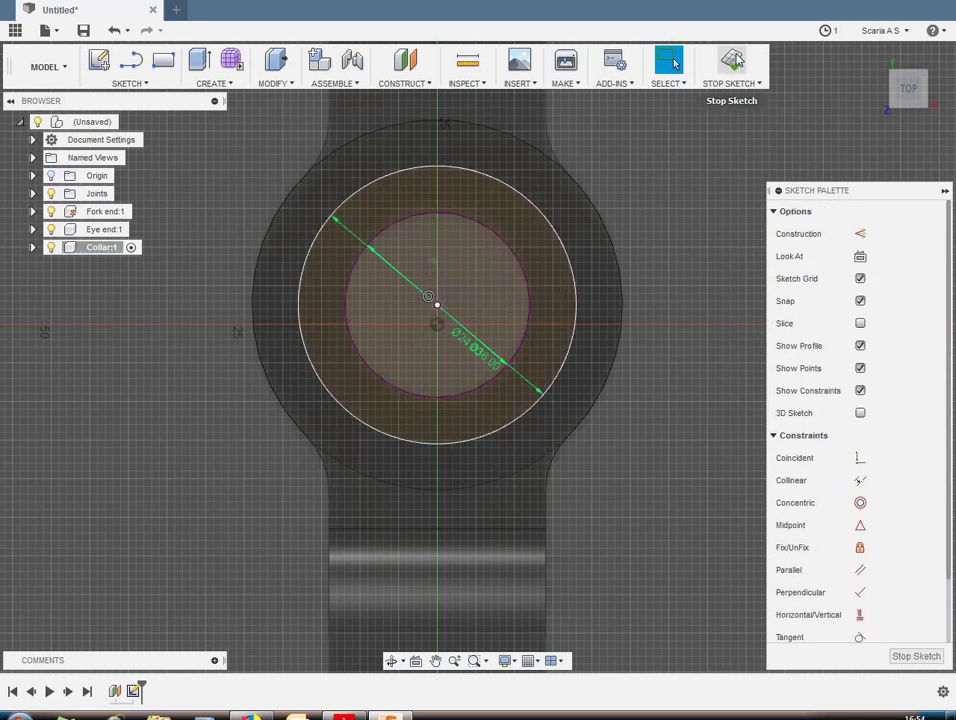
Step: Finish the Collar sketch and return to the Home view
click(726, 72)
click(872, 62)
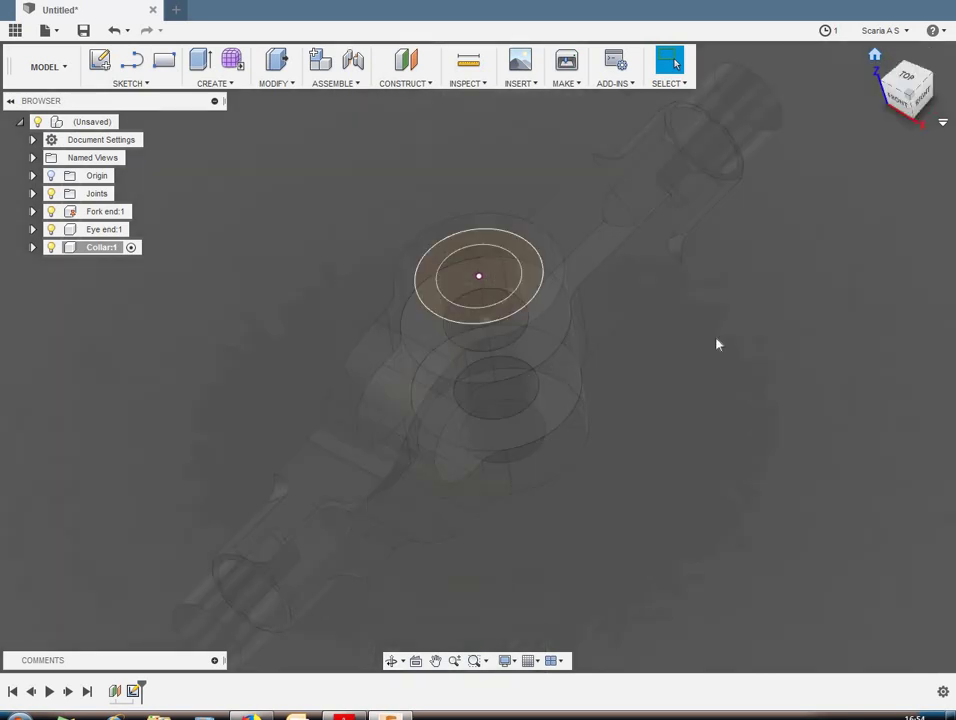
scroll(510, 195, up, 3)
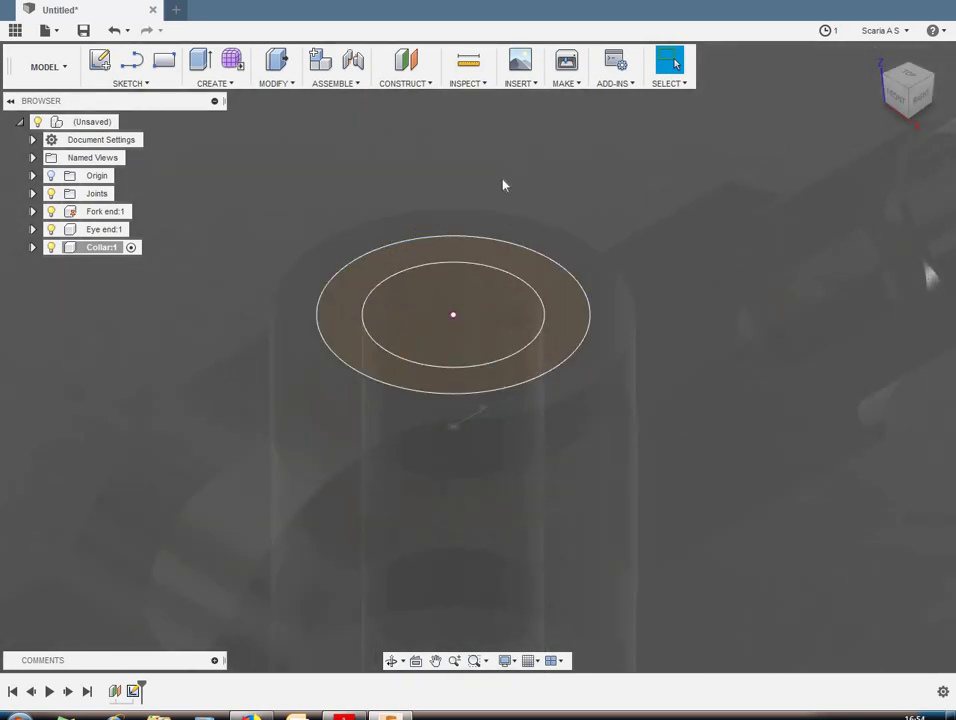
Step: Start an extrude on the outer ring profile and check Knuckle1.pdf for its size
key(e)
click(560, 255)
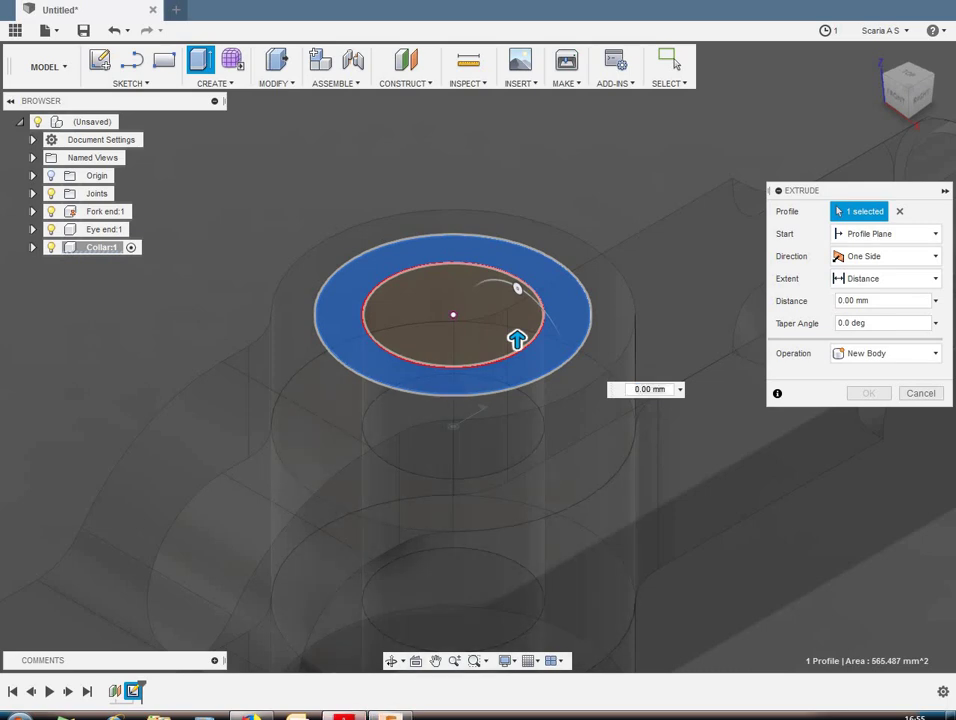
key(alt+Tab)
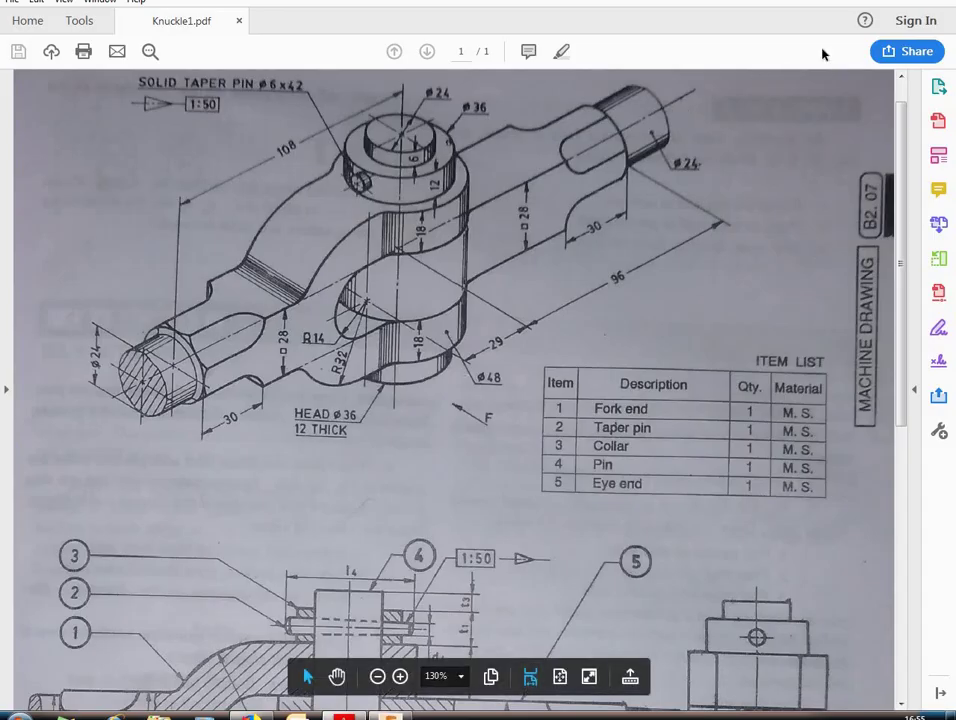
key(alt+Tab)
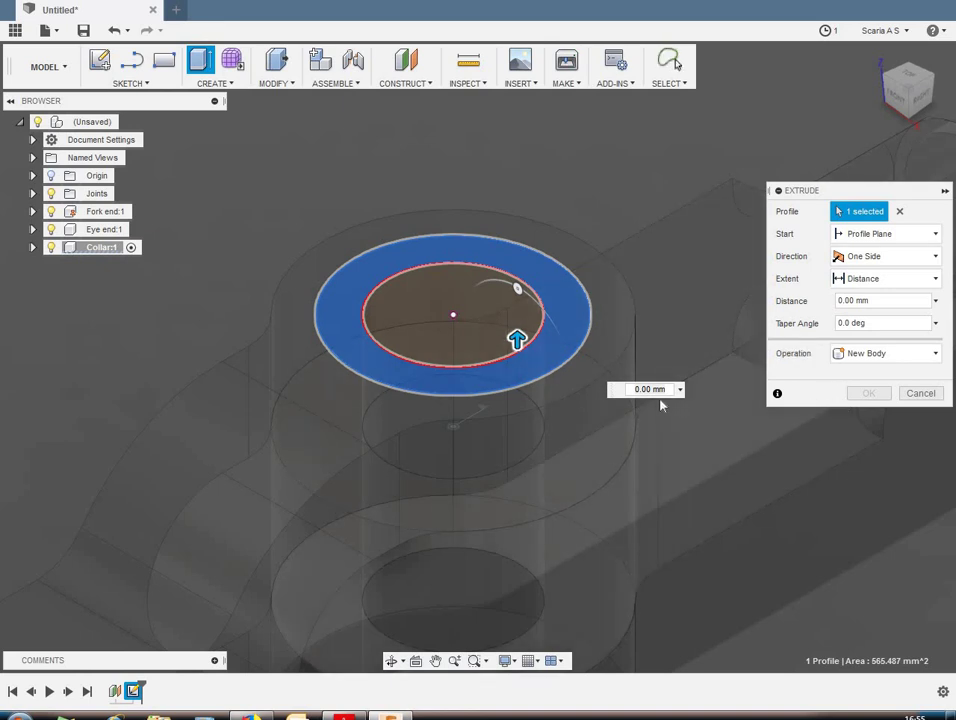
Step: Set the extrude distance to 12 mm and orbit to inspect the new collar
click(621, 390)
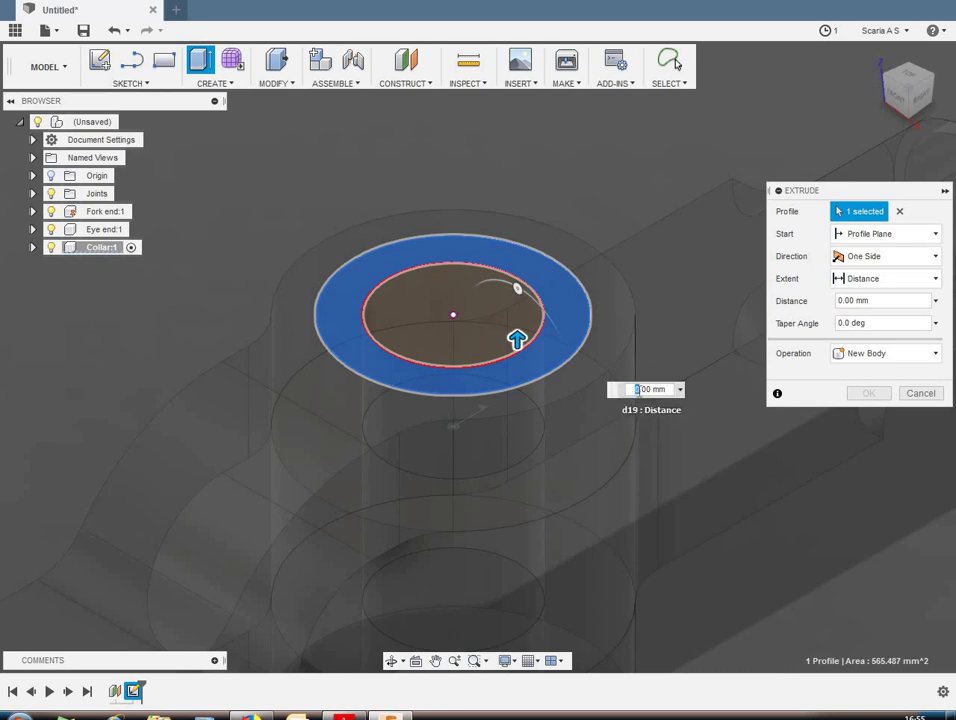
text(12)
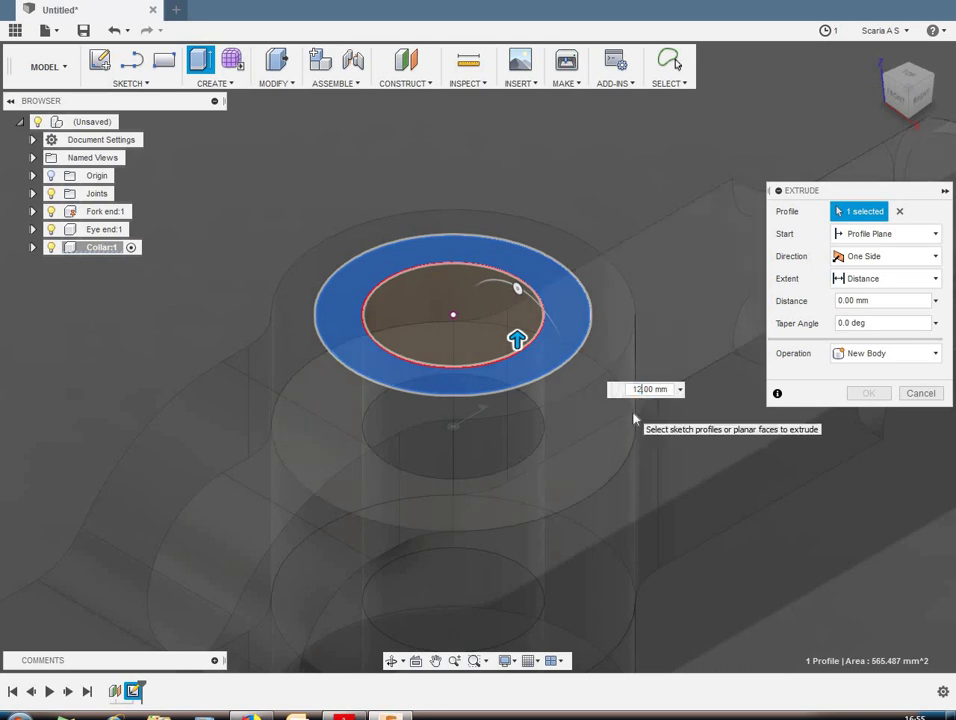
key(Return)
mouse_move(606, 399)
shift+middle_down()
mouse_move(649, 325)
mouse_move(455, 178)
shift+middle_up()
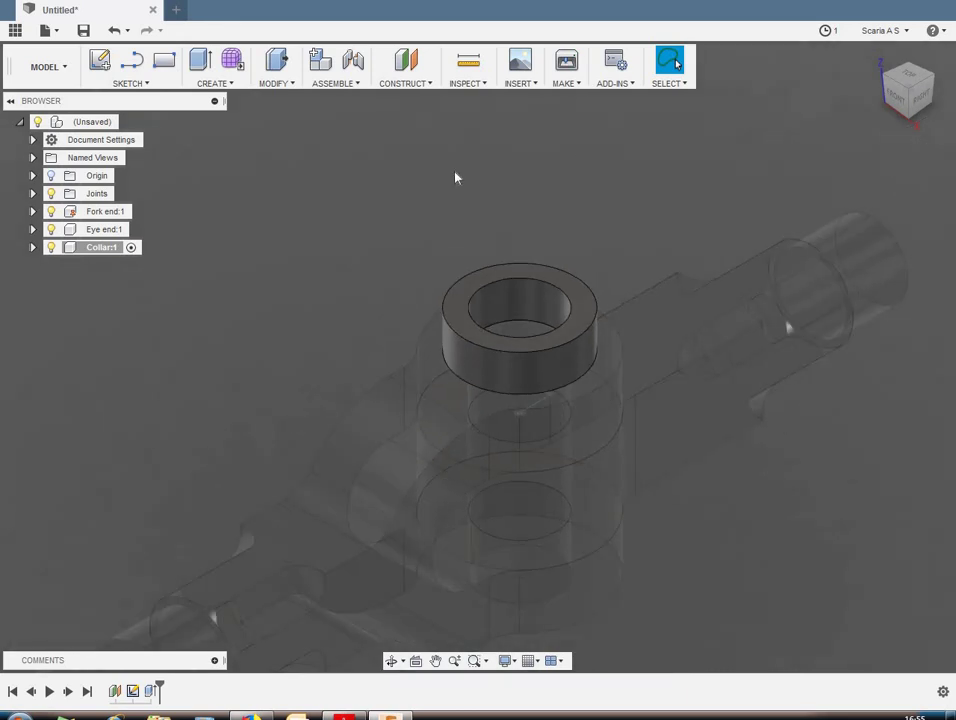
Step: Activate the root assembly and lock the Collar to the eye end with a Rigid as-built joint
click(129, 121)
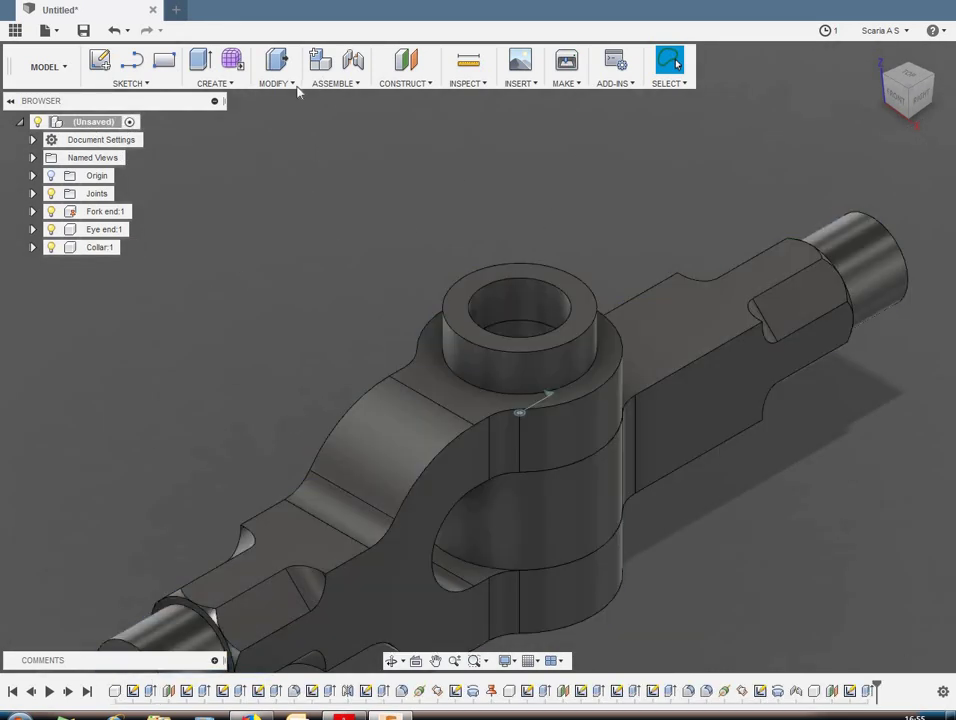
click(338, 84)
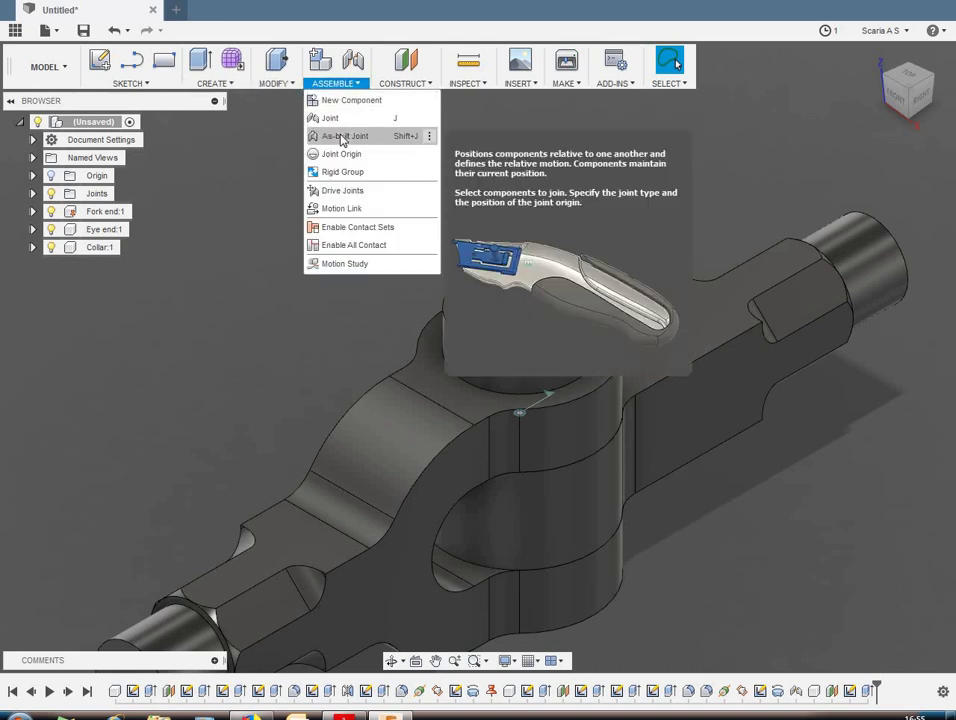
click(345, 135)
click(933, 257)
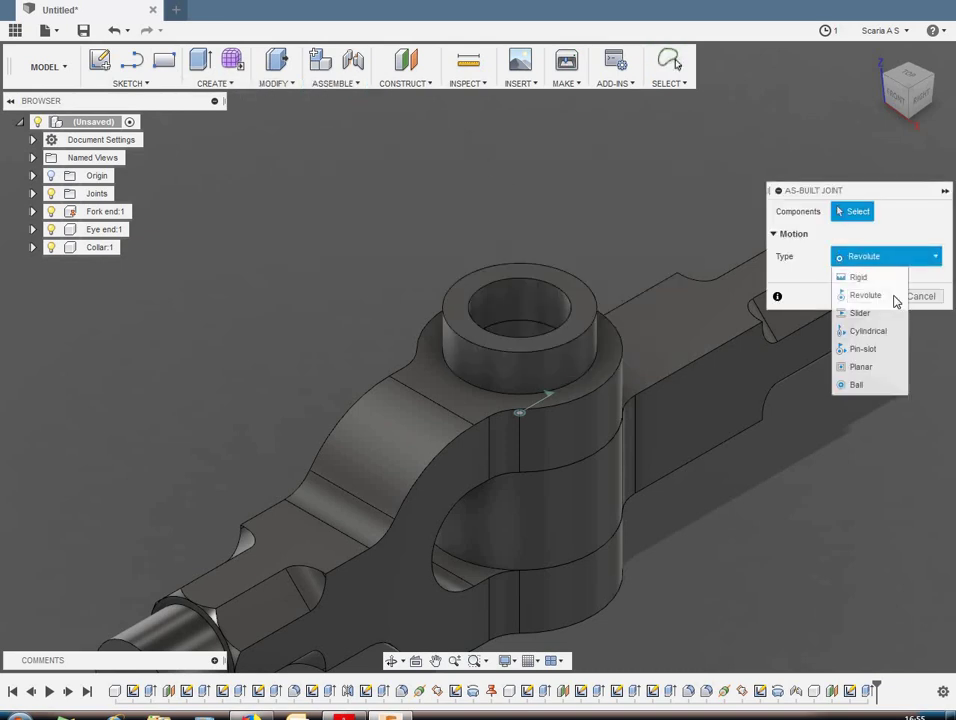
click(808, 277)
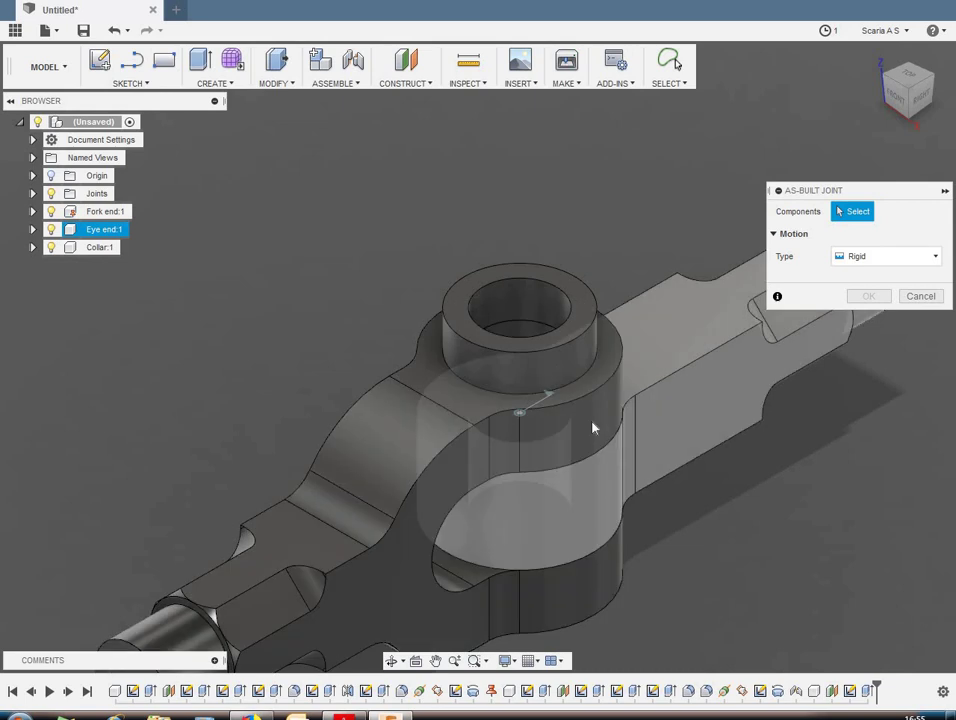
click(564, 360)
click(680, 340)
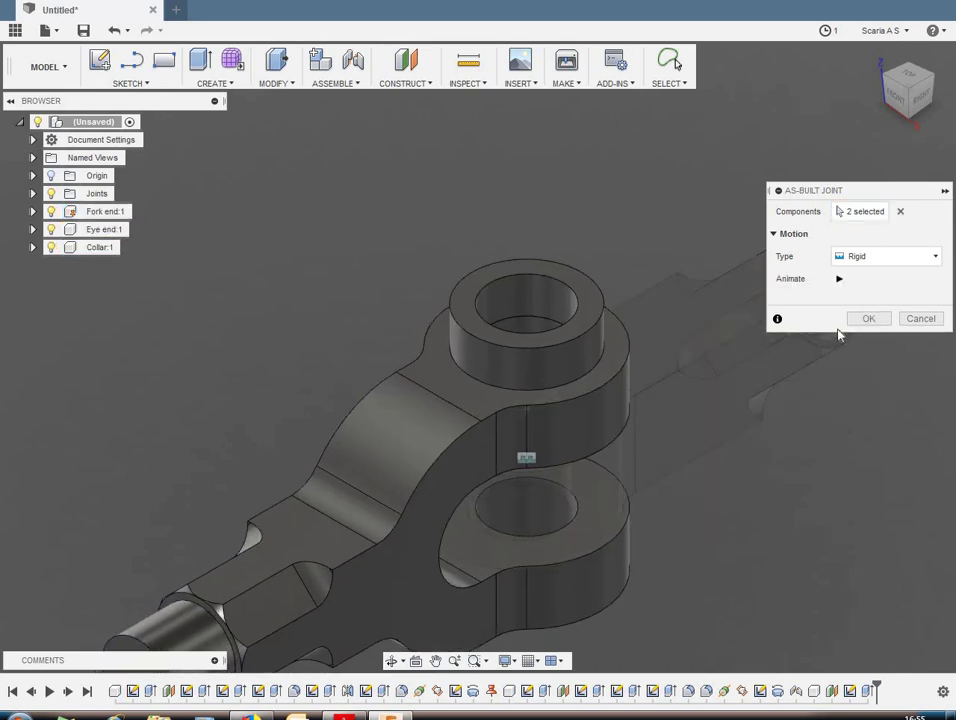
click(869, 316)
scroll(847, 473, down, 3)
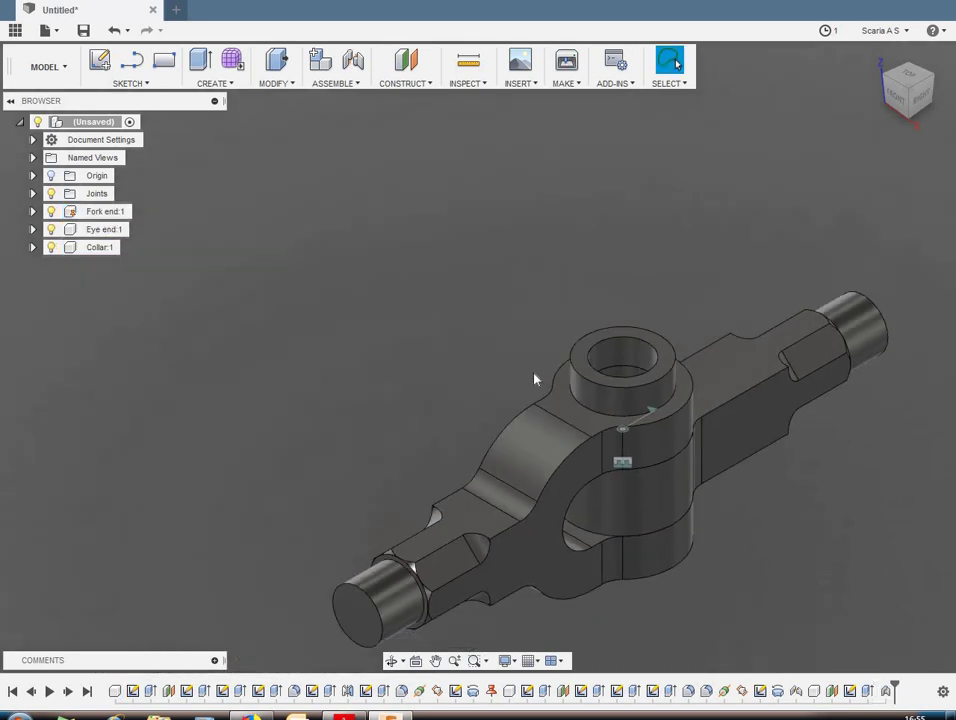
Step: Add a new component from the root's context menu and rename it 'Pin'
right_click(96, 122)
click(150, 136)
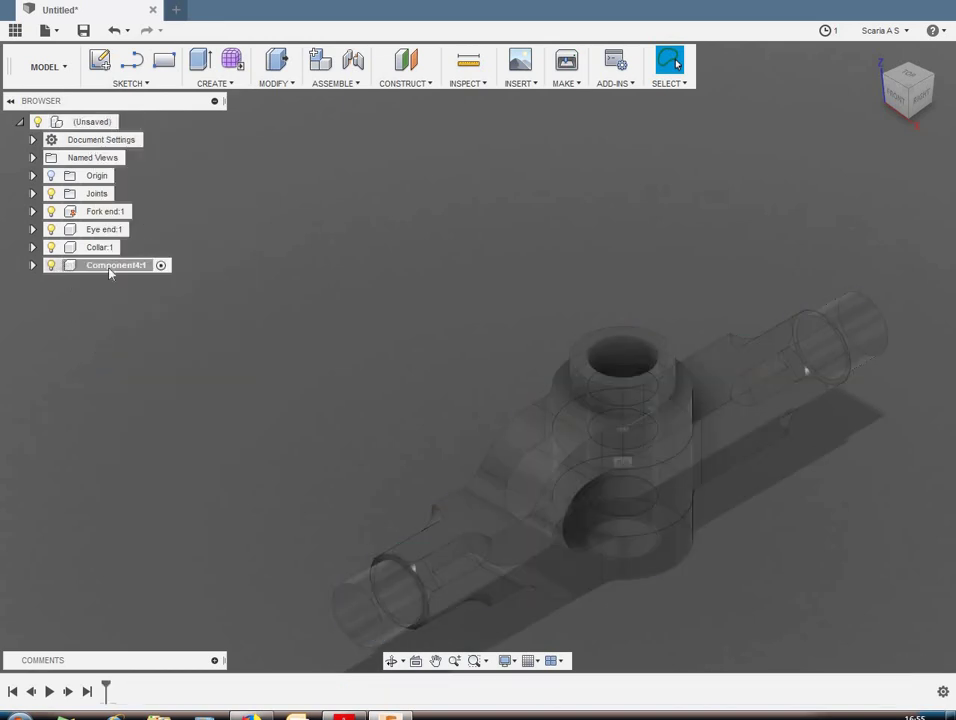
double_click(110, 266)
text(Pin)
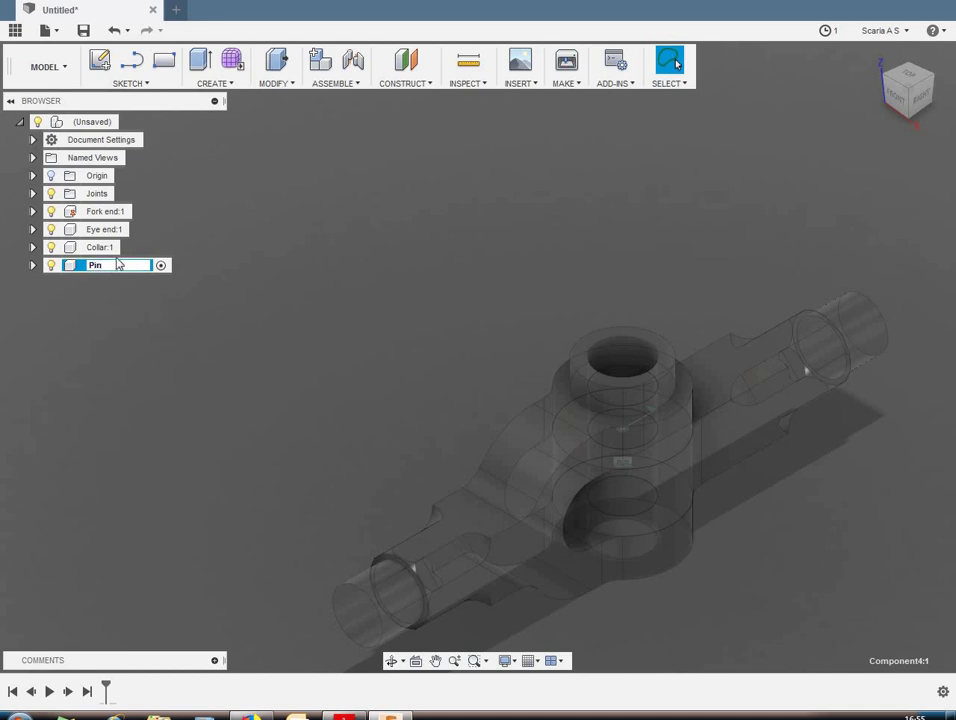
key(Return)
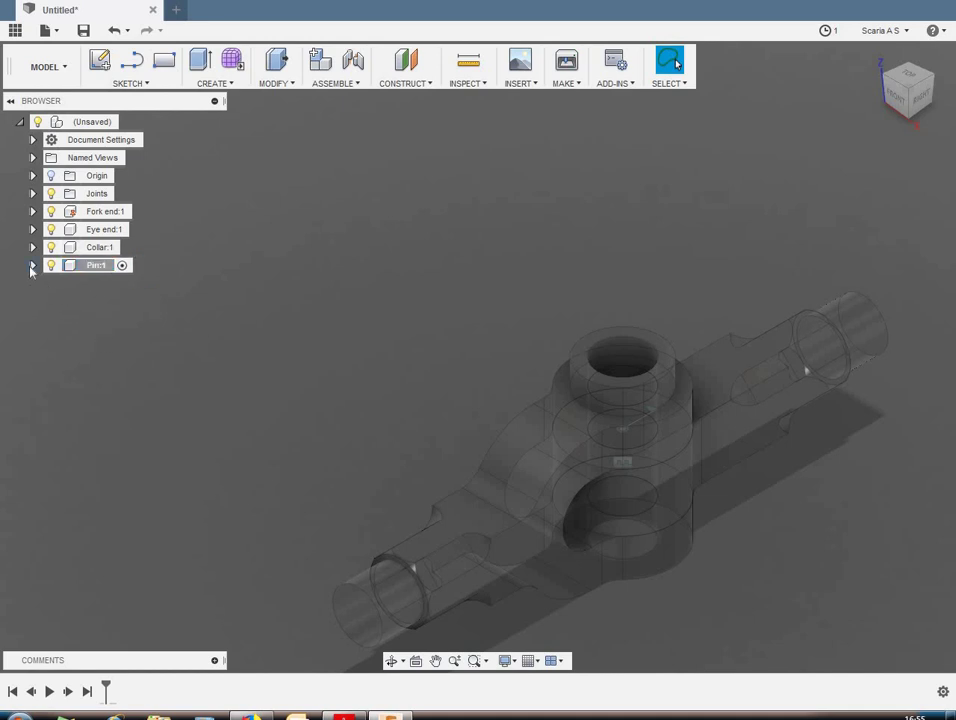
Step: Show the Pin component's origin planes and start a sketch on its YZ plane
click(32, 265)
click(64, 283)
scroll(314, 427, down, 3)
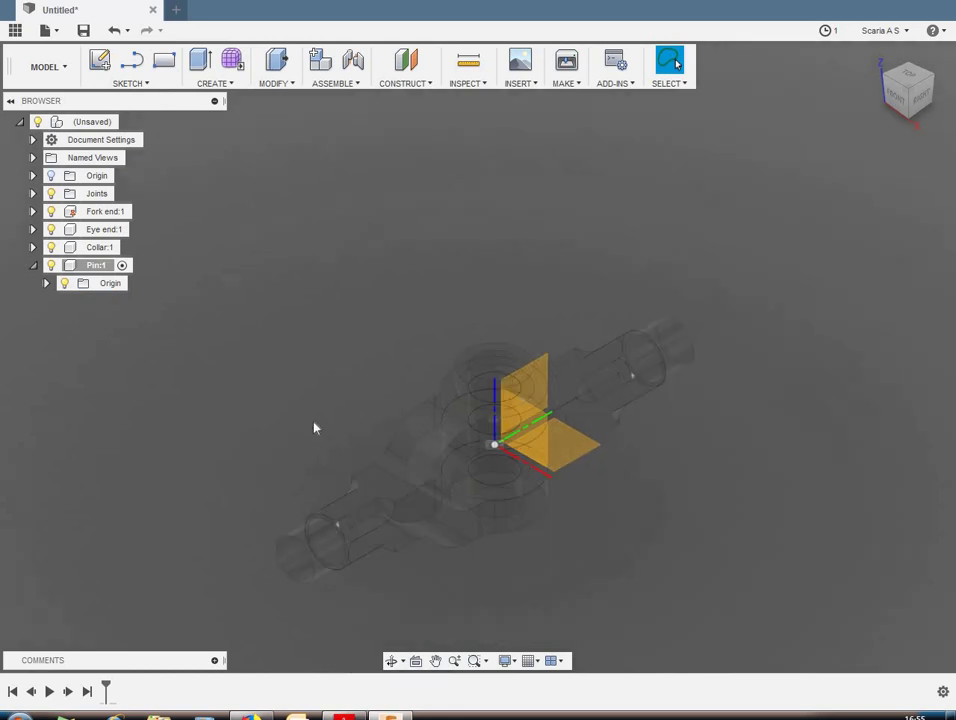
scroll(541, 366, up, 2)
right_click(541, 366)
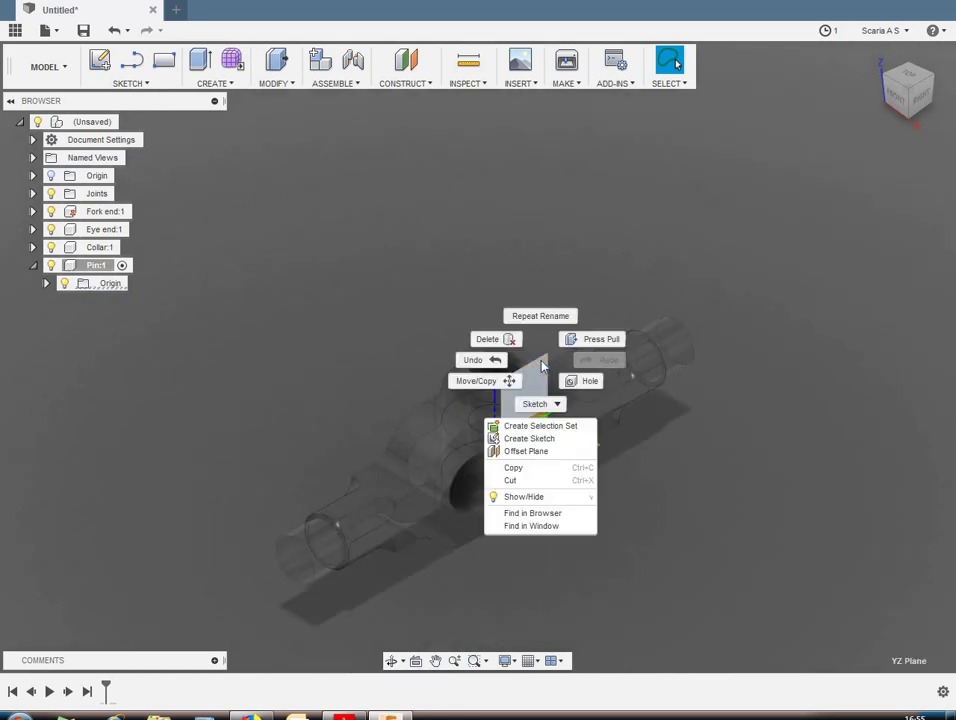
click(534, 439)
click(510, 304)
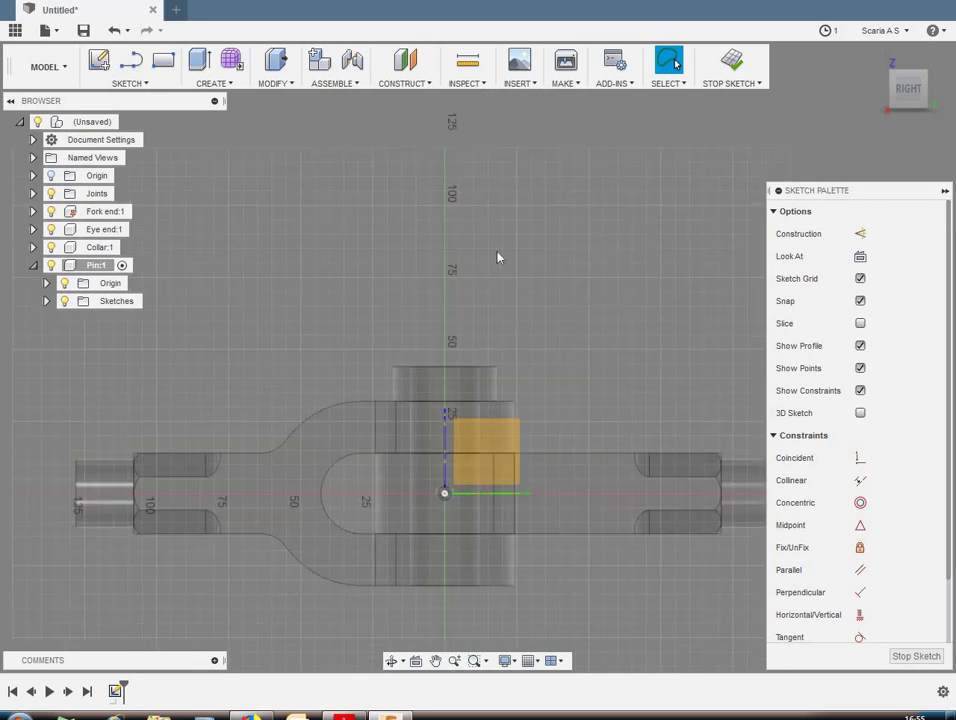
Step: Draw a line about 76 mm straight up from the origin and convert it to construction geometry
key(l)
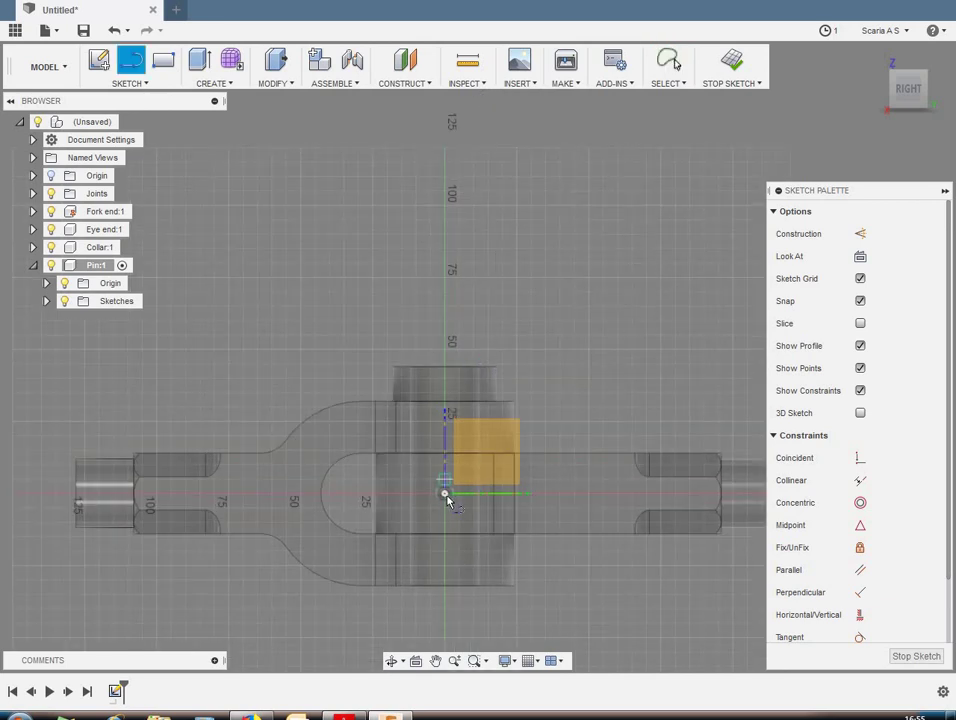
click(444, 491)
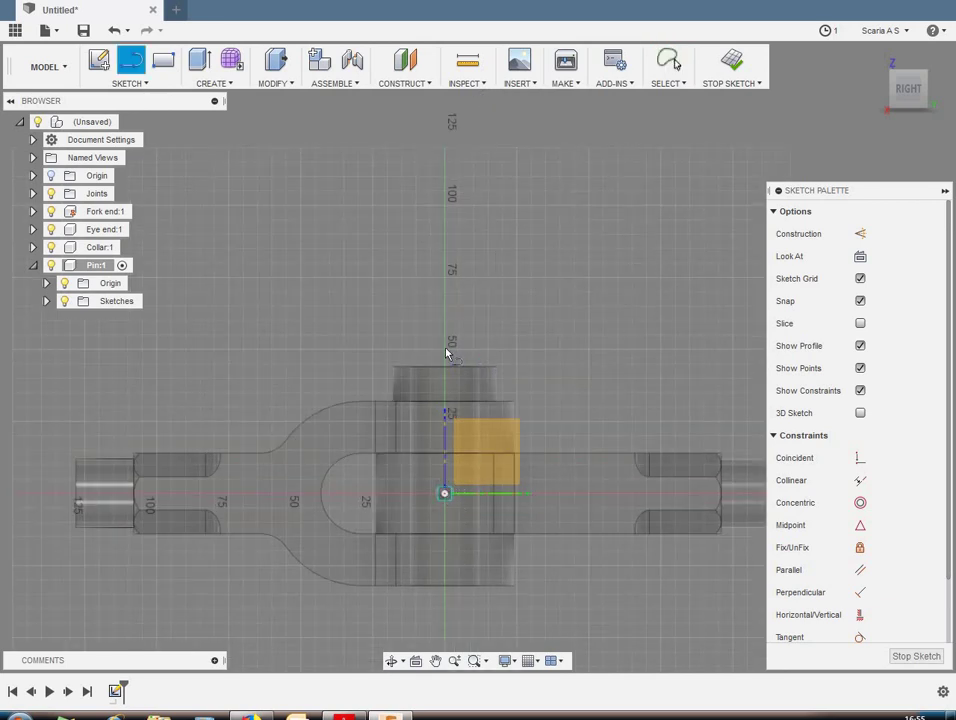
click(444, 292)
right_click(500, 313)
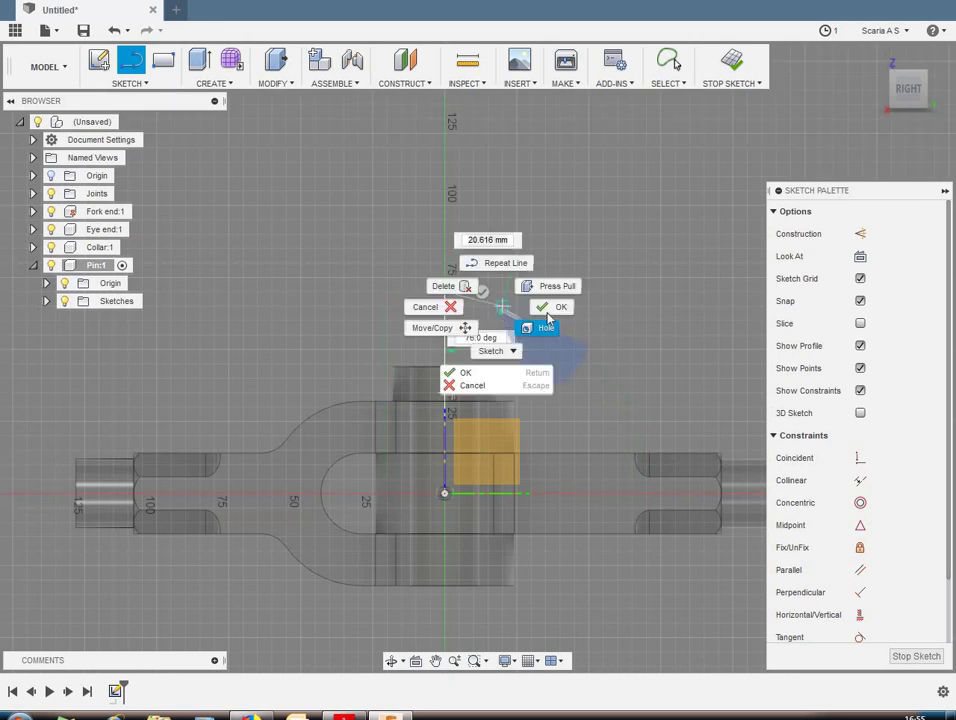
click(547, 306)
click(446, 333)
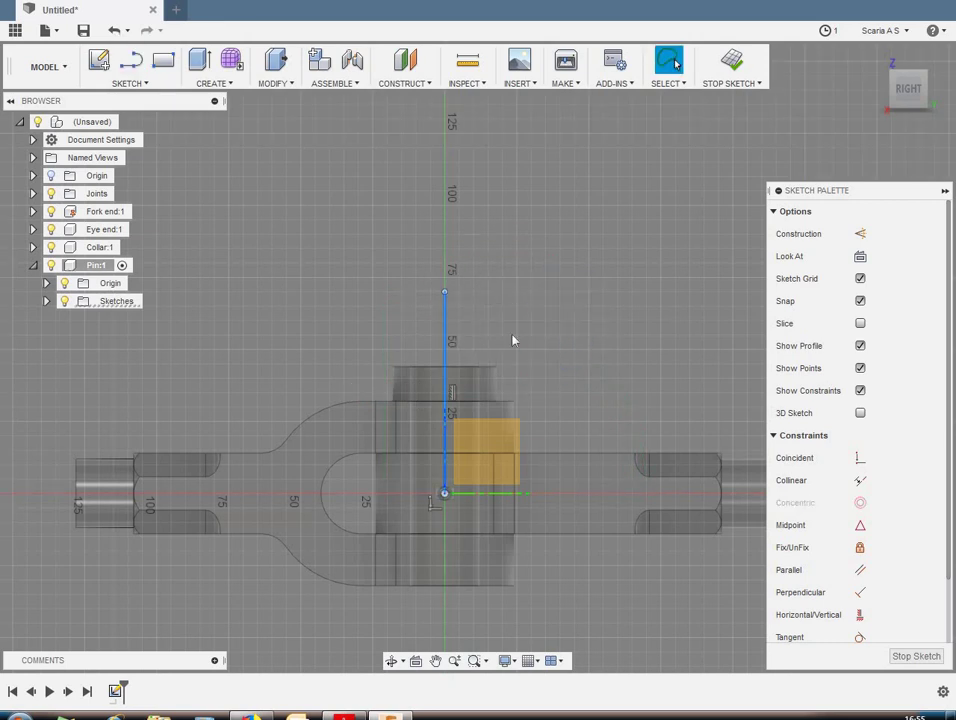
key(x)
key(Escape)
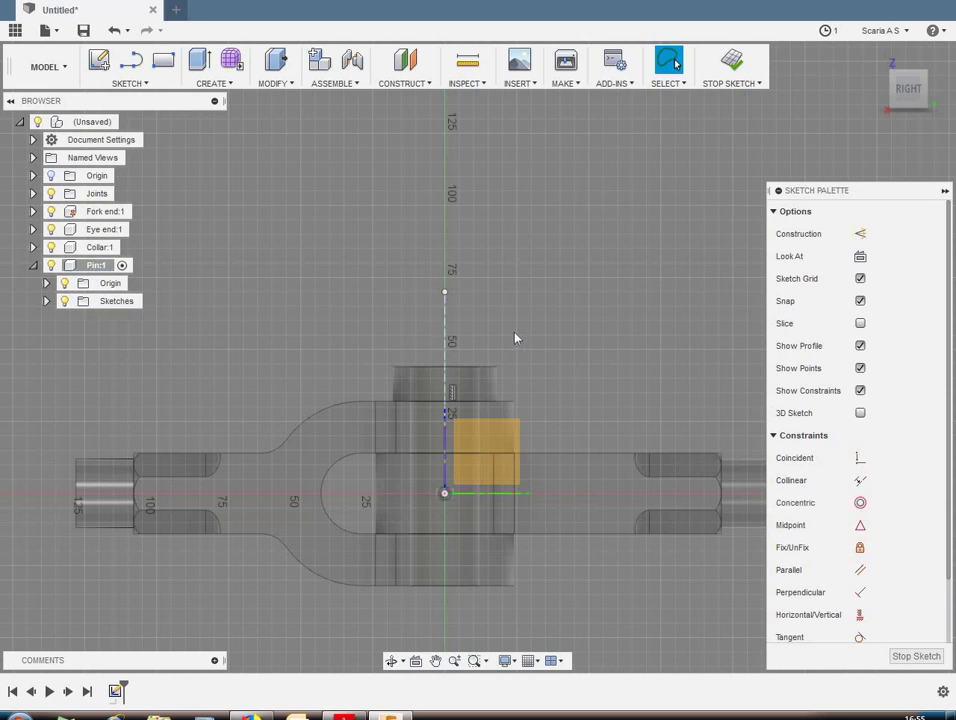
scroll(505, 336, up, 2)
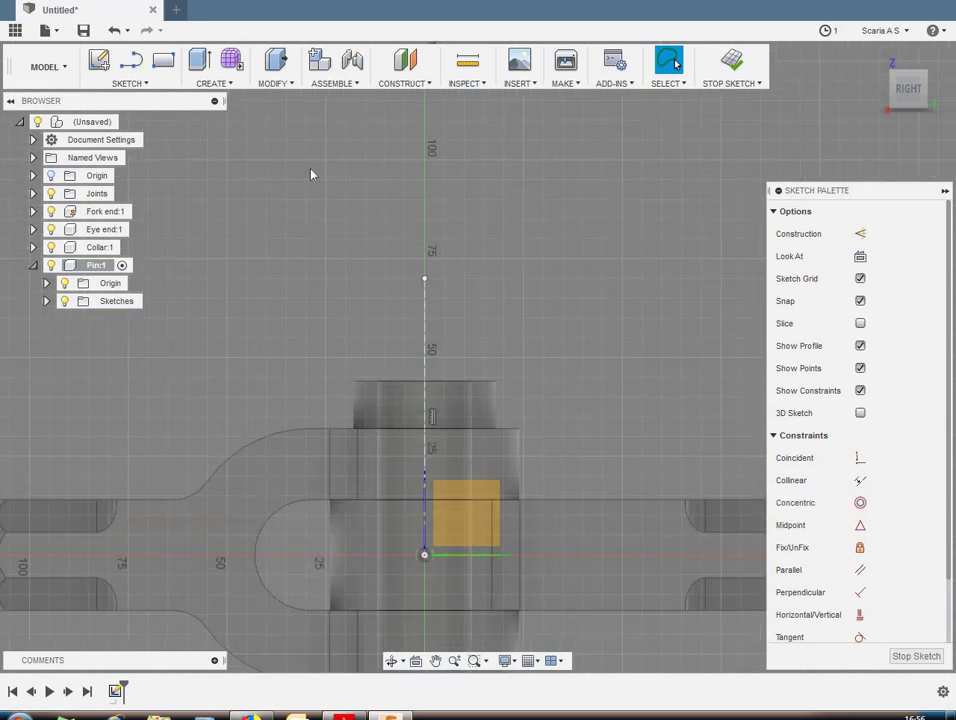
Step: Draw a closed stepped outline with the Line tool to the right of the assembly
click(131, 60)
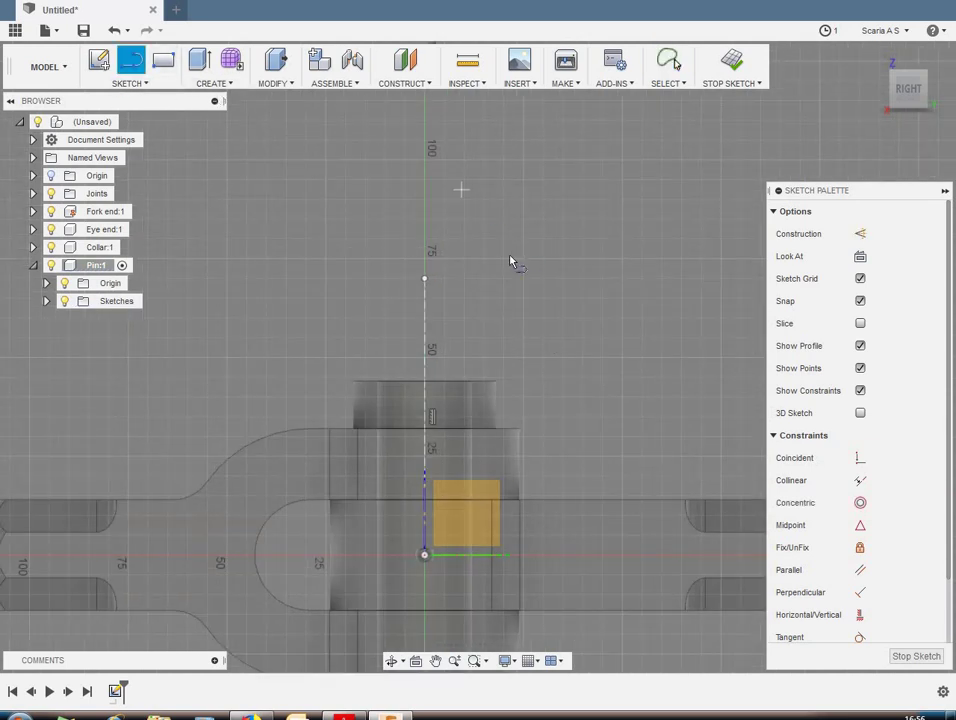
scroll(479, 267, down, 3)
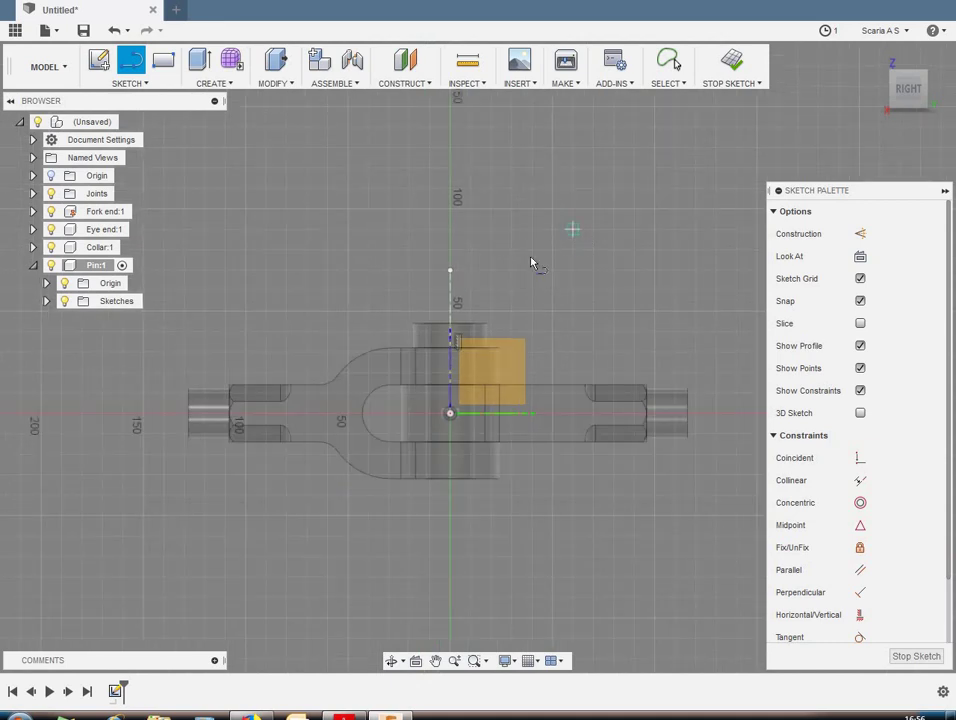
scroll(531, 262, down, 1)
scroll(659, 269, down, 1)
scroll(655, 209, up, 1)
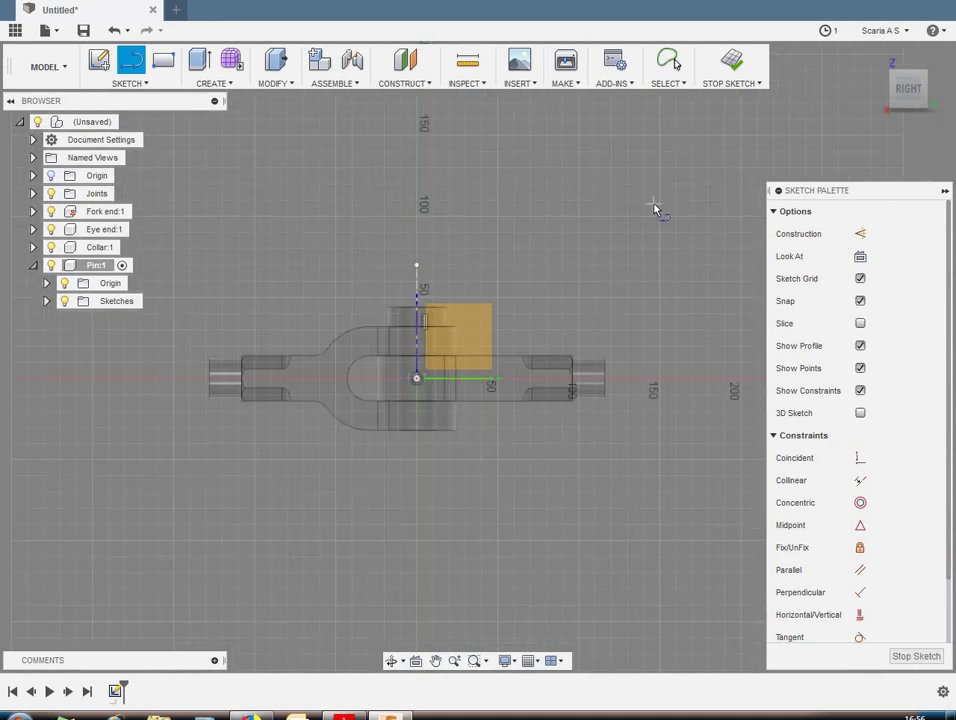
click(653, 205)
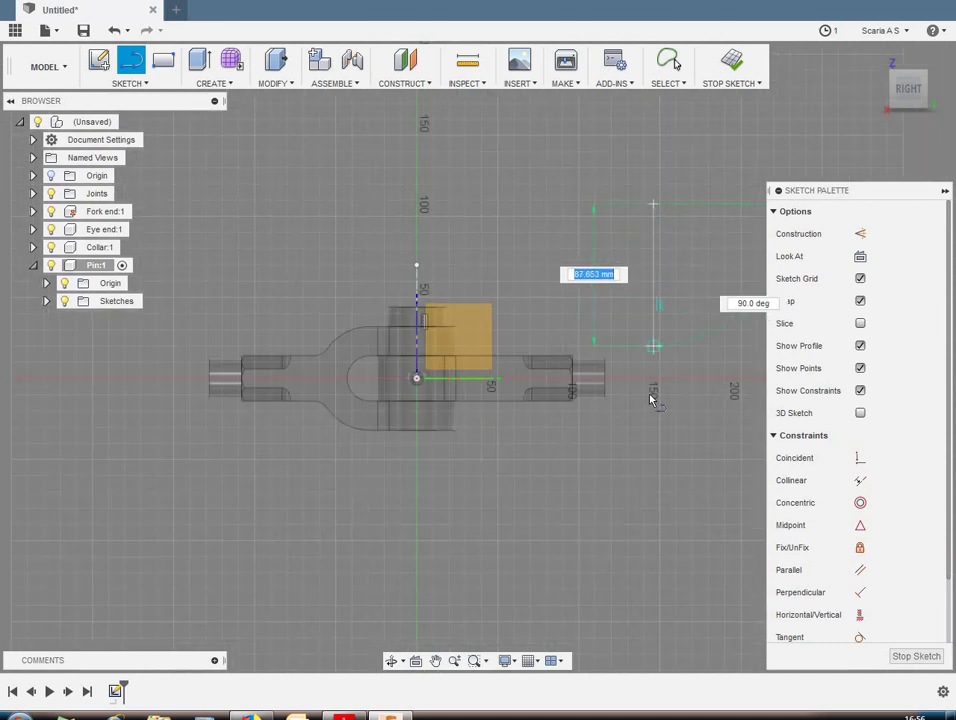
click(653, 427)
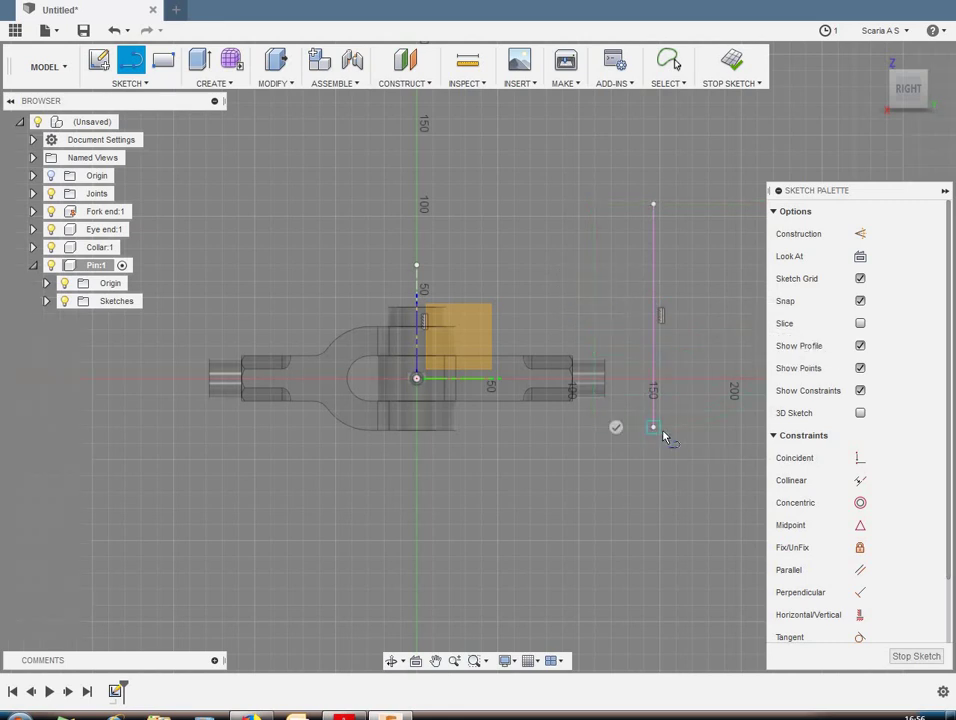
click(684, 428)
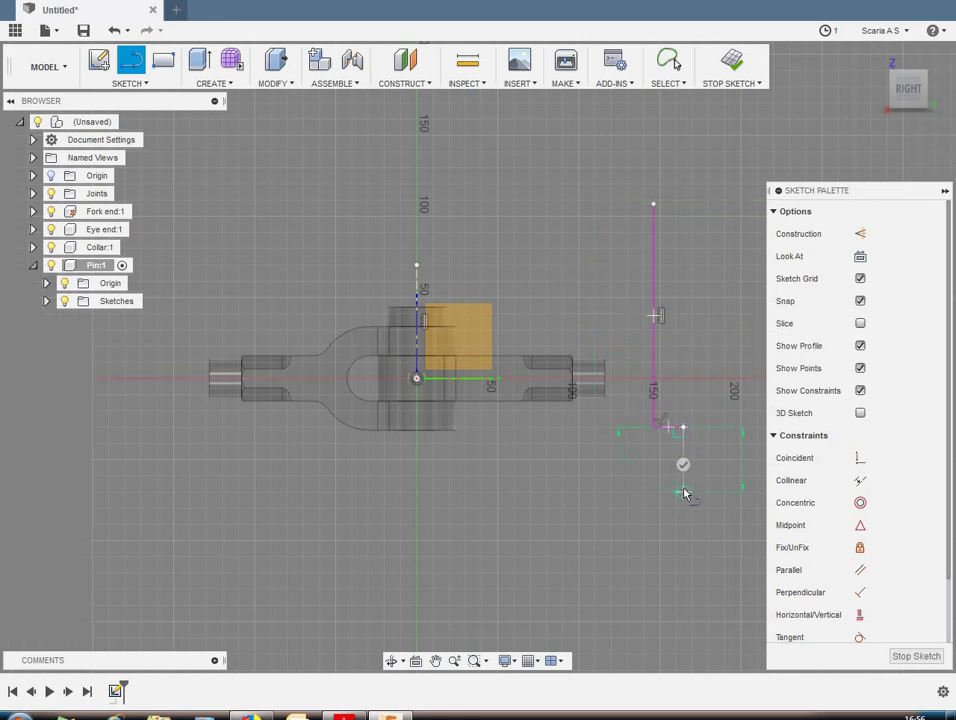
click(683, 492)
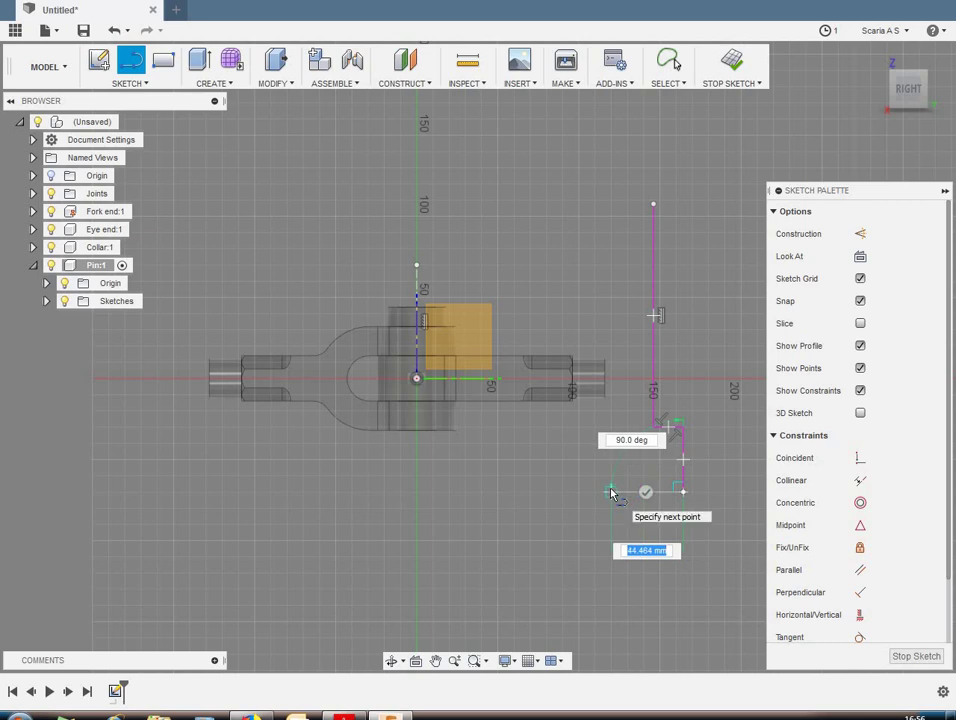
click(611, 492)
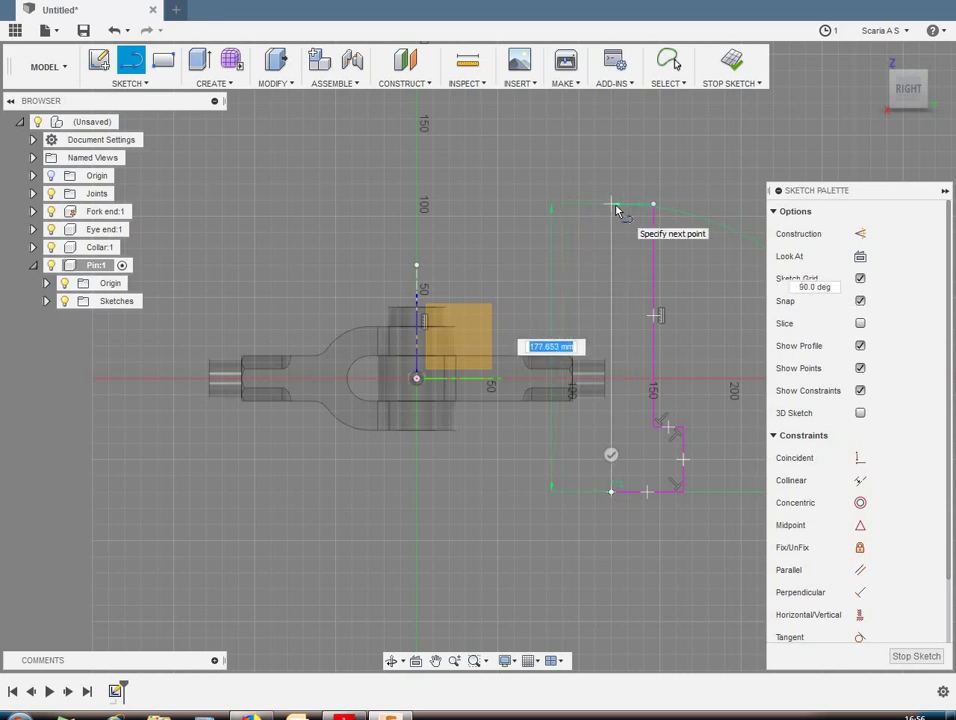
click(612, 206)
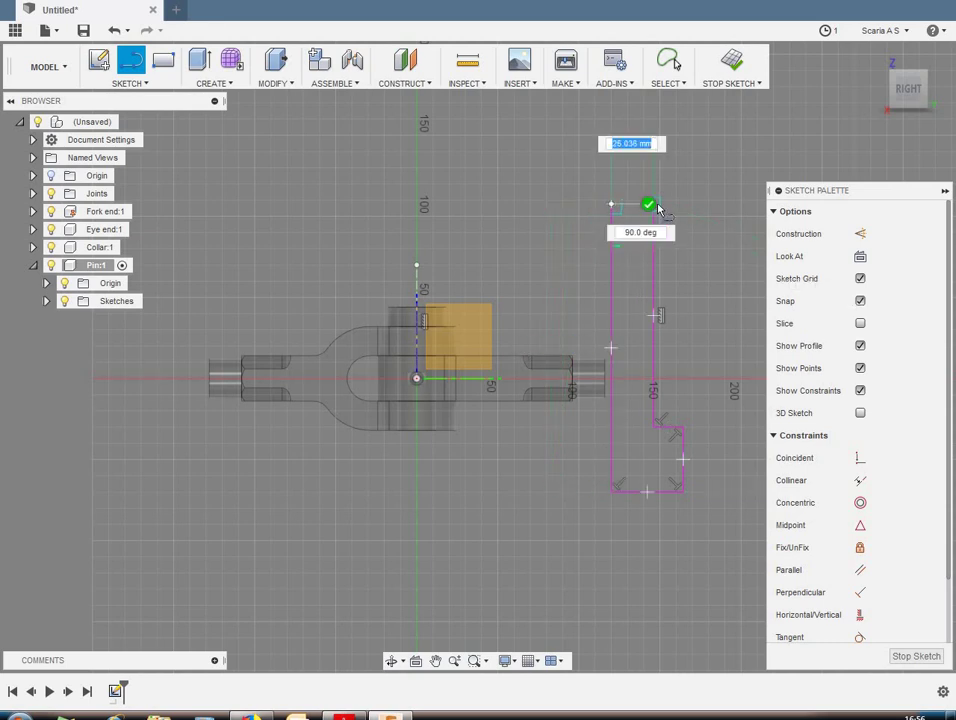
scroll(655, 206, up, 3)
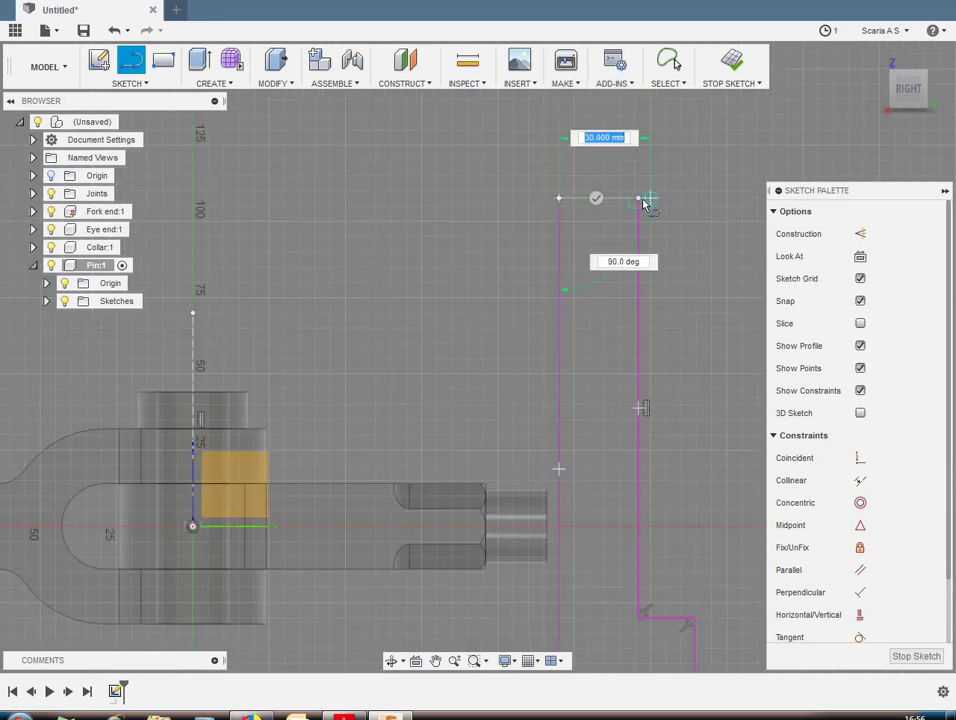
click(655, 206)
scroll(614, 337, down, 3)
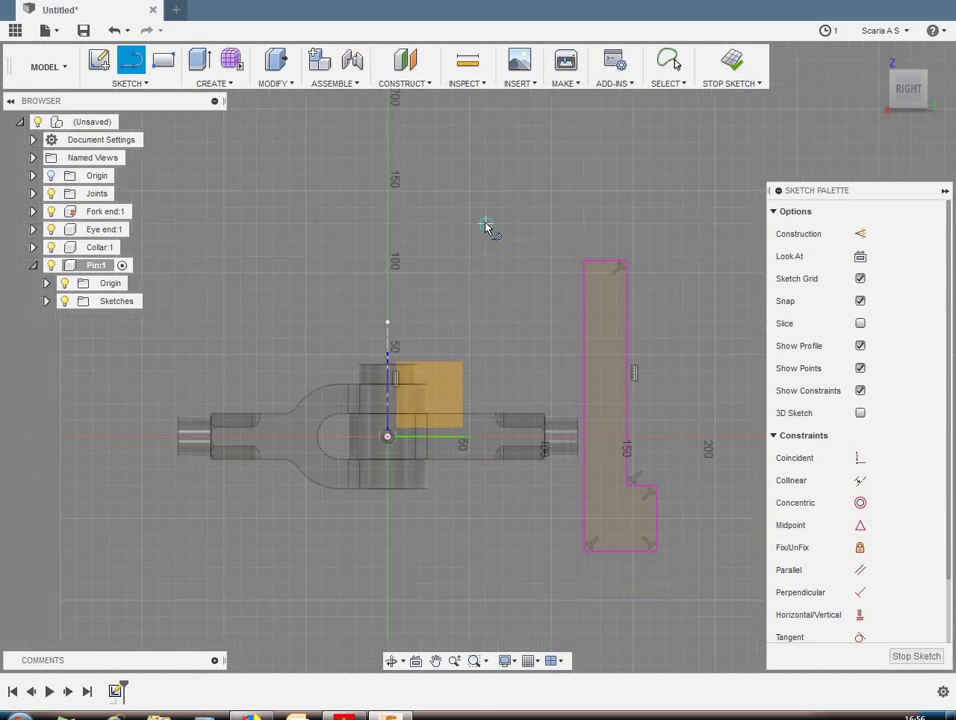
Step: Dimension the profile's top offset to 0 so its top aligns with the existing edge
key(d)
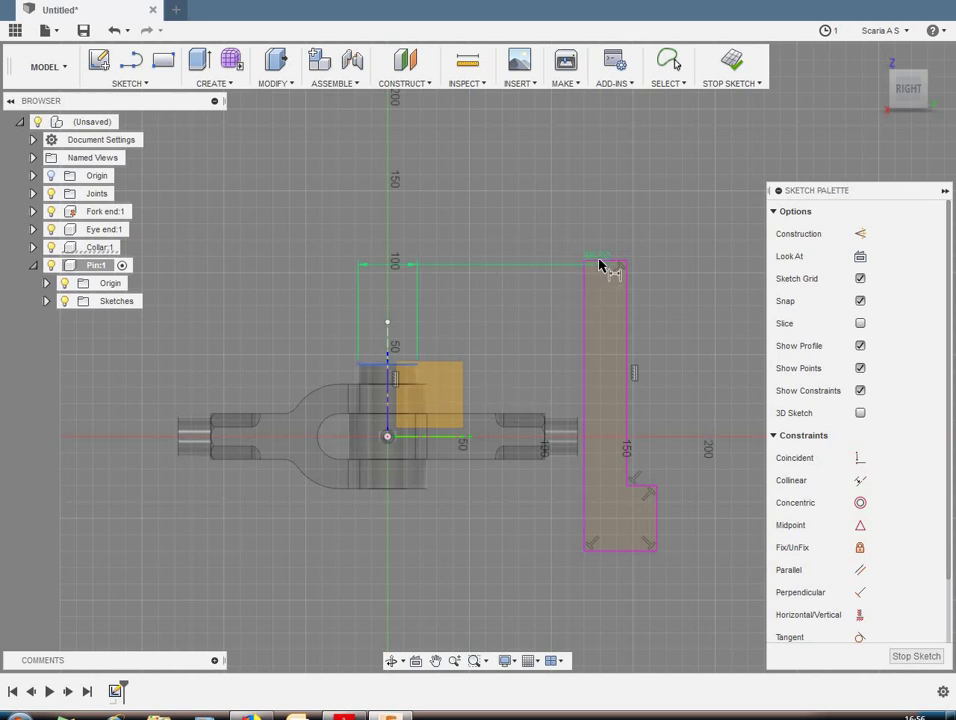
click(627, 262)
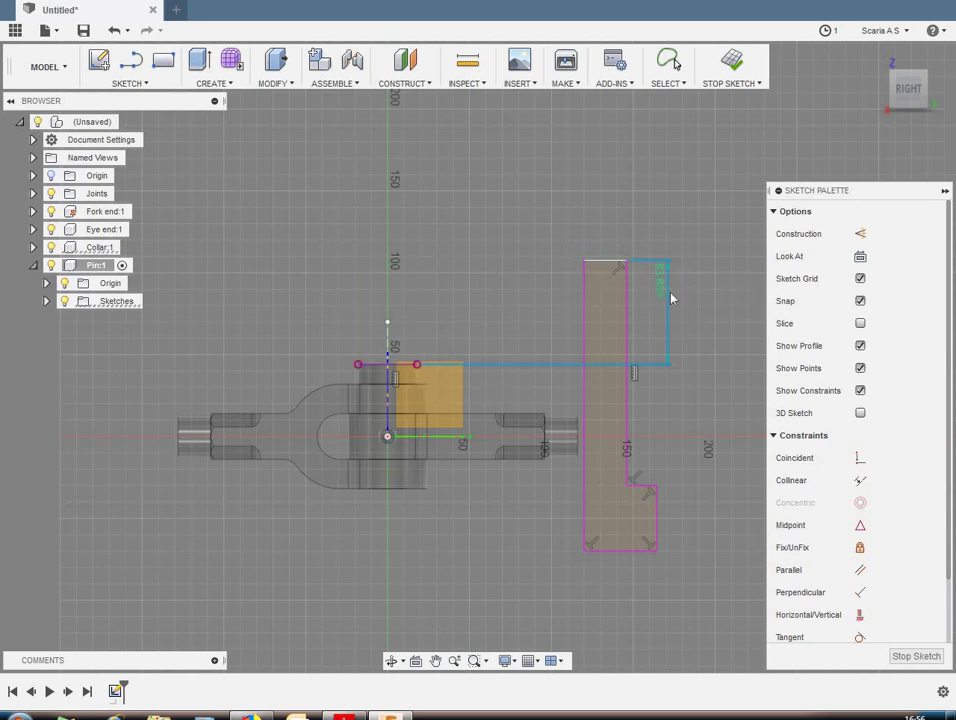
click(671, 297)
text(0)
key(Return)
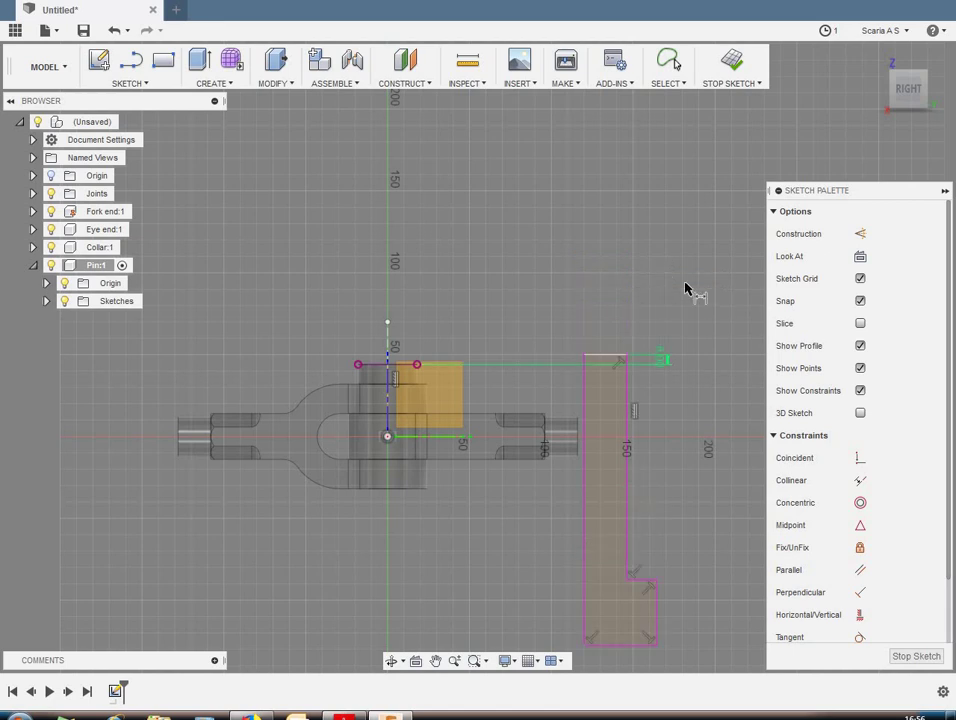
scroll(437, 442, down, 2)
scroll(466, 528, up, 2)
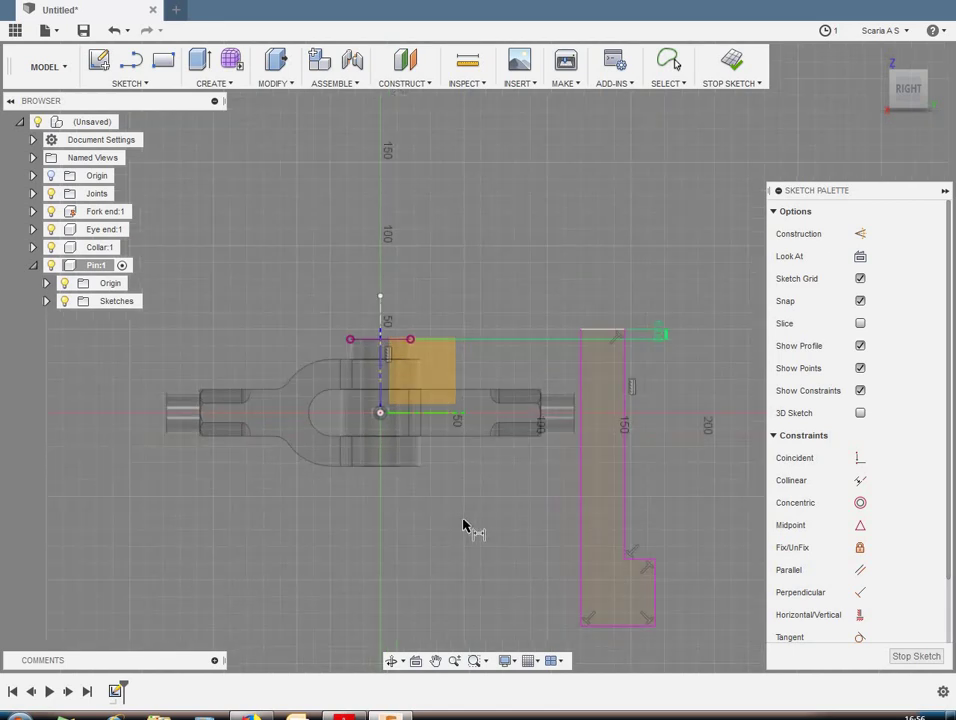
Step: Set the bottom offset from the fork's bottom line to 12, then drag the lower step upward
click(411, 466)
click(615, 626)
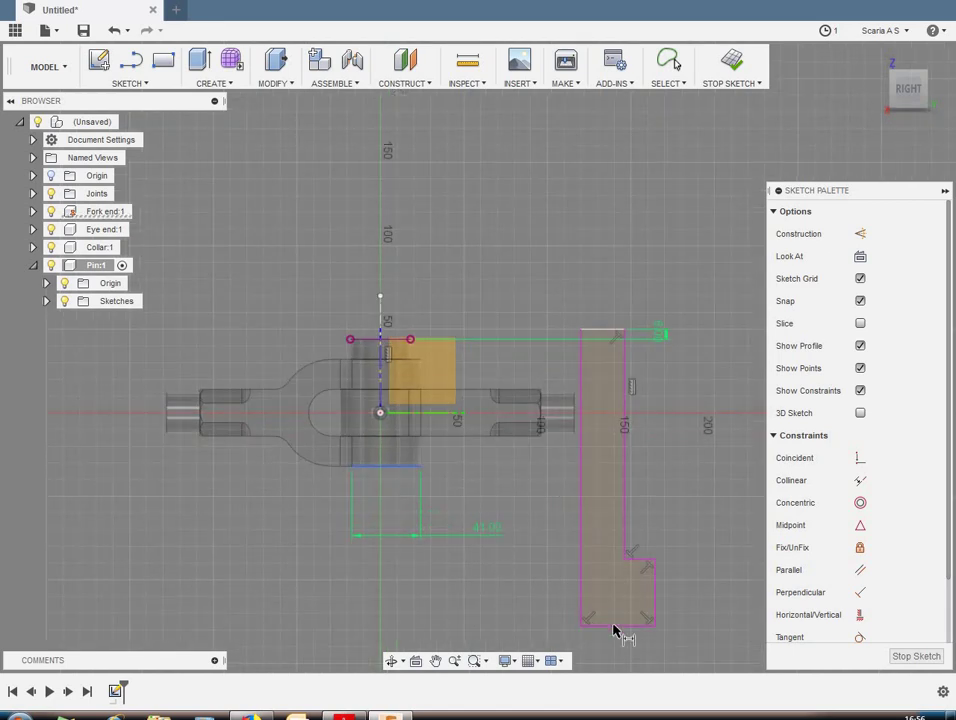
click(380, 555)
text(12)
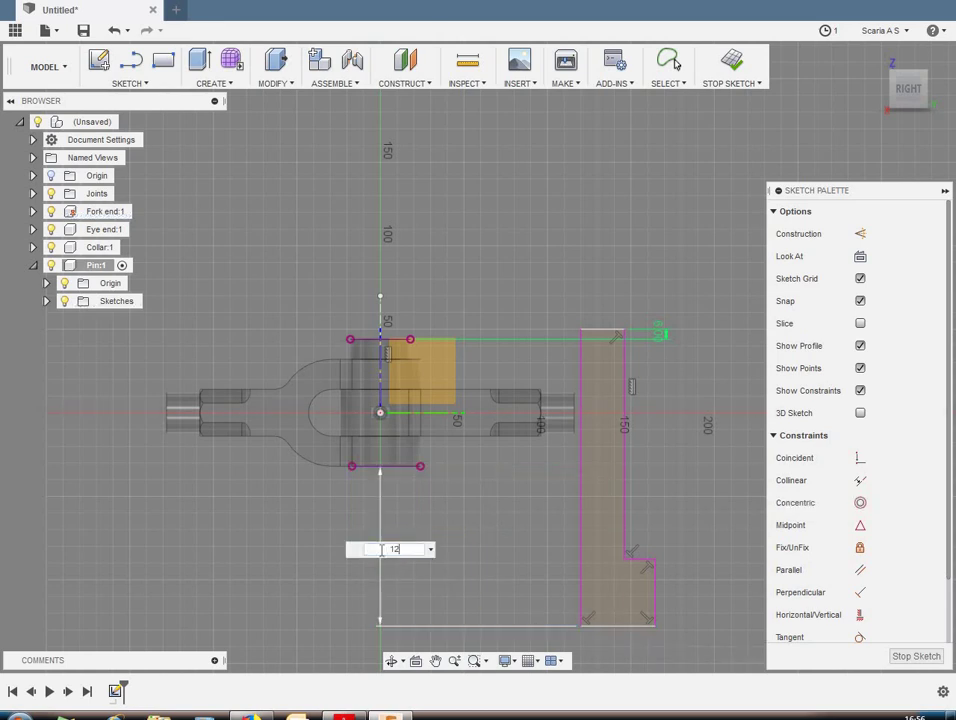
key(Return)
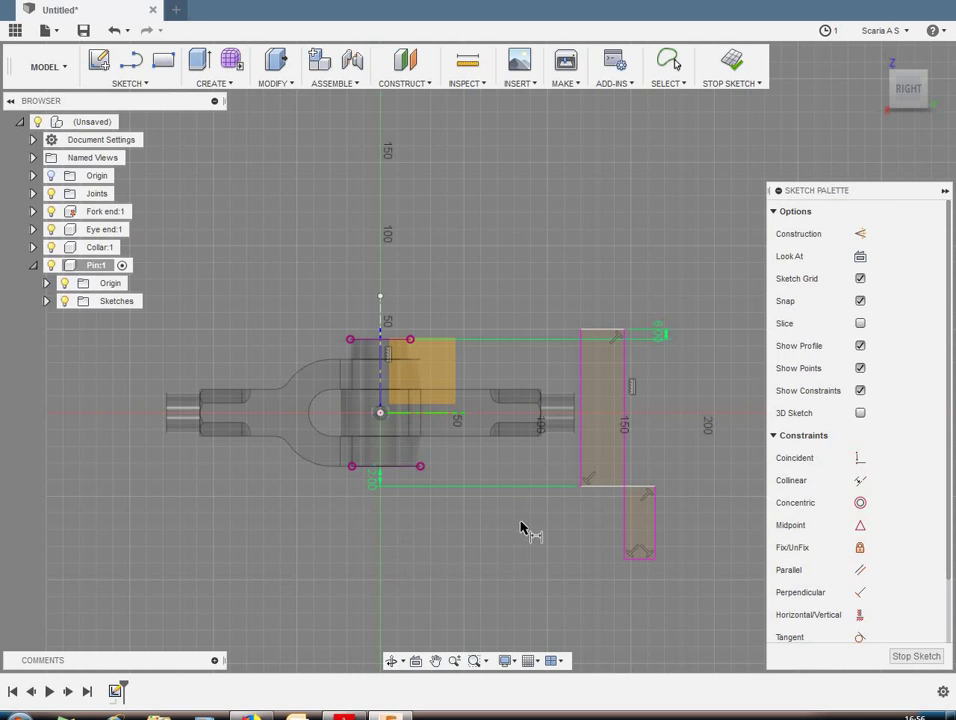
right_click(690, 466)
click(638, 468)
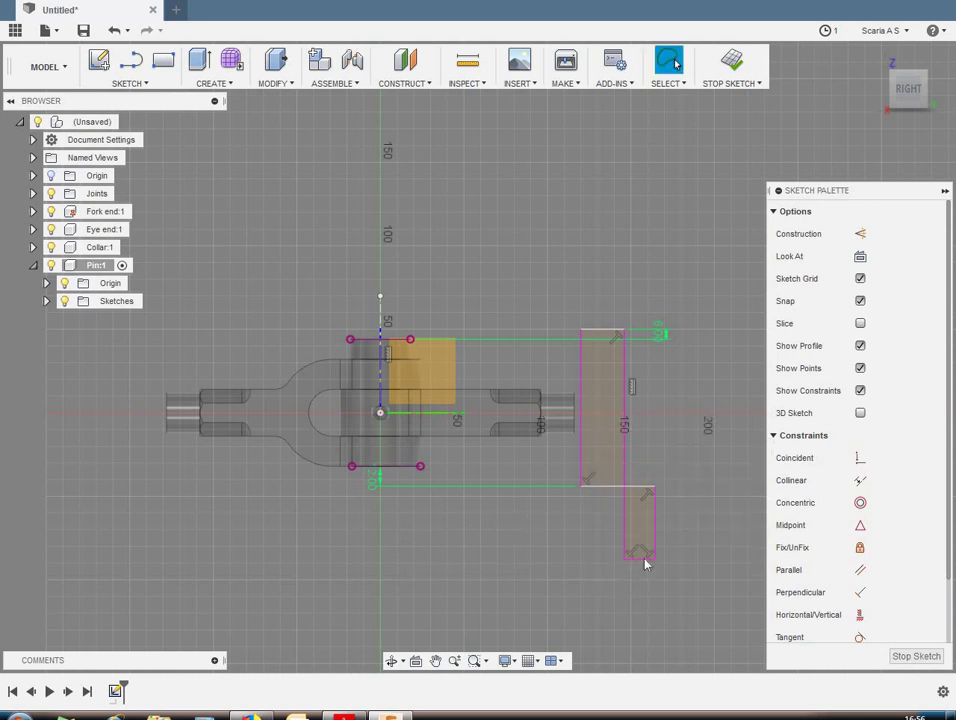
drag(643, 563, 646, 461)
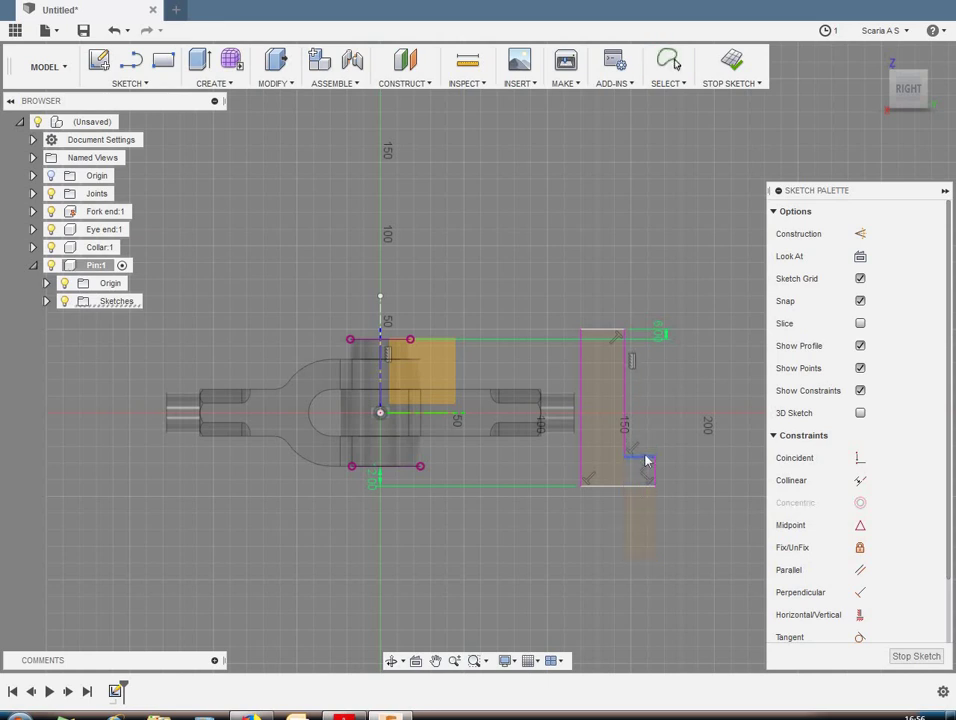
drag(680, 448, 815, 470)
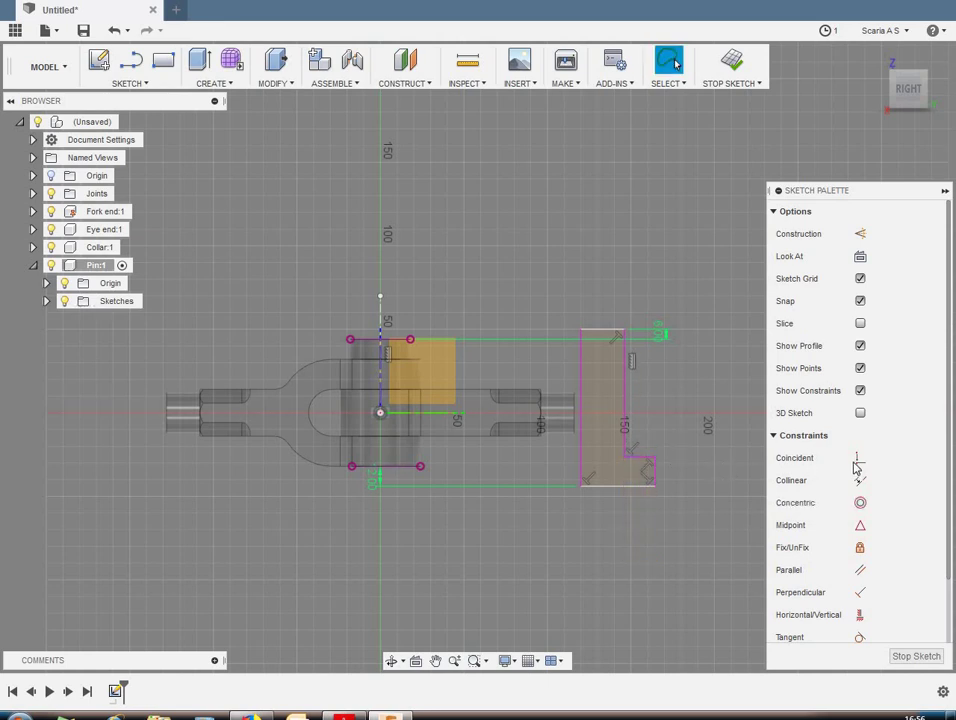
Step: Make the step's corner point coincident with the small horizontal step segment
click(858, 460)
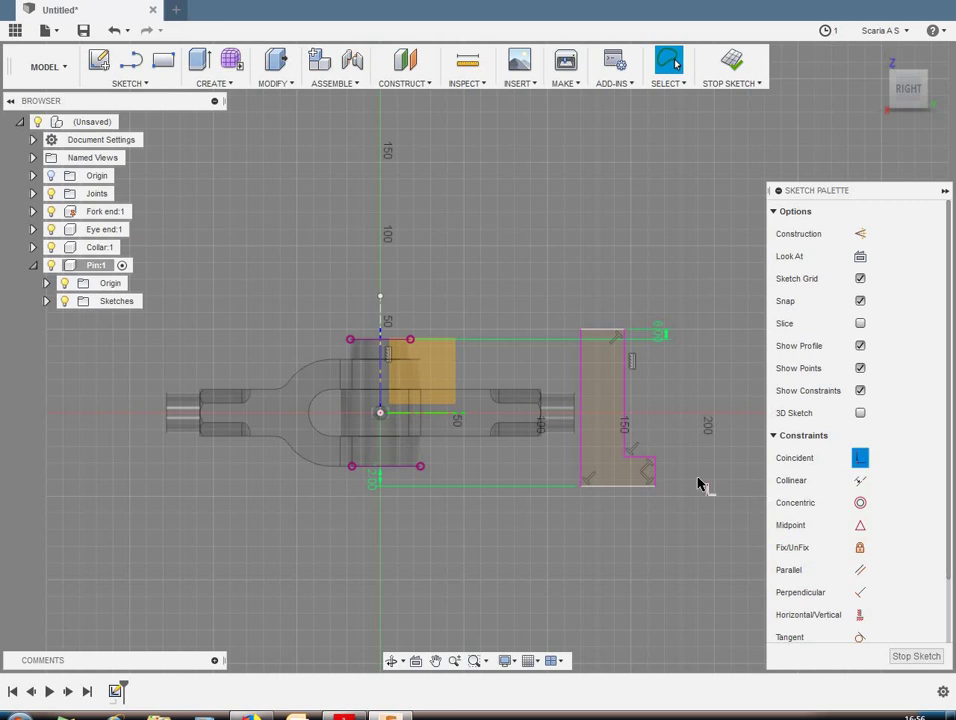
click(641, 462)
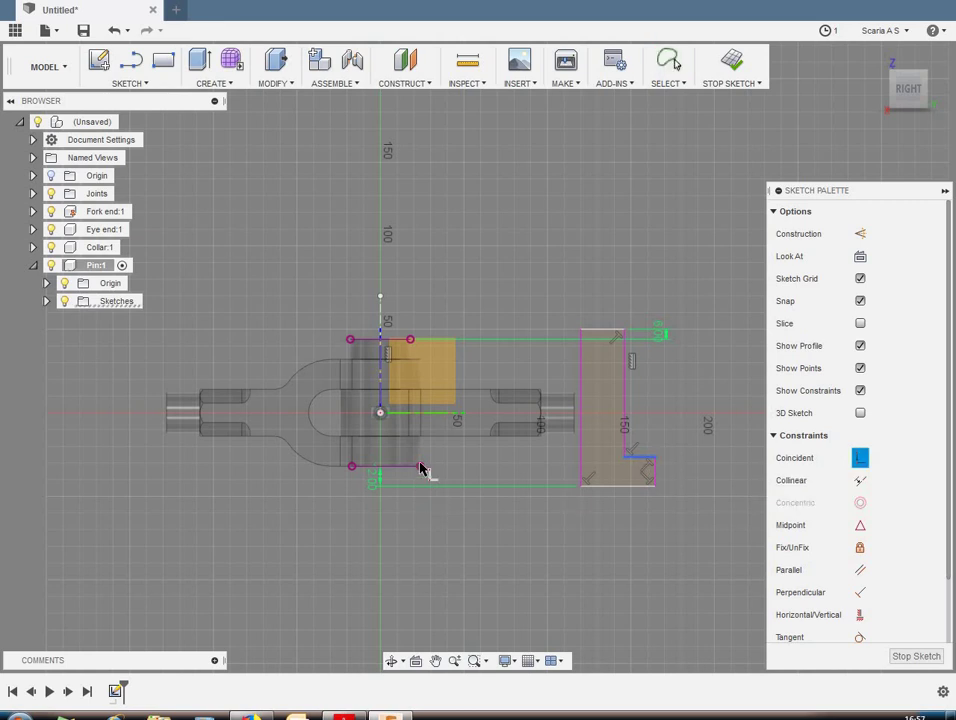
click(419, 467)
scroll(661, 518, up, 1)
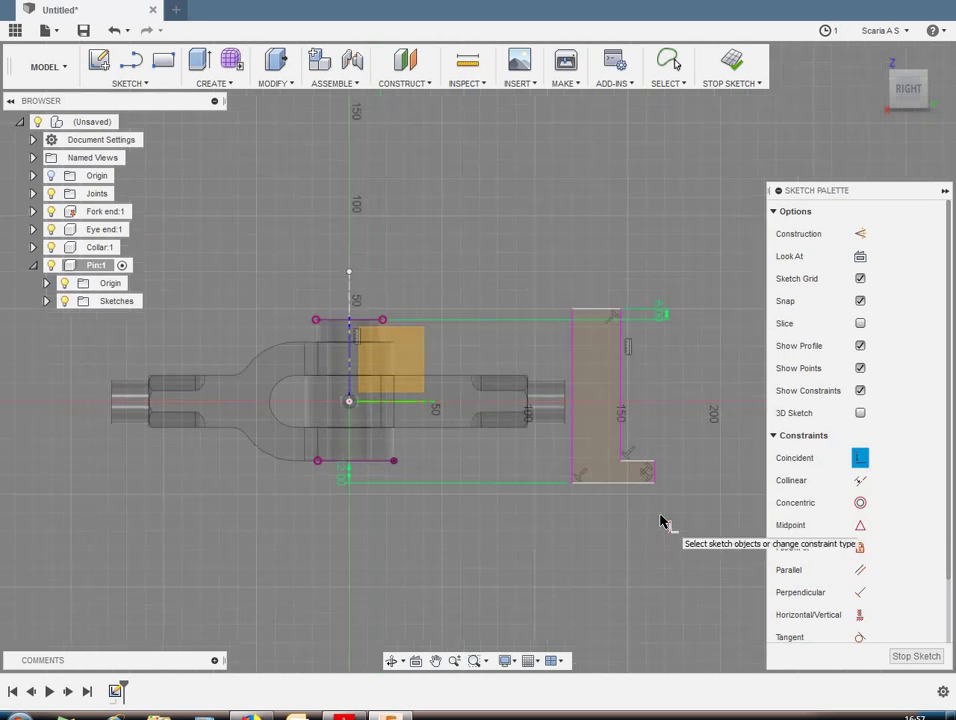
Step: Make the profile's left vertical edge collinear with the pin's centre line
click(861, 481)
click(572, 378)
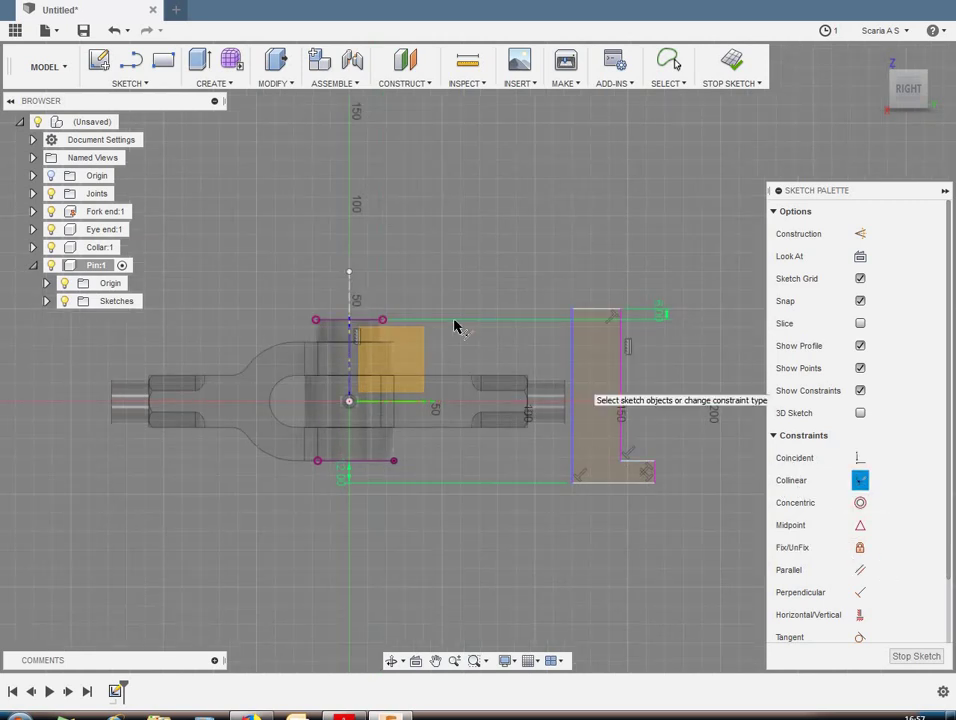
click(350, 310)
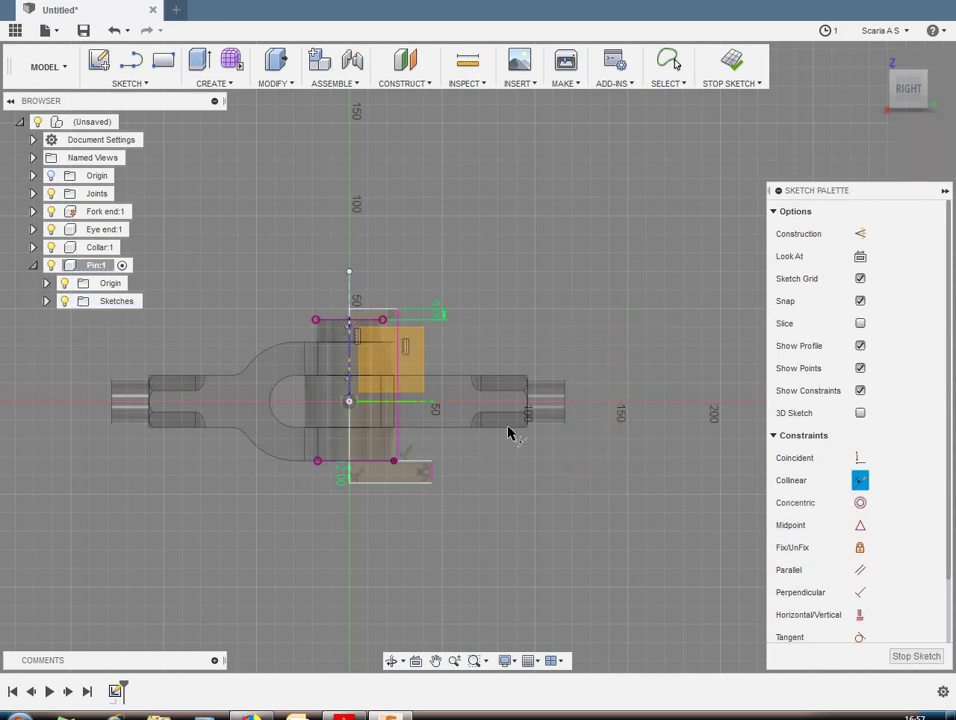
scroll(459, 364, up, 2)
key(Escape)
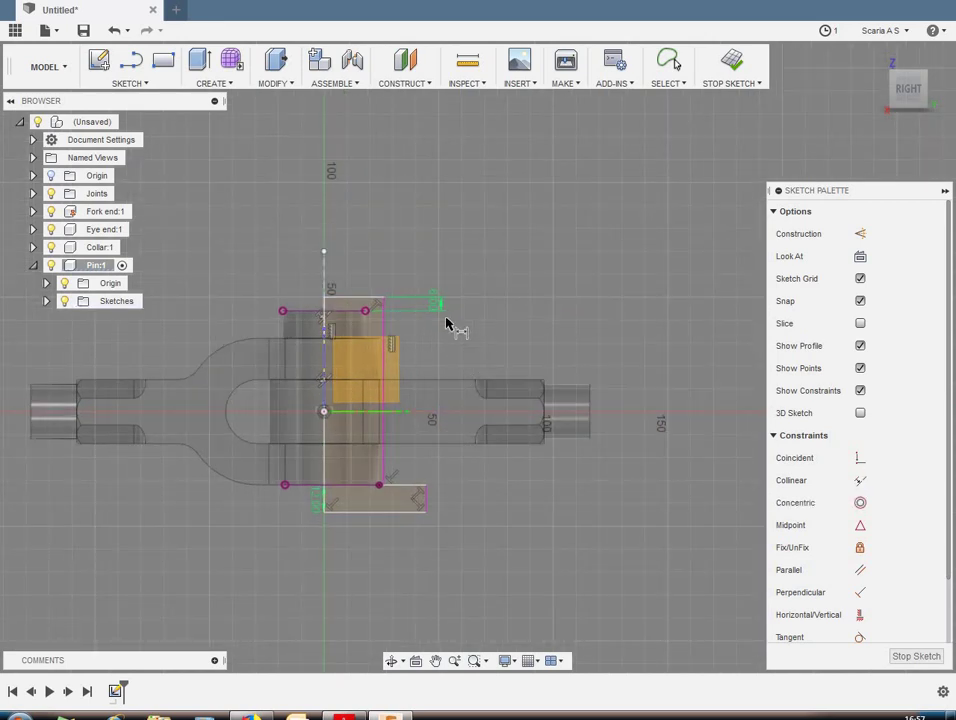
Step: Give the profile's right vertical line a 28 mm diameter dimension
click(384, 319)
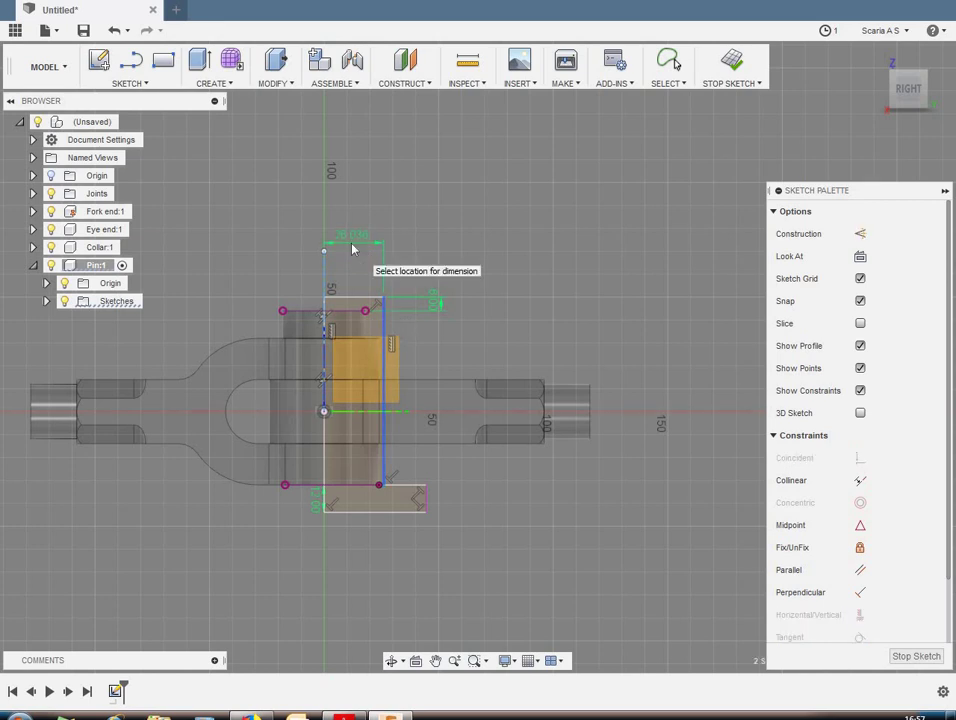
right_click(350, 243)
click(338, 334)
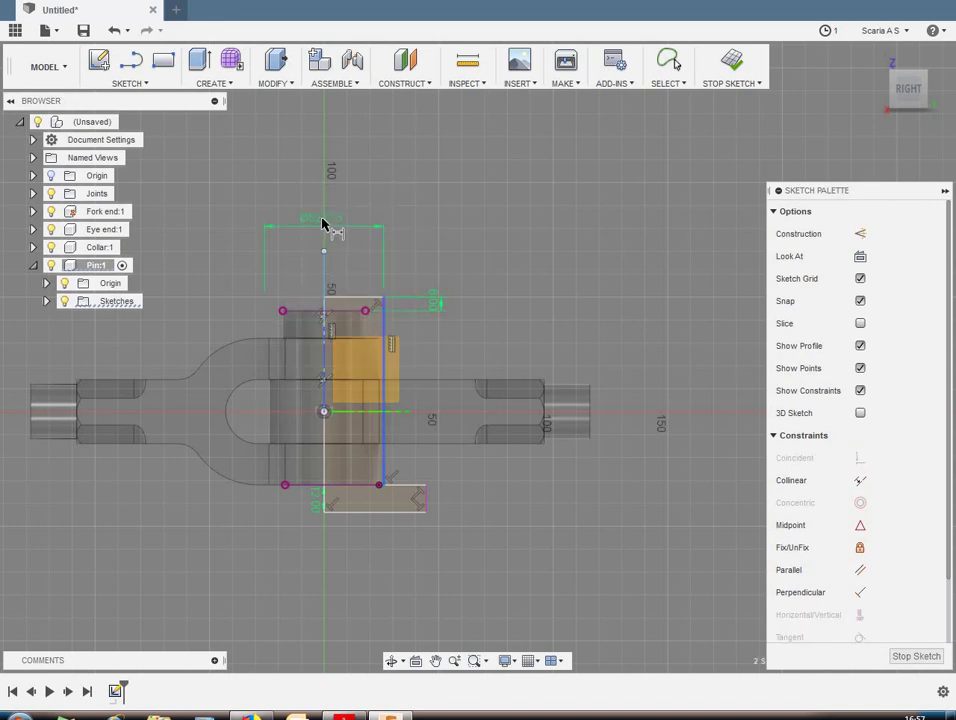
click(322, 223)
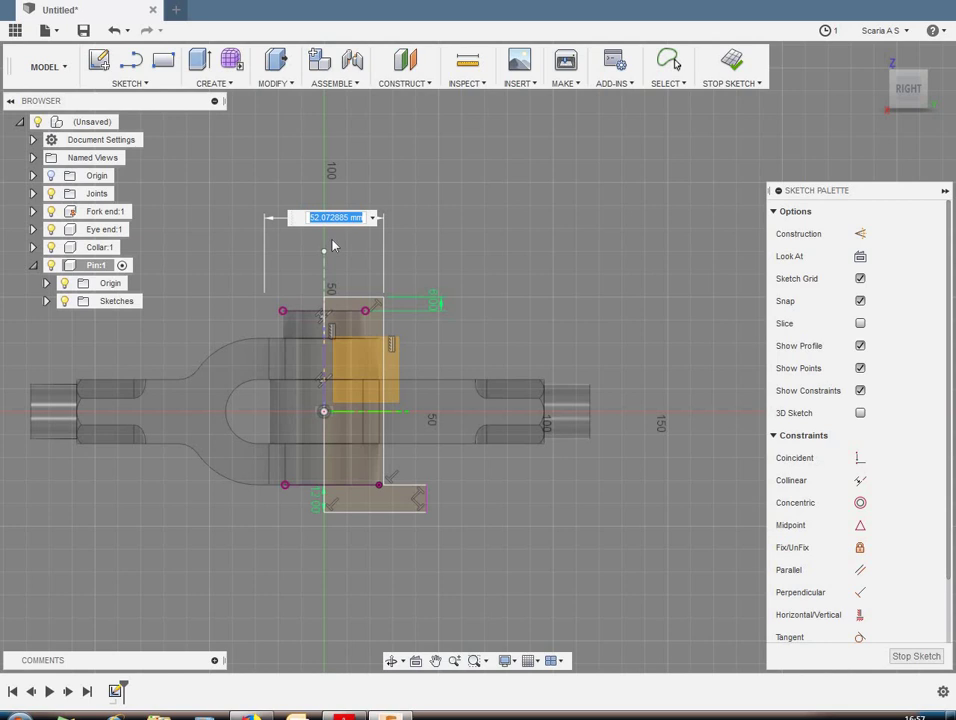
text(28)
key(Return)
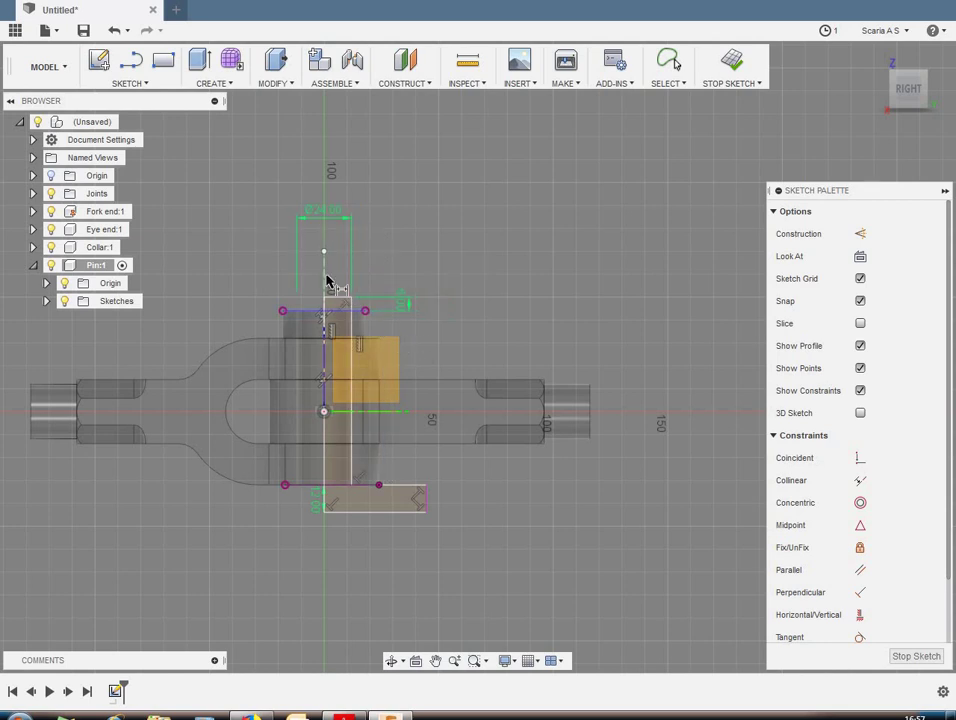
Step: Dimension the lower step as a diameter from the centre line, value 8
click(325, 280)
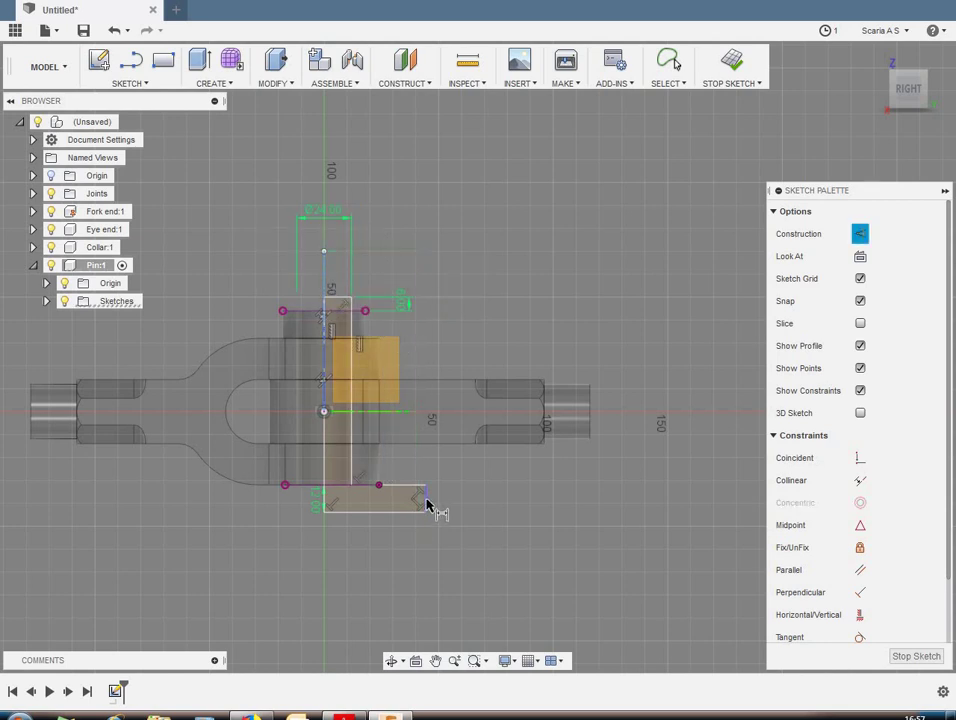
click(426, 503)
right_click(352, 545)
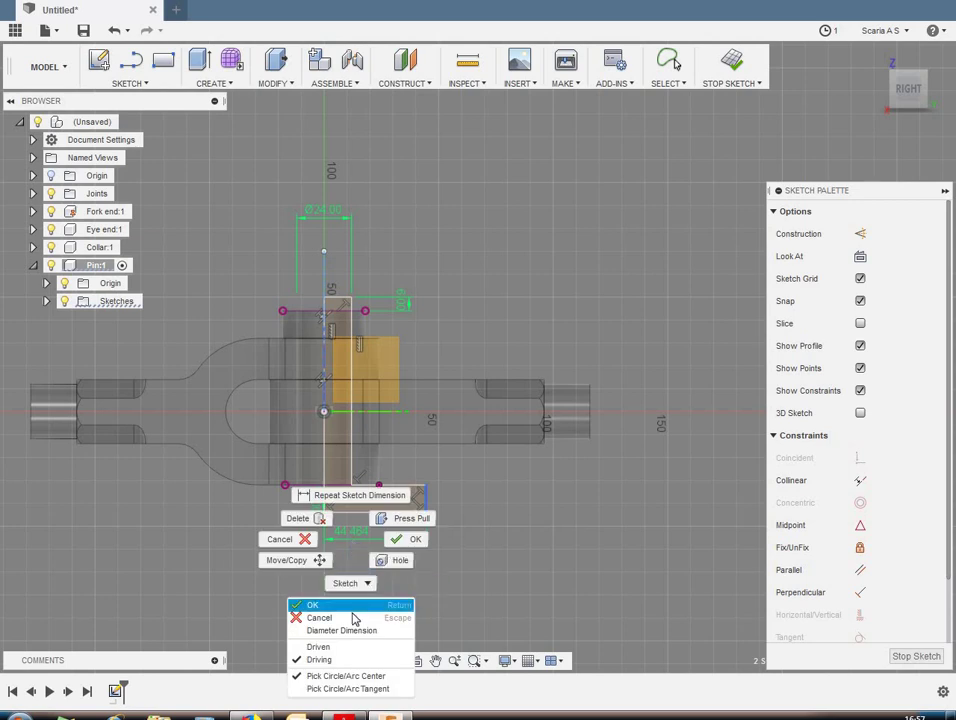
click(346, 627)
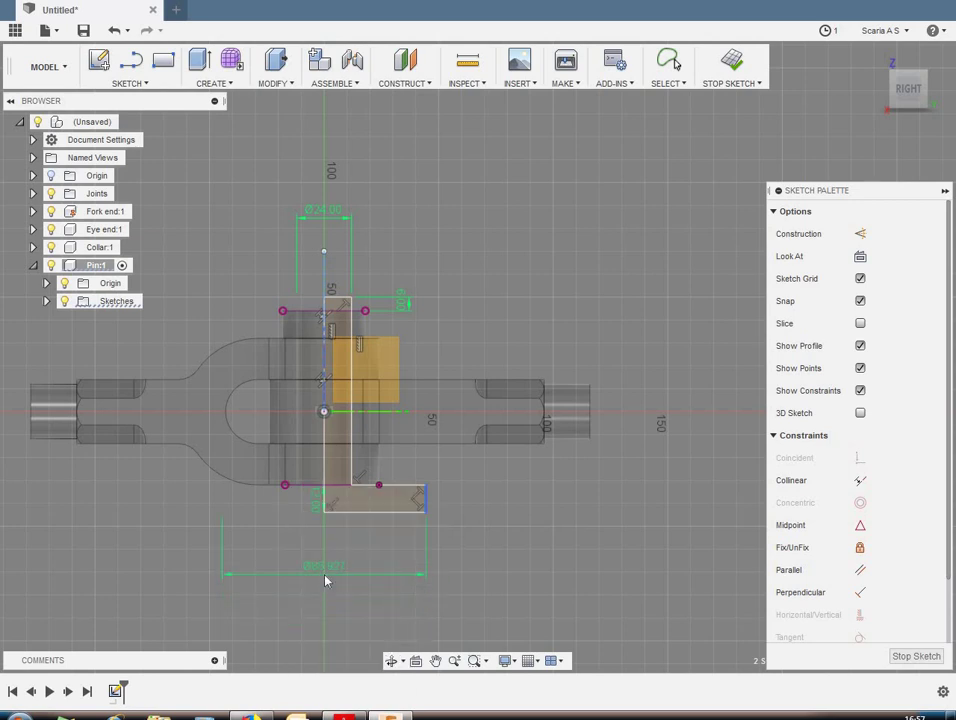
click(326, 575)
text(8)
key(Return)
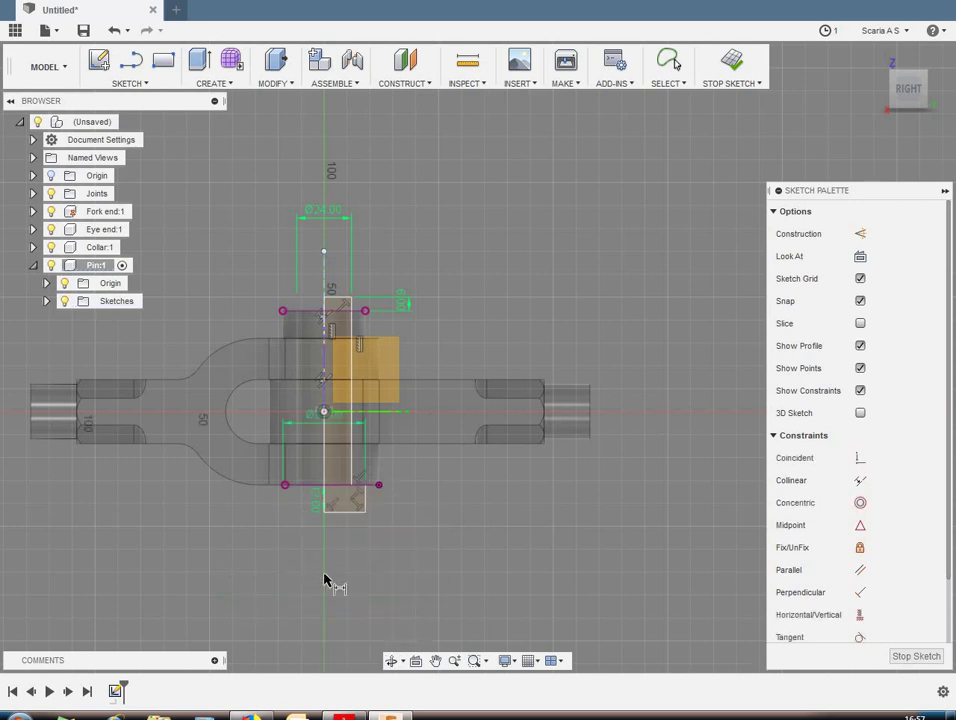
Step: Place the Ø36 head diameter dimension below the sketch
right_click(430, 474)
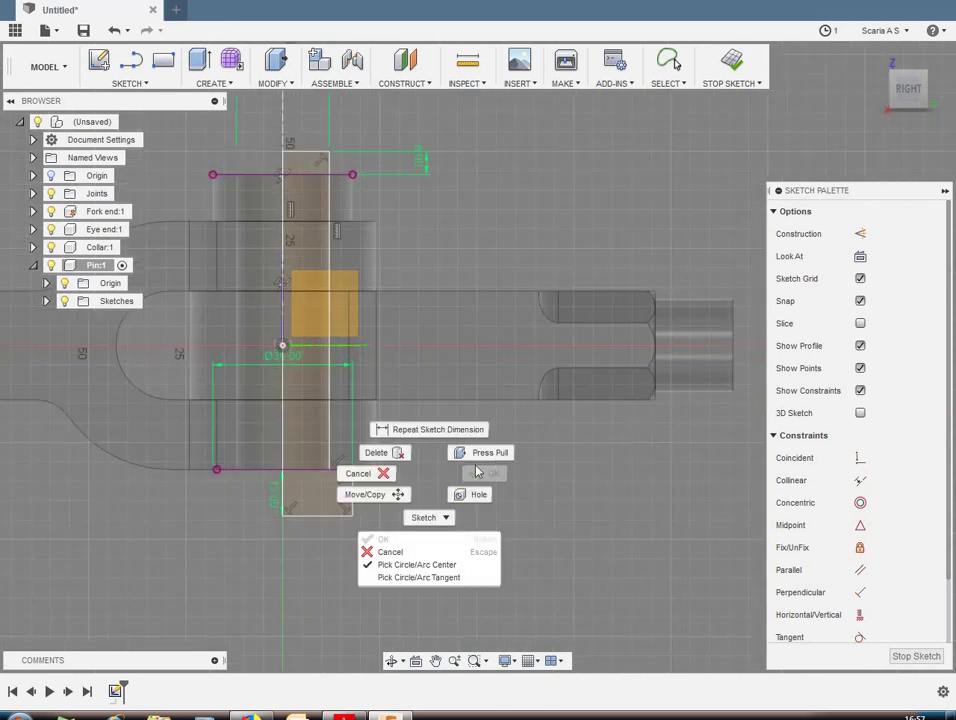
click(358, 473)
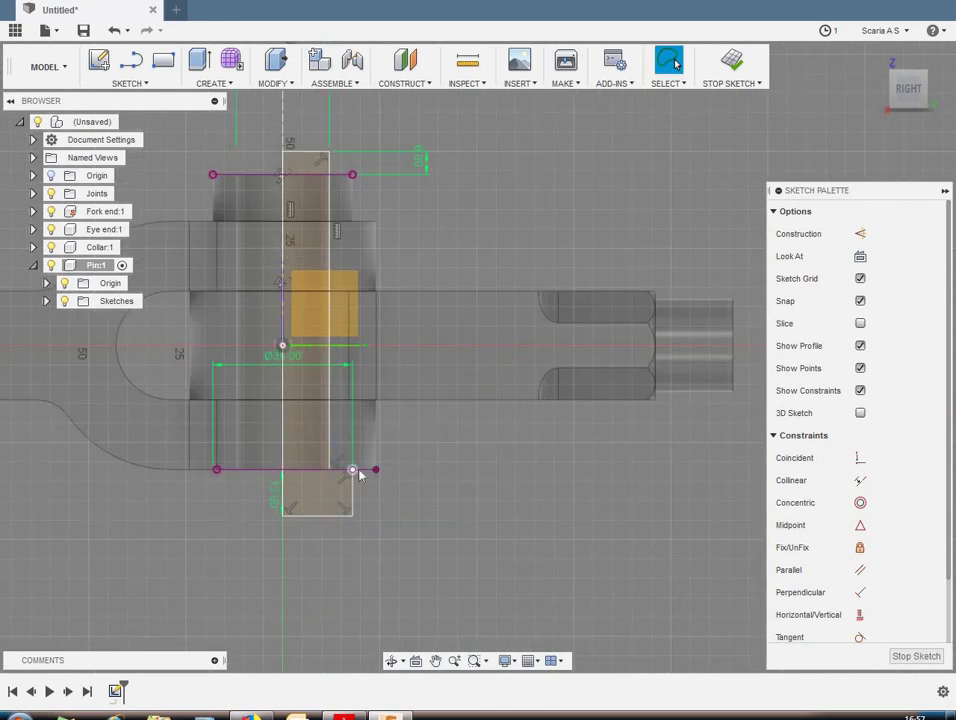
click(359, 471)
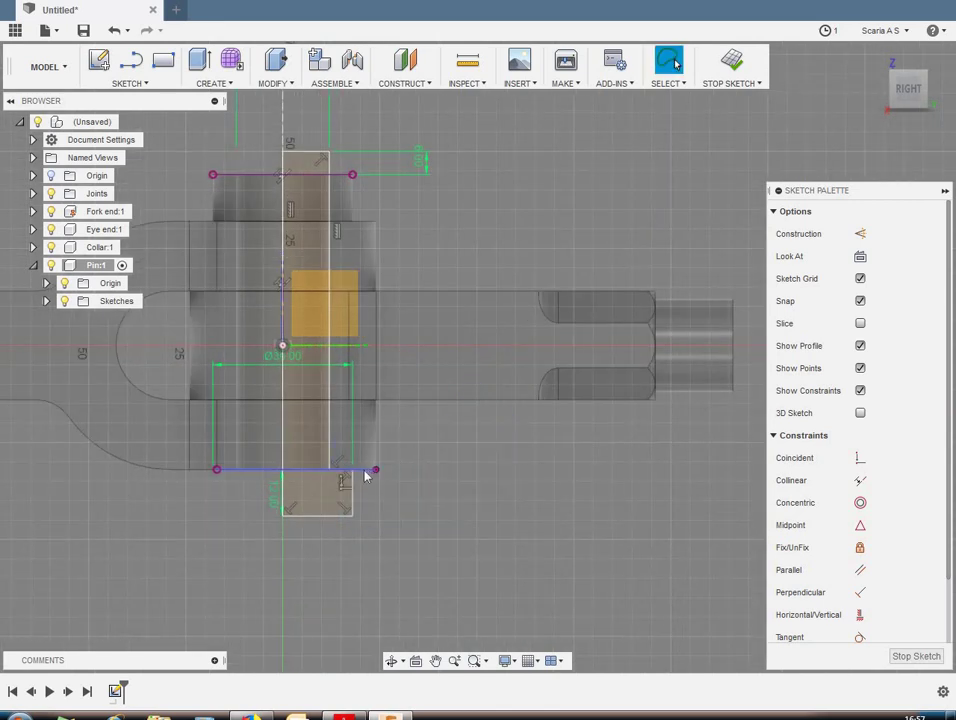
click(429, 516)
scroll(378, 277, down, 2)
scroll(350, 259, up, 3)
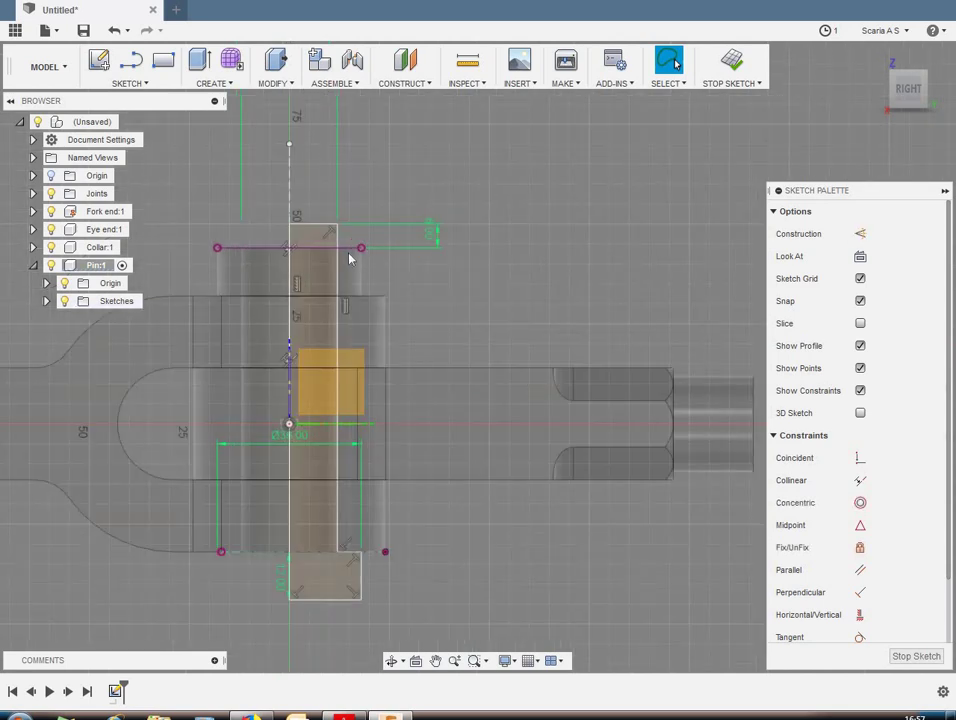
click(340, 247)
scroll(472, 298, down, 1)
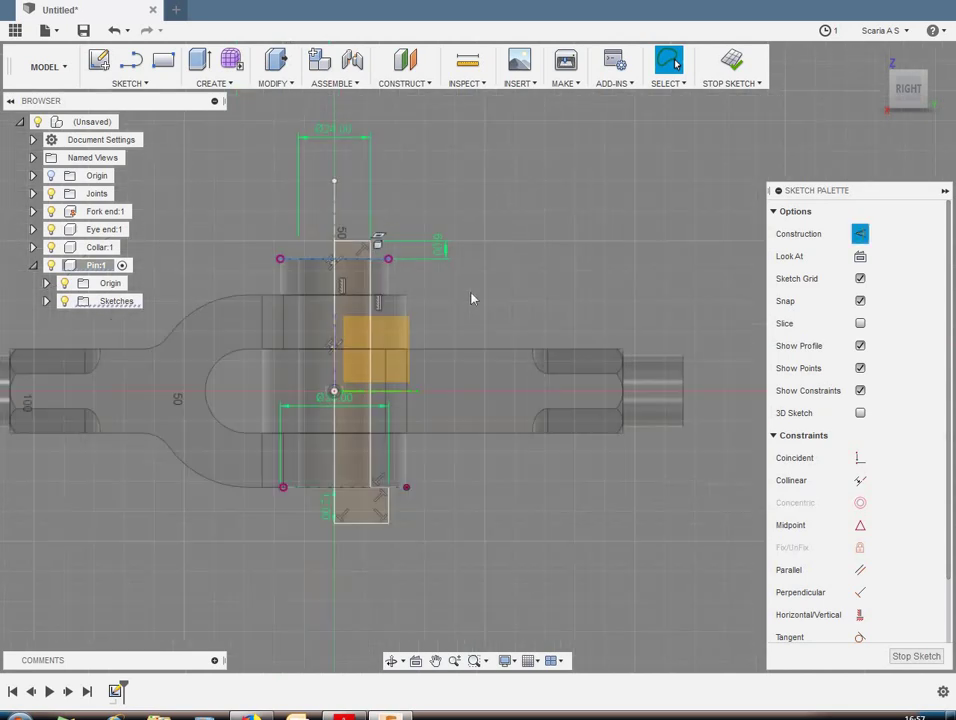
click(508, 267)
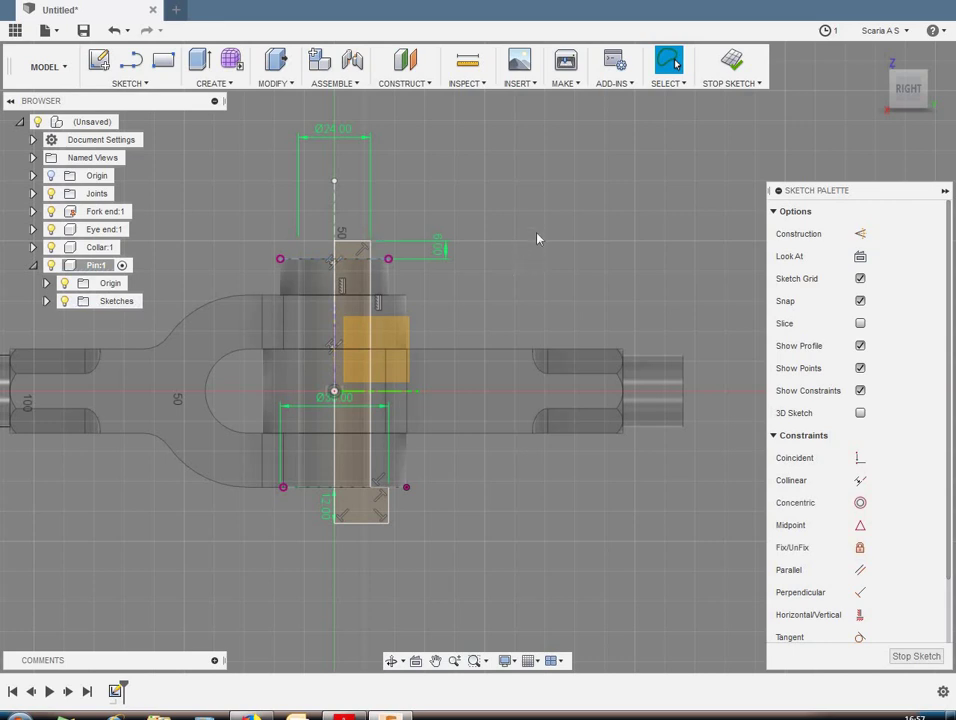
click(368, 557)
key(Escape)
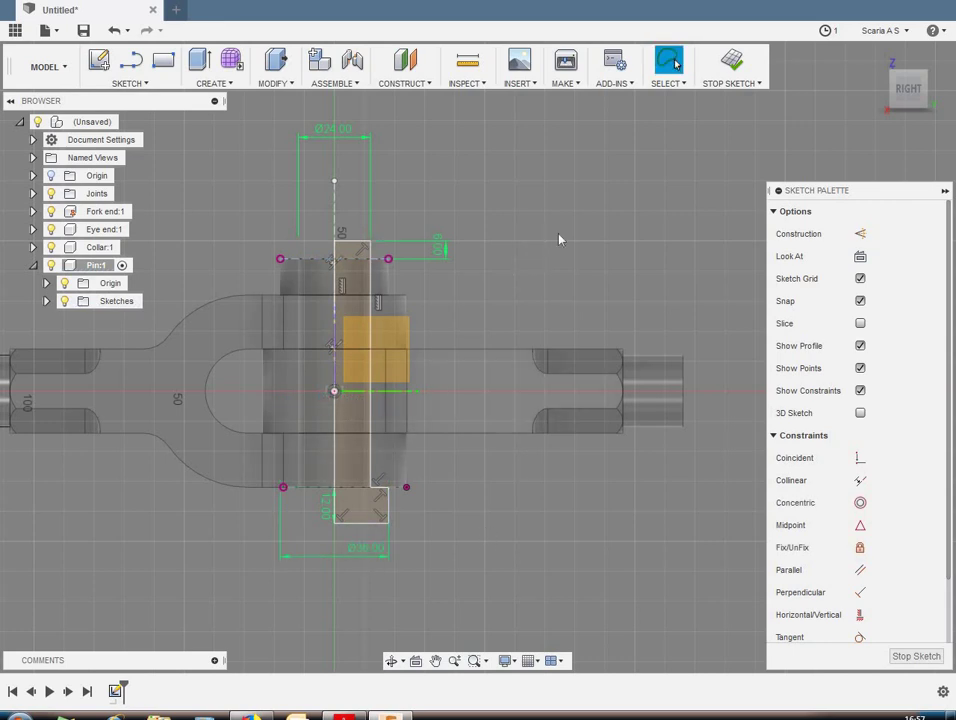
Step: Finish the sketch and revolve the stepped profile 360° about the pin centre line
click(734, 70)
click(236, 86)
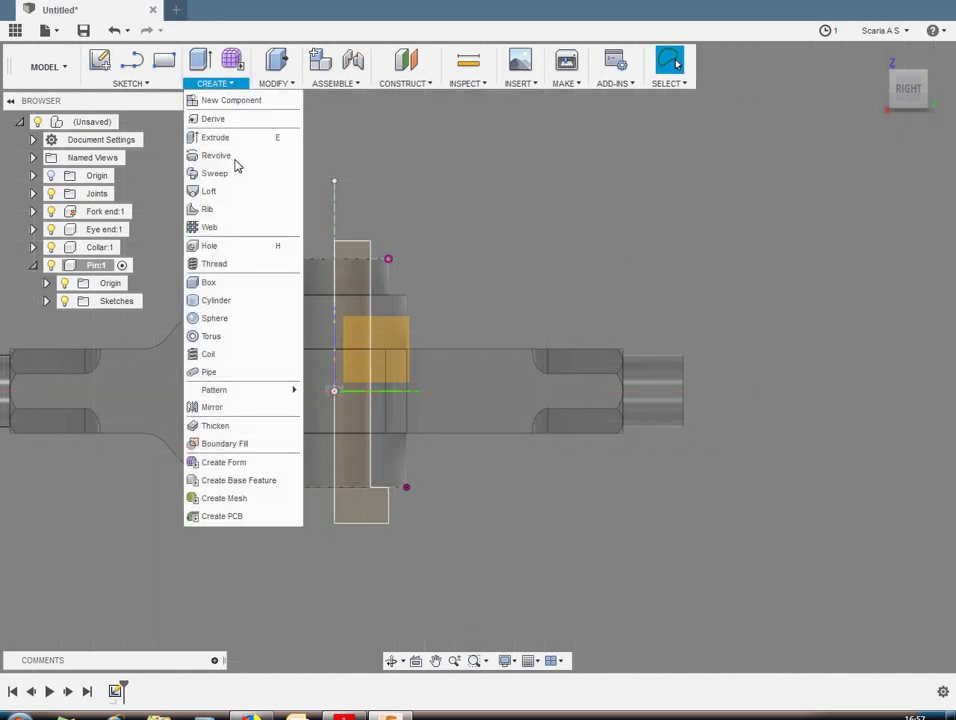
click(228, 154)
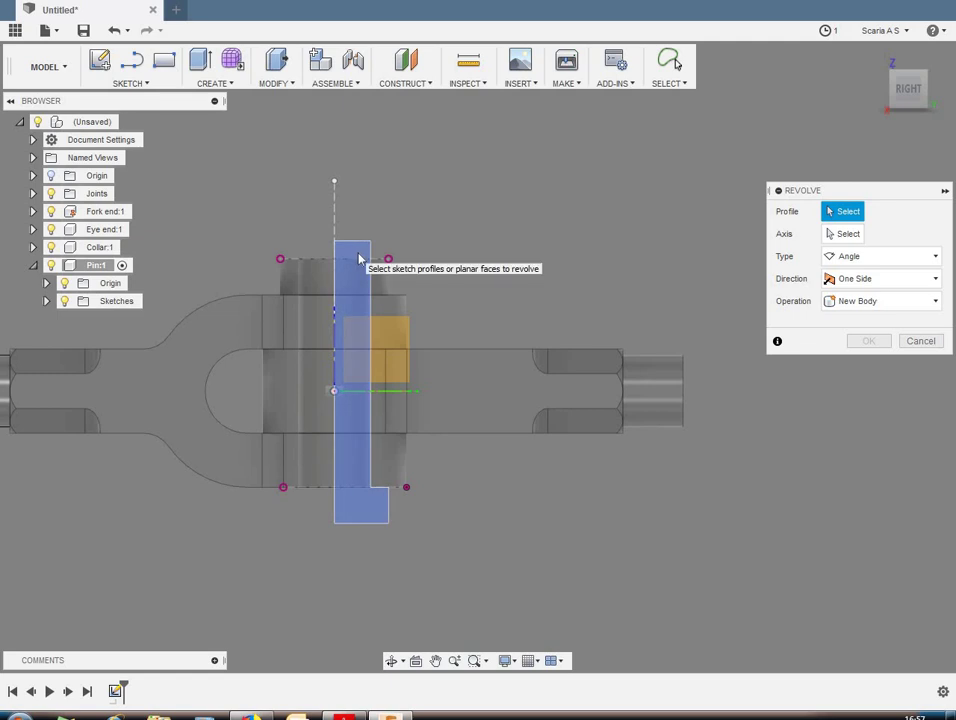
click(356, 259)
click(848, 233)
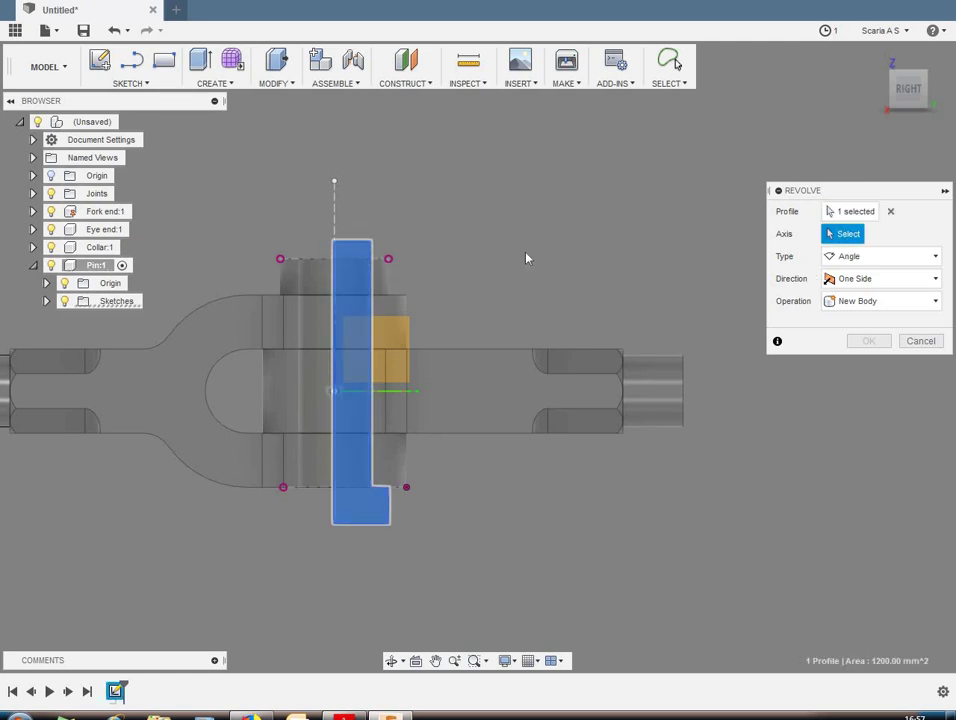
click(335, 217)
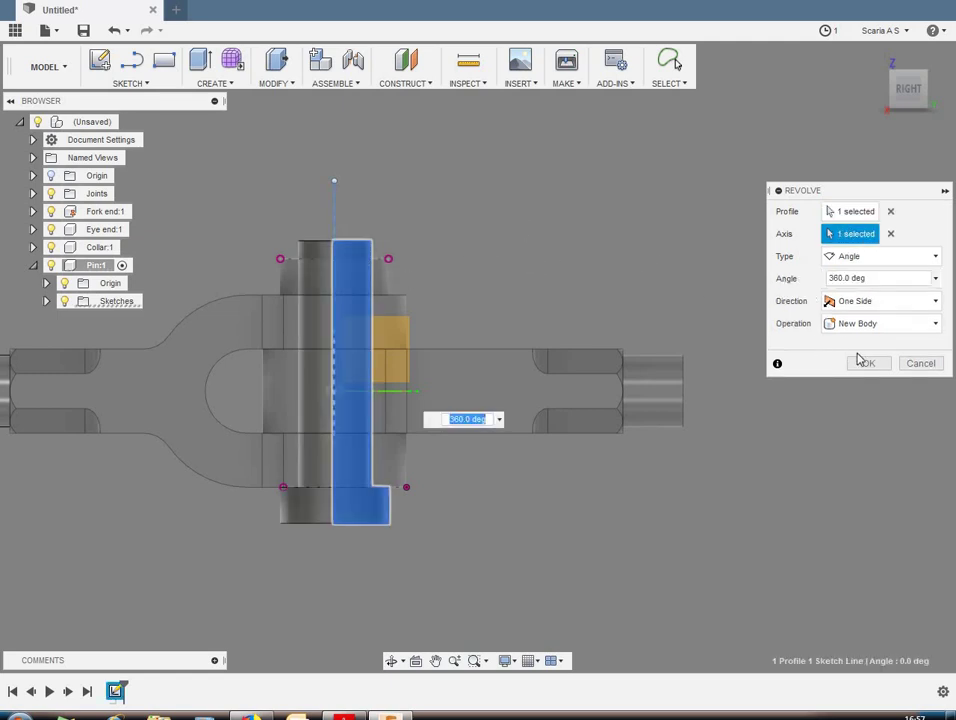
click(866, 363)
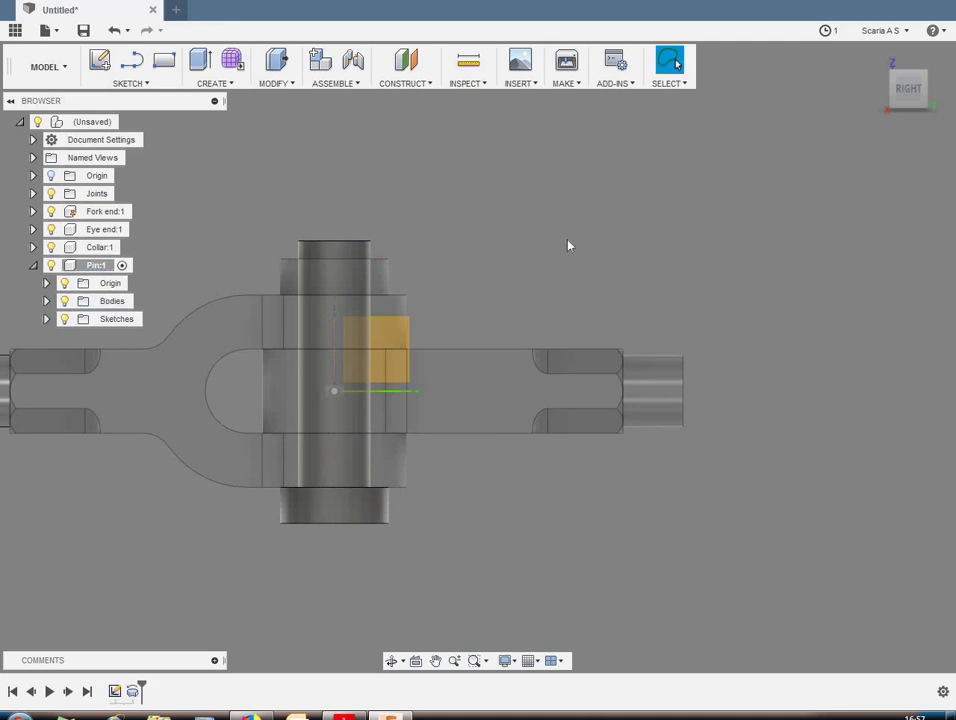
Step: From the root component, lock Pin to Fork end with a rigid as-built joint; hide Pin's origin
click(129, 121)
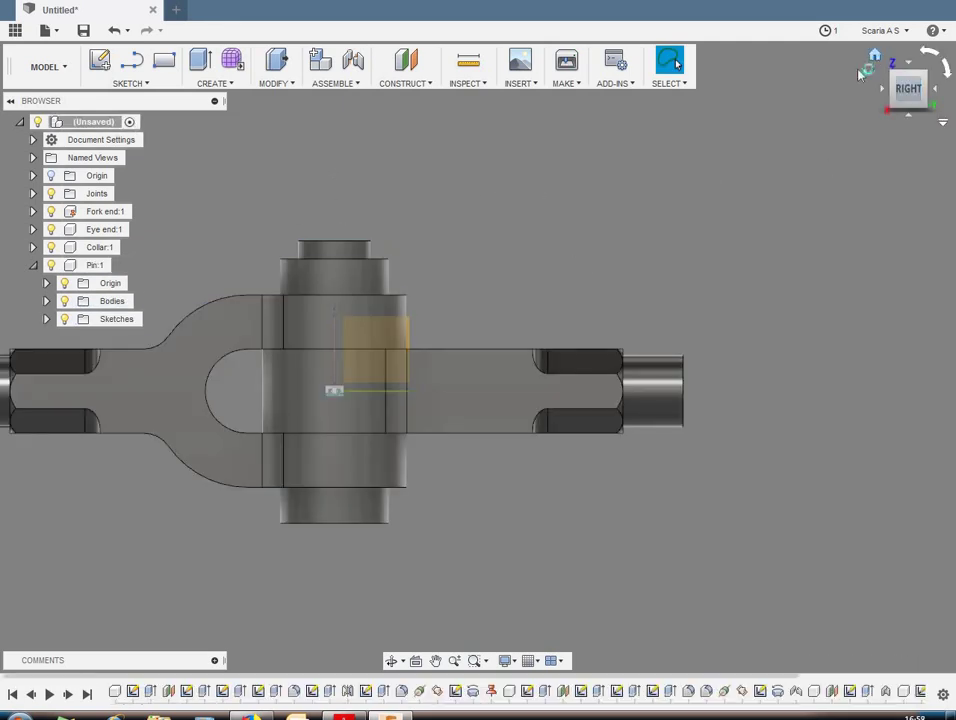
click(888, 62)
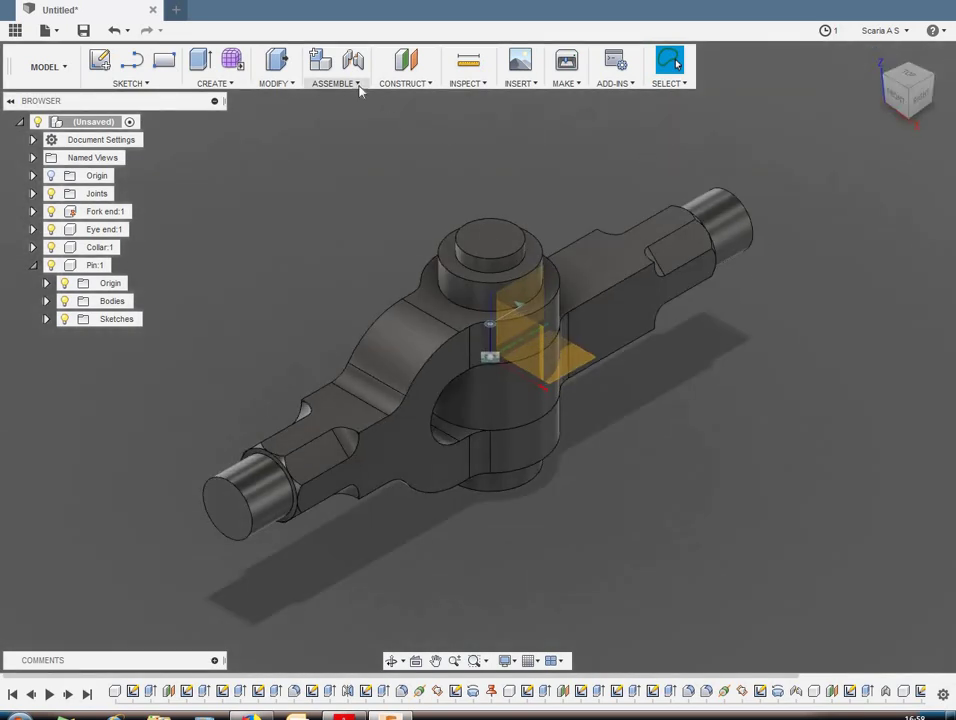
click(335, 83)
click(354, 137)
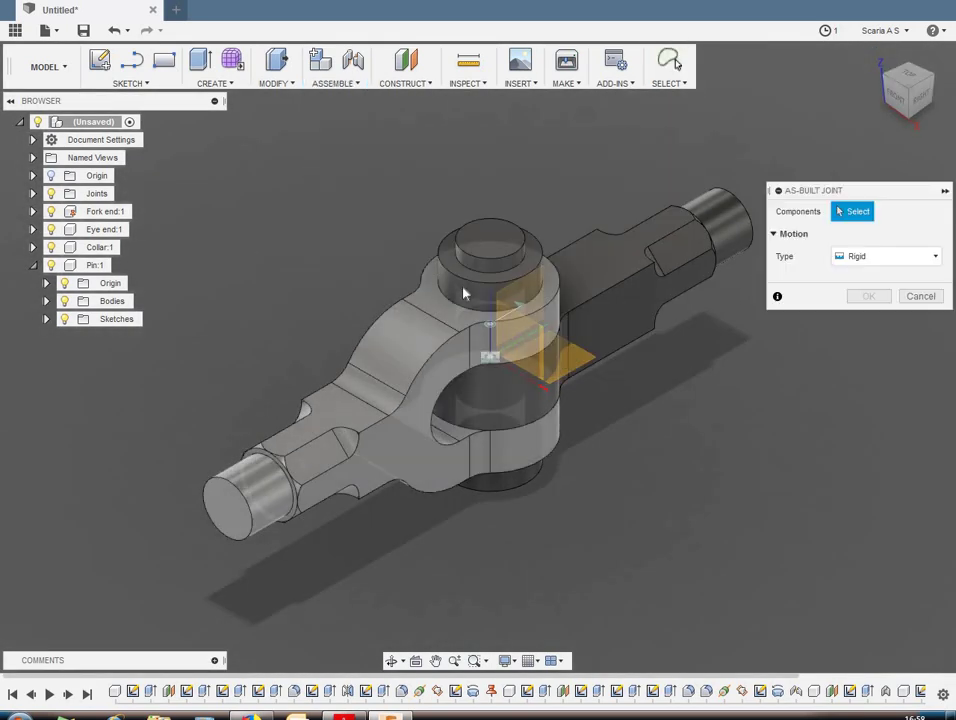
click(486, 270)
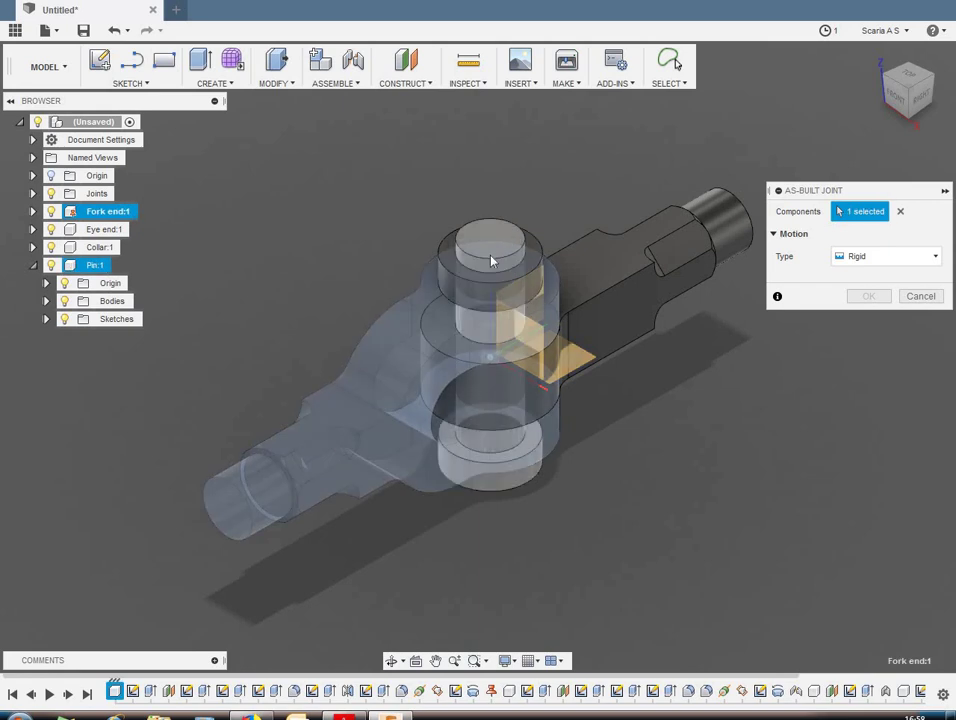
click(493, 261)
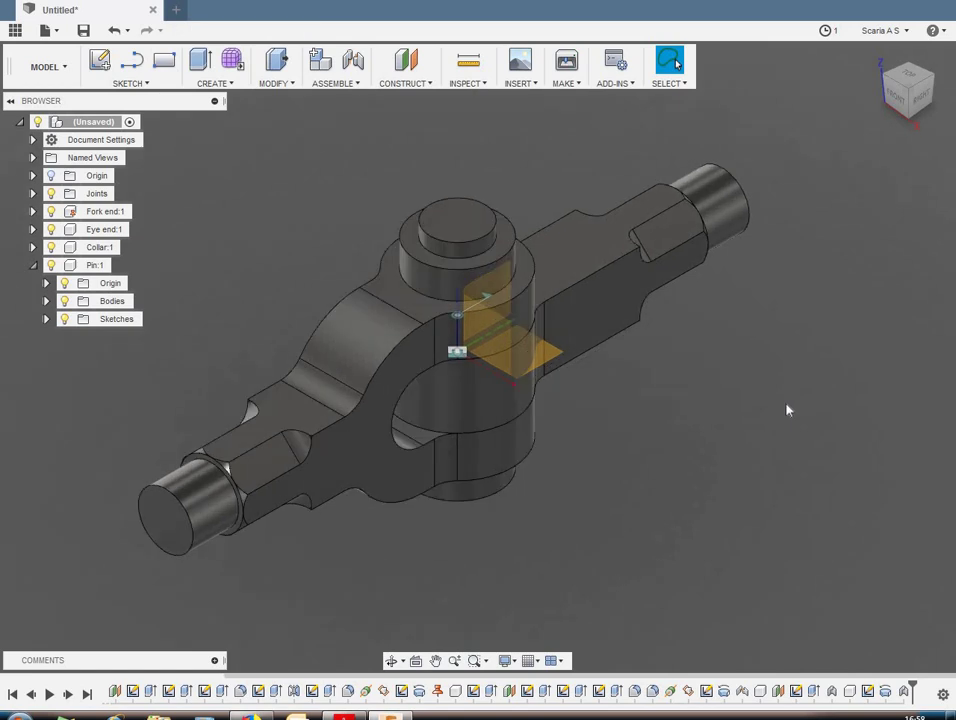
click(64, 283)
click(36, 265)
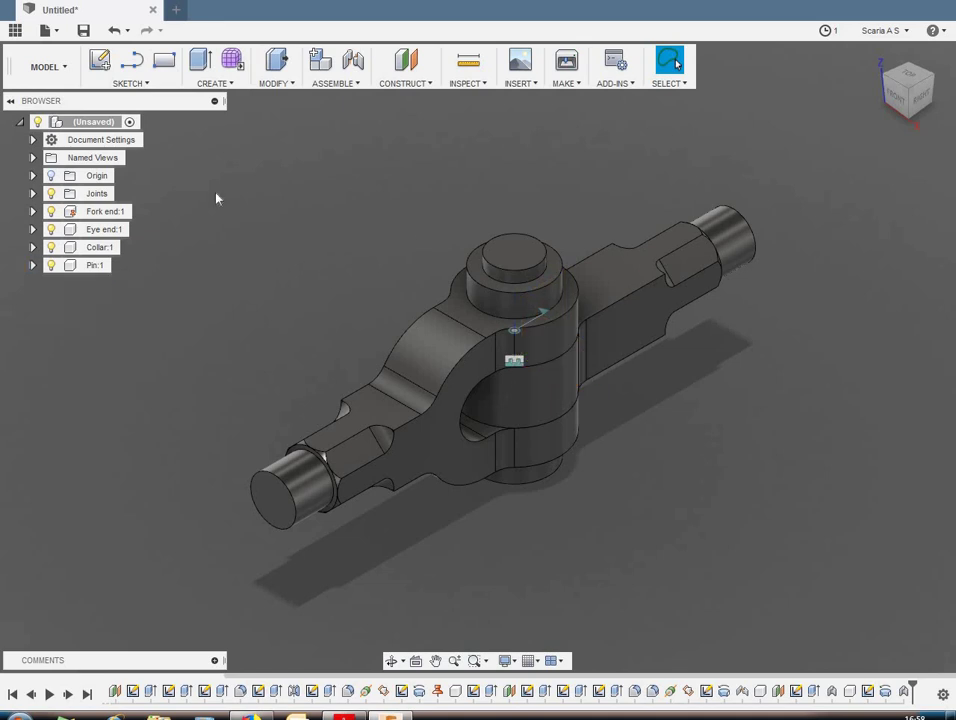
Step: Add a new component under the root named 'Taper pin' and make its Origin visible
right_click(106, 123)
click(164, 198)
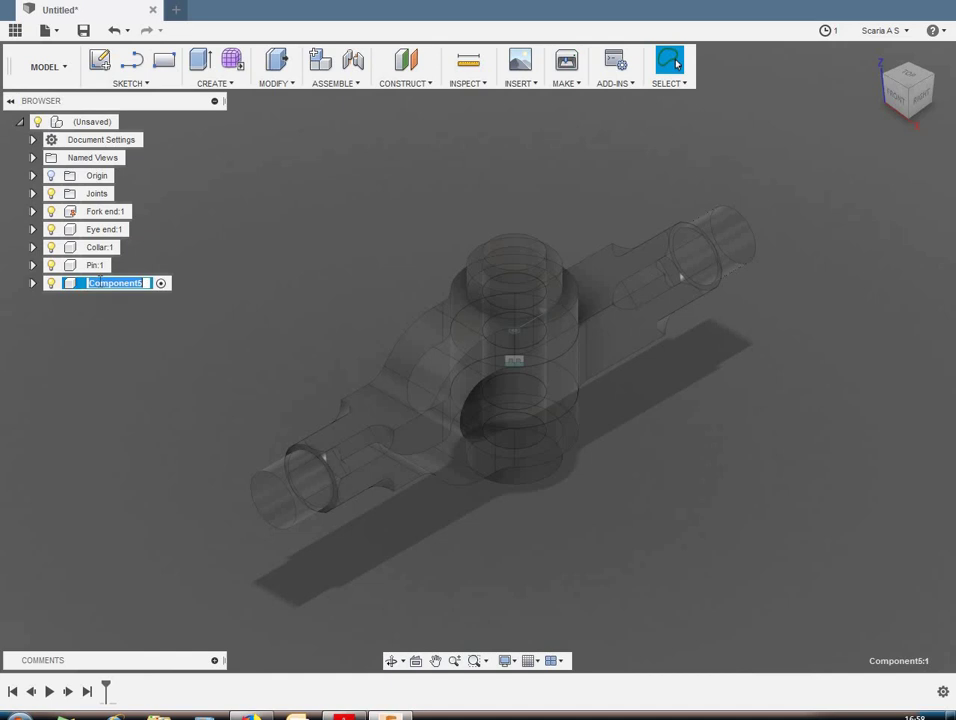
text(Taper pin)
key(Return)
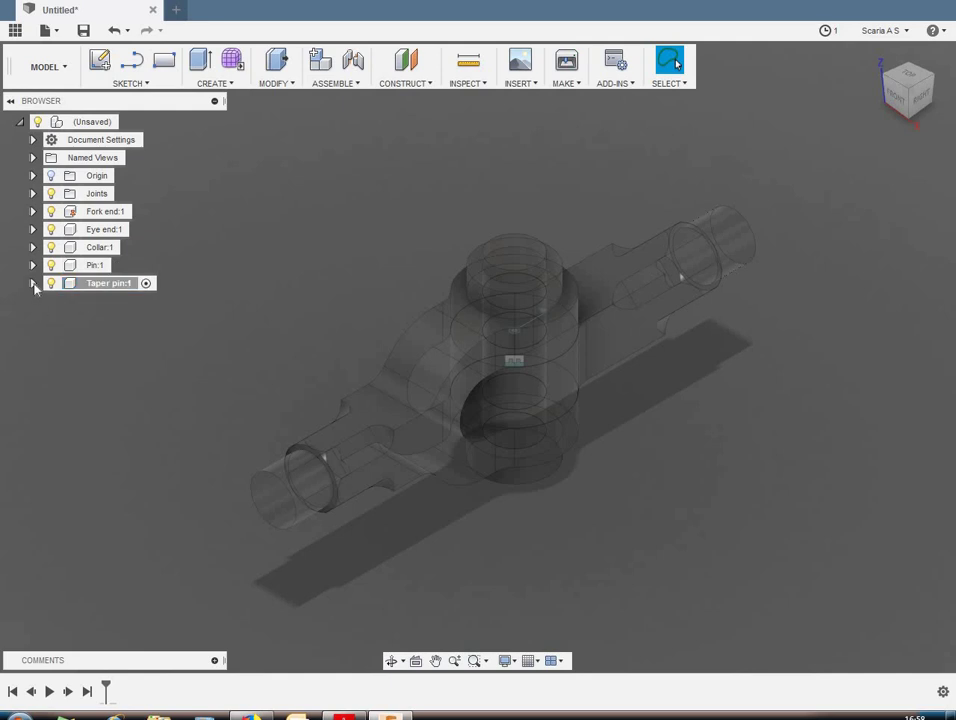
click(33, 283)
click(64, 299)
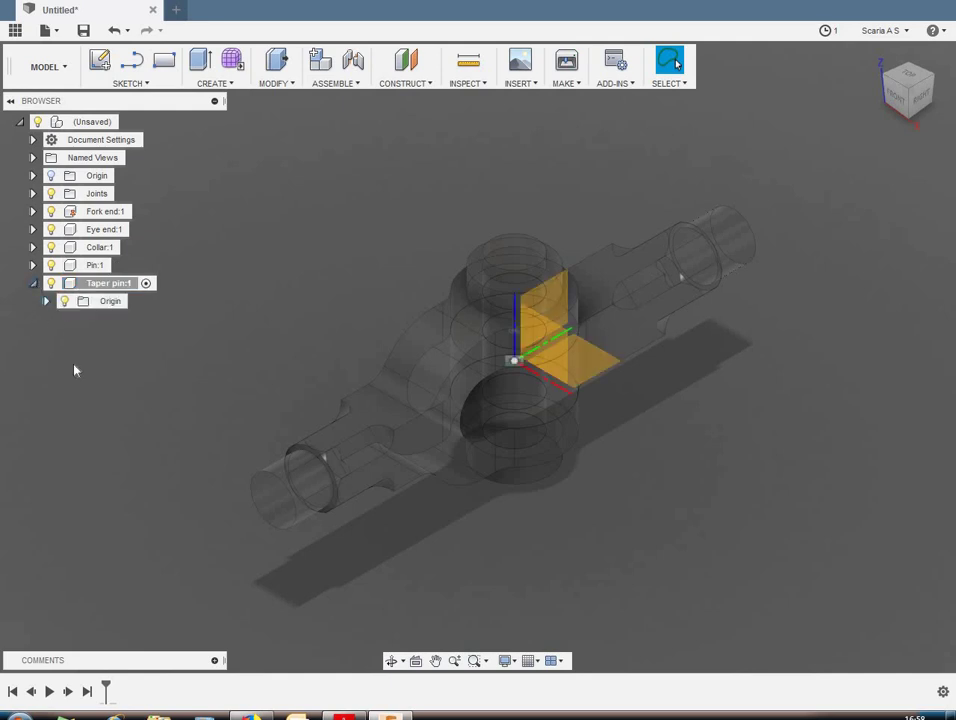
Step: Start a sketch on the Taper pin's vertical origin plane and draw a trial horizontal line
shift+middle_drag(577, 234, 594, 220)
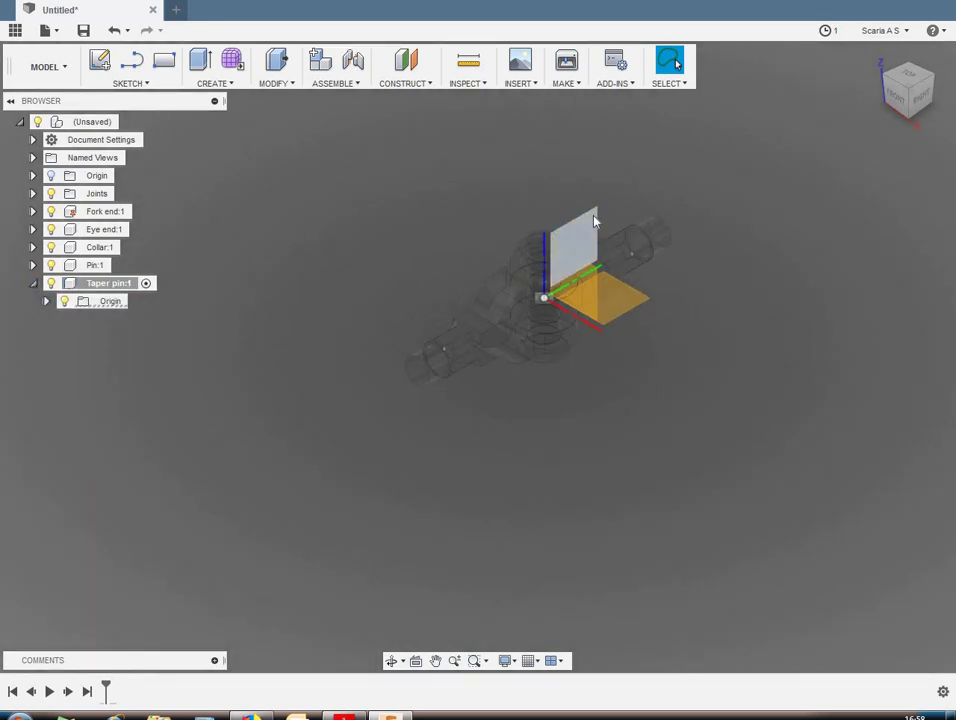
right_click(594, 220)
click(582, 292)
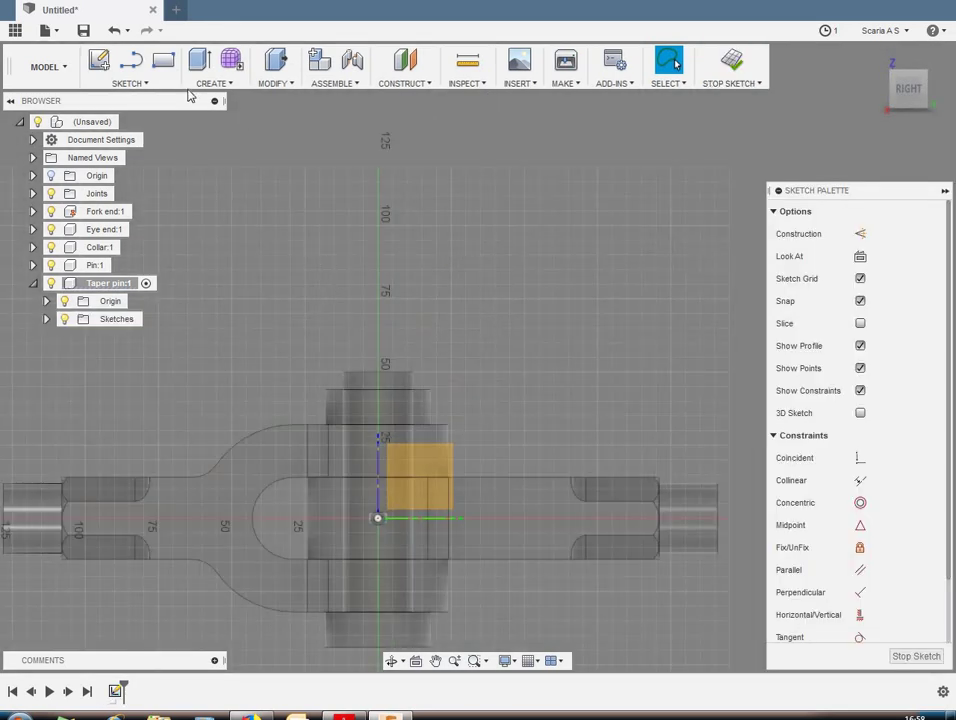
click(131, 60)
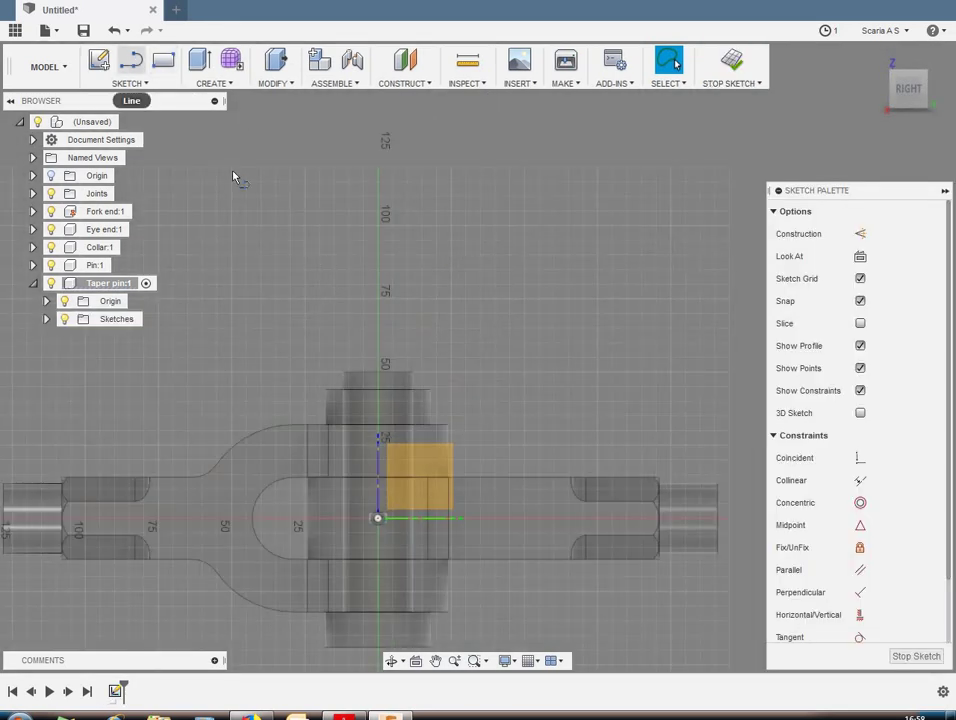
click(305, 328)
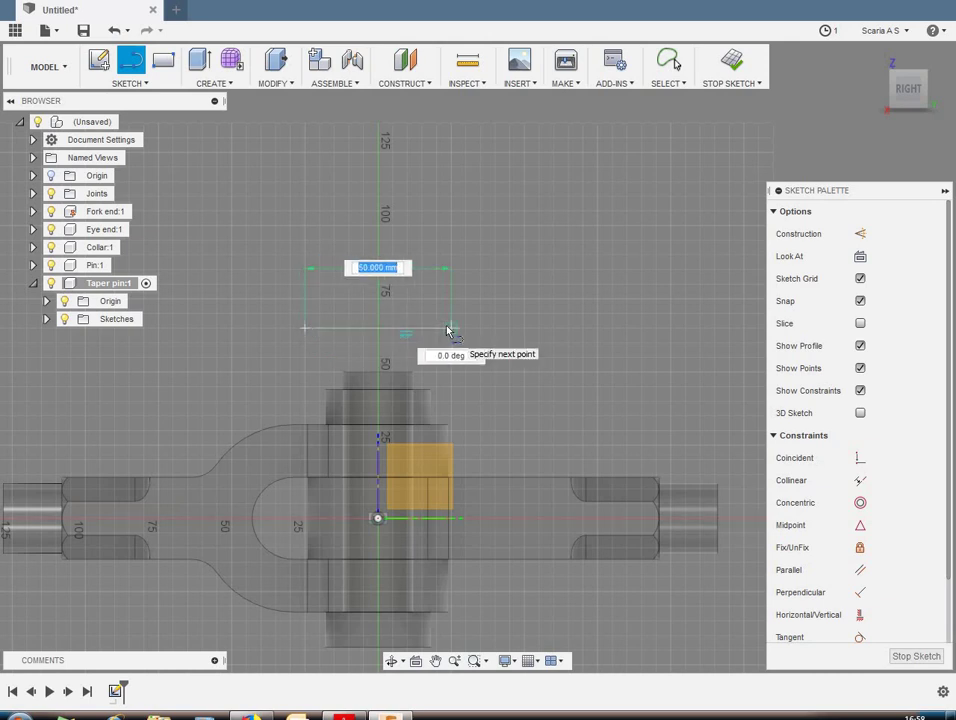
click(450, 328)
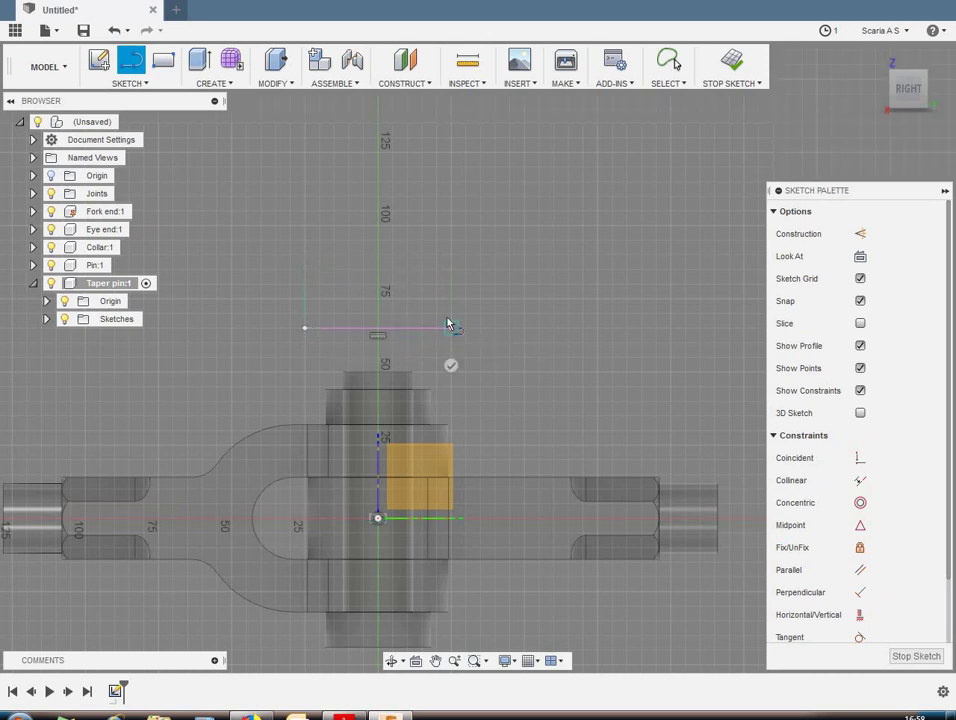
key(Escape)
right_click(475, 266)
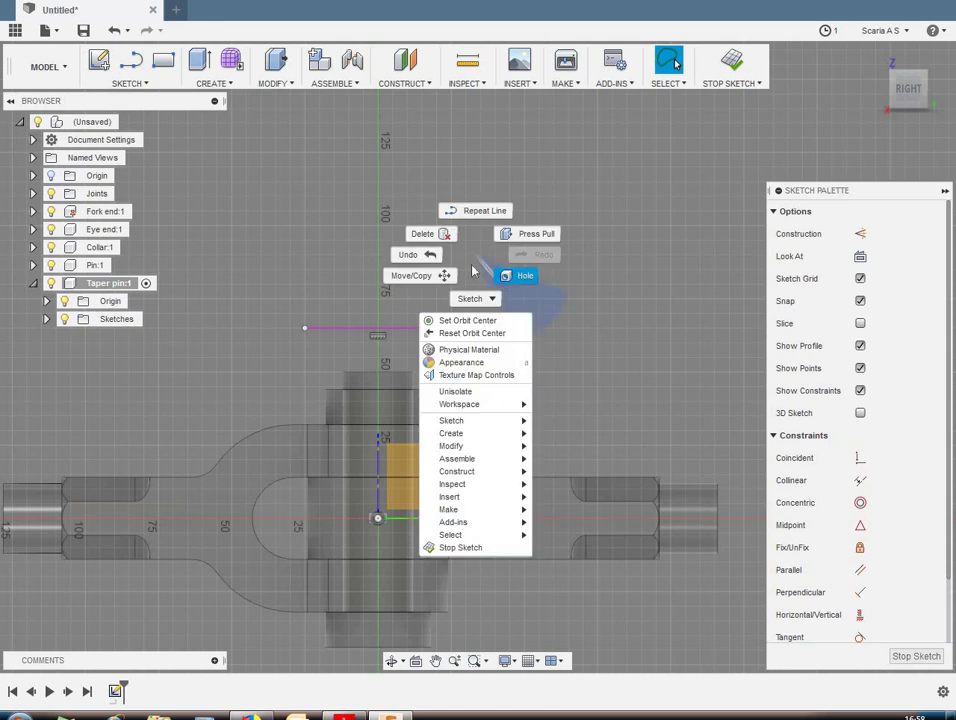
click(388, 219)
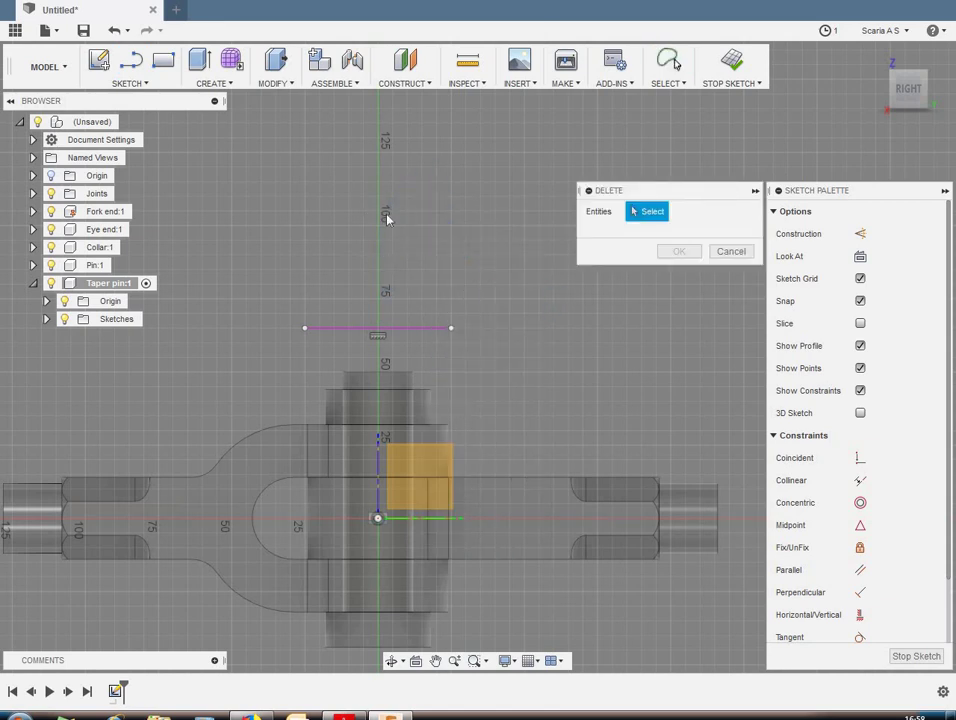
click(729, 251)
Step: Draw a closed wedge-shaped taper profile with horizontal, short vertical and slanted edges
key(l)
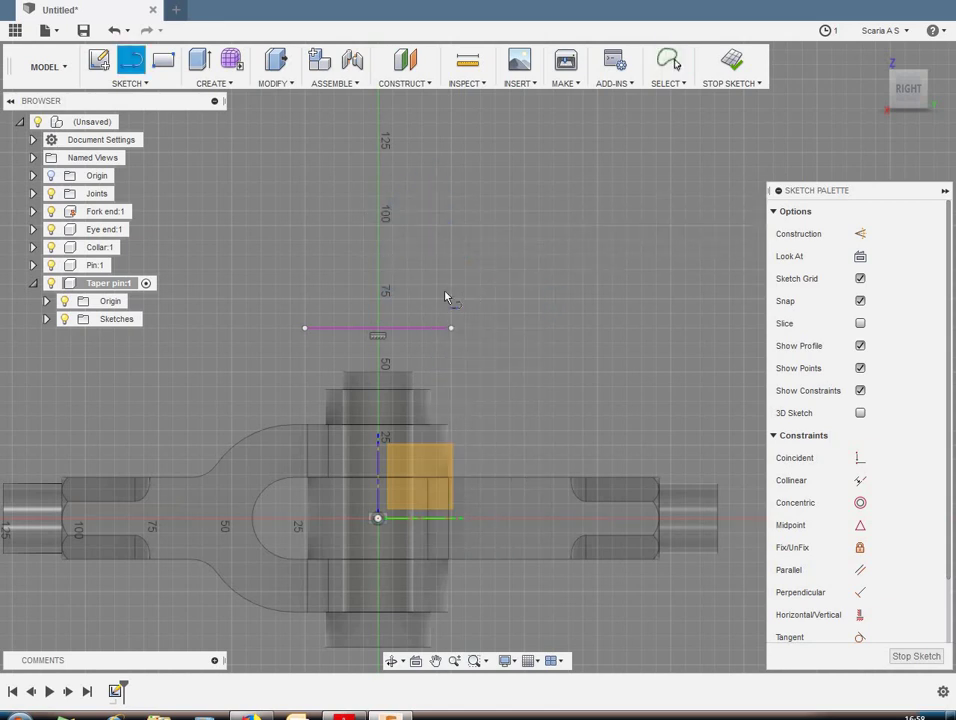
click(327, 281)
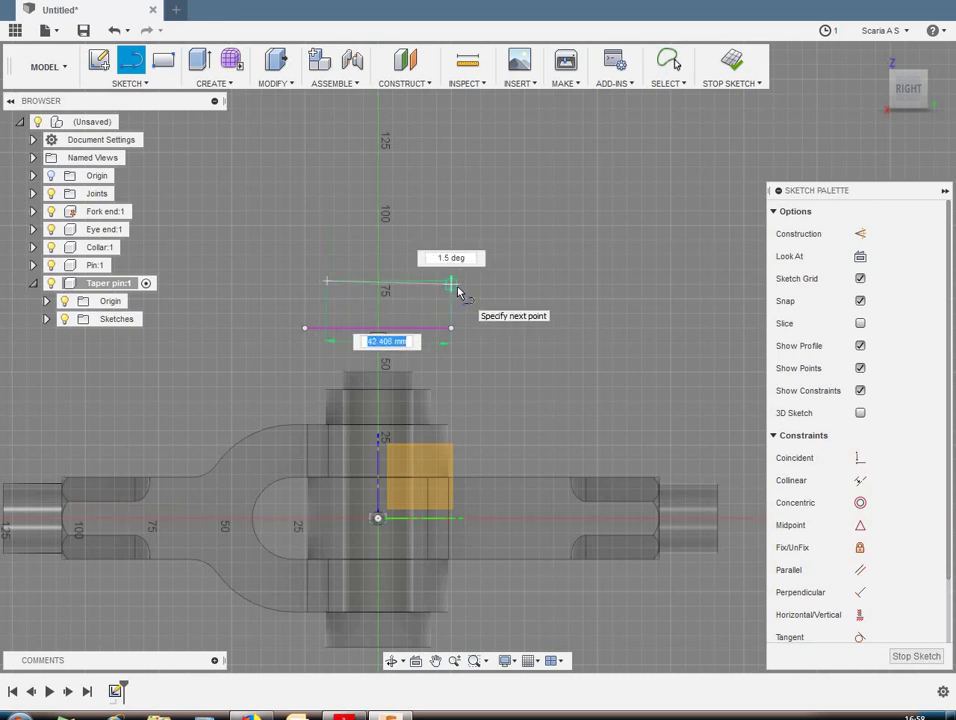
click(459, 285)
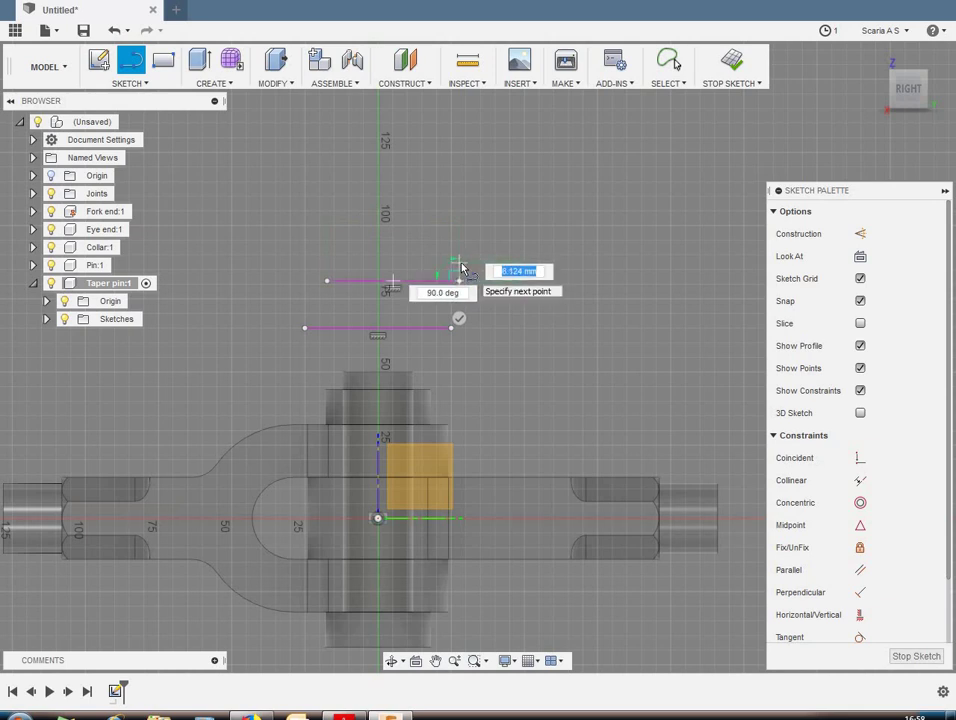
click(459, 264)
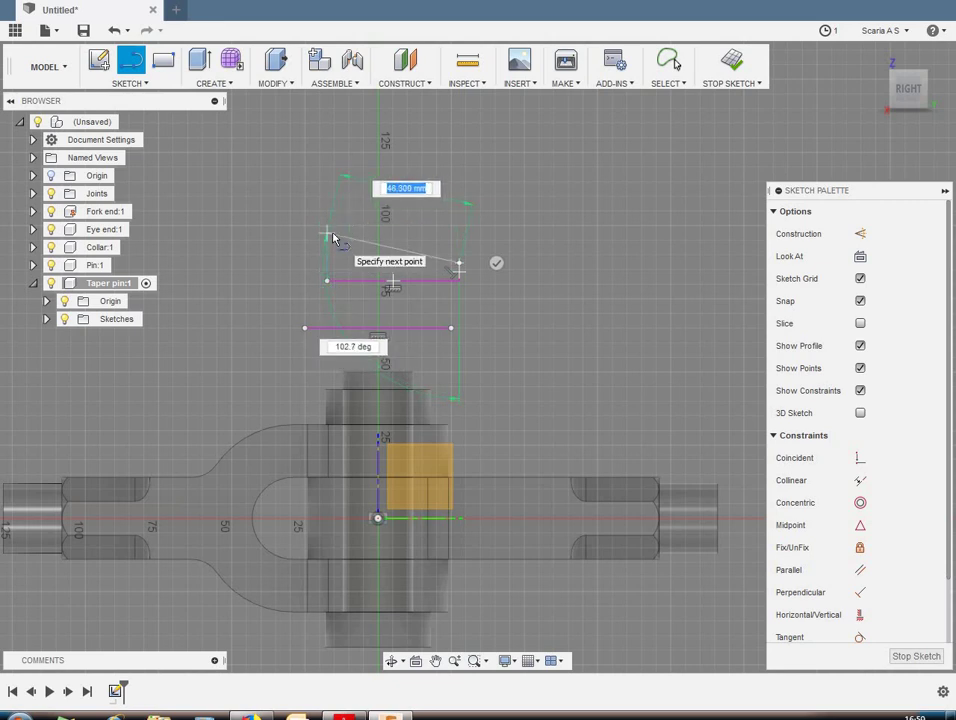
click(331, 236)
click(329, 280)
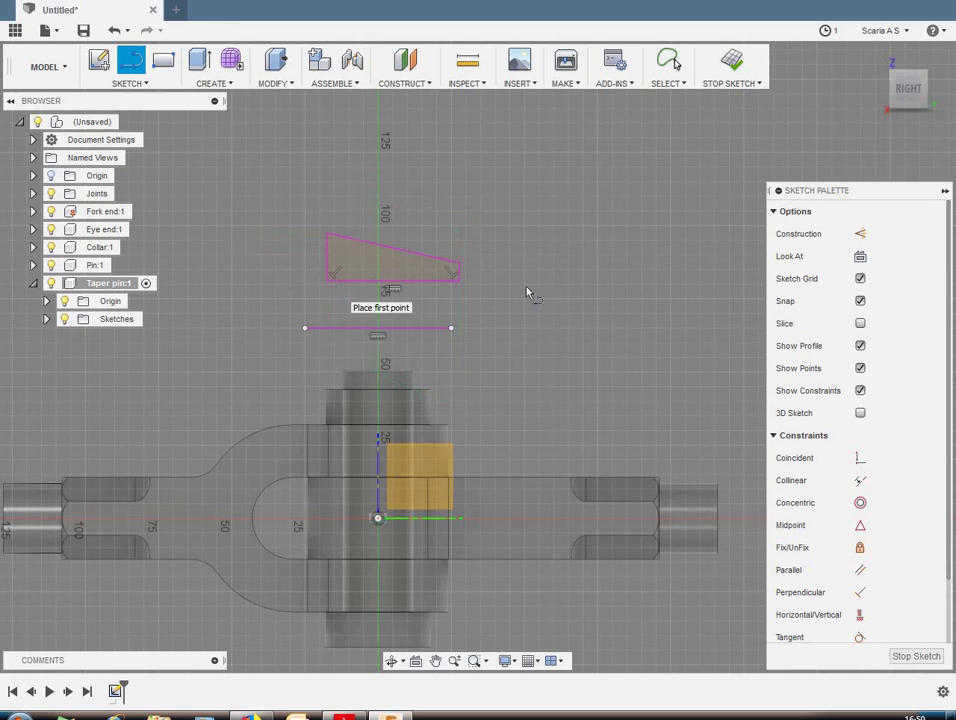
Step: Add a sloping line above the wedge, ending in a short vertical segment
click(305, 153)
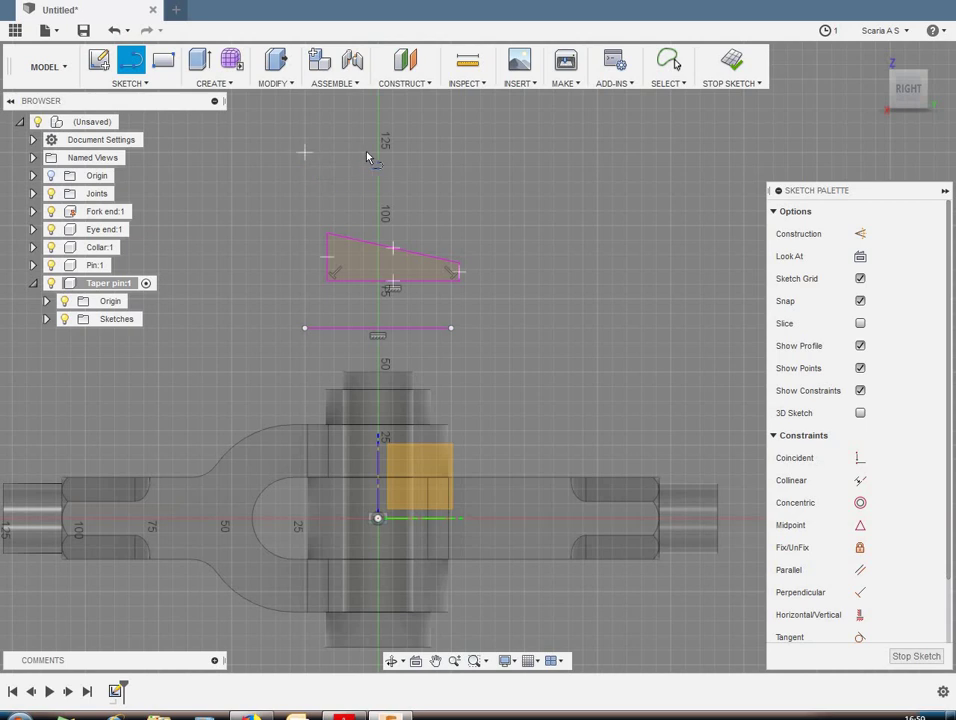
click(495, 166)
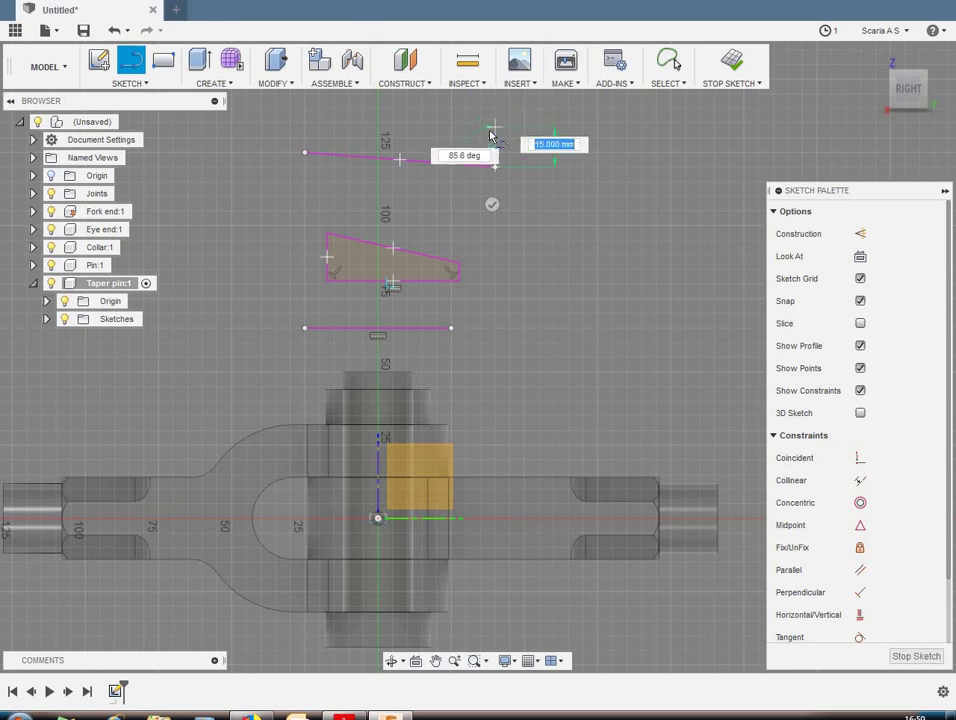
click(495, 131)
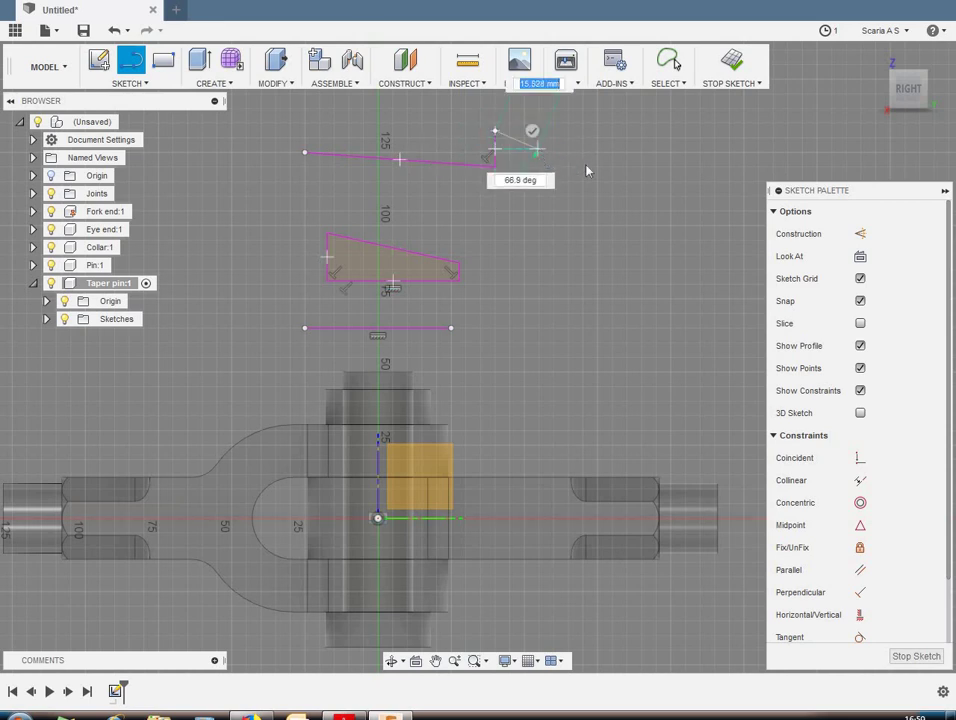
right_click(535, 151)
Step: Finish the line drawing and dimension the short vertical end line
key(Escape)
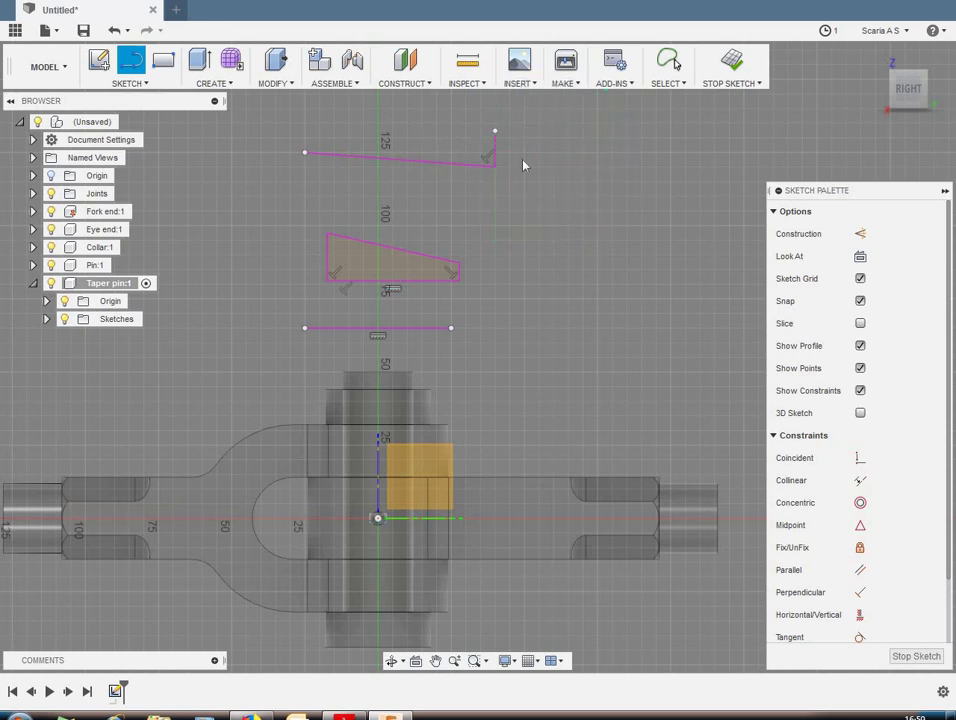
scroll(535, 176, up, 2)
scroll(531, 180, down, 3)
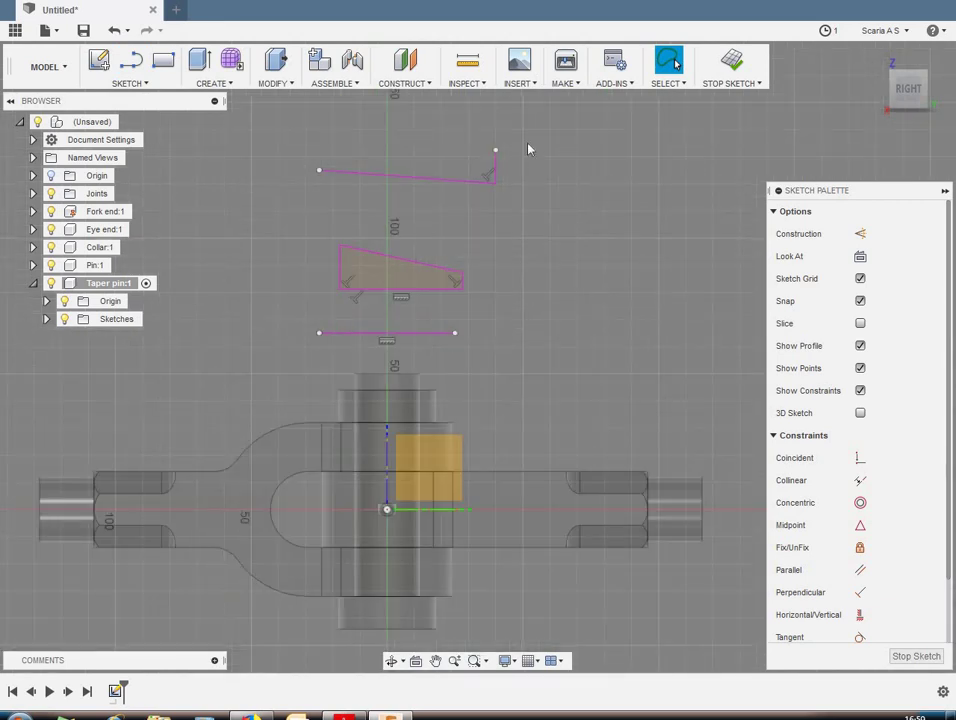
scroll(522, 186, up, 2)
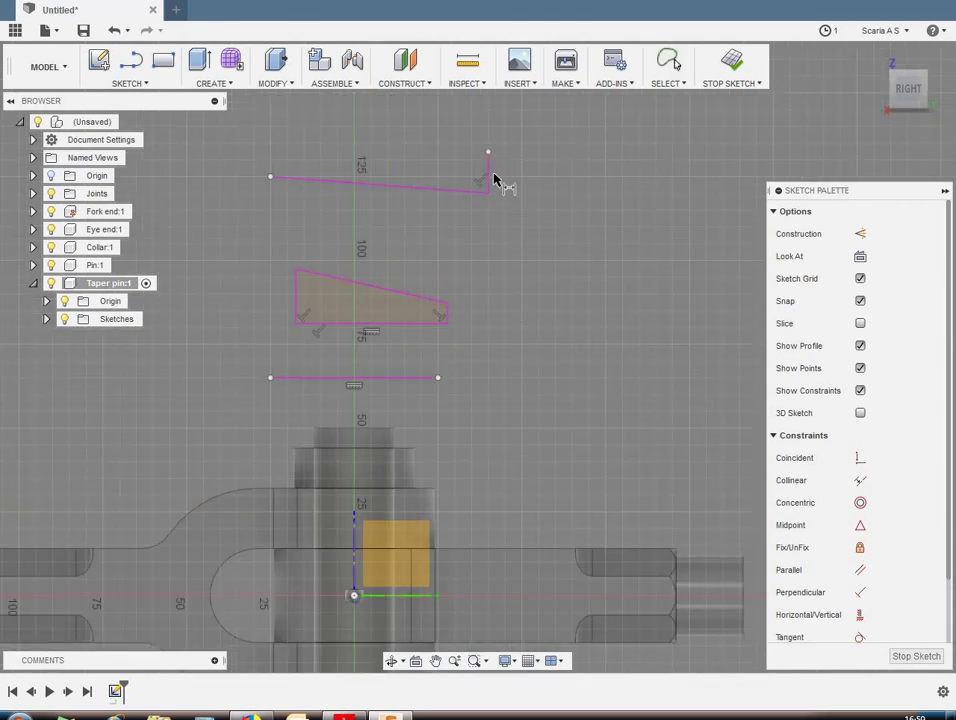
click(488, 177)
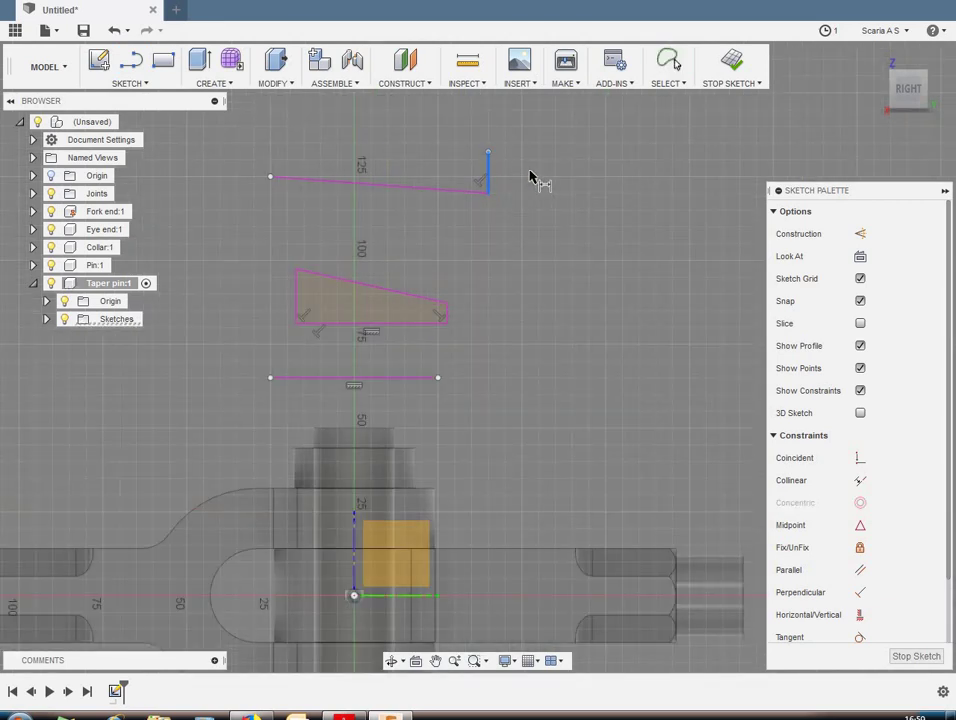
click(580, 224)
key(Return)
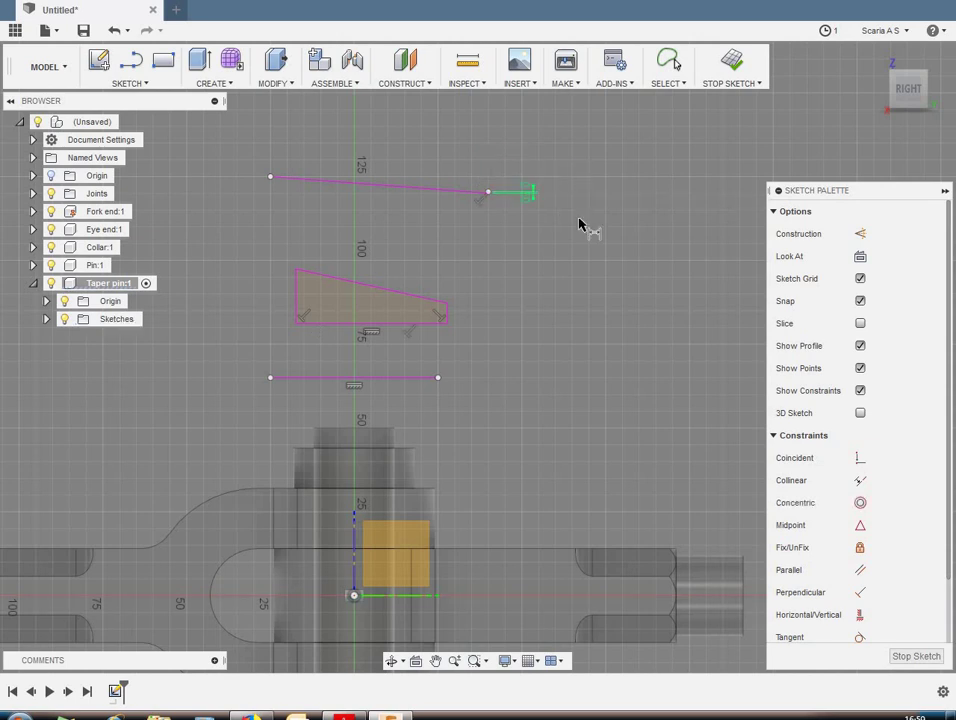
Step: Apply a Horizontal/Vertical constraint to make the slanted top line horizontal
scroll(495, 192, up, 2)
scroll(495, 192, up, 1)
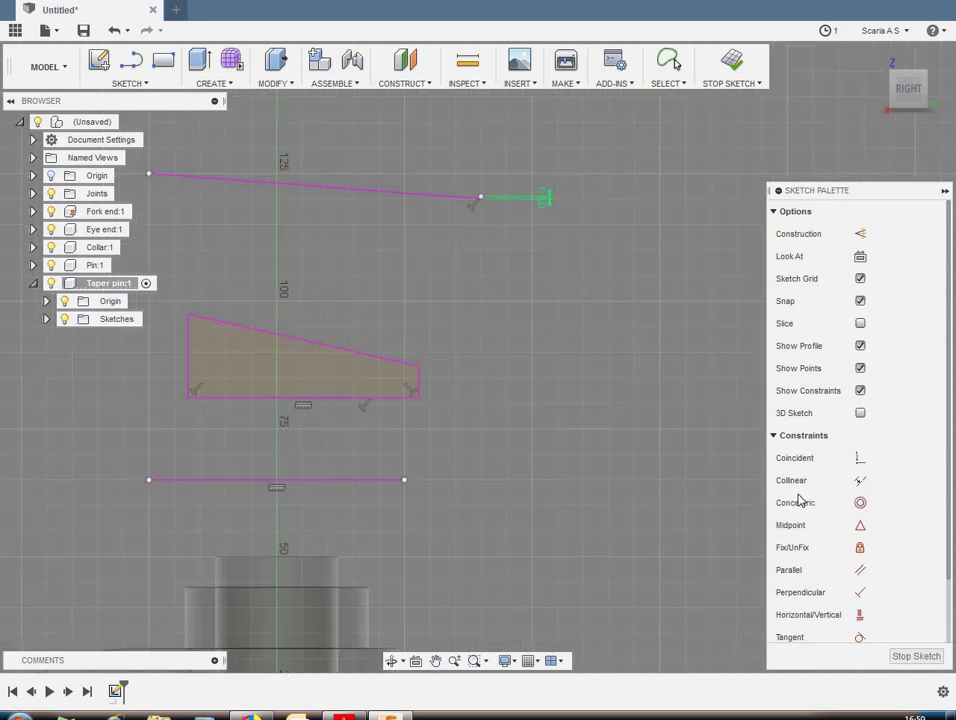
click(860, 614)
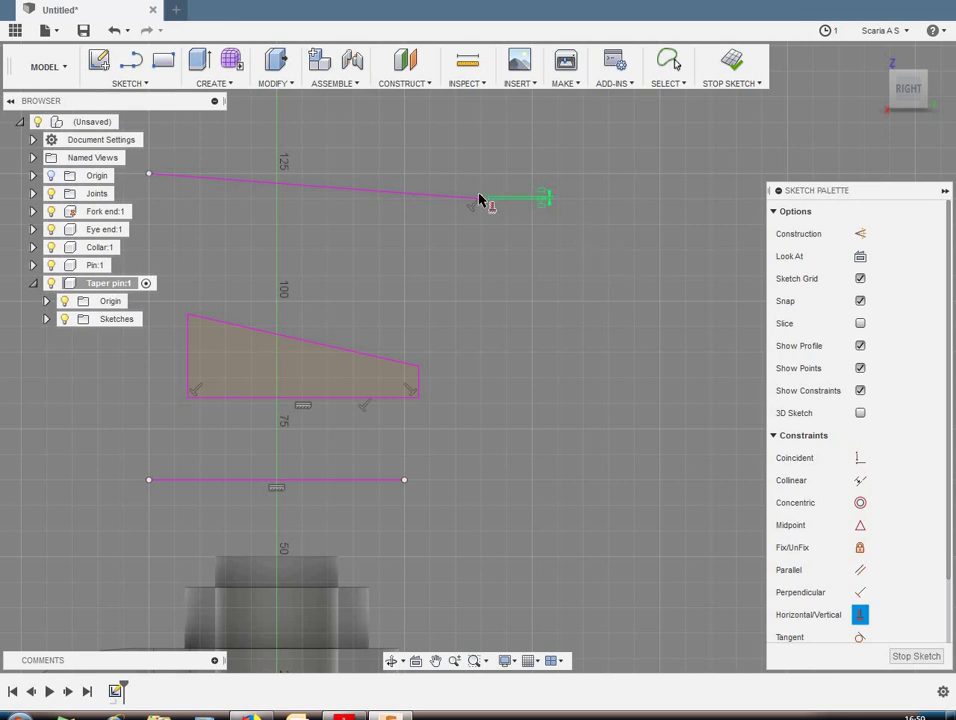
click(416, 199)
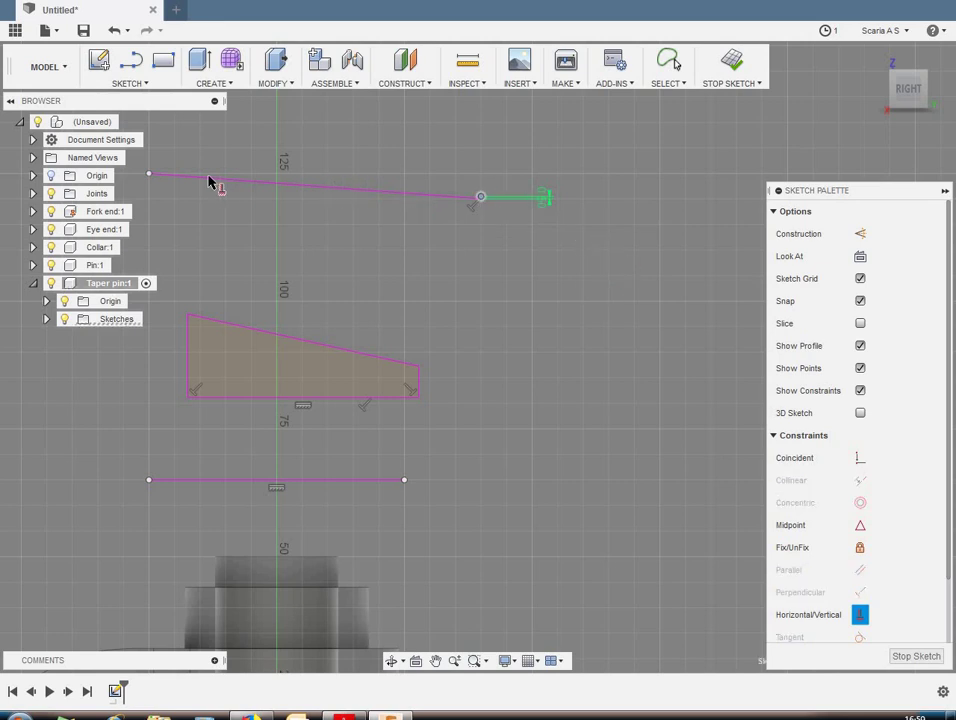
click(147, 176)
Step: Dimension the top line's length to 60
scroll(200, 170, up, 2)
scroll(455, 271, down, 2)
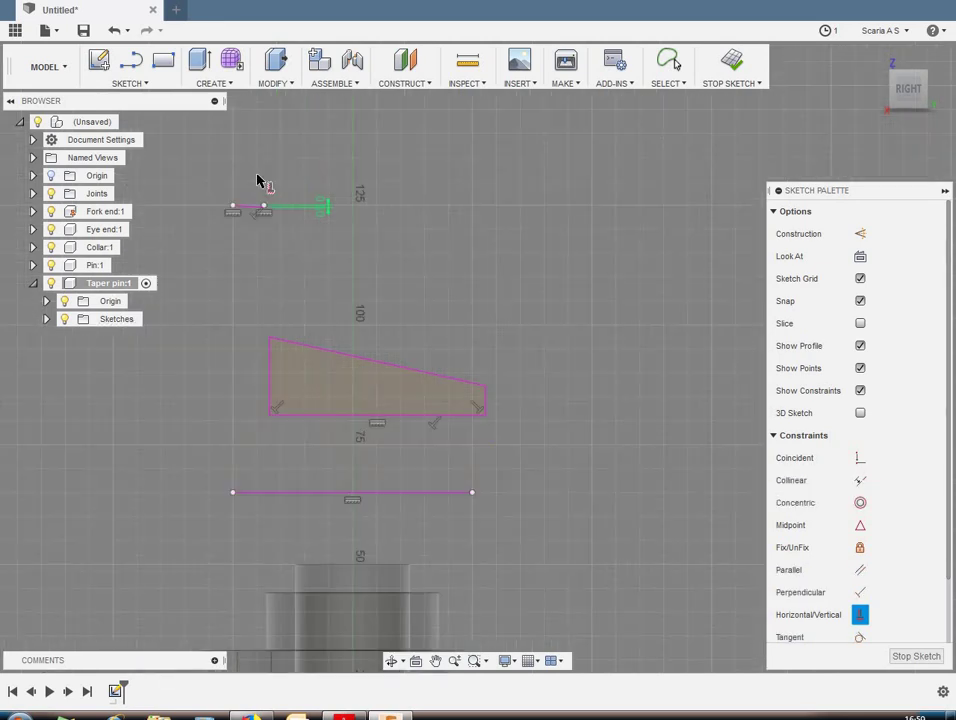
scroll(262, 200, up, 2)
scroll(262, 230, up, 4)
scroll(265, 277, up, 2)
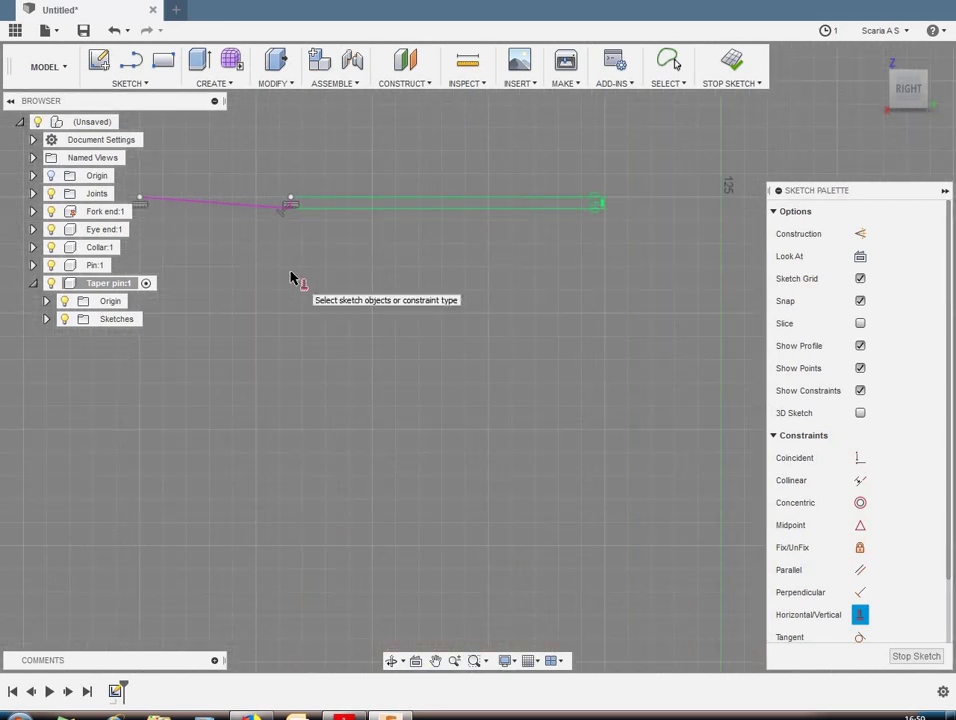
key(d)
click(198, 204)
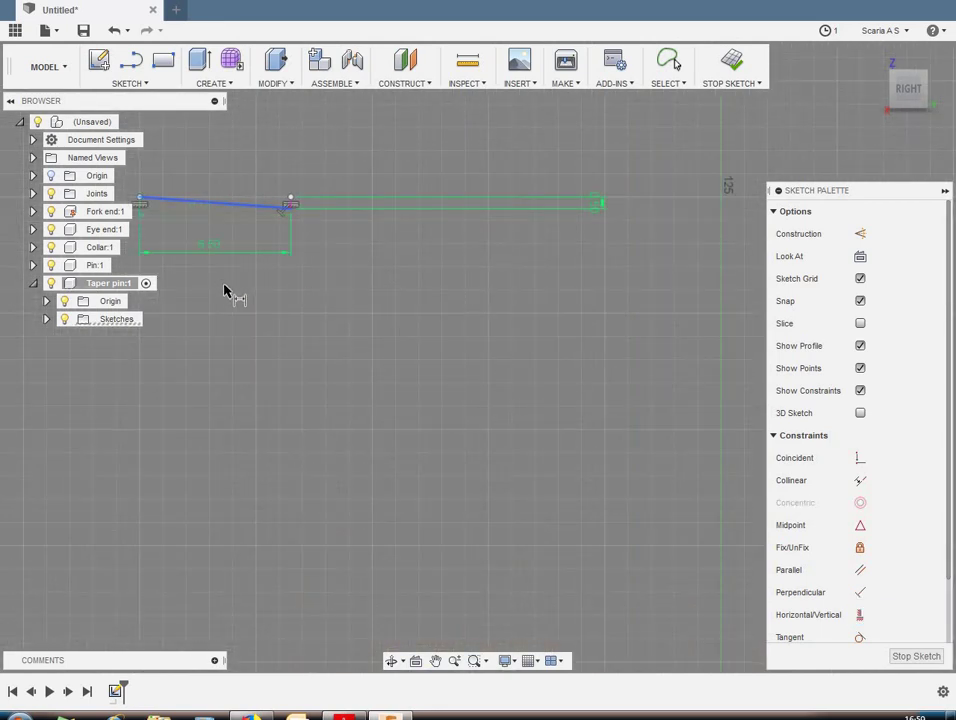
click(227, 289)
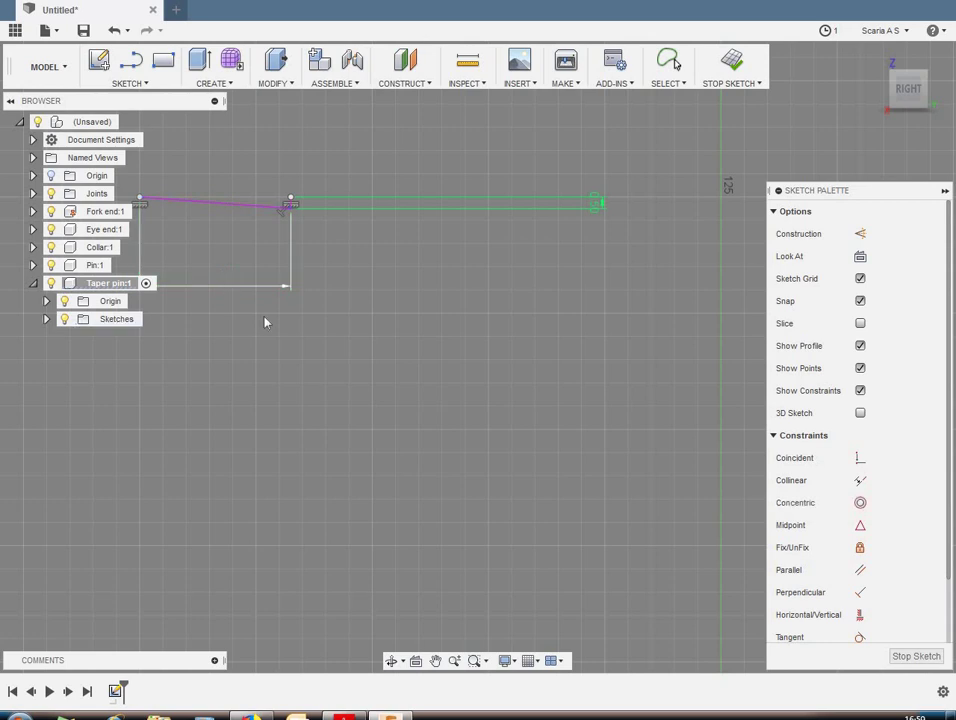
text(60)
key(Return)
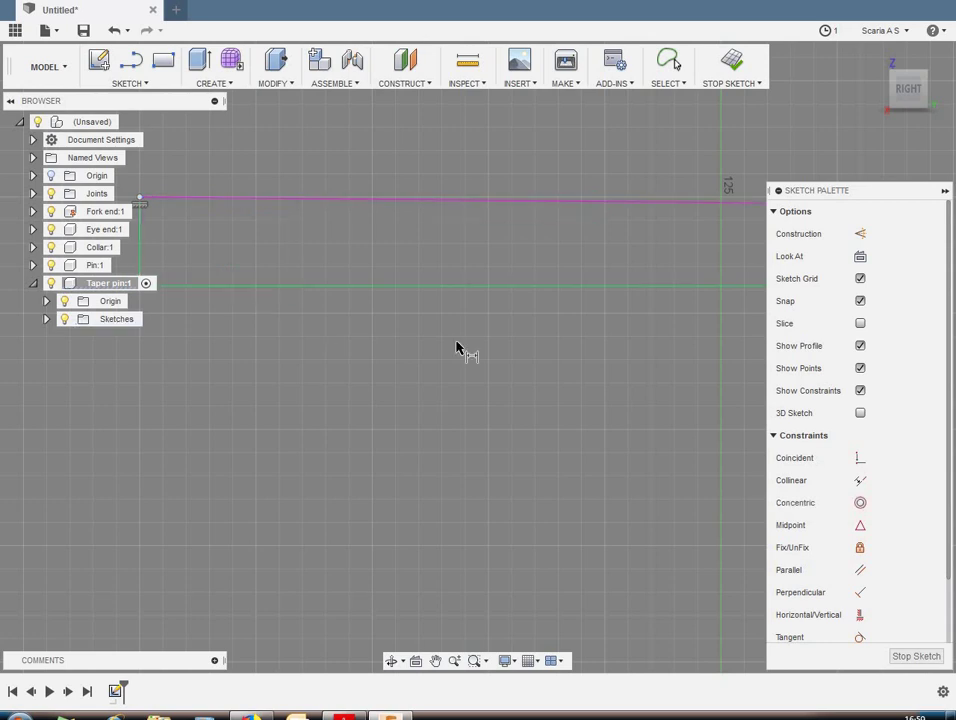
Step: Dimension the taper pin profile's width, about 45 mm, between its left and right edges
scroll(418, 331, down, 2)
scroll(398, 327, down, 2)
scroll(760, 342, down, 1)
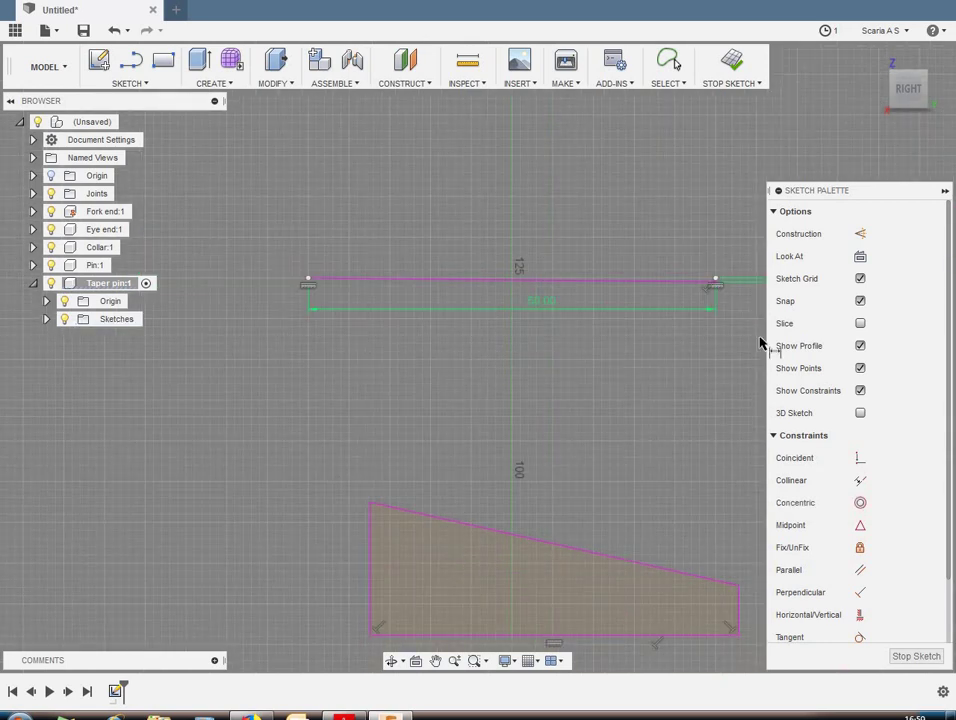
scroll(713, 279, up, 1)
scroll(720, 283, up, 2)
scroll(548, 291, down, 1)
scroll(548, 280, down, 1)
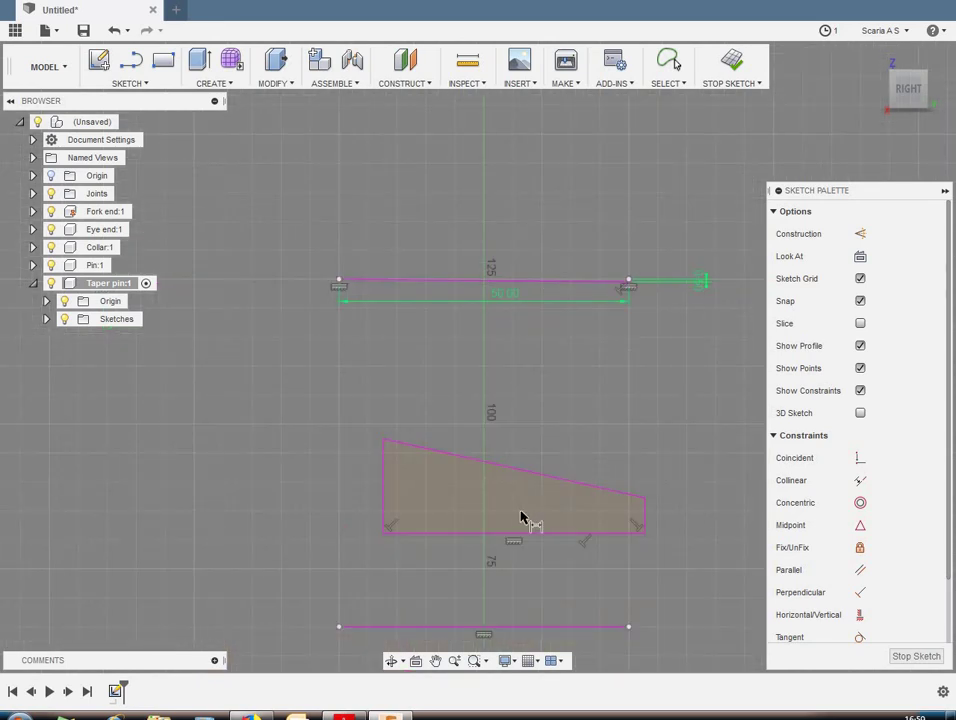
click(385, 505)
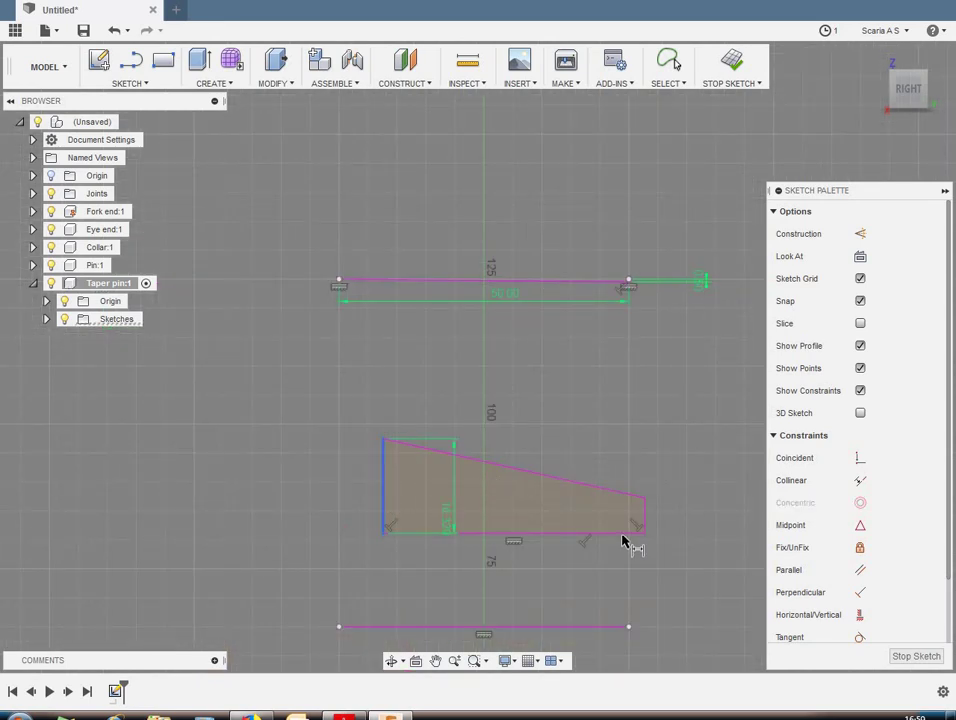
ctrl+click(650, 519)
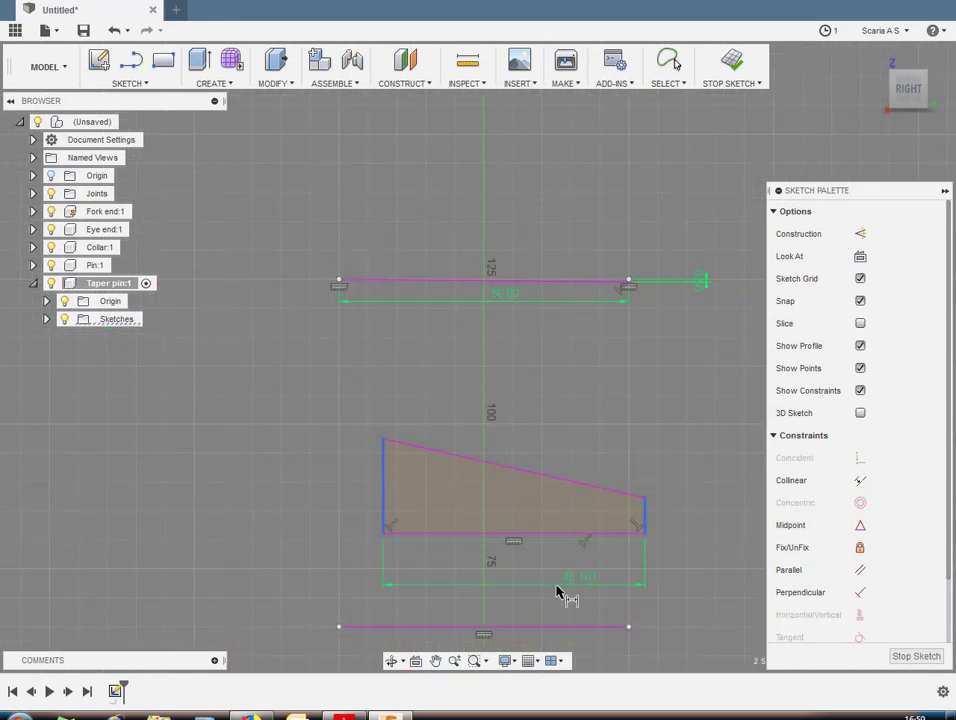
click(557, 589)
text(4)
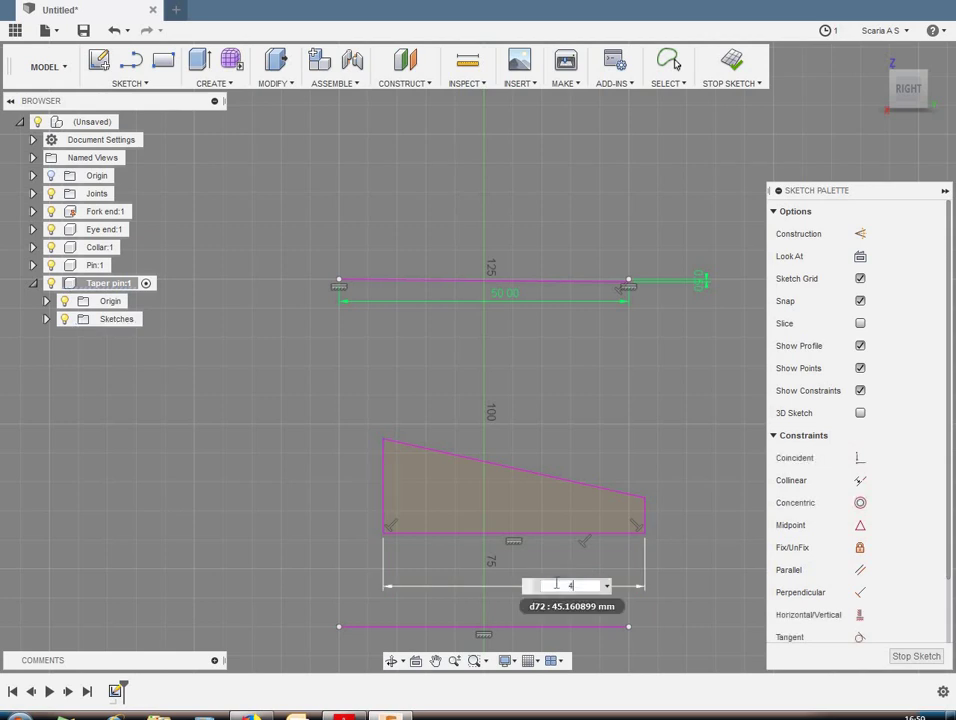
key(Return)
scroll(572, 444, down, 1)
scroll(572, 444, down, 1)
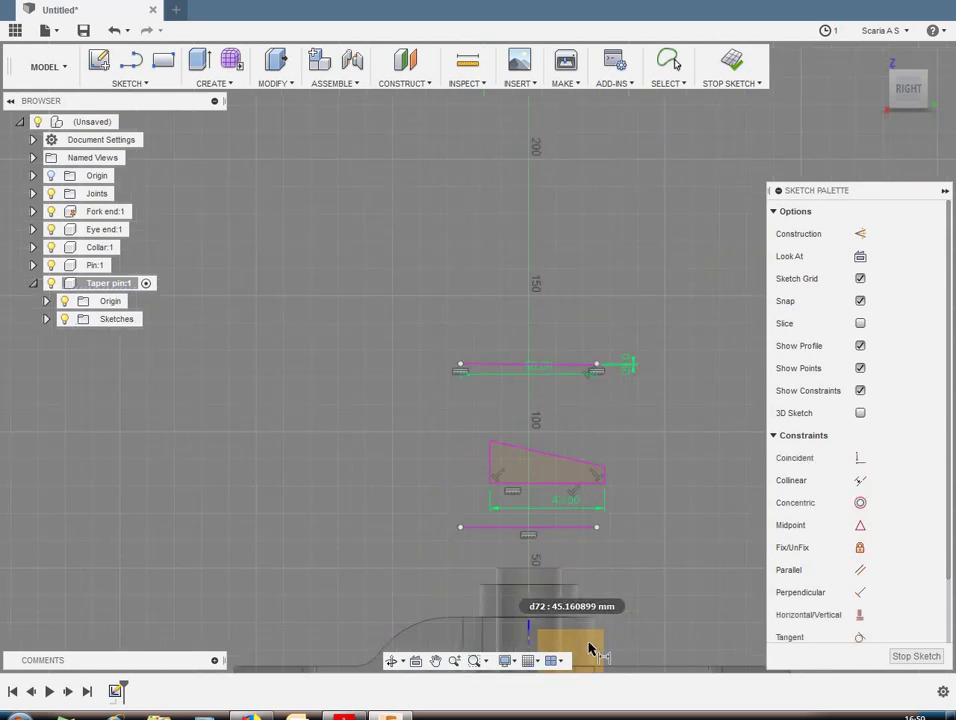
scroll(590, 649, down, 2)
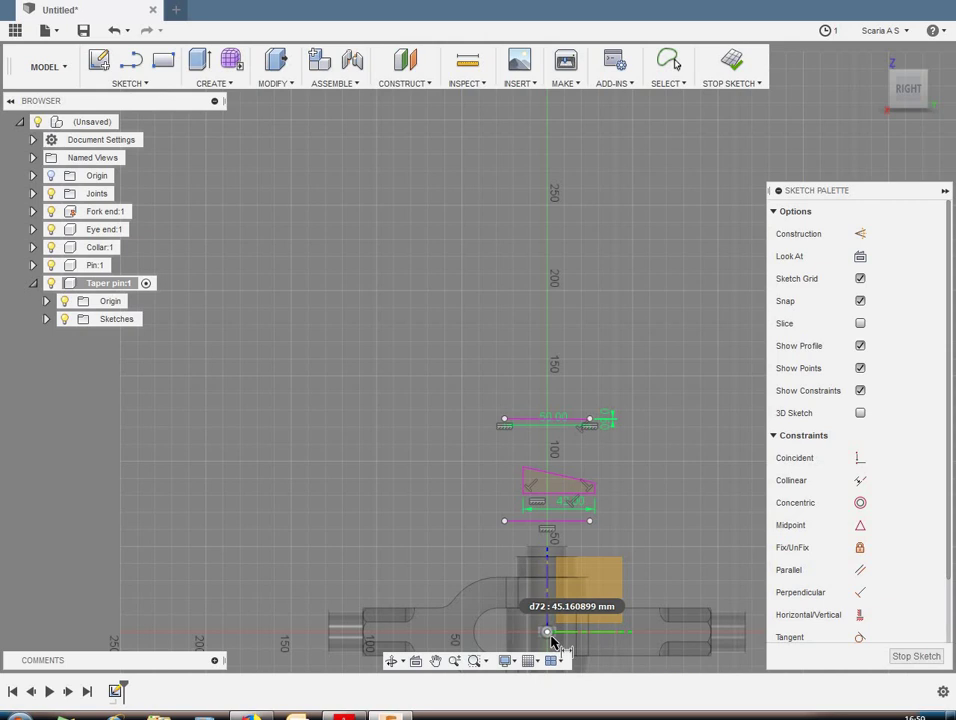
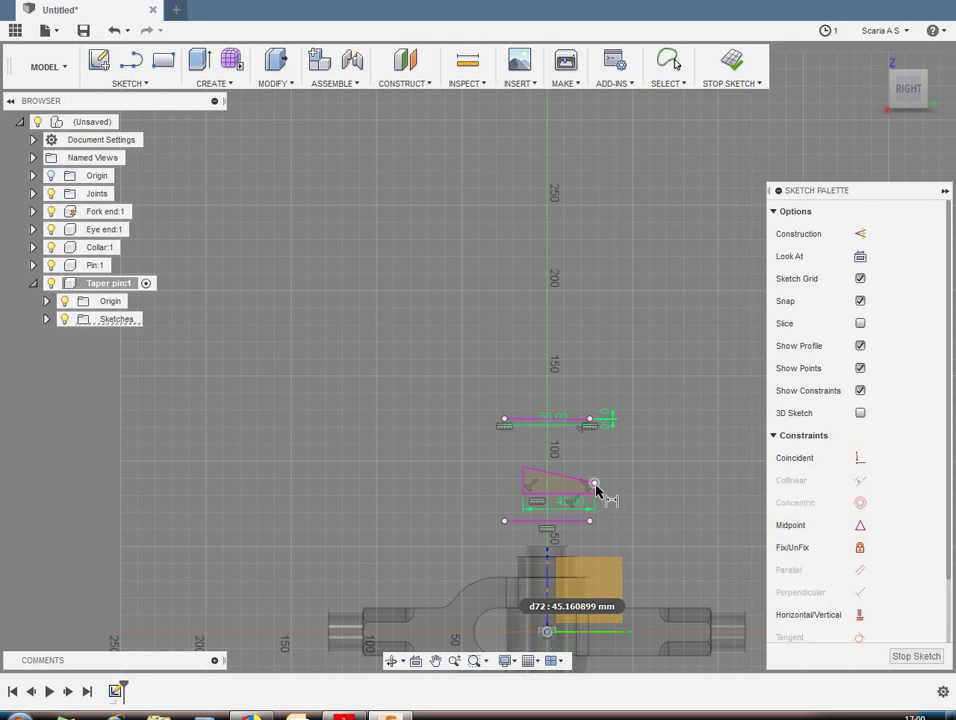
Step: Dimension the taper pin profile's lower-right corner 21 mm from the centre axis
scroll(596, 490, up, 2)
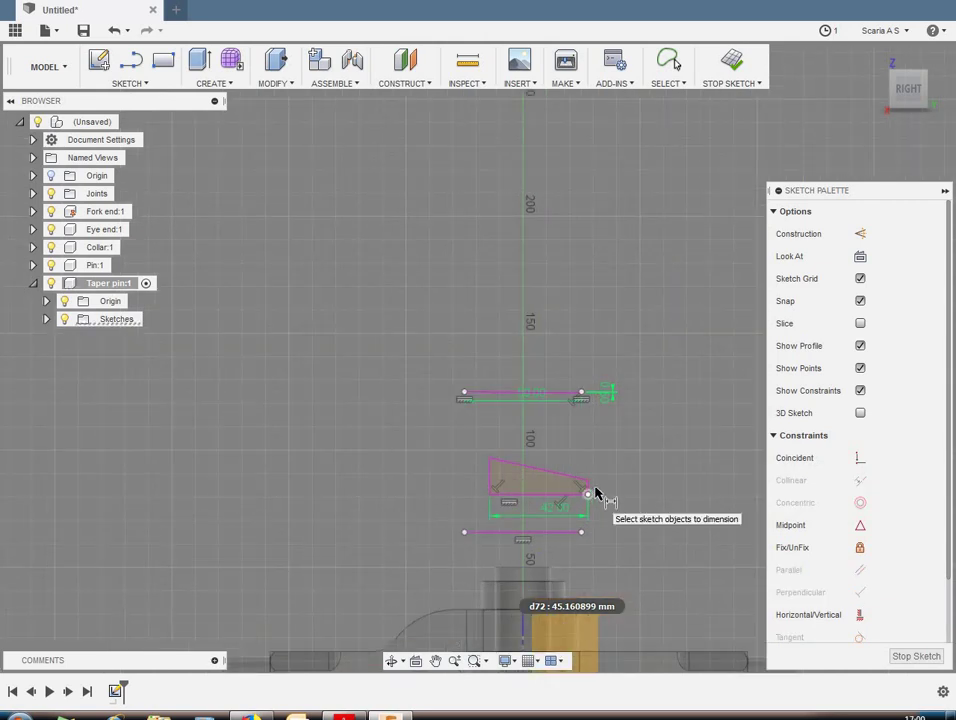
scroll(595, 492, up, 2)
click(588, 493)
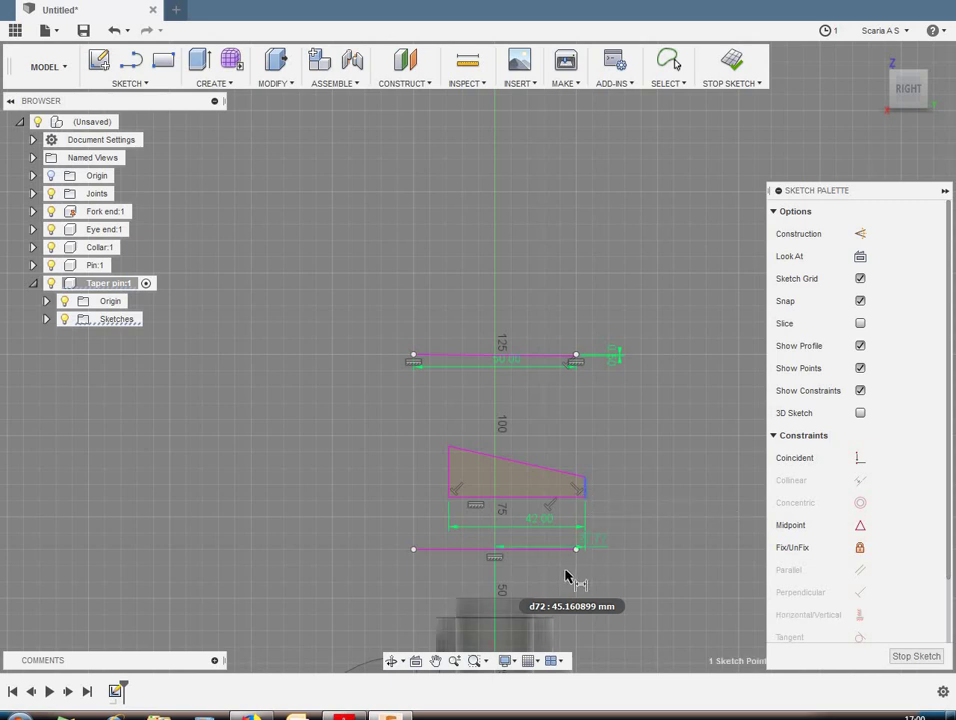
click(563, 574)
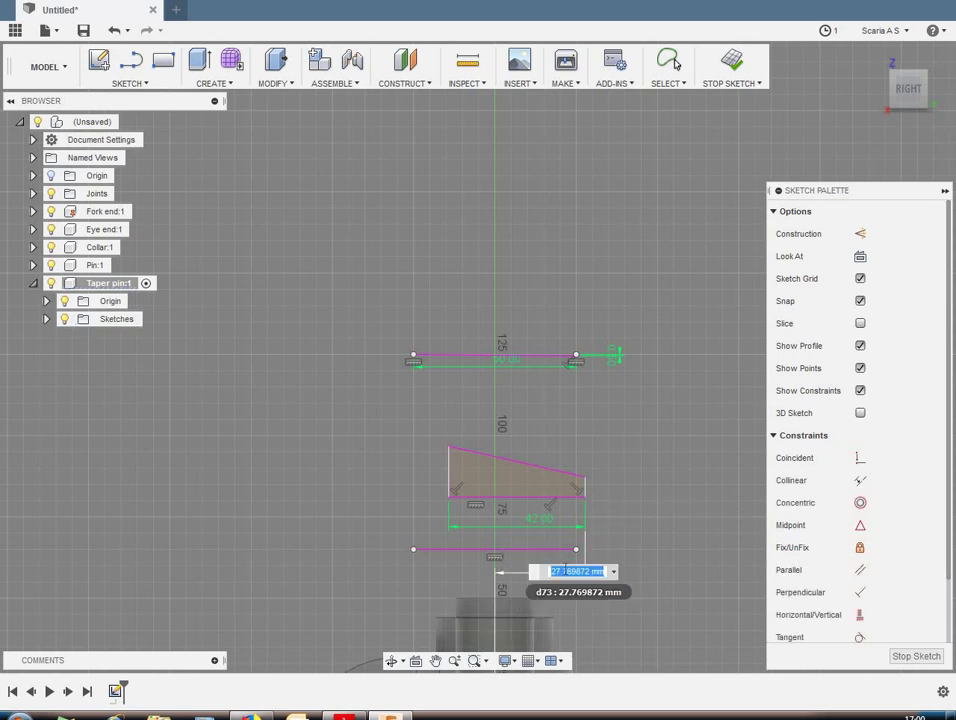
text(21)
key(Return)
scroll(590, 503, up, 1)
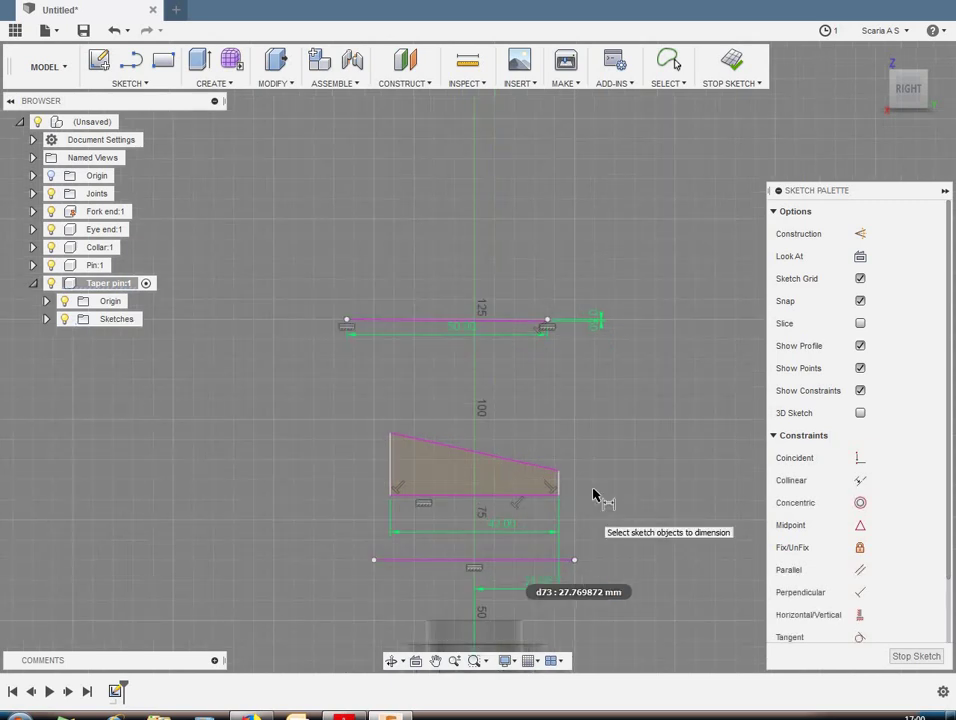
scroll(560, 365, up, 1)
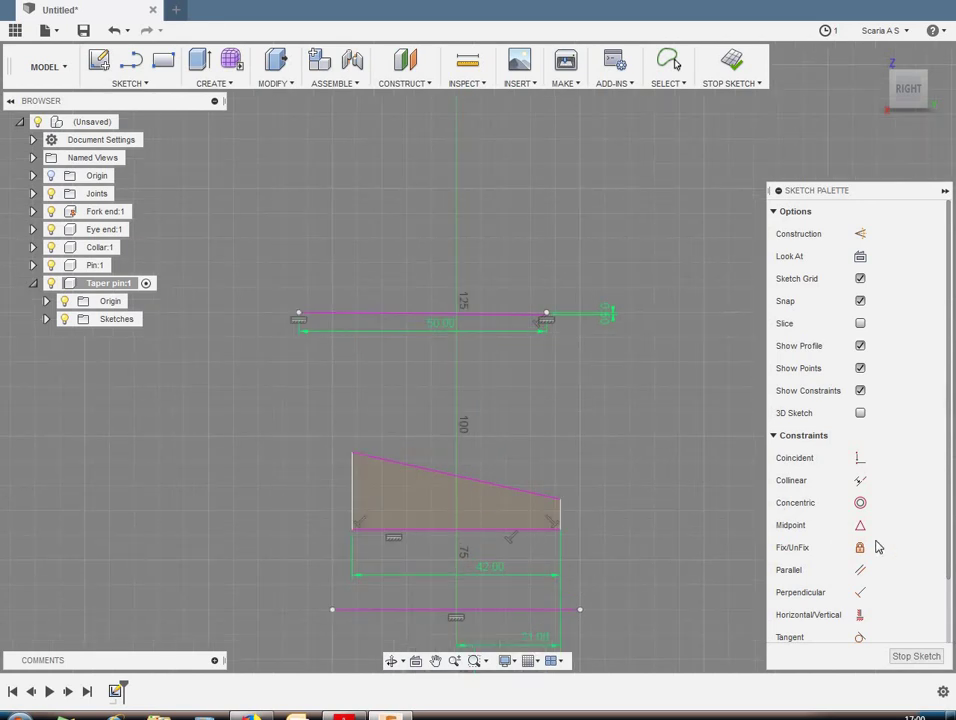
Step: Make the profile's slanted edge parallel to the top sketch line
click(862, 569)
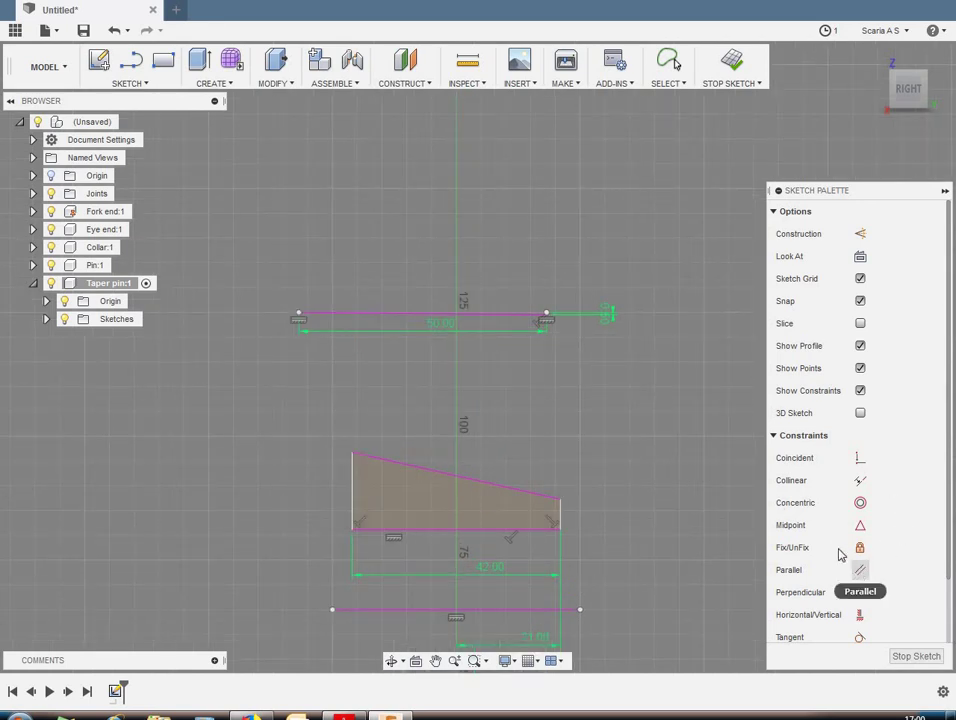
click(453, 314)
click(469, 485)
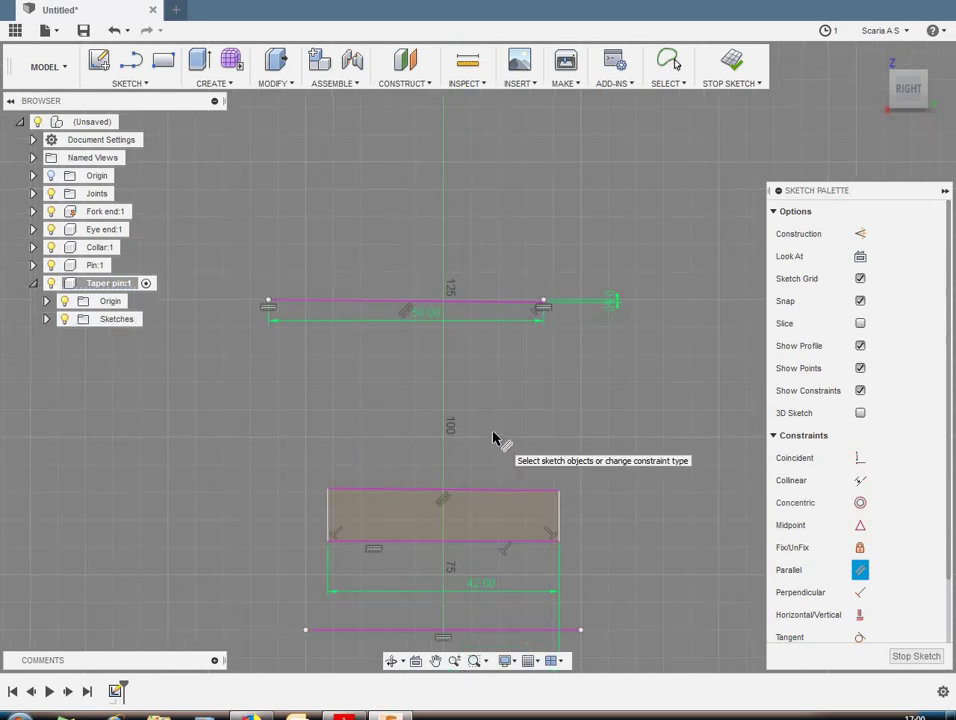
key(Escape)
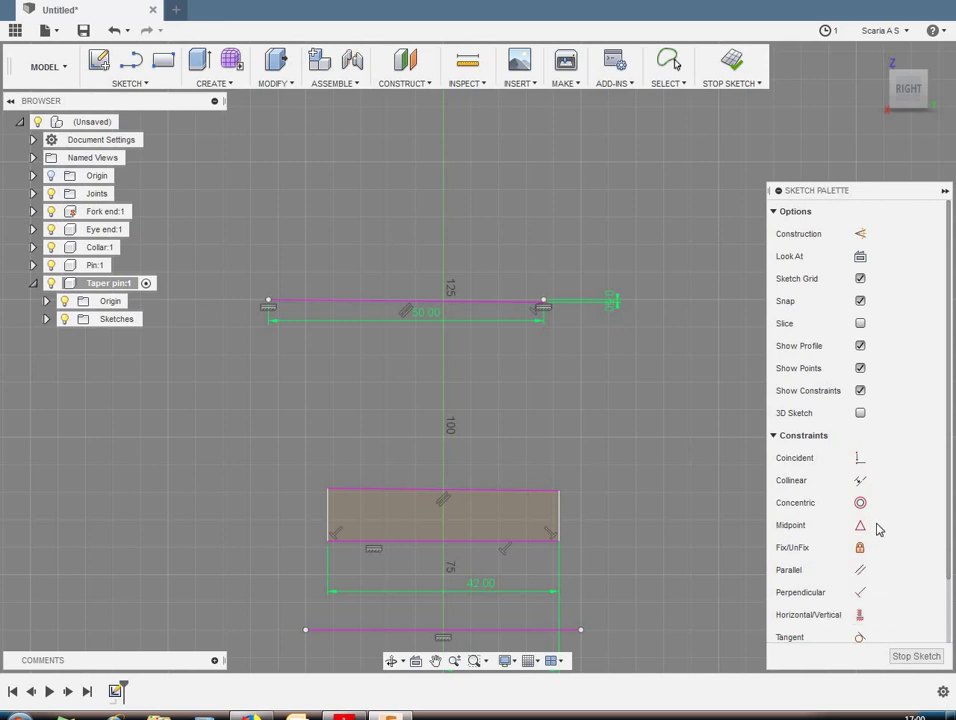
Step: Make the long lower line collinear with the profile's bottom edge, then begin dimensioning its height
scroll(873, 500, down, 2)
click(860, 406)
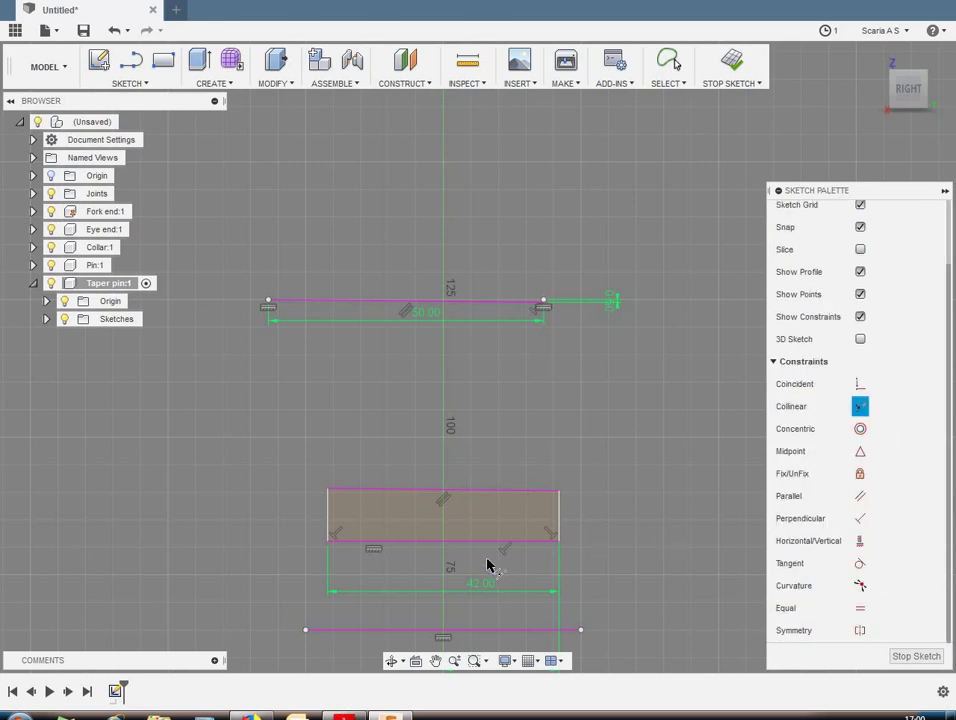
click(453, 548)
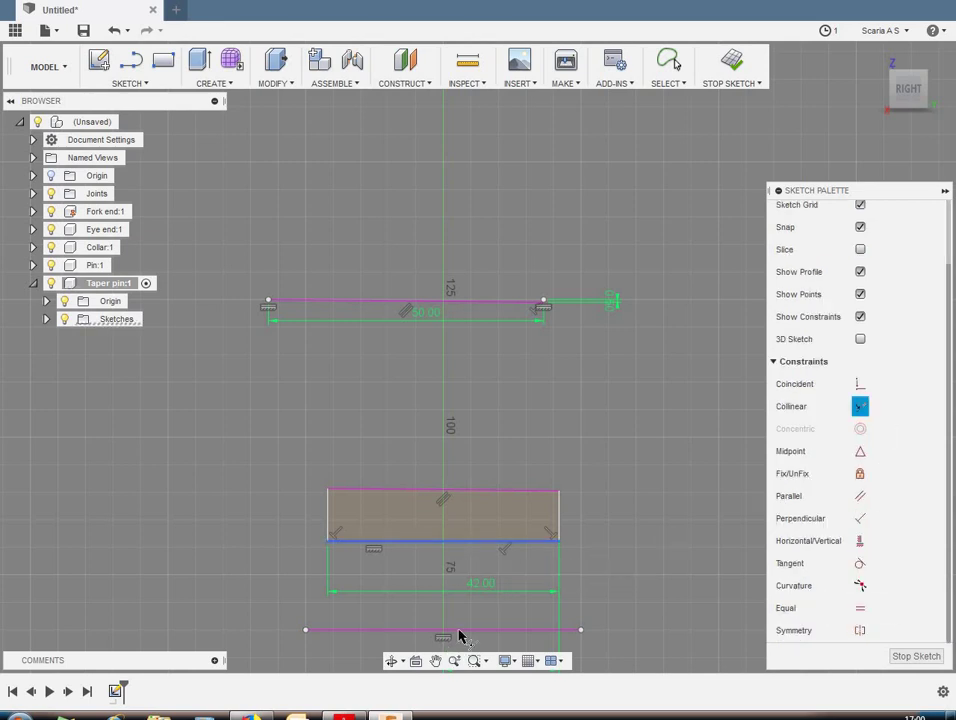
click(459, 630)
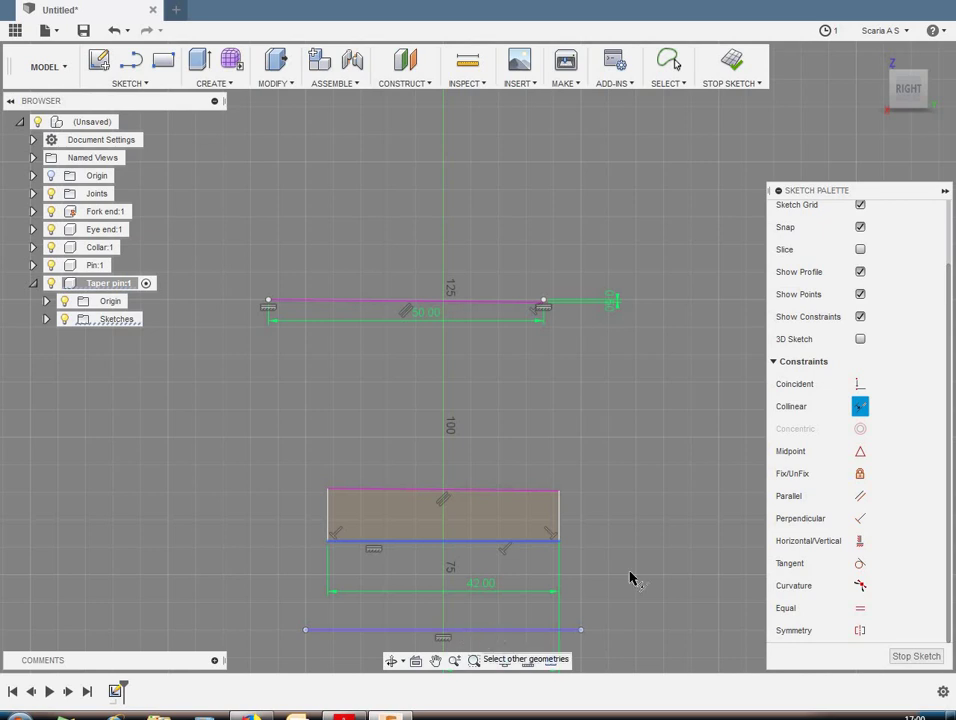
right_click(637, 481)
key(Escape)
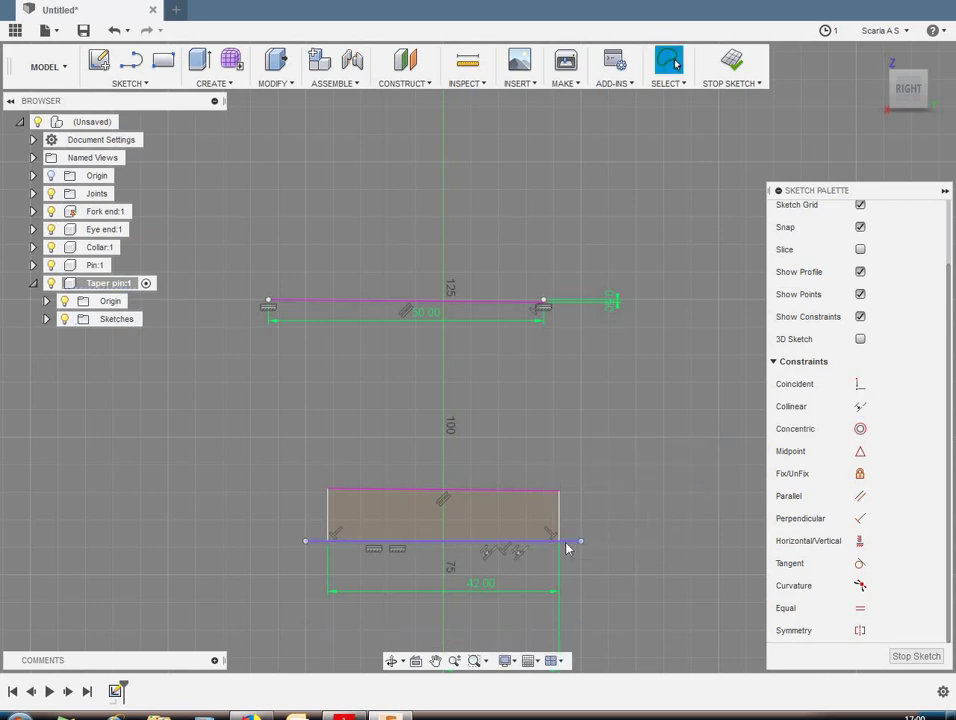
click(566, 544)
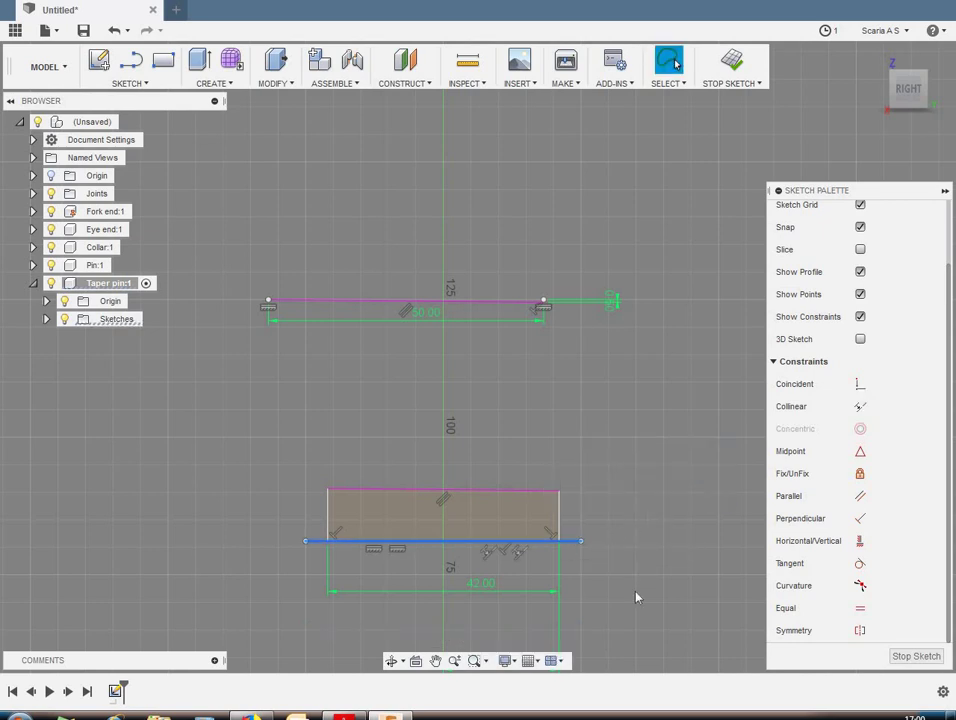
click(604, 533)
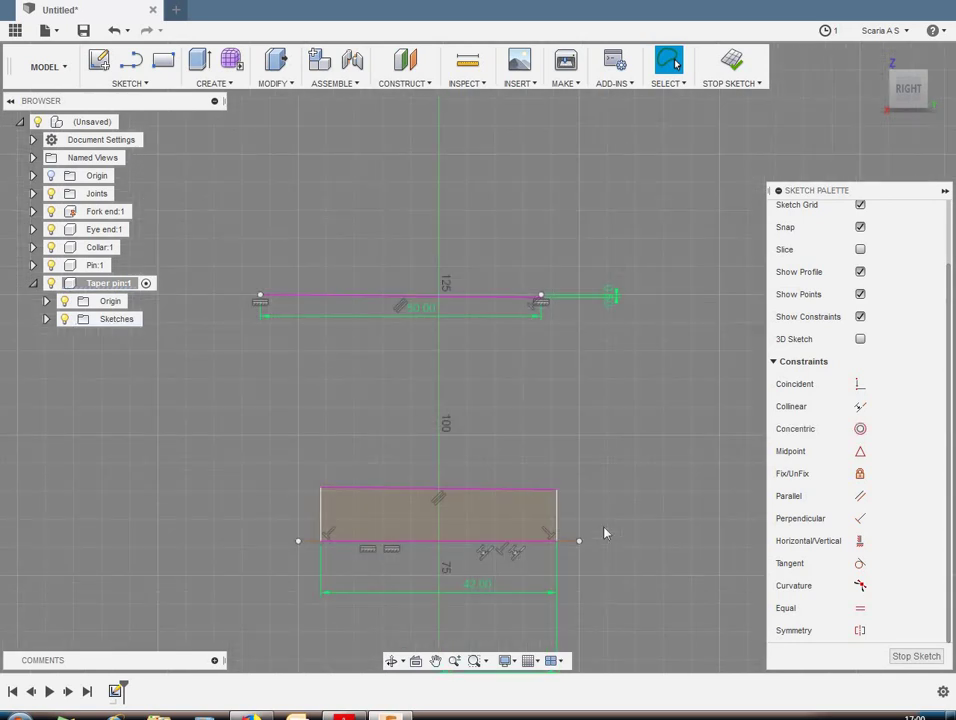
click(313, 546)
click(320, 489)
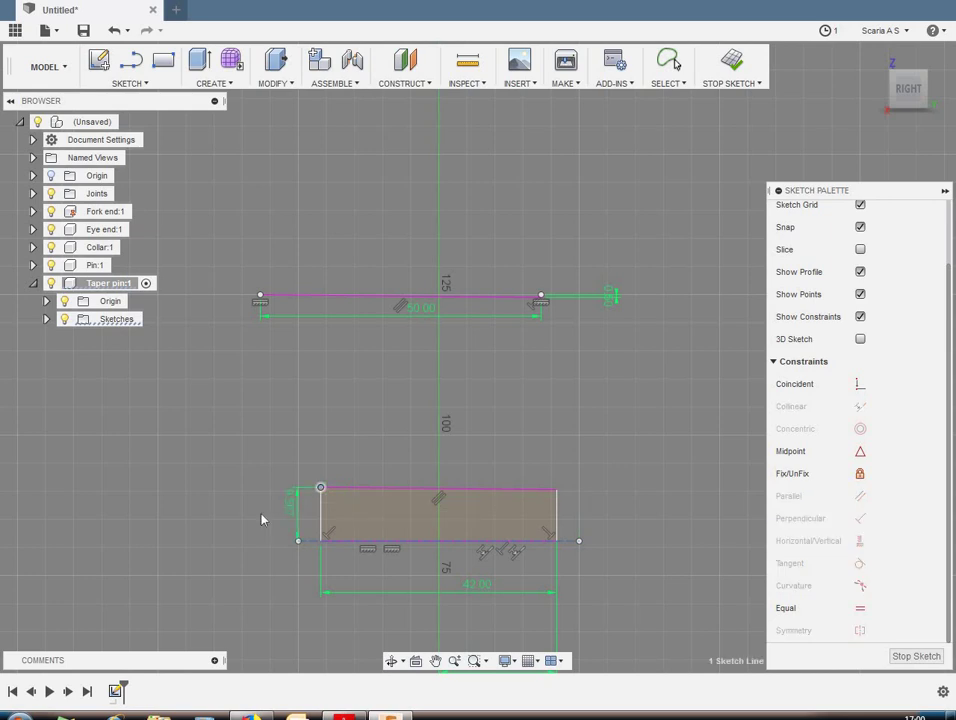
Step: Give the profile a 5 mm diameter dimension
right_click(254, 515)
click(252, 602)
click(247, 531)
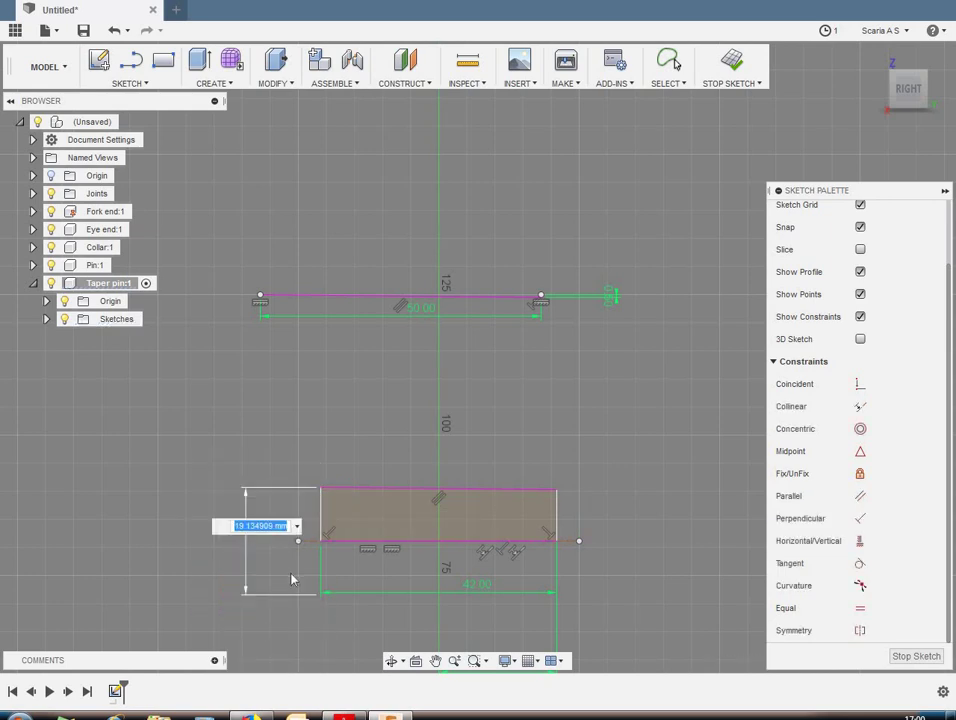
text(5)
key(Return)
Step: Cancel the command and select the top sketch line and its short end segment
scroll(563, 467, up, 2)
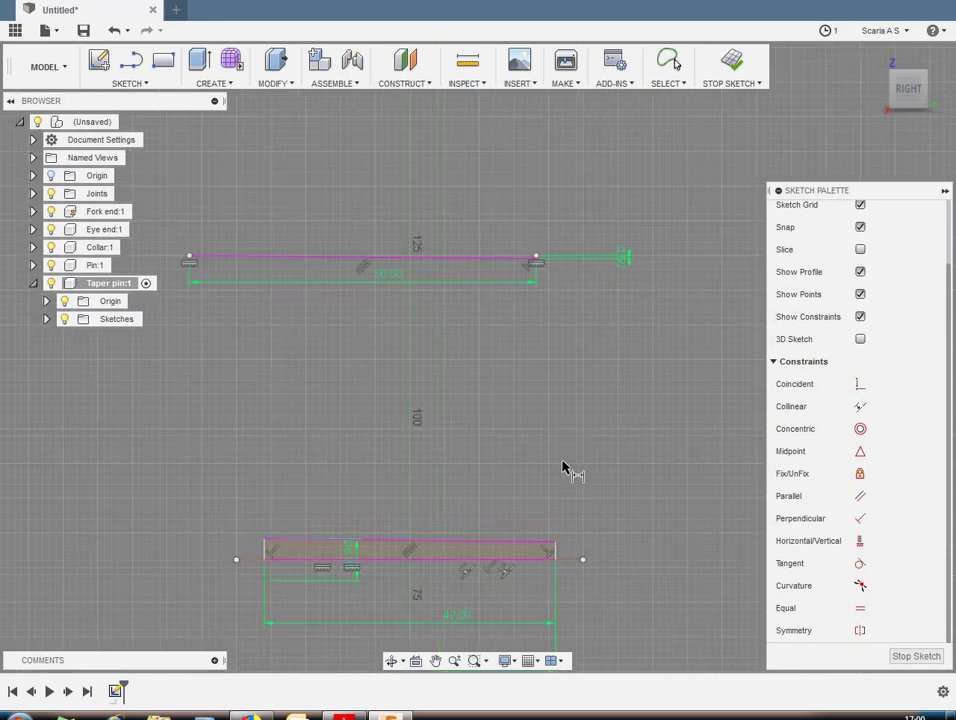
scroll(392, 258, up, 3)
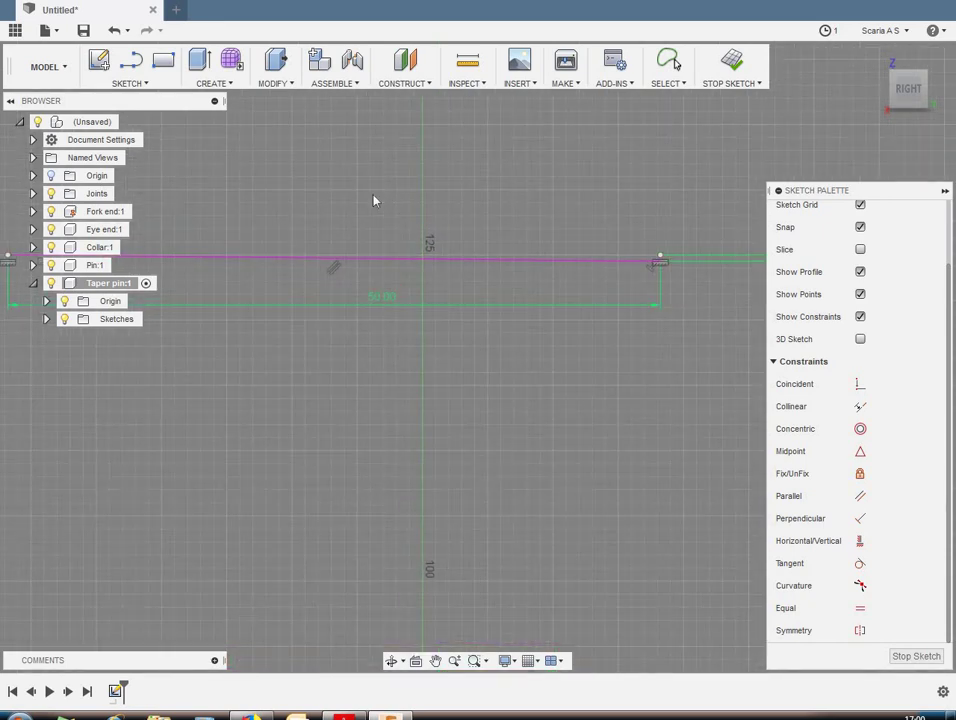
right_click(374, 201)
click(305, 193)
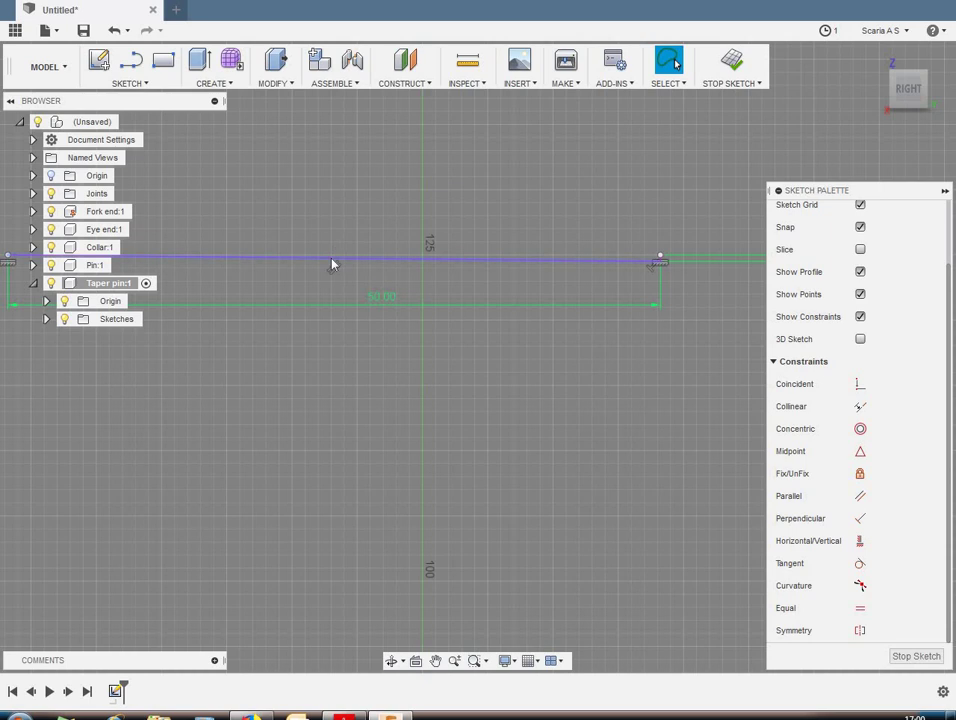
click(333, 263)
scroll(646, 243, up, 2)
scroll(628, 258, up, 1)
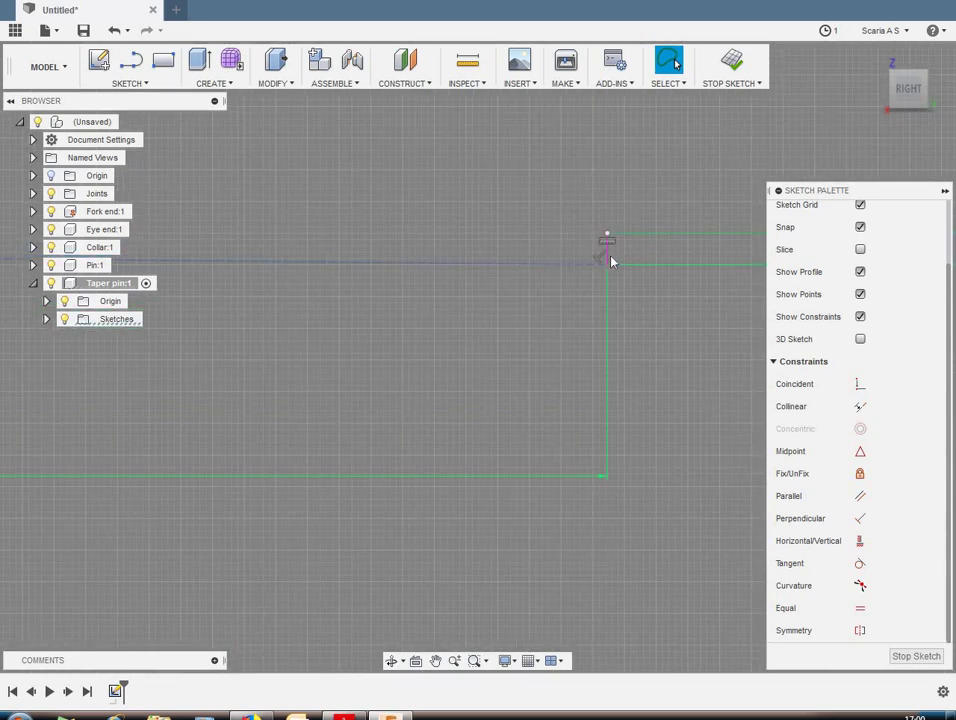
click(610, 258)
scroll(589, 348, down, 2)
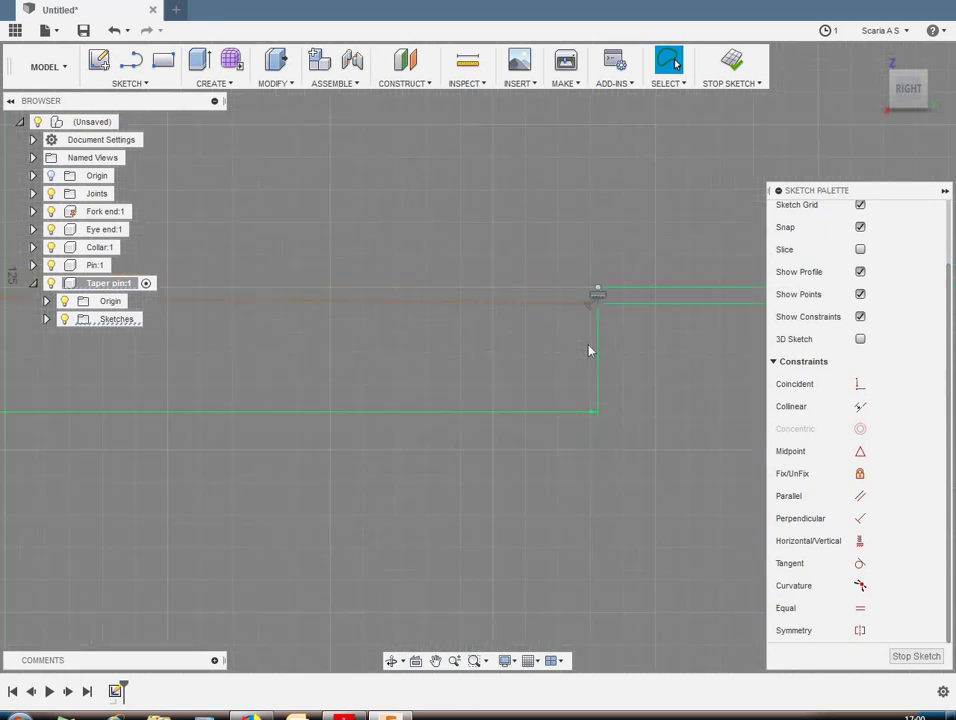
scroll(589, 348, down, 3)
scroll(588, 350, down, 3)
scroll(588, 350, down, 3)
scroll(588, 350, down, 2)
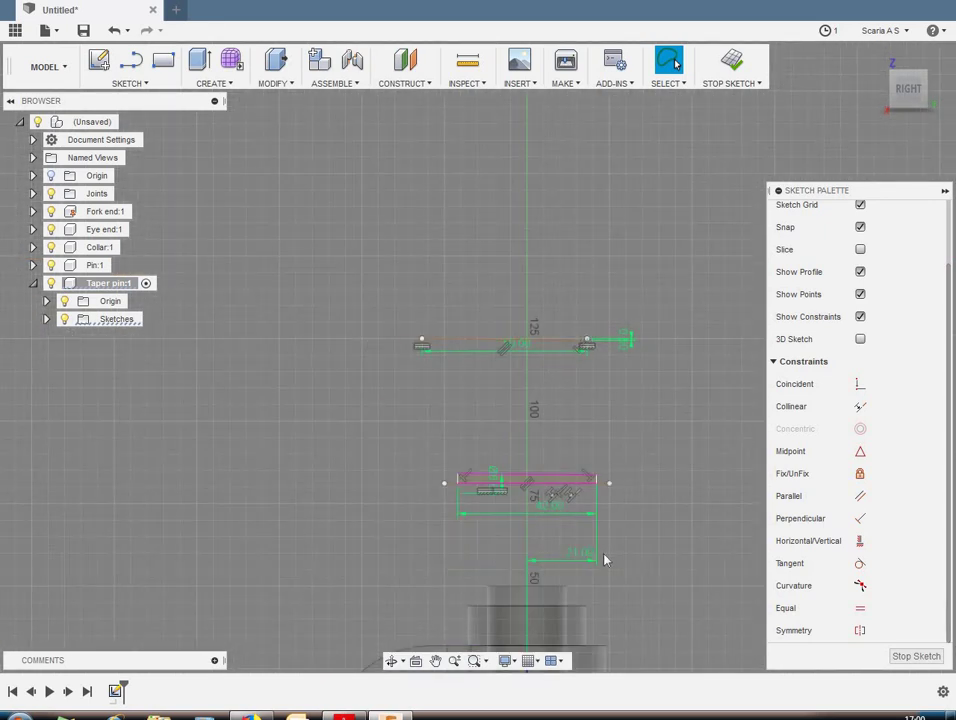
scroll(610, 580, down, 2)
scroll(598, 553, up, 2)
scroll(640, 600, down, 2)
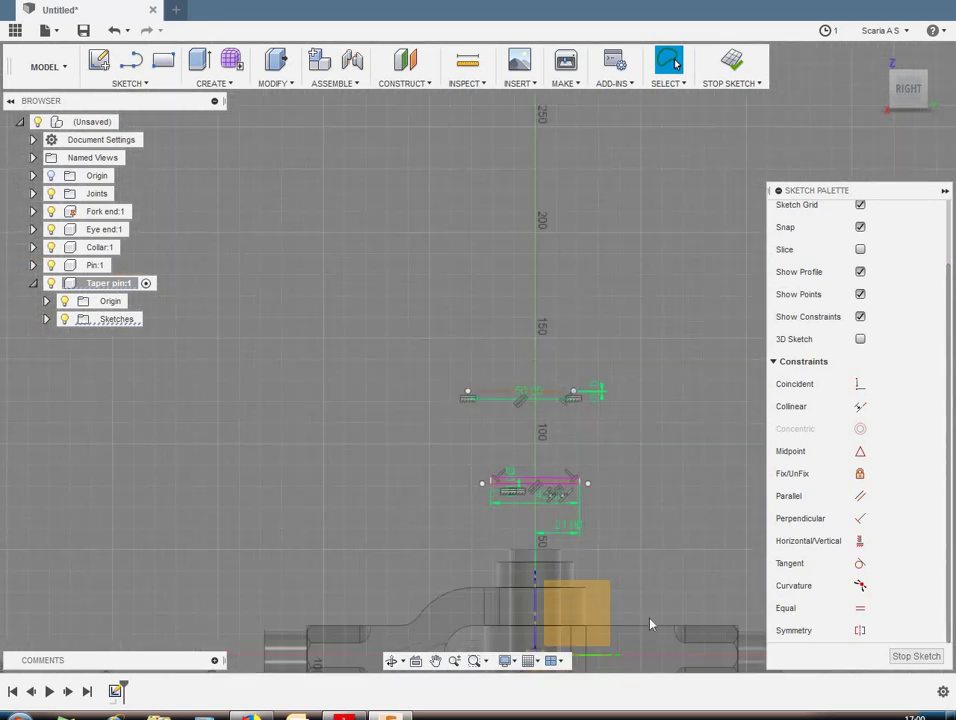
scroll(640, 610, up, 2)
scroll(630, 612, up, 2)
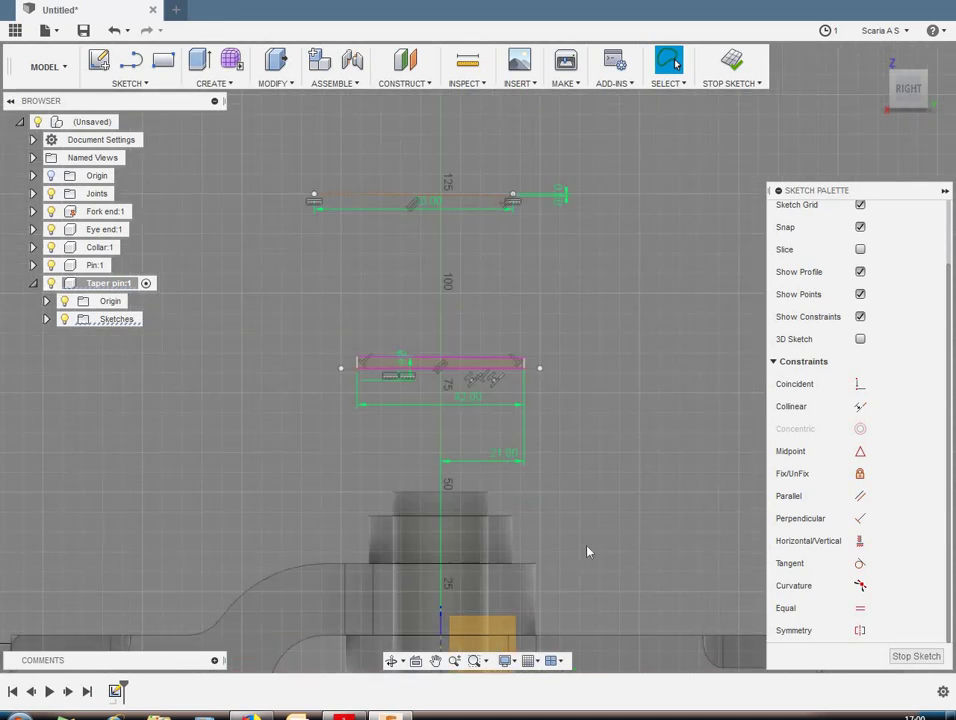
Step: Dimension the pin line 6 mm from the collar's edge and finish the sketch
click(532, 566)
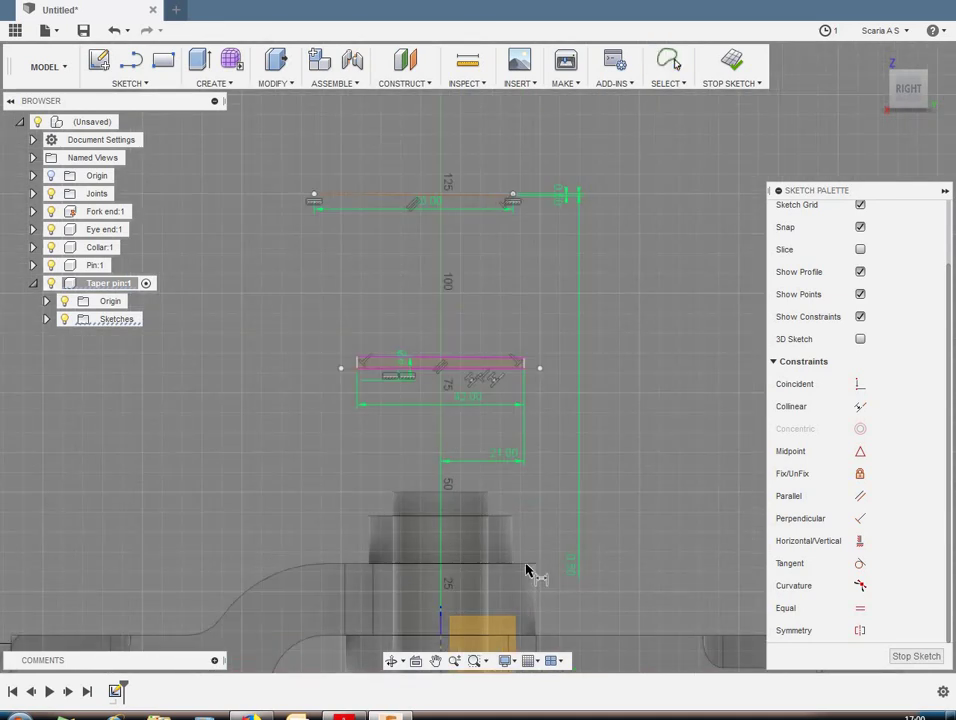
click(539, 370)
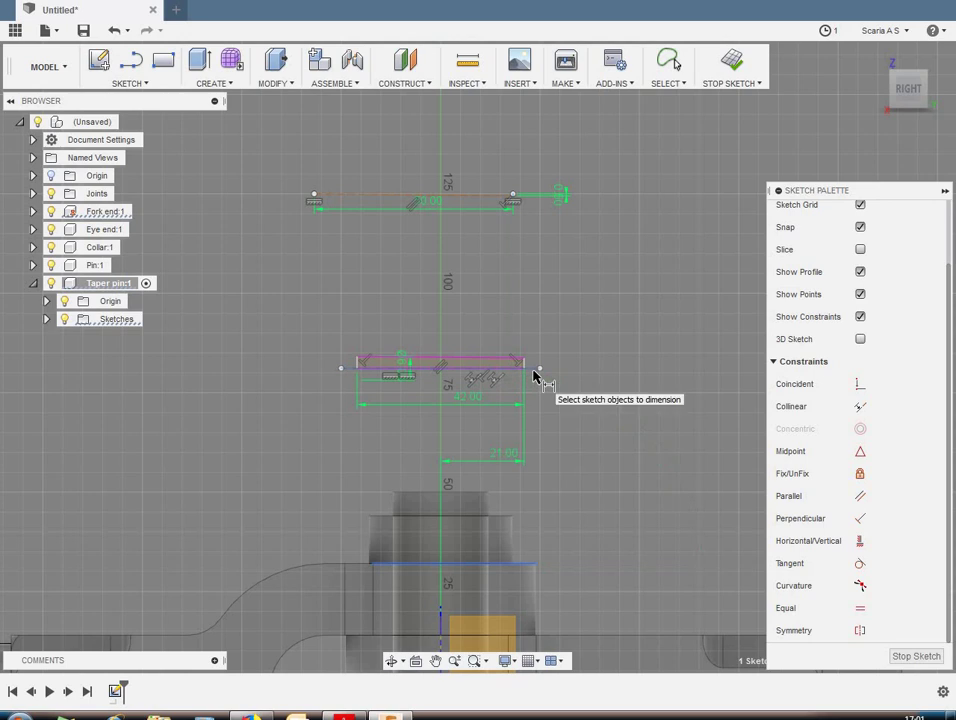
click(612, 463)
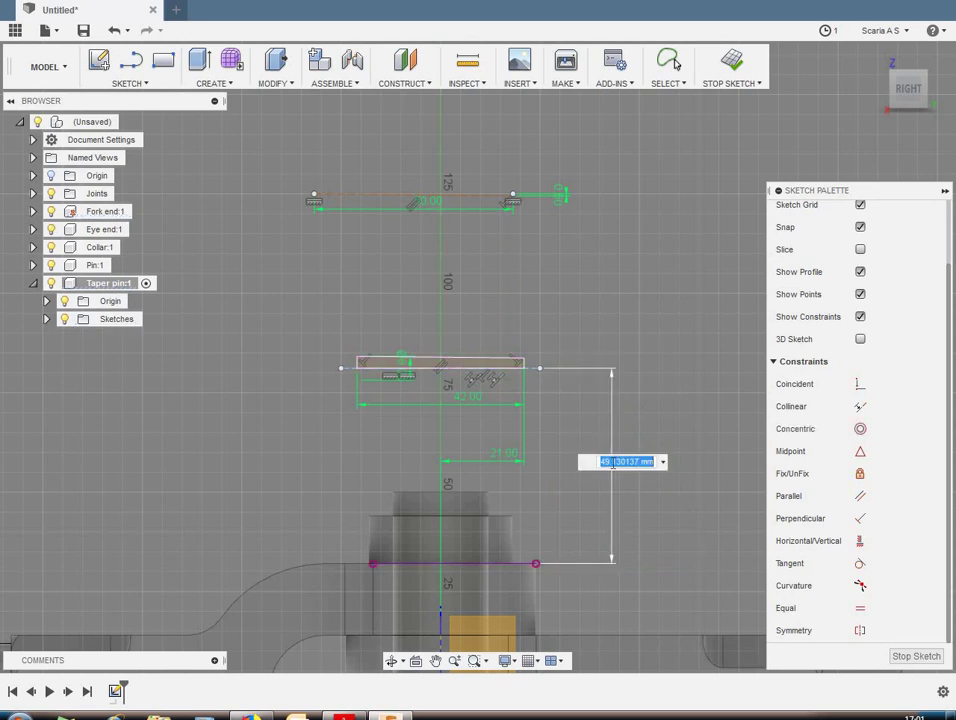
text(6)
key(Return)
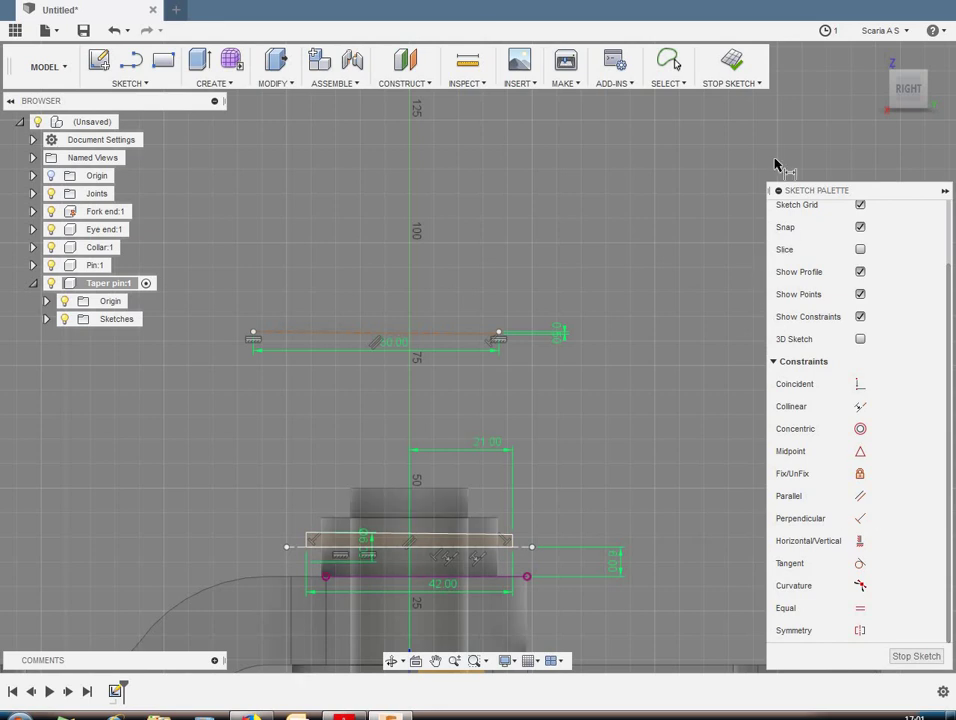
click(732, 62)
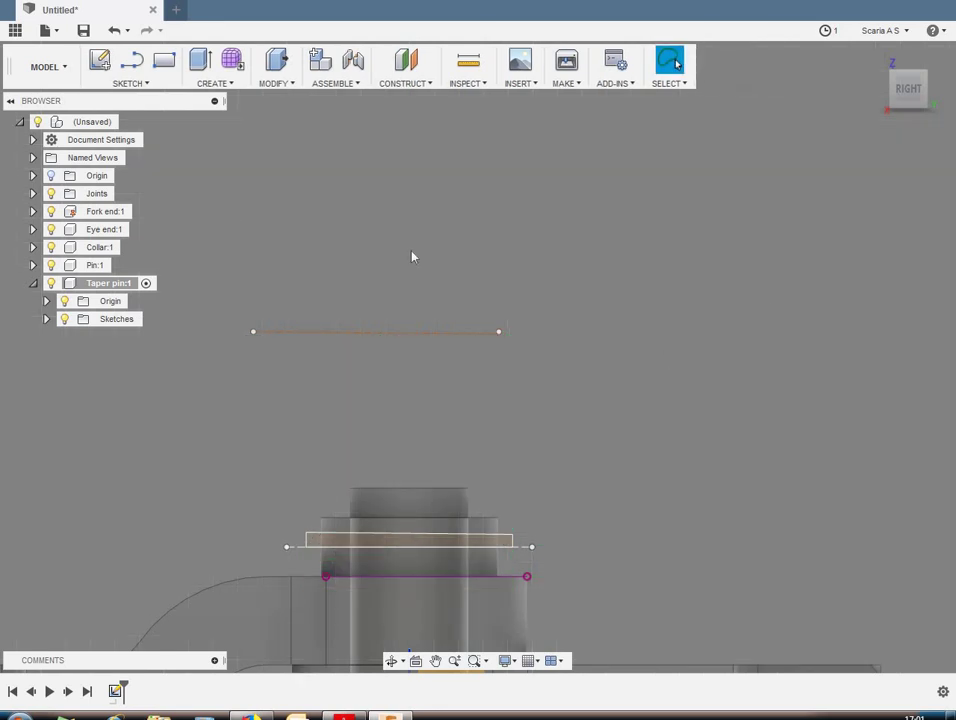
mouse_move(908, 88)
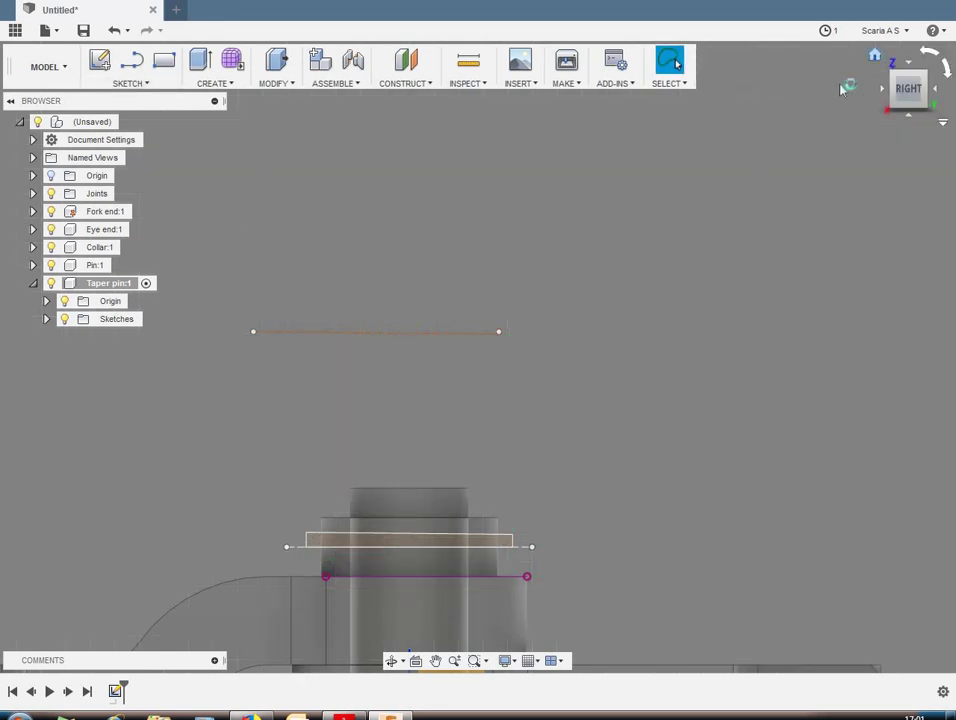
Step: Revolve the taper pin profile 360° around the sketch line into a solid body
click(875, 55)
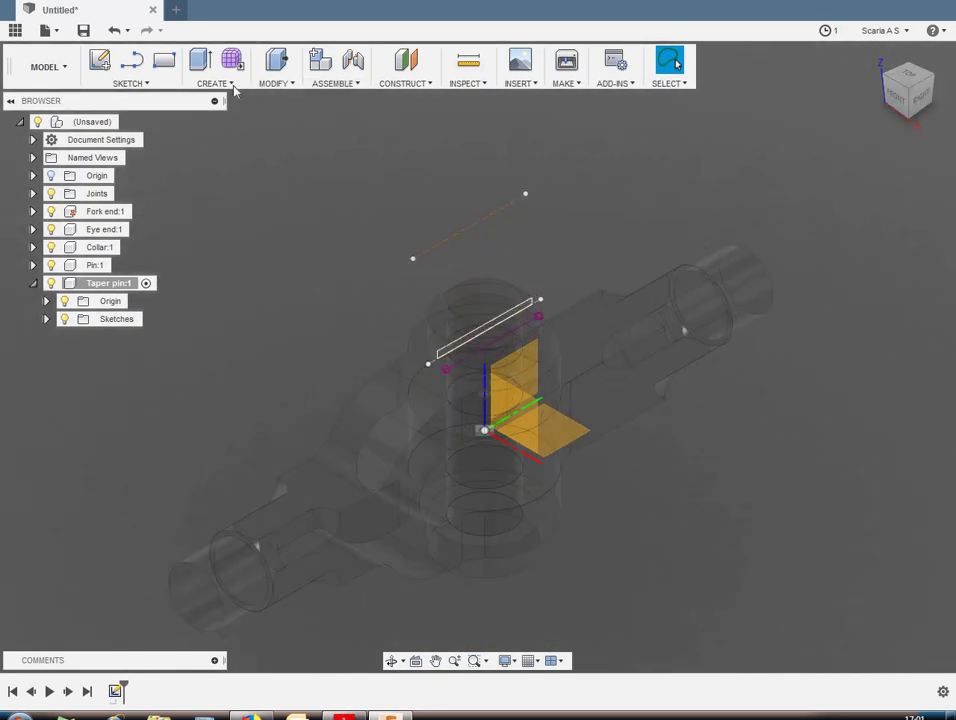
click(233, 86)
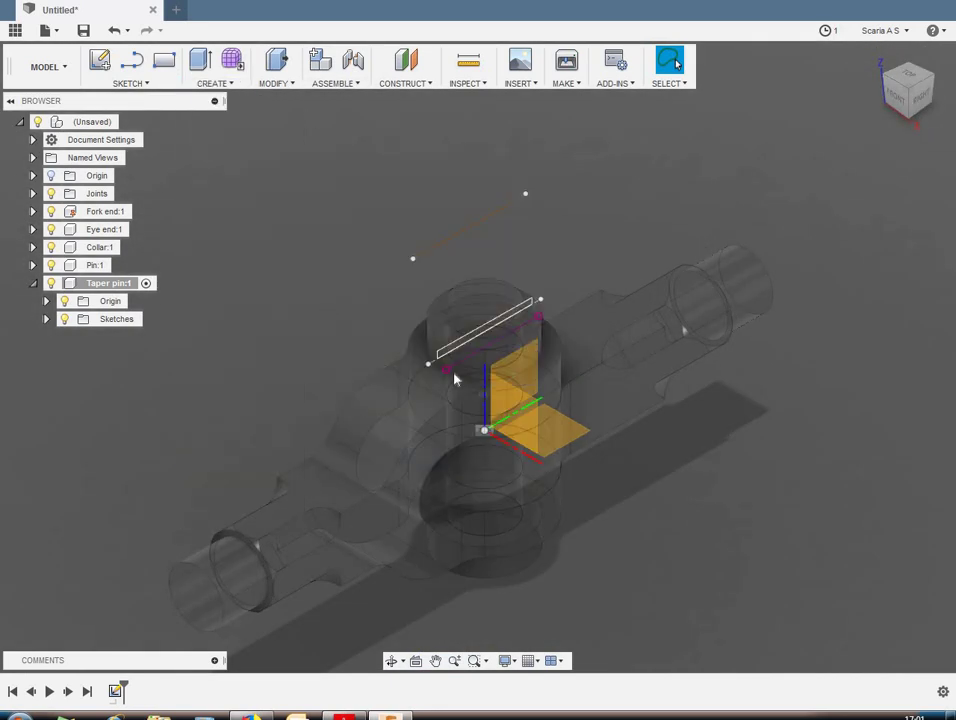
scroll(455, 370, up, 3)
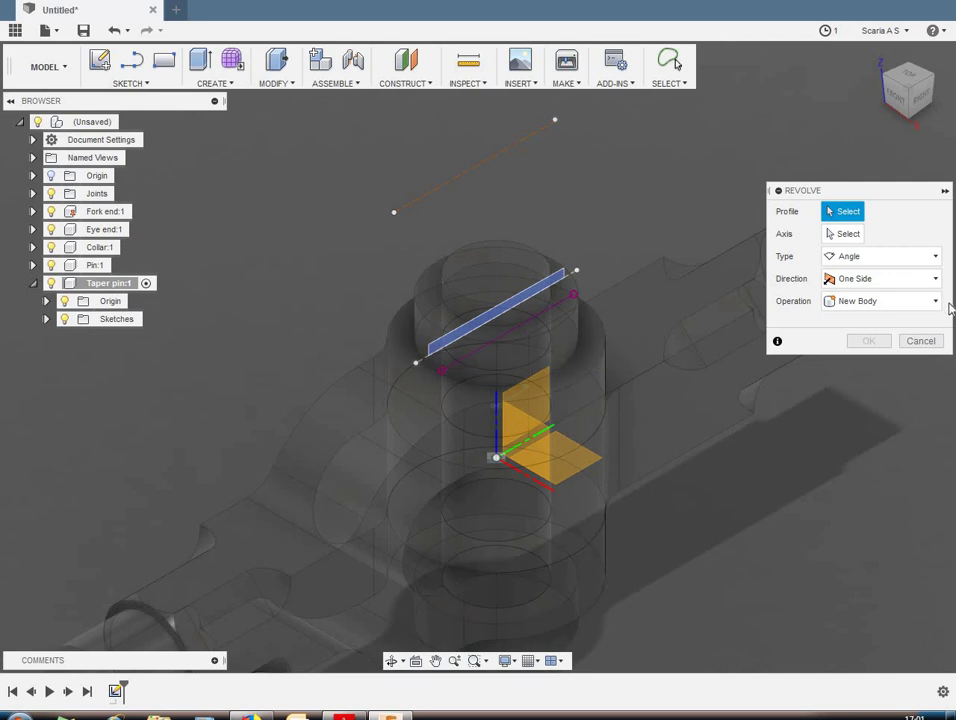
click(419, 366)
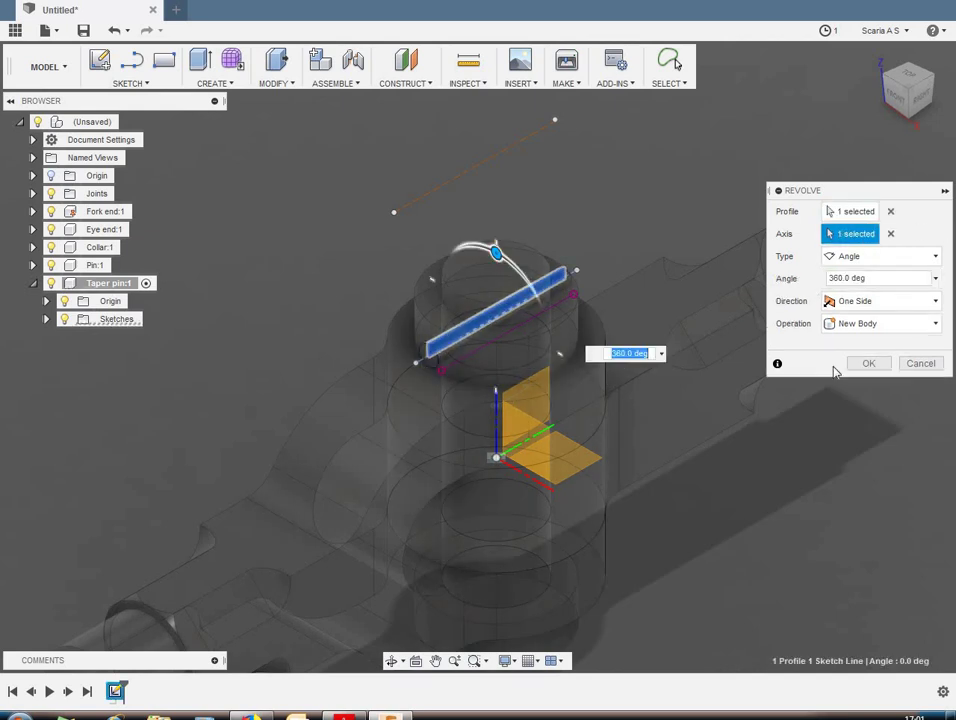
scroll(559, 348, up, 3)
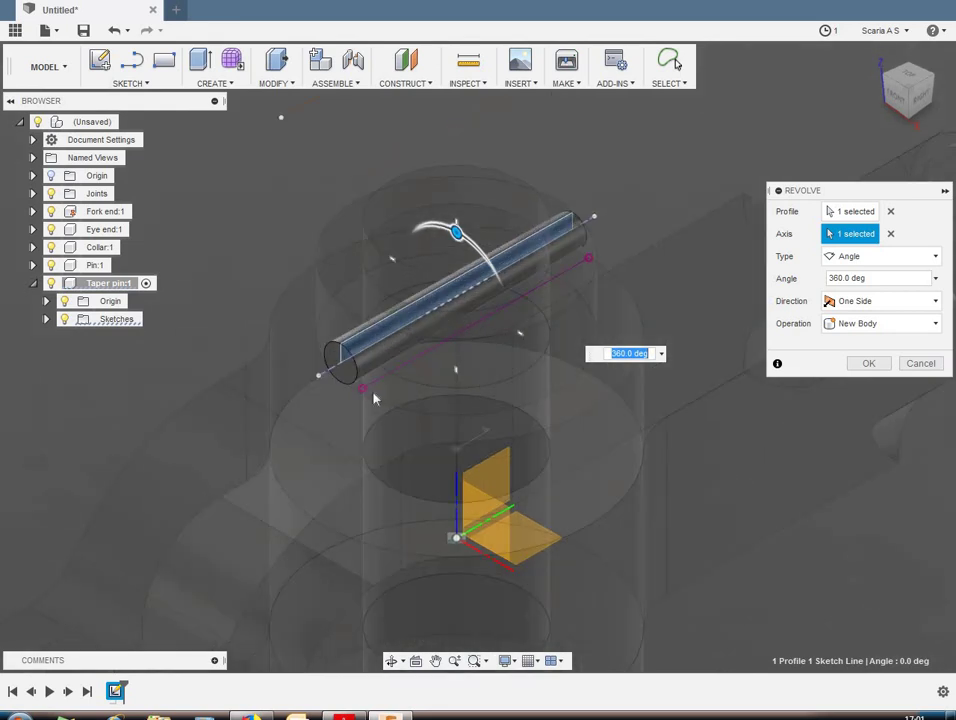
click(868, 364)
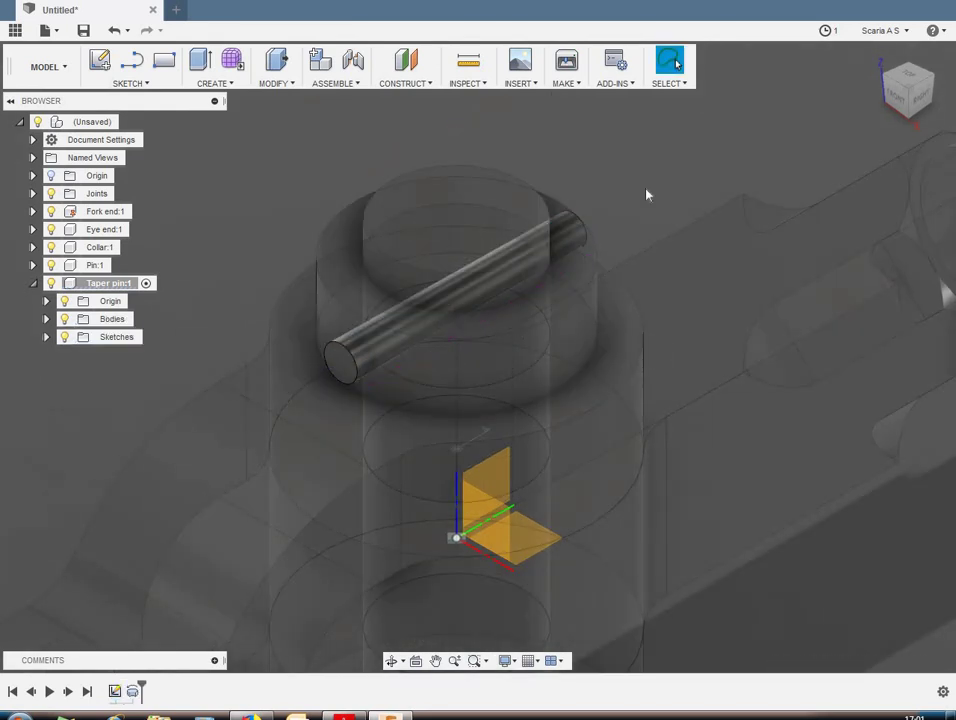
scroll(646, 195, down, 2)
Step: Hide the Taper pin origin, collapse the component, and activate the top-level assembly
click(65, 301)
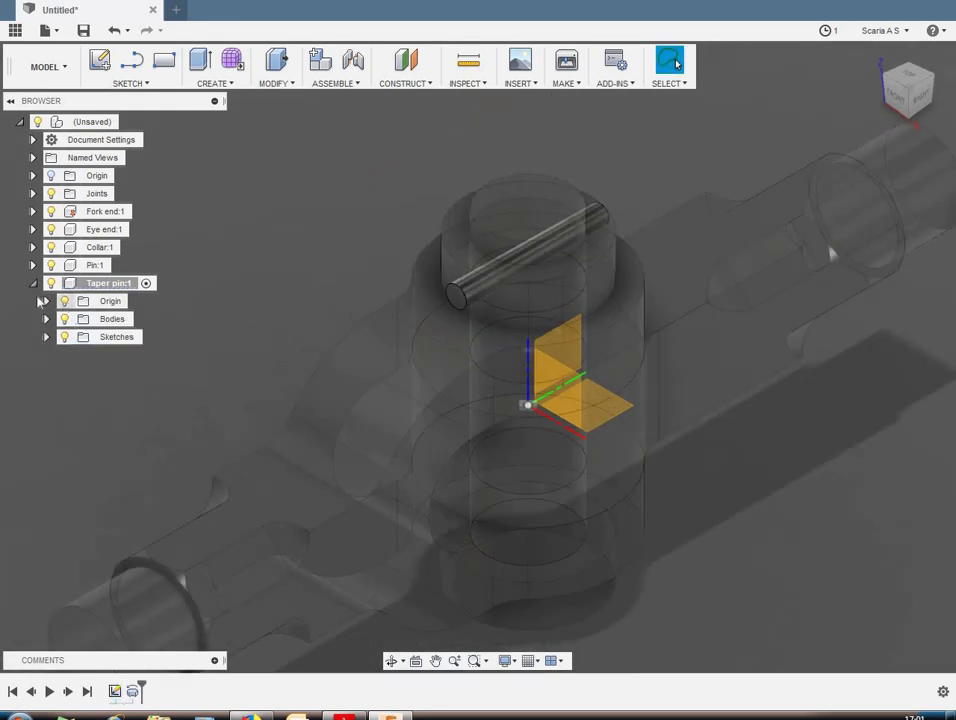
click(33, 283)
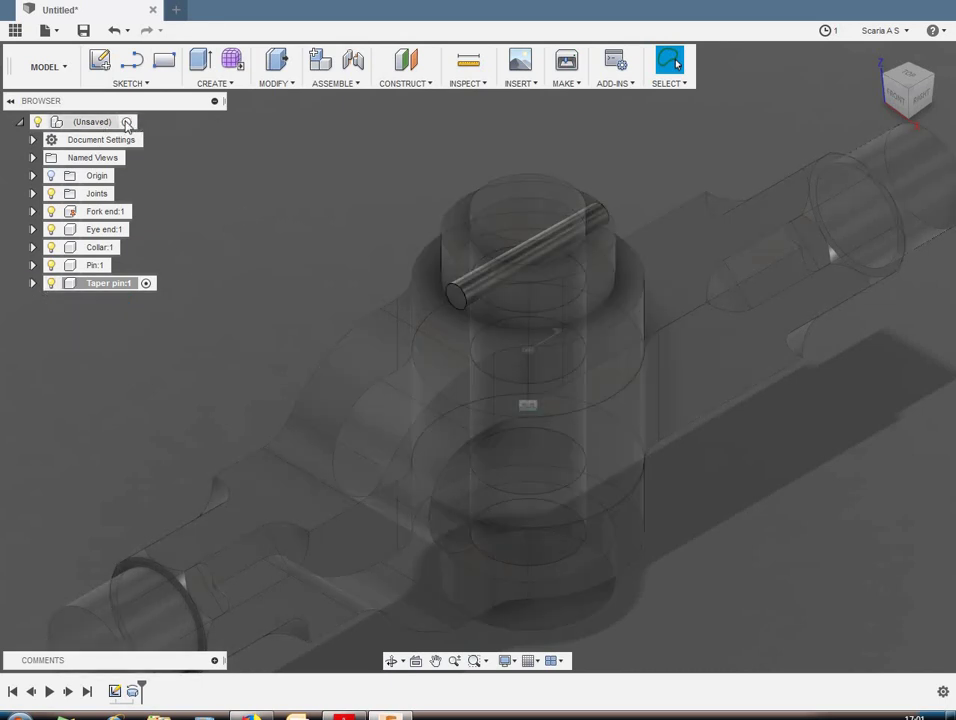
click(129, 121)
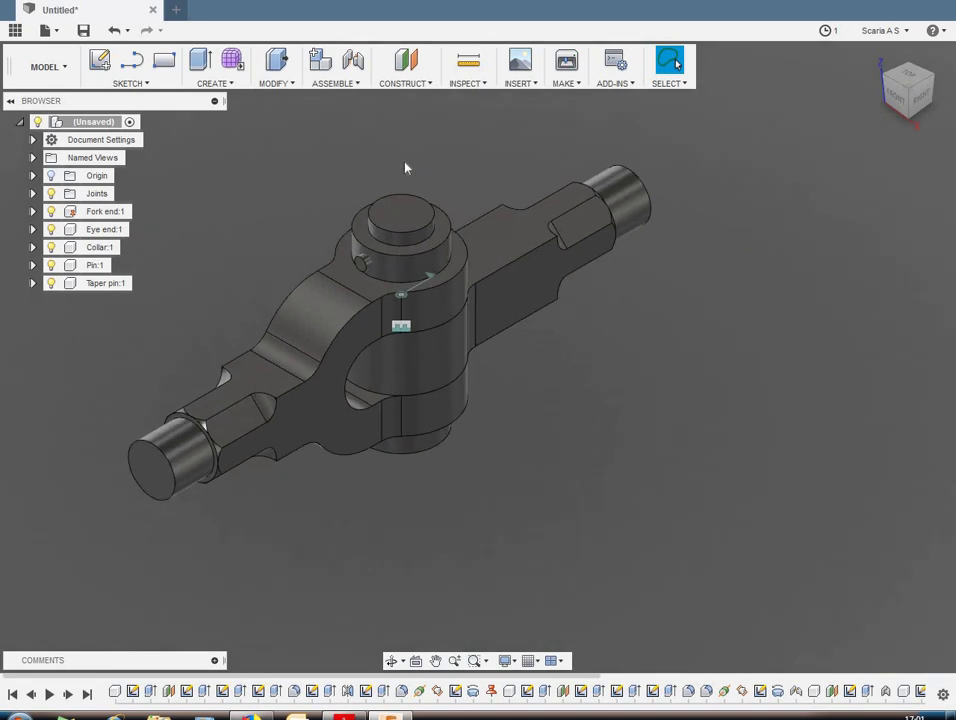
Step: Create a rigid as-built joint between the Collar and the Taper pin
click(357, 84)
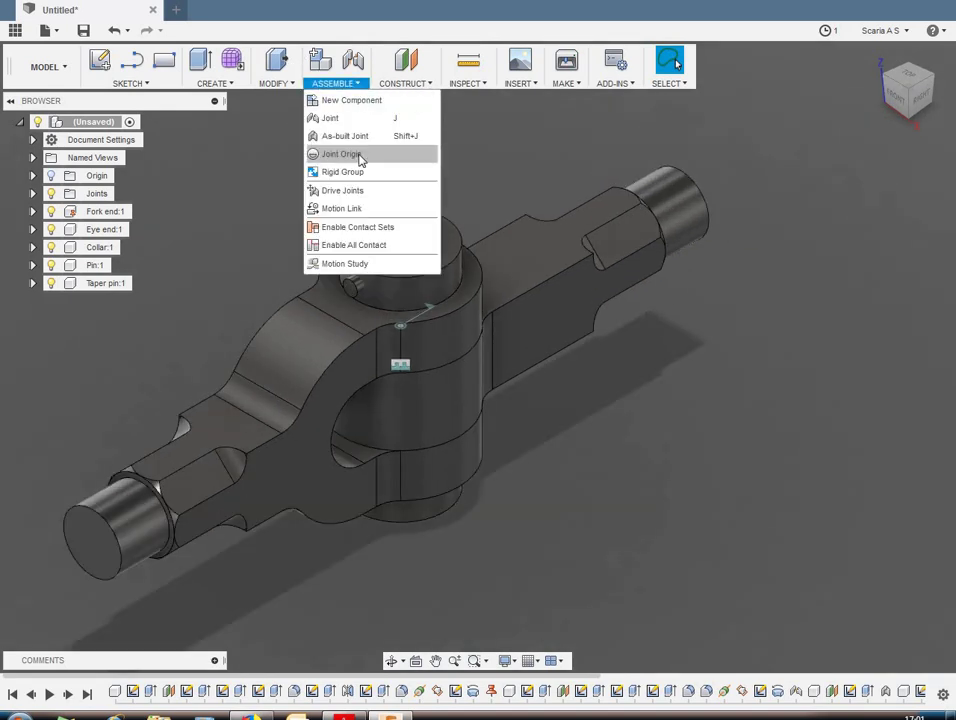
click(358, 136)
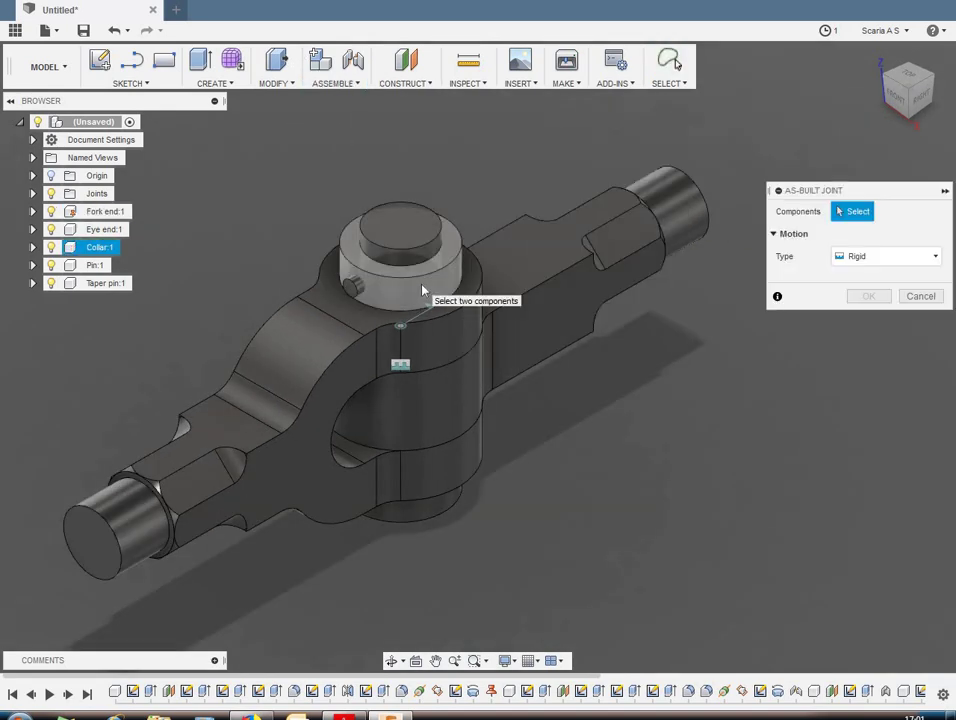
click(420, 286)
click(360, 293)
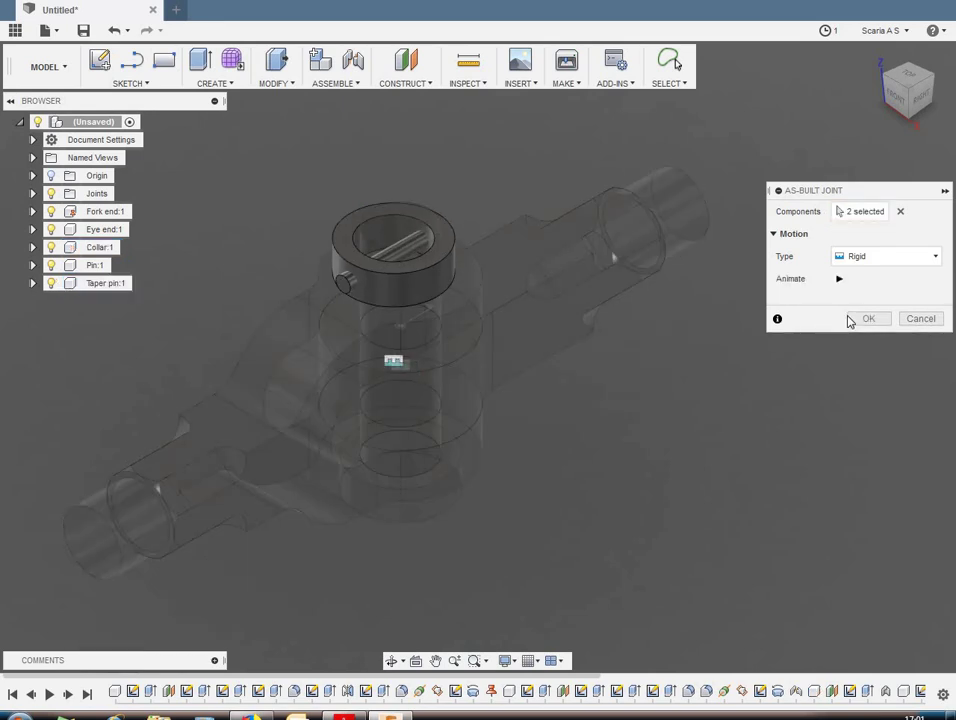
click(866, 319)
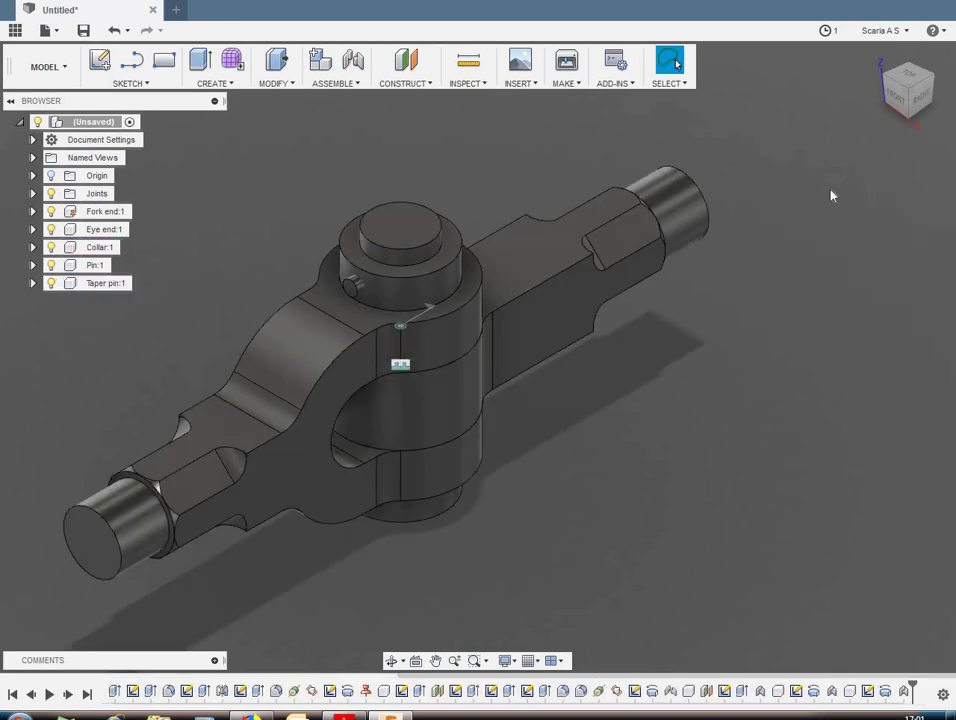
Step: Apply a first Combine cut using the taper pin as tool, then toggle the pin's visibility
click(289, 84)
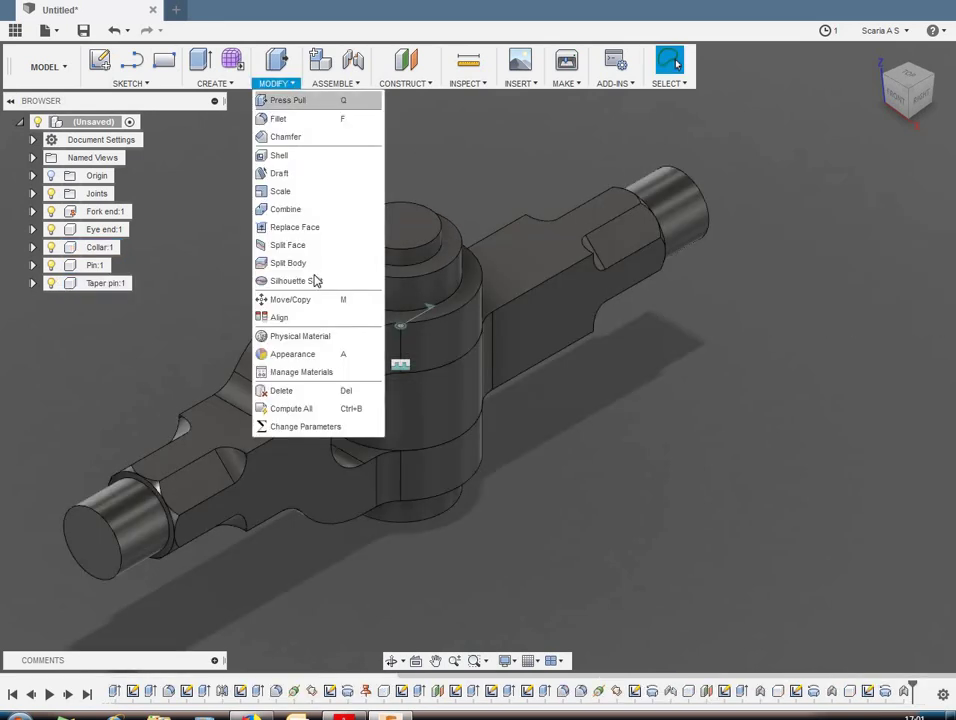
click(288, 210)
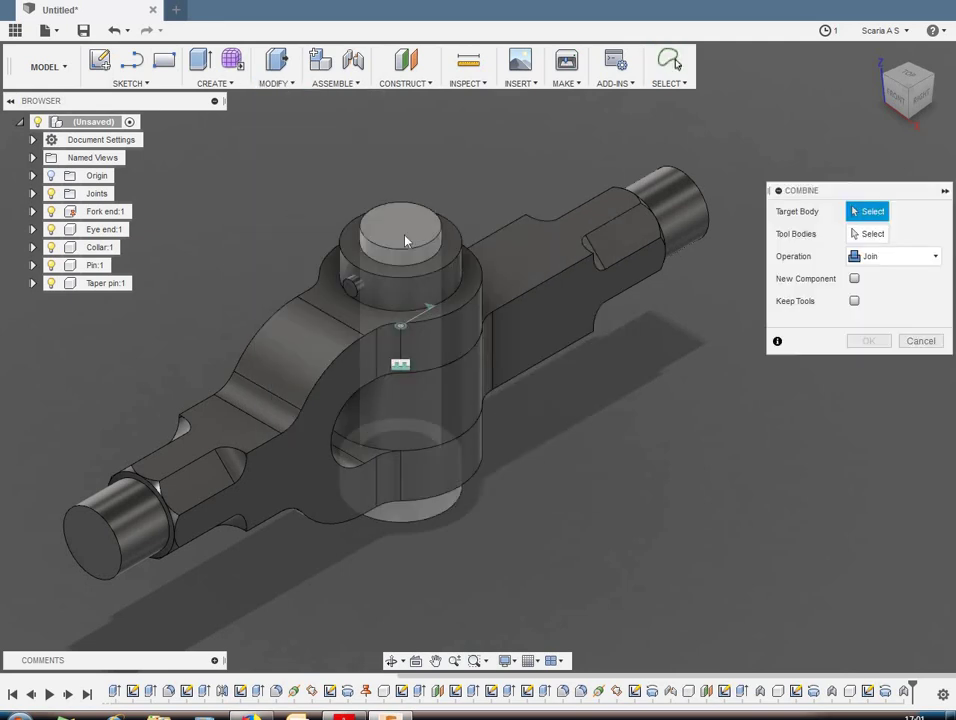
click(405, 240)
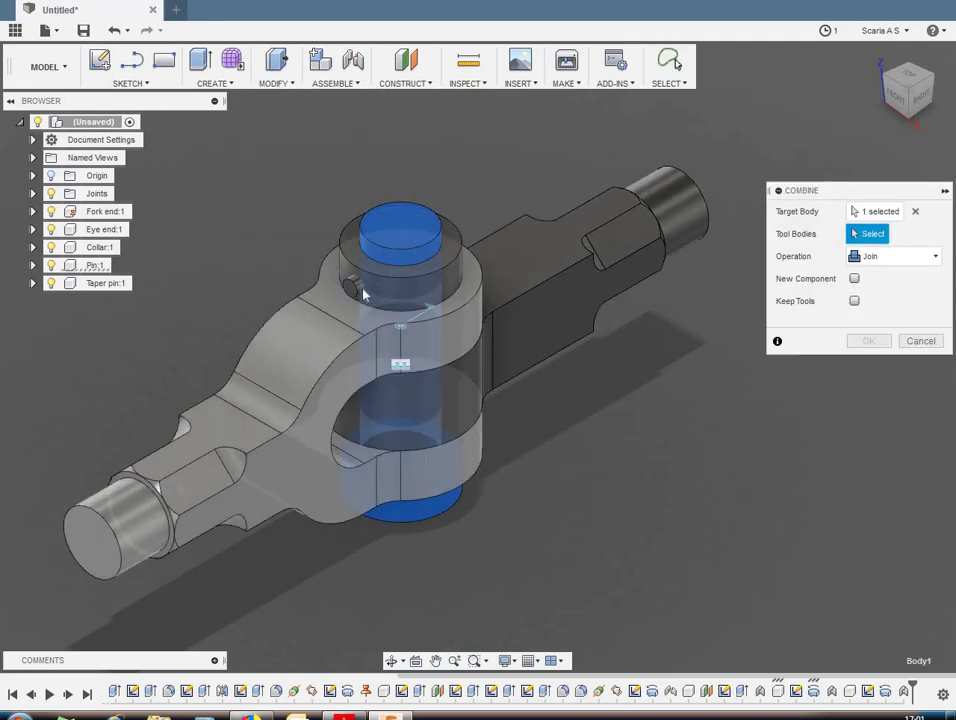
click(362, 289)
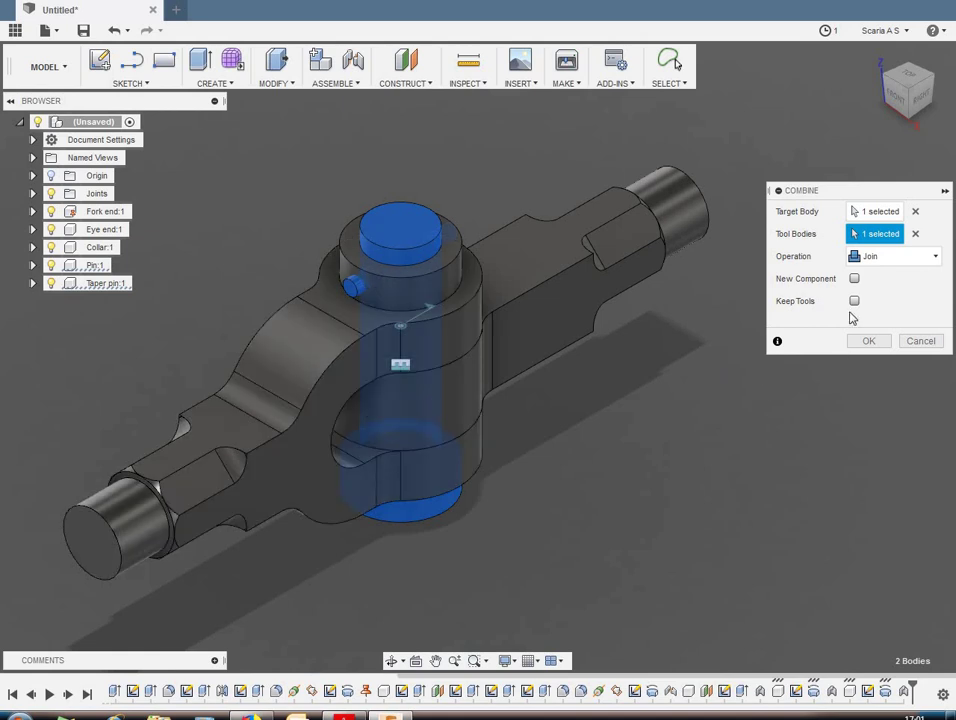
click(924, 260)
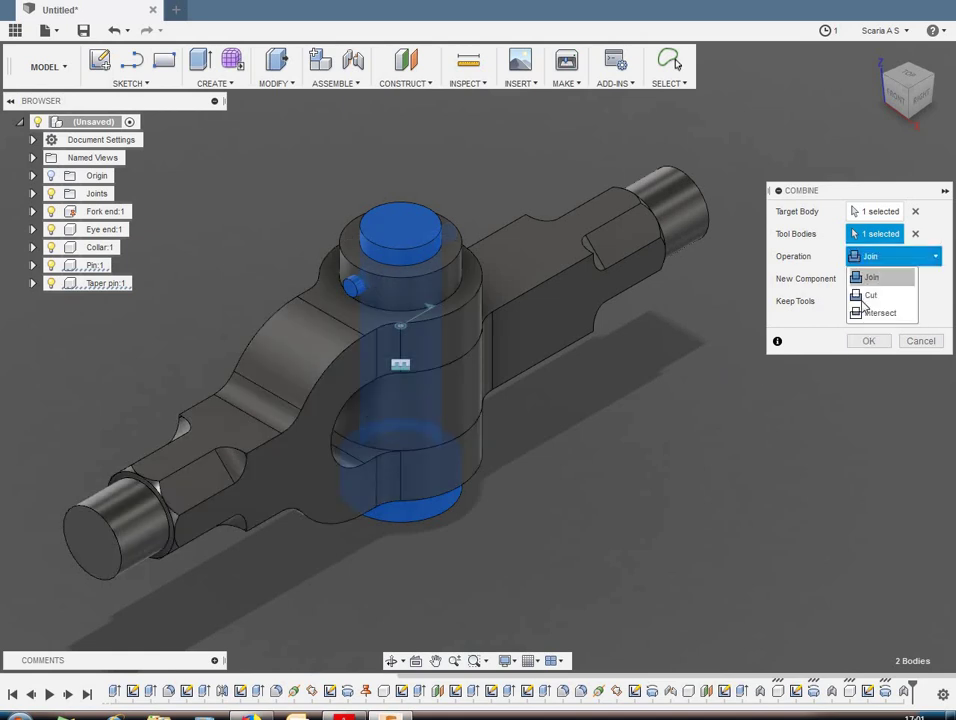
click(870, 294)
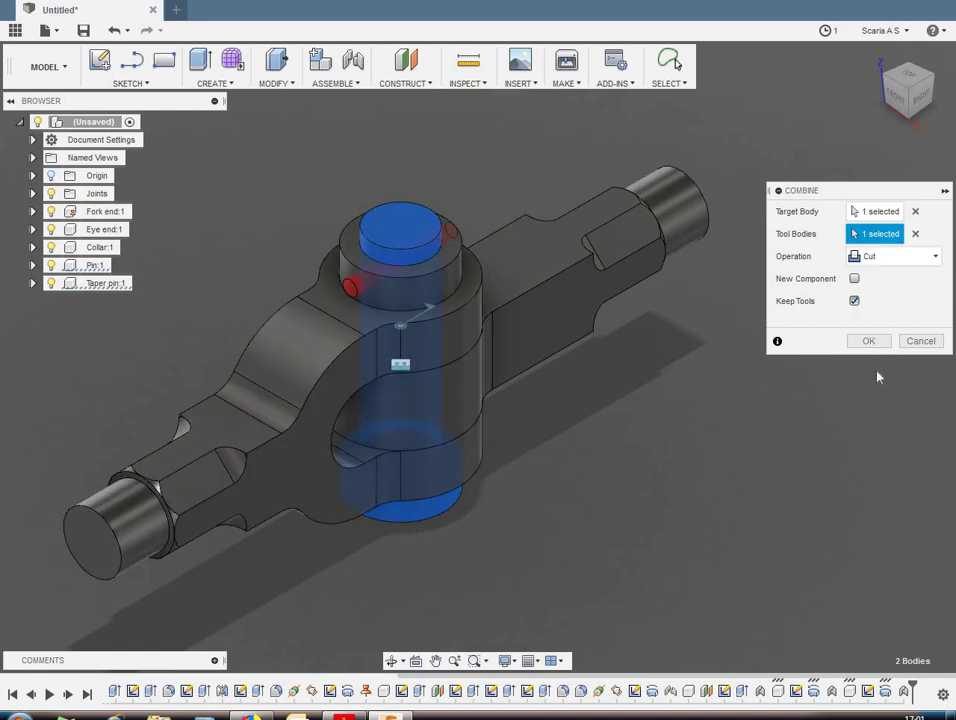
click(872, 342)
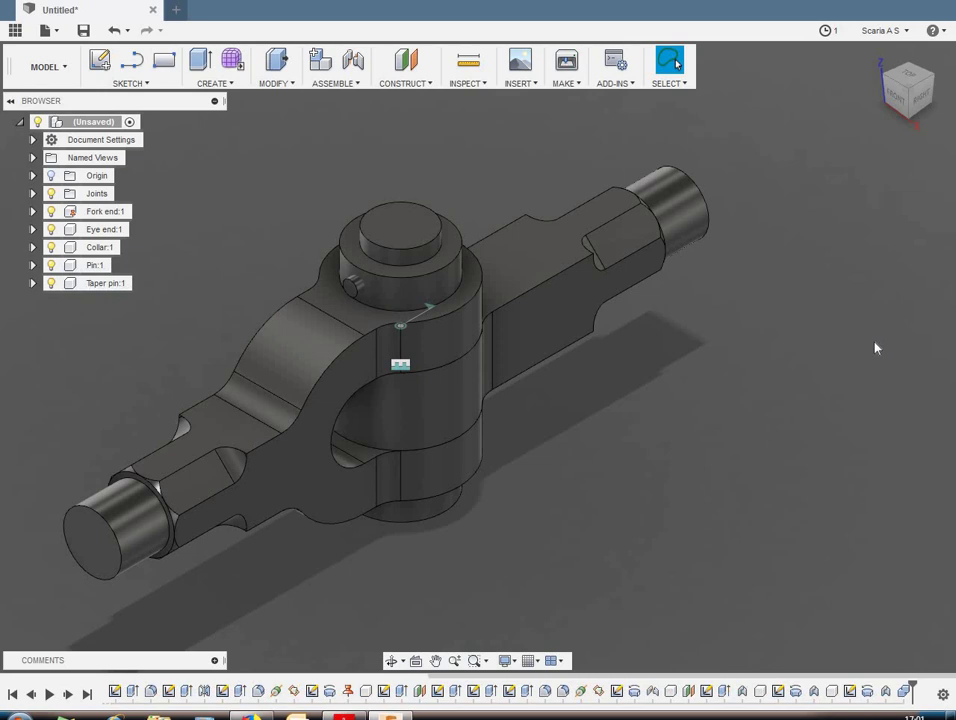
click(51, 283)
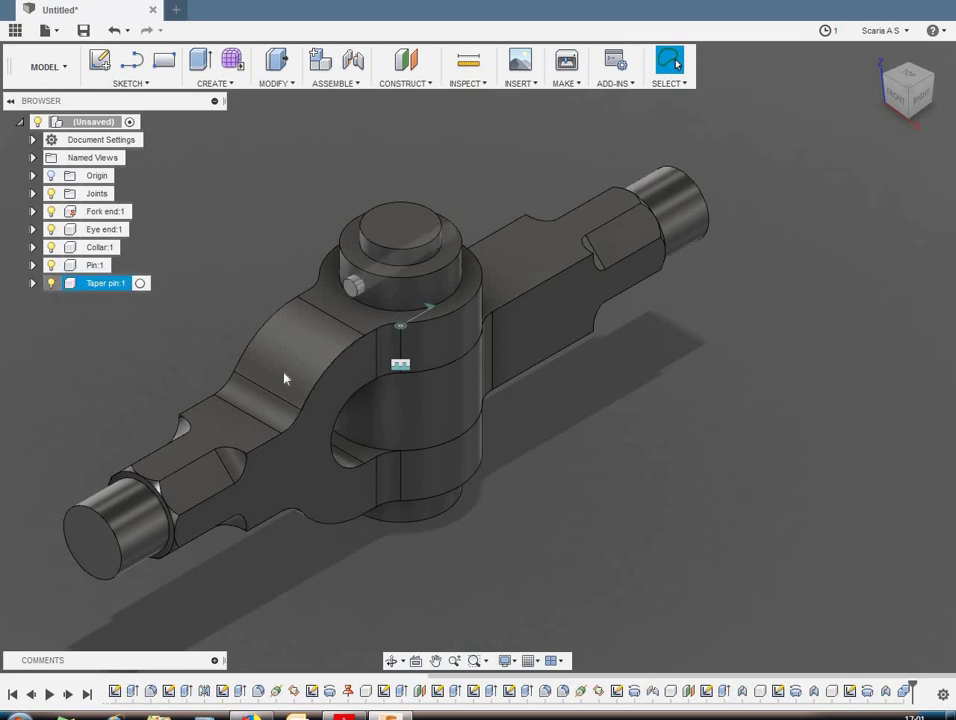
click(51, 283)
Step: Cut the taper pin out of the collar with Combine and hide the pin
click(276, 83)
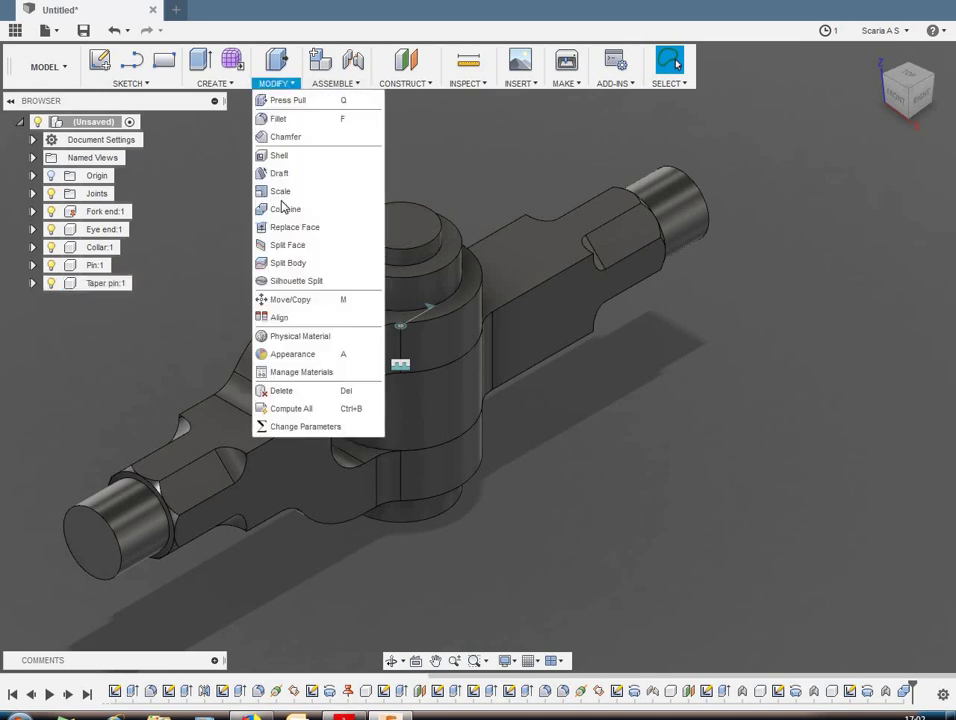
click(285, 209)
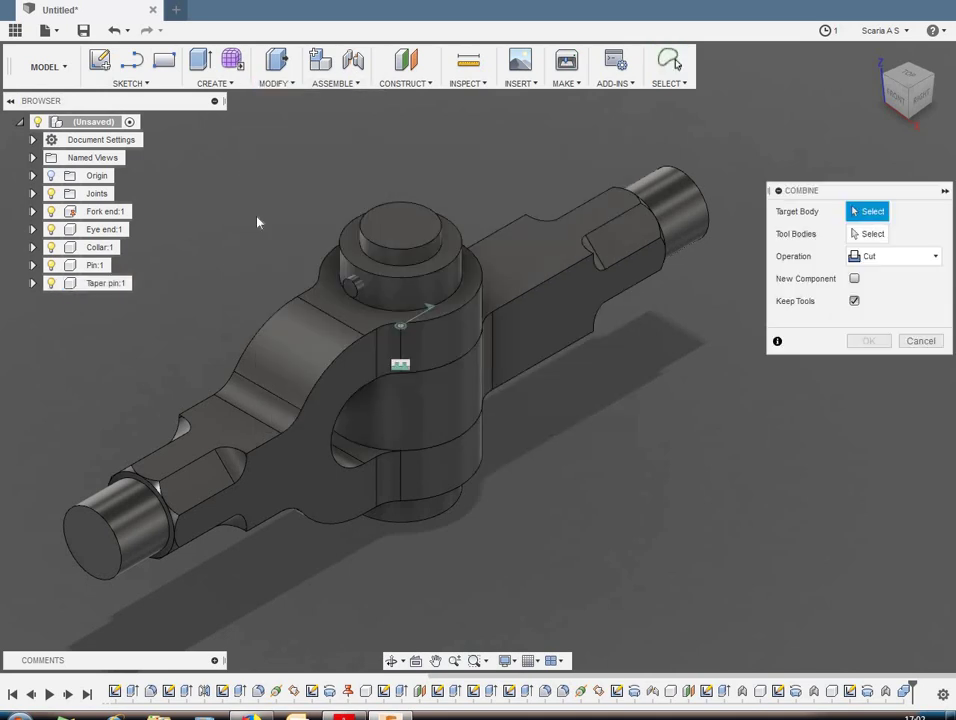
click(387, 288)
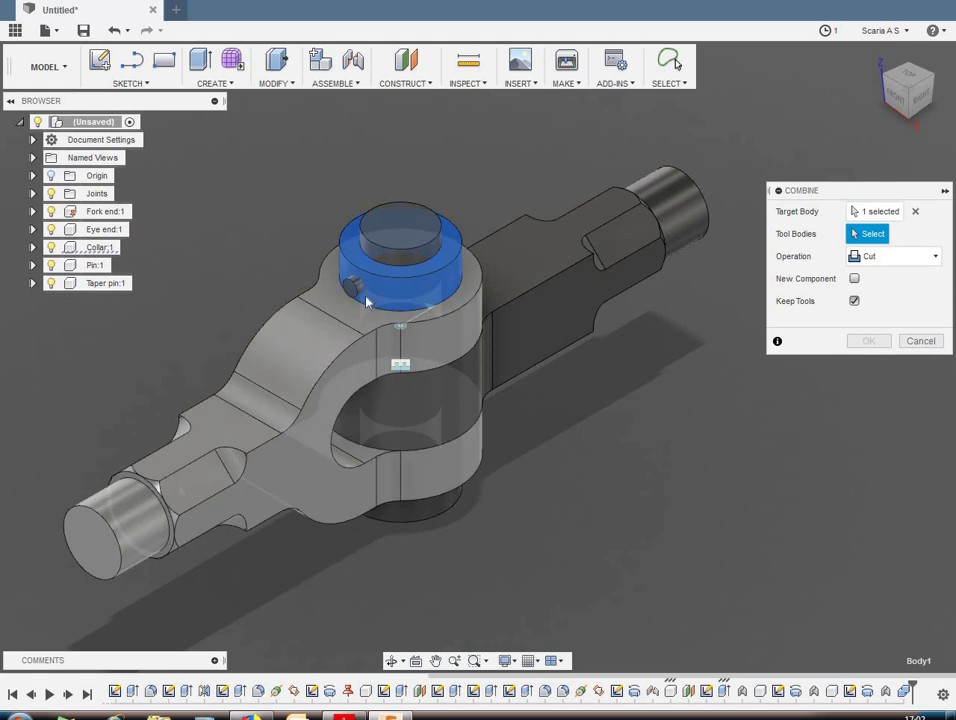
click(400, 228)
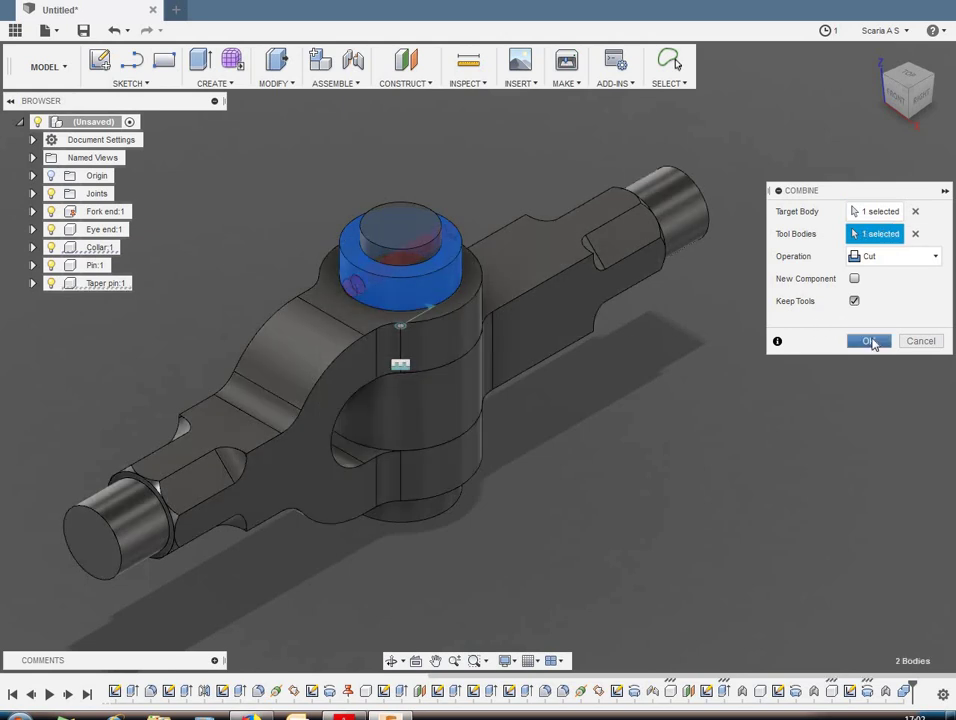
click(866, 341)
click(51, 283)
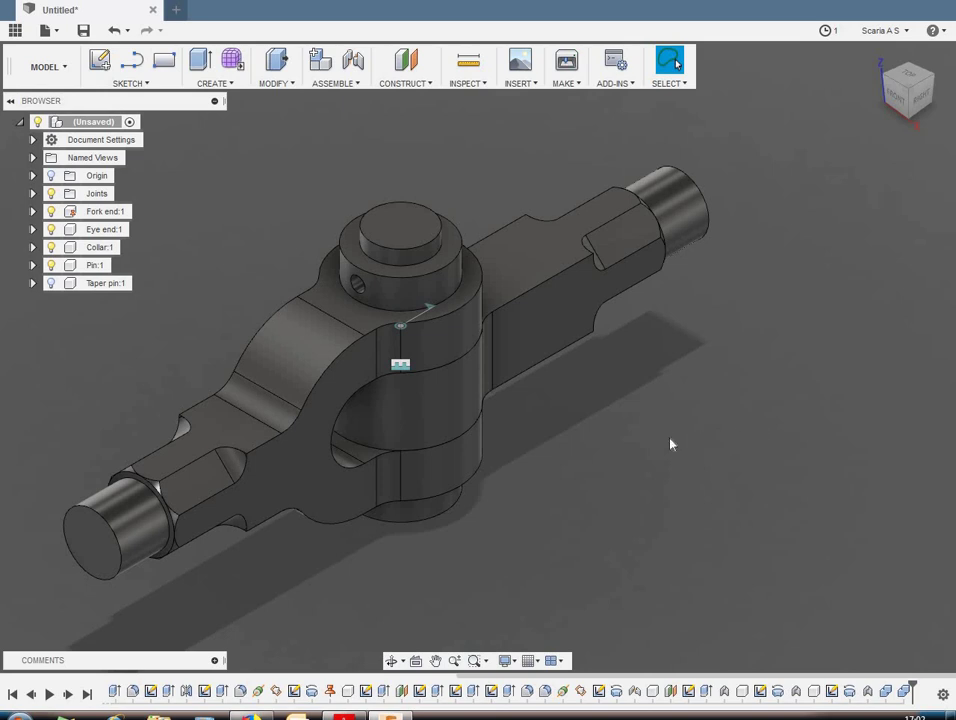
Step: Inspect the pin hole, show Taper pin:1 again, and return to the Home view
shift+middle_drag(670, 444, 725, 389)
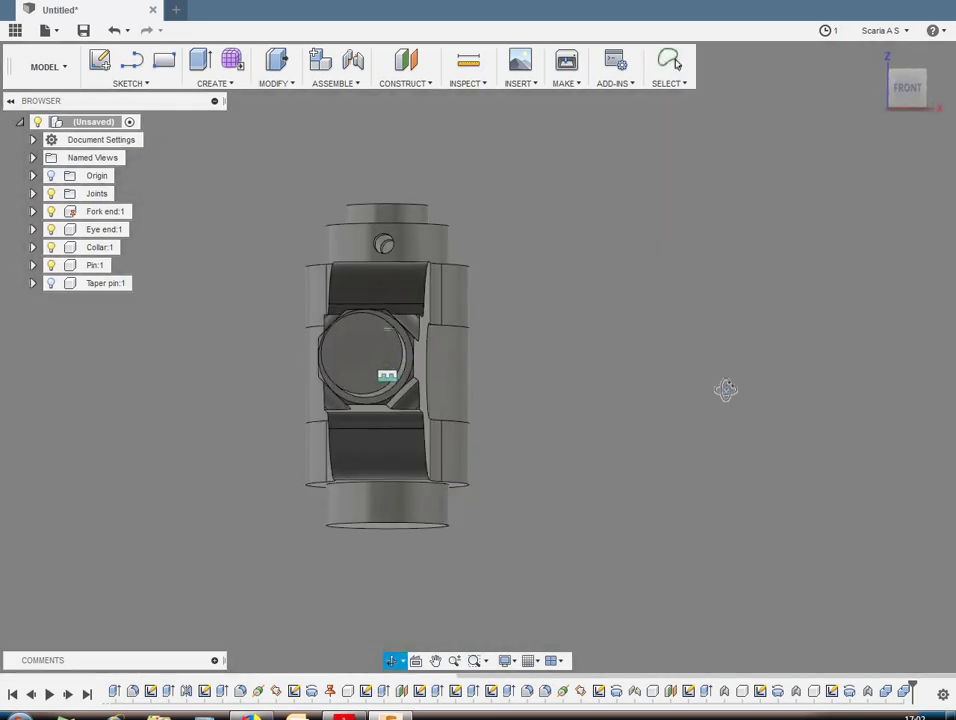
drag(725, 389, 651, 397)
key(Escape)
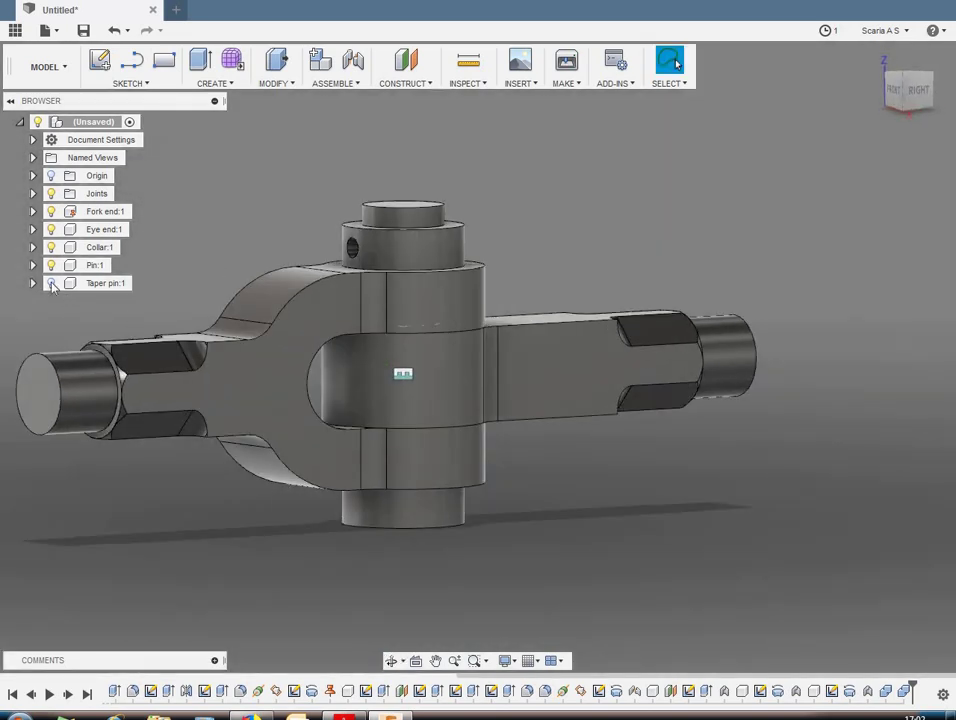
click(51, 283)
click(886, 58)
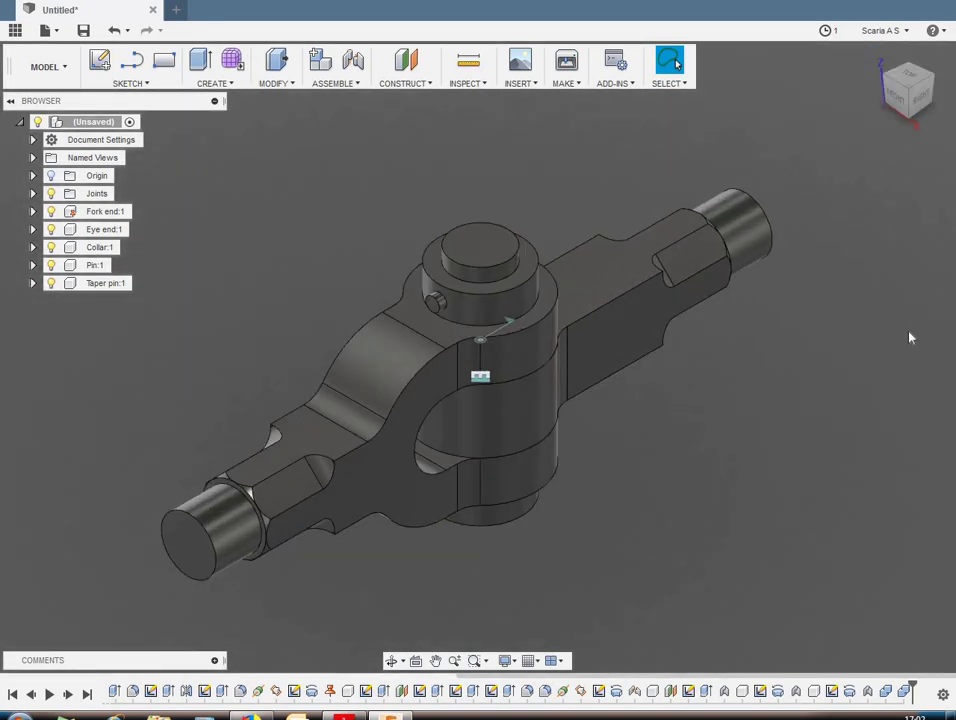
Step: Swing the eye end around the pin joint, then revert the components' position
drag(731, 257, 753, 369)
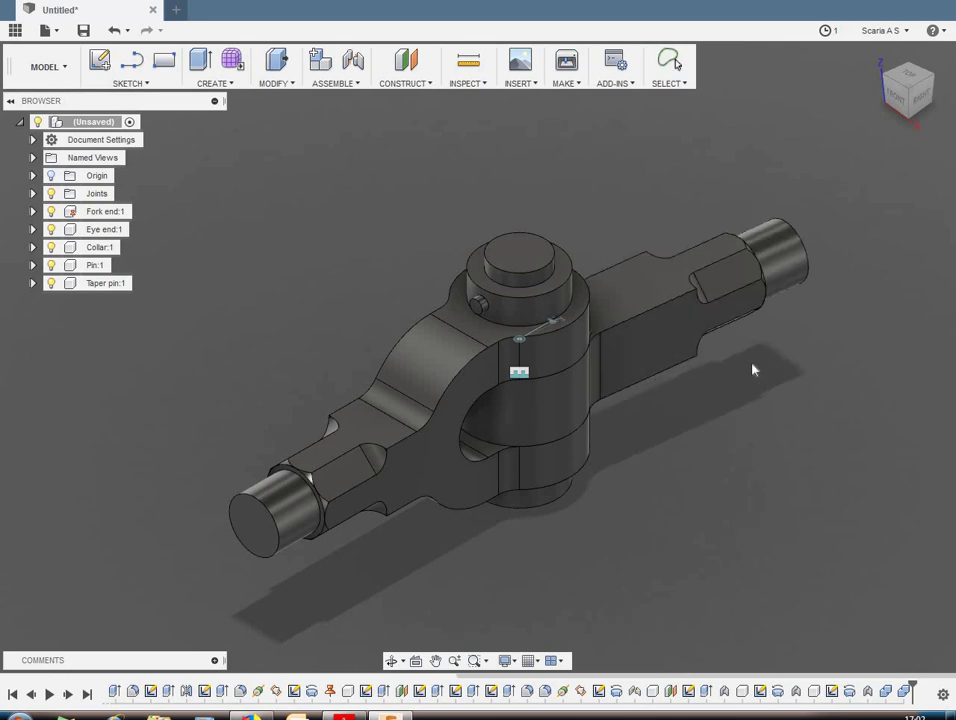
drag(746, 304, 745, 288)
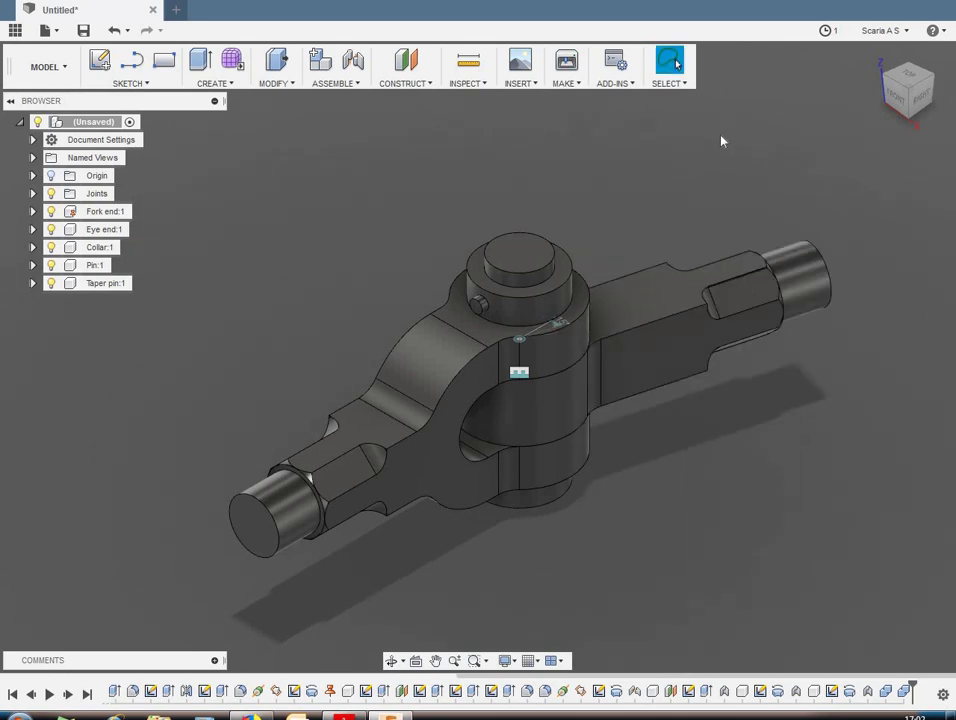
click(738, 86)
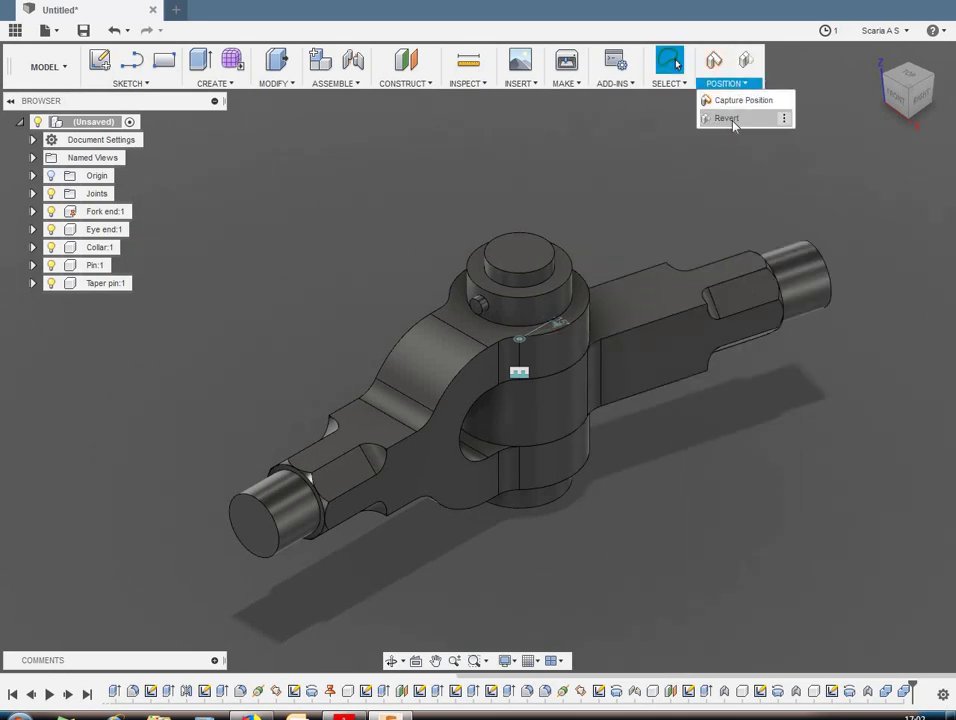
click(733, 121)
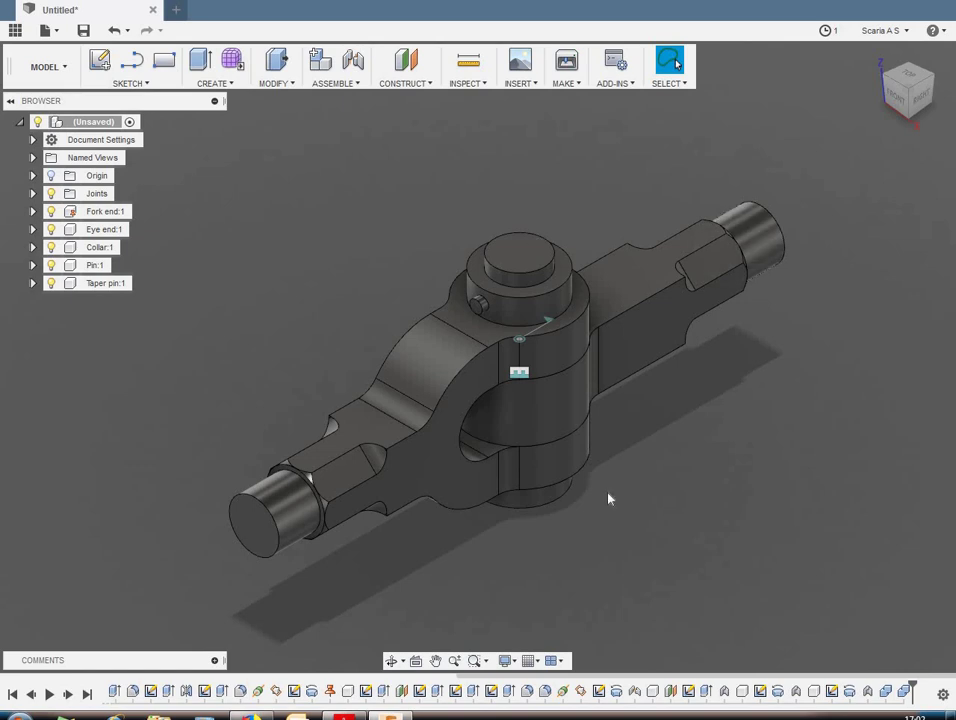
Step: Edit the pin joint's limits and enable a 90° minimum rotation
click(548, 326)
right_click(548, 326)
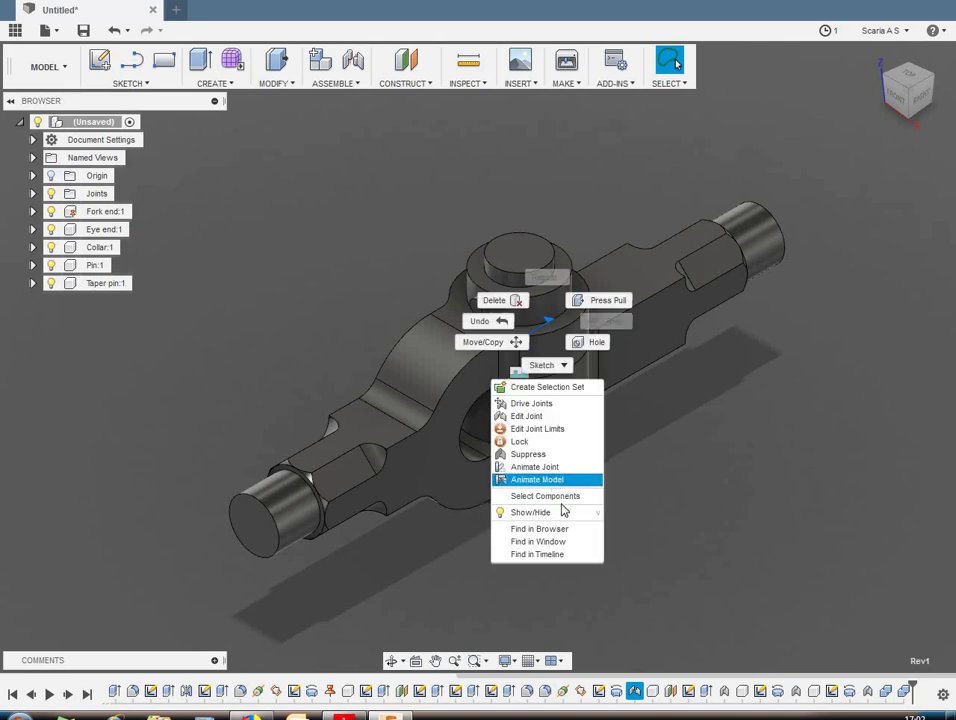
click(549, 429)
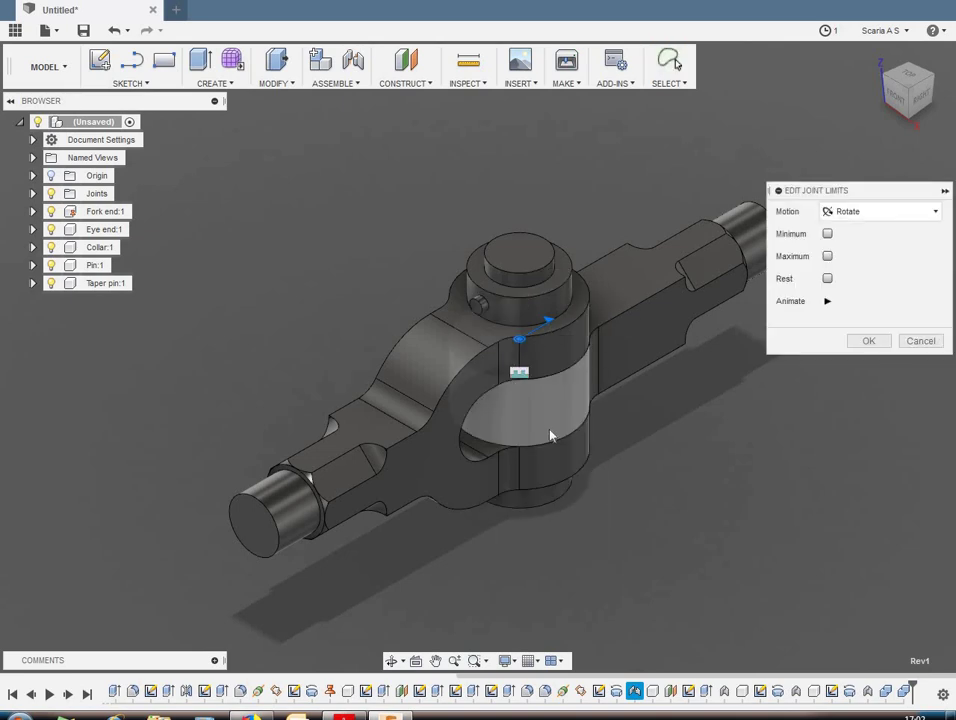
click(828, 234)
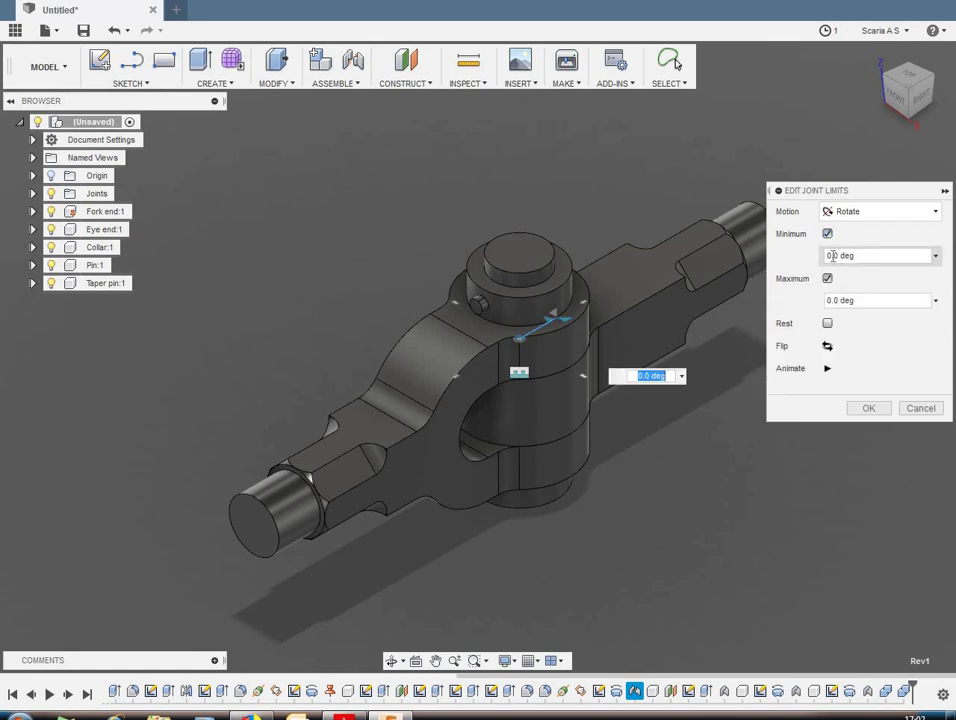
click(830, 255)
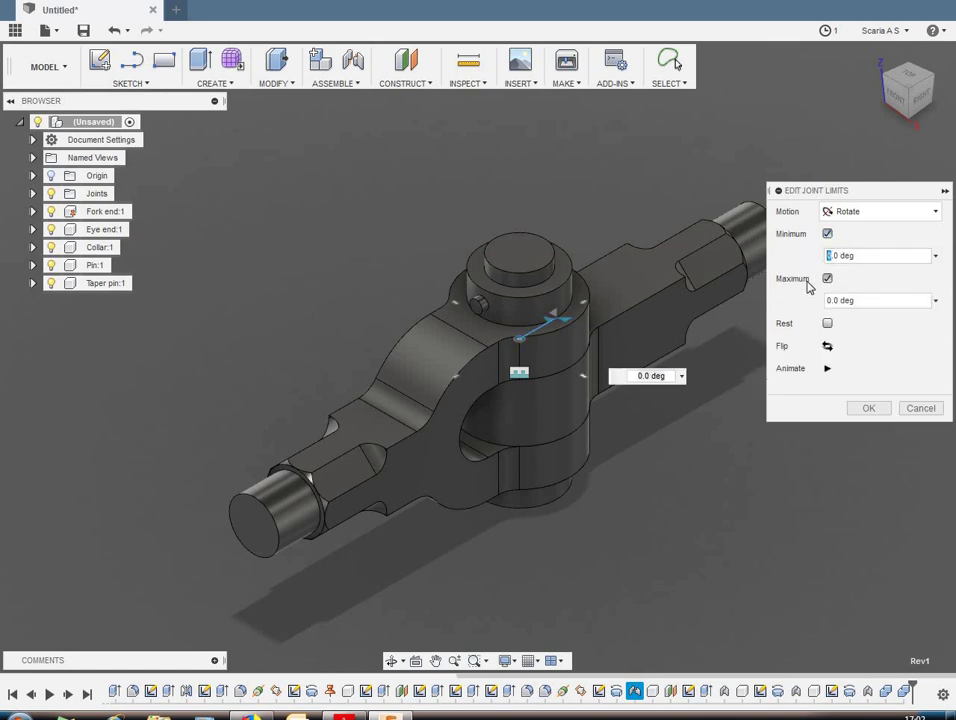
text(9)
text(90)
key(Return)
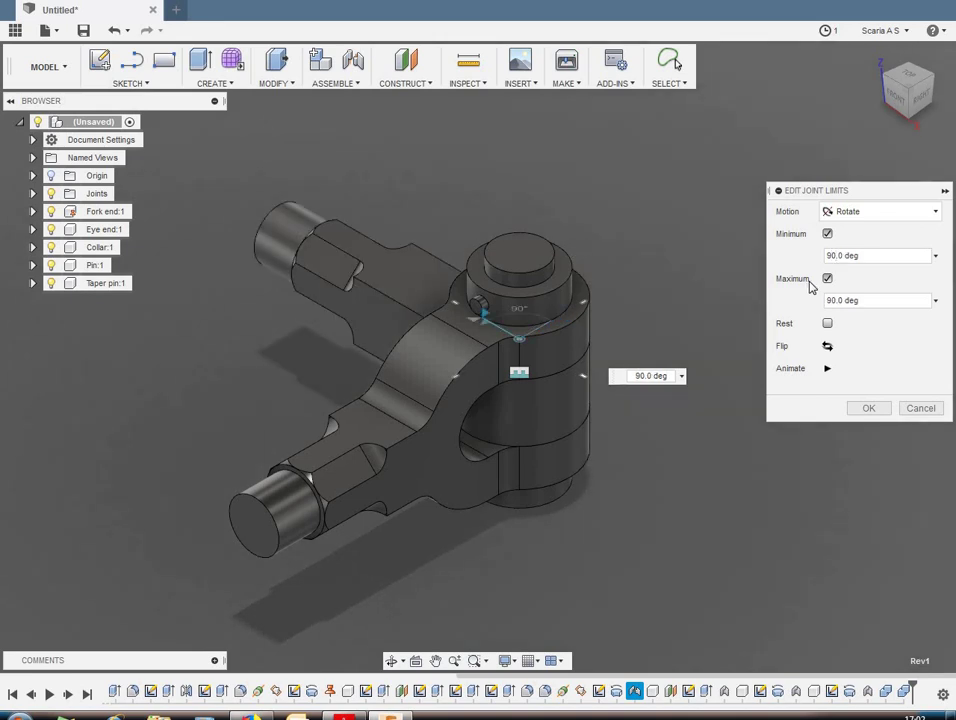
Step: Set the maximum to 270°, flip the range to -90°/90°, and preview it
click(836, 300)
text(0)
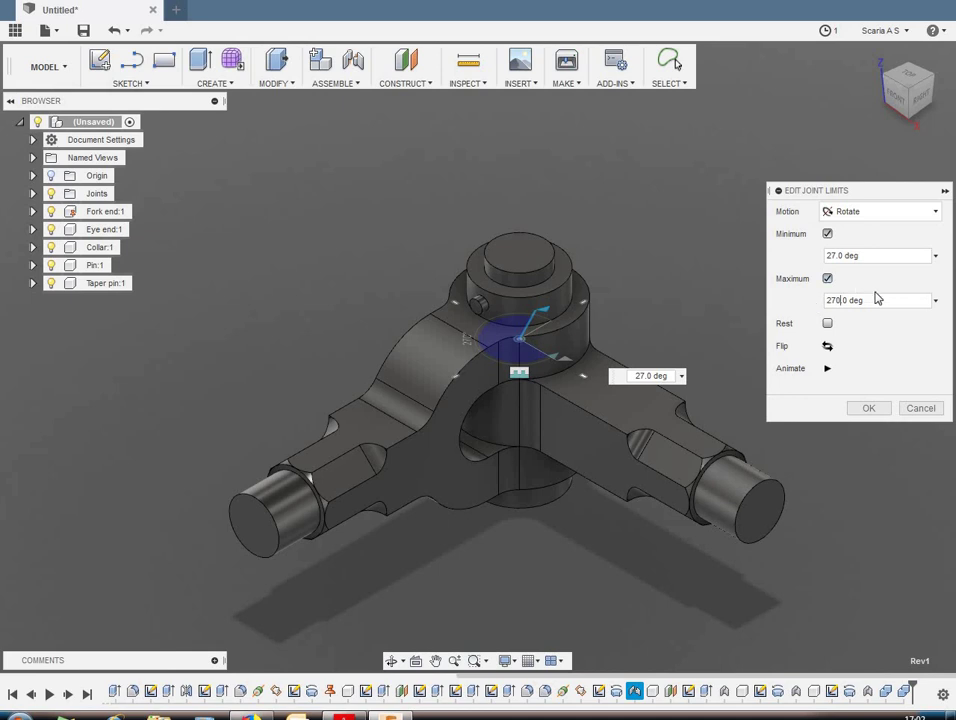
click(835, 258)
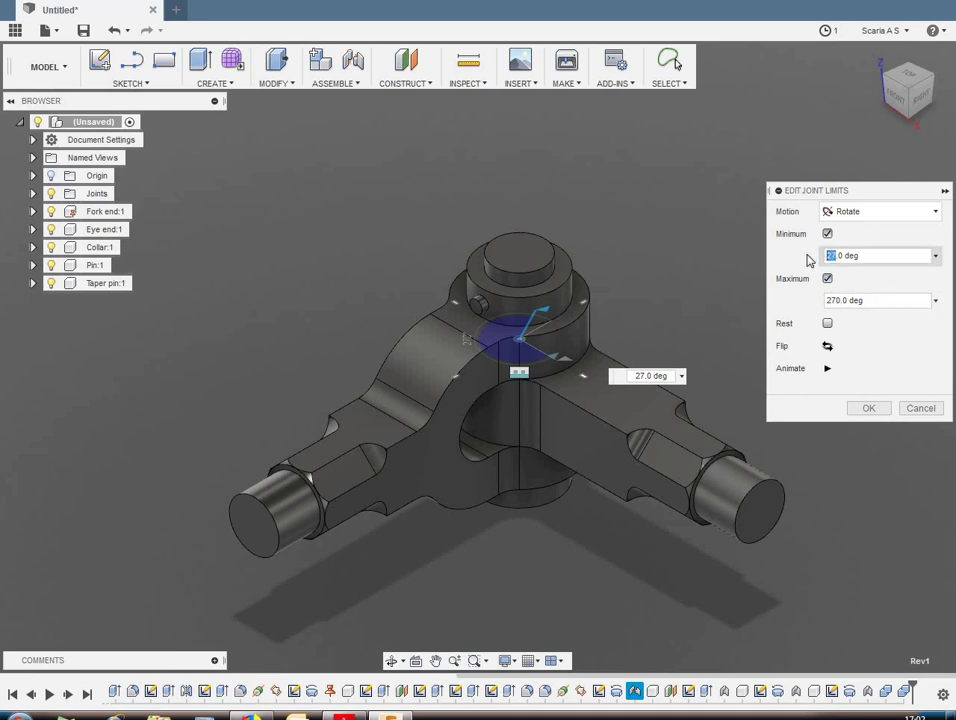
text(90)
key(Return)
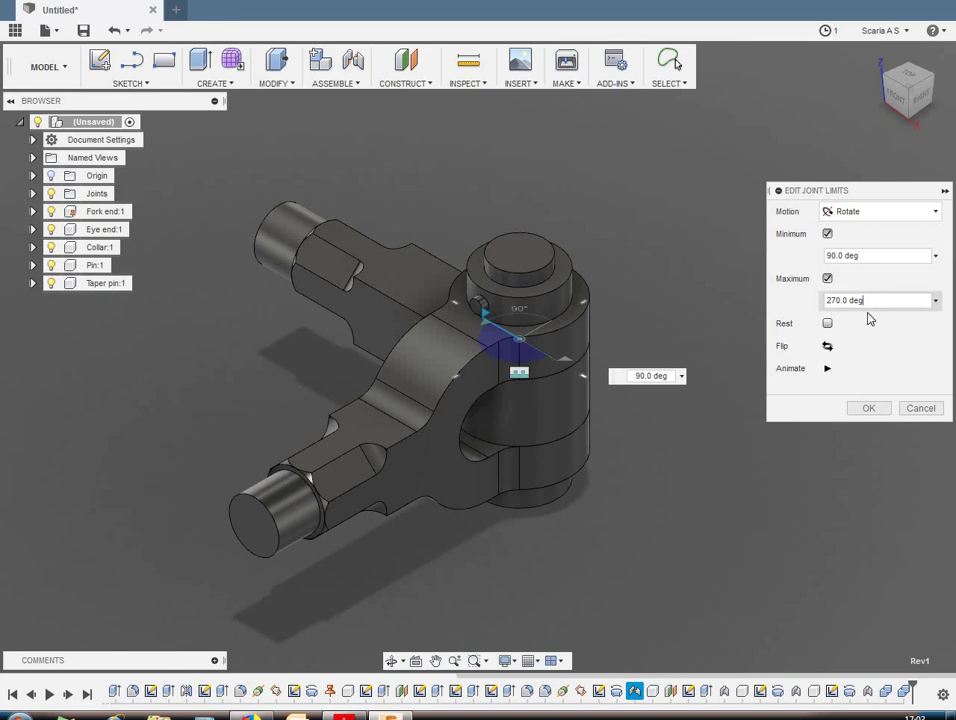
key(Return)
click(827, 369)
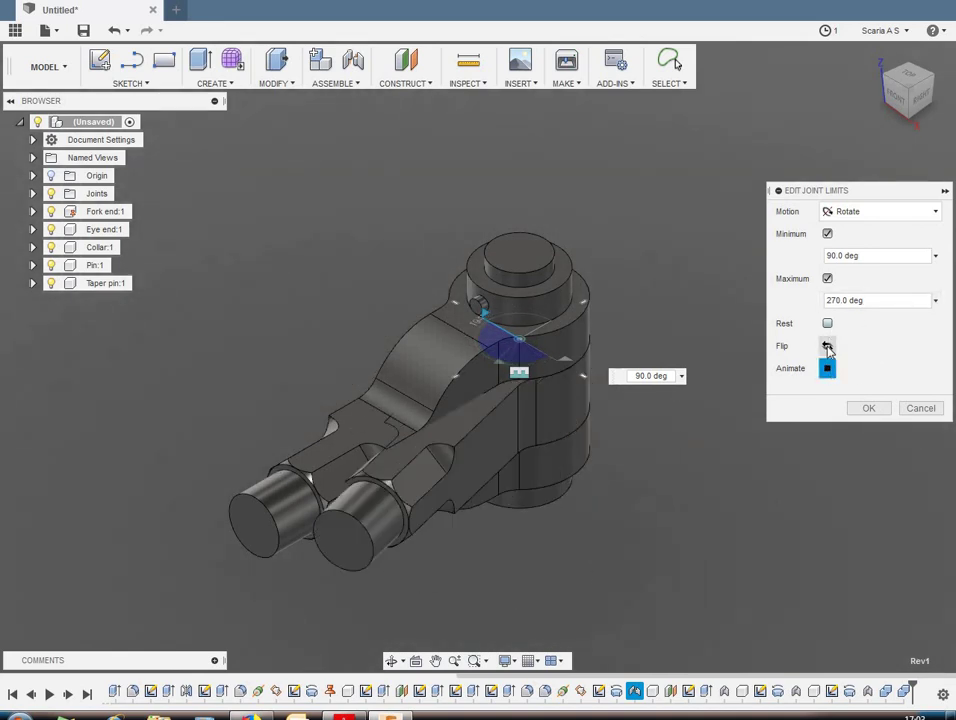
click(827, 345)
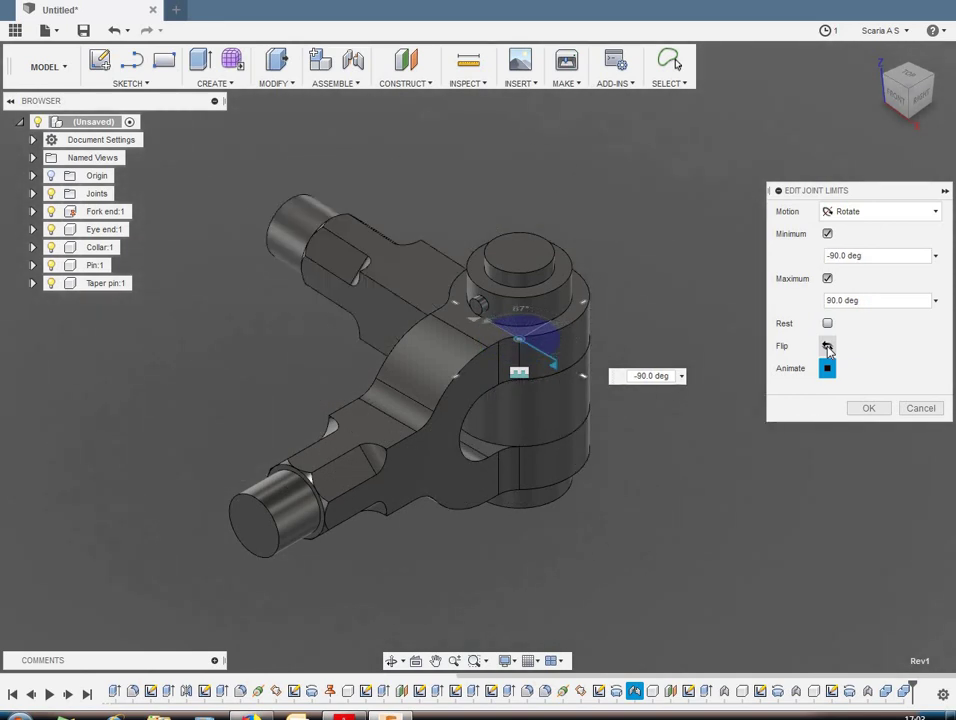
click(869, 409)
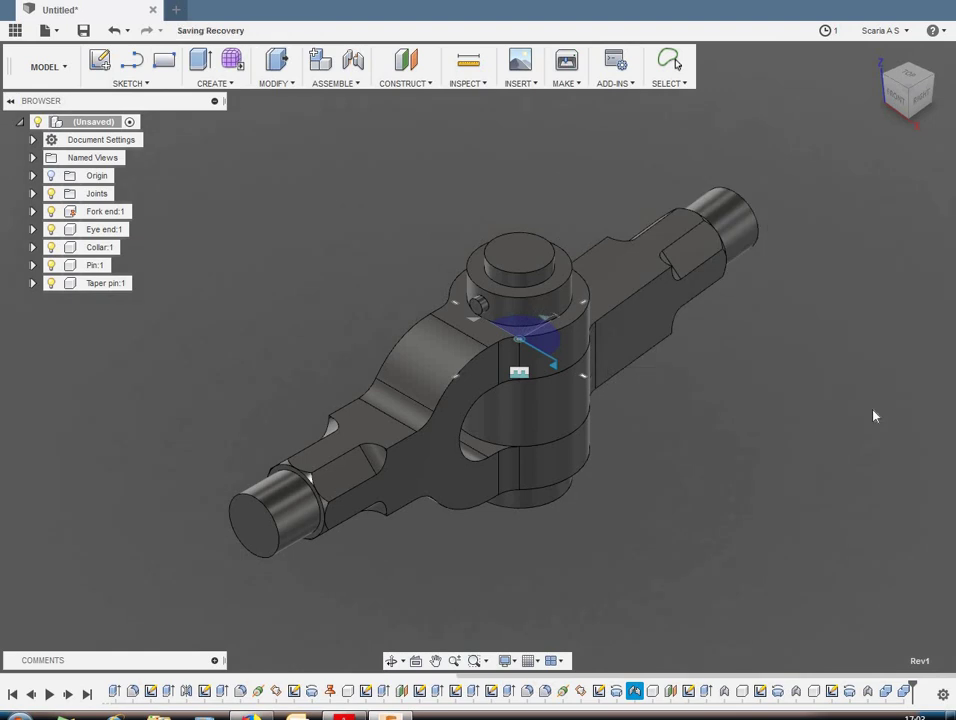